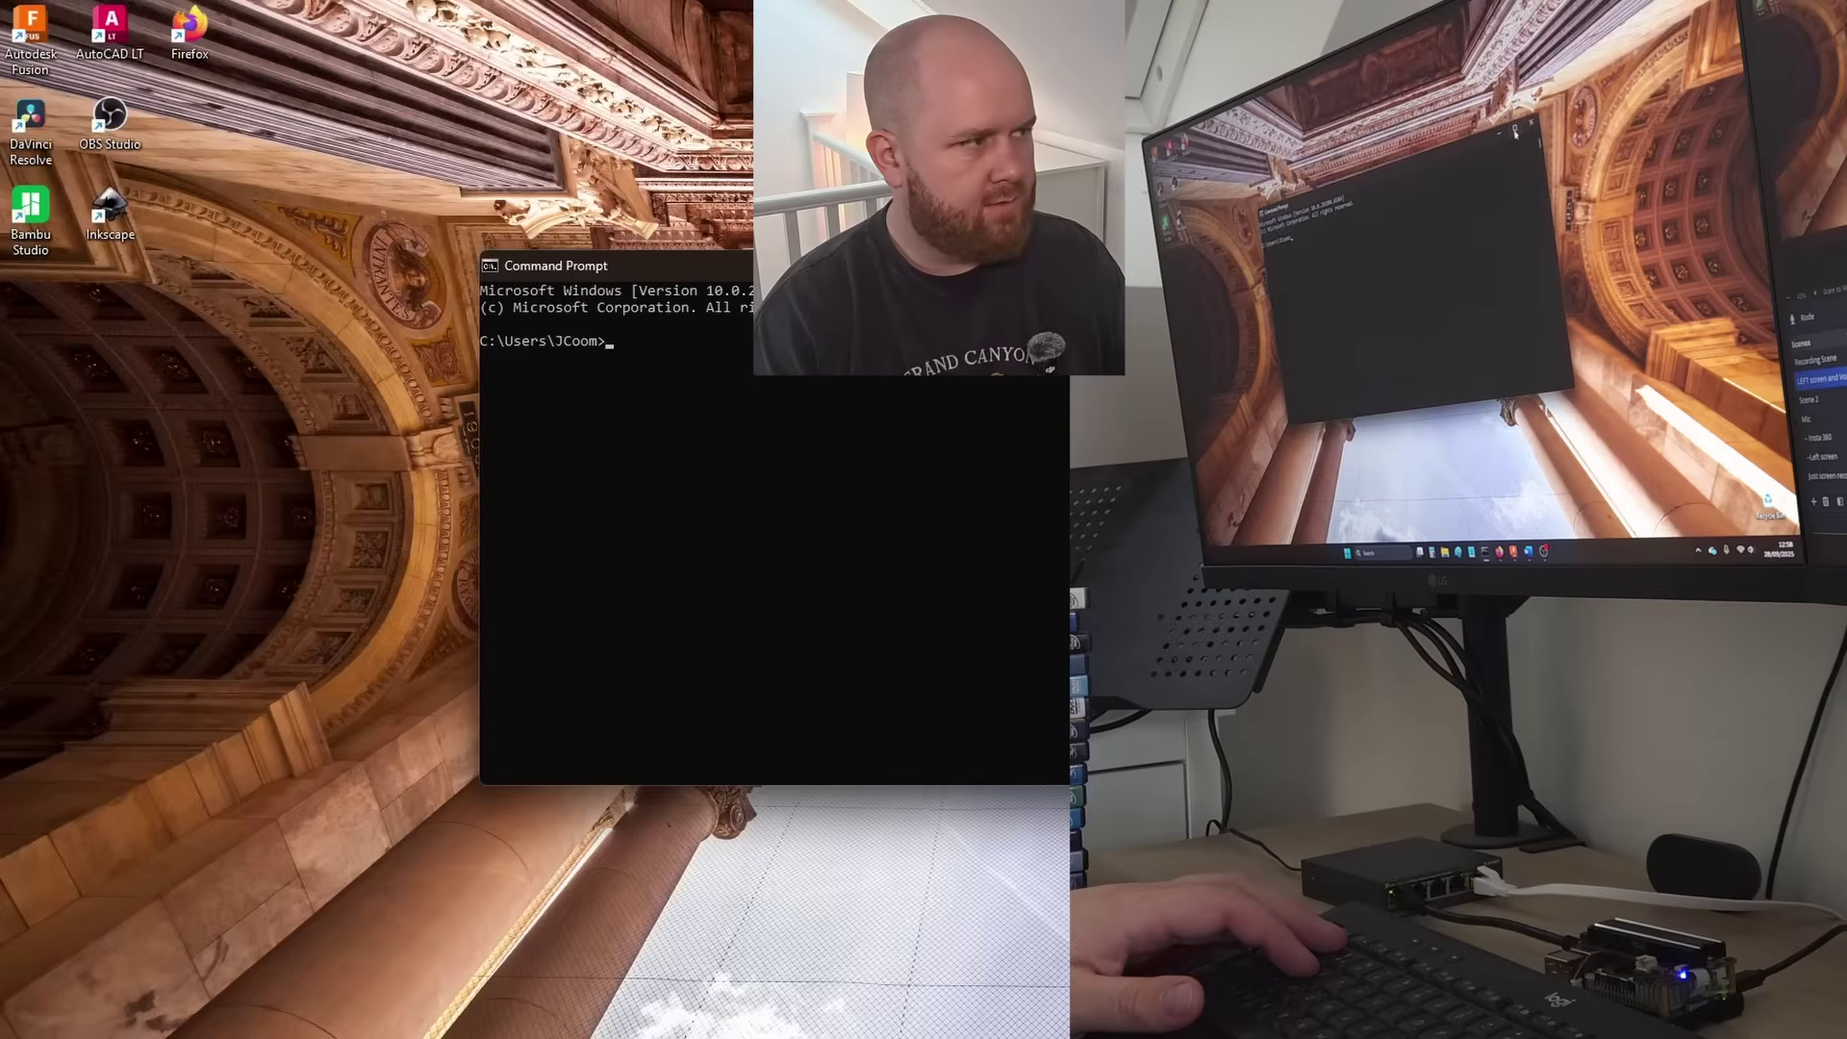
- Maximize Command Prompt and SSH into the Pi at 192.168.0.26, trusting its host key and entering the password
click(1020, 266)
text(ss)
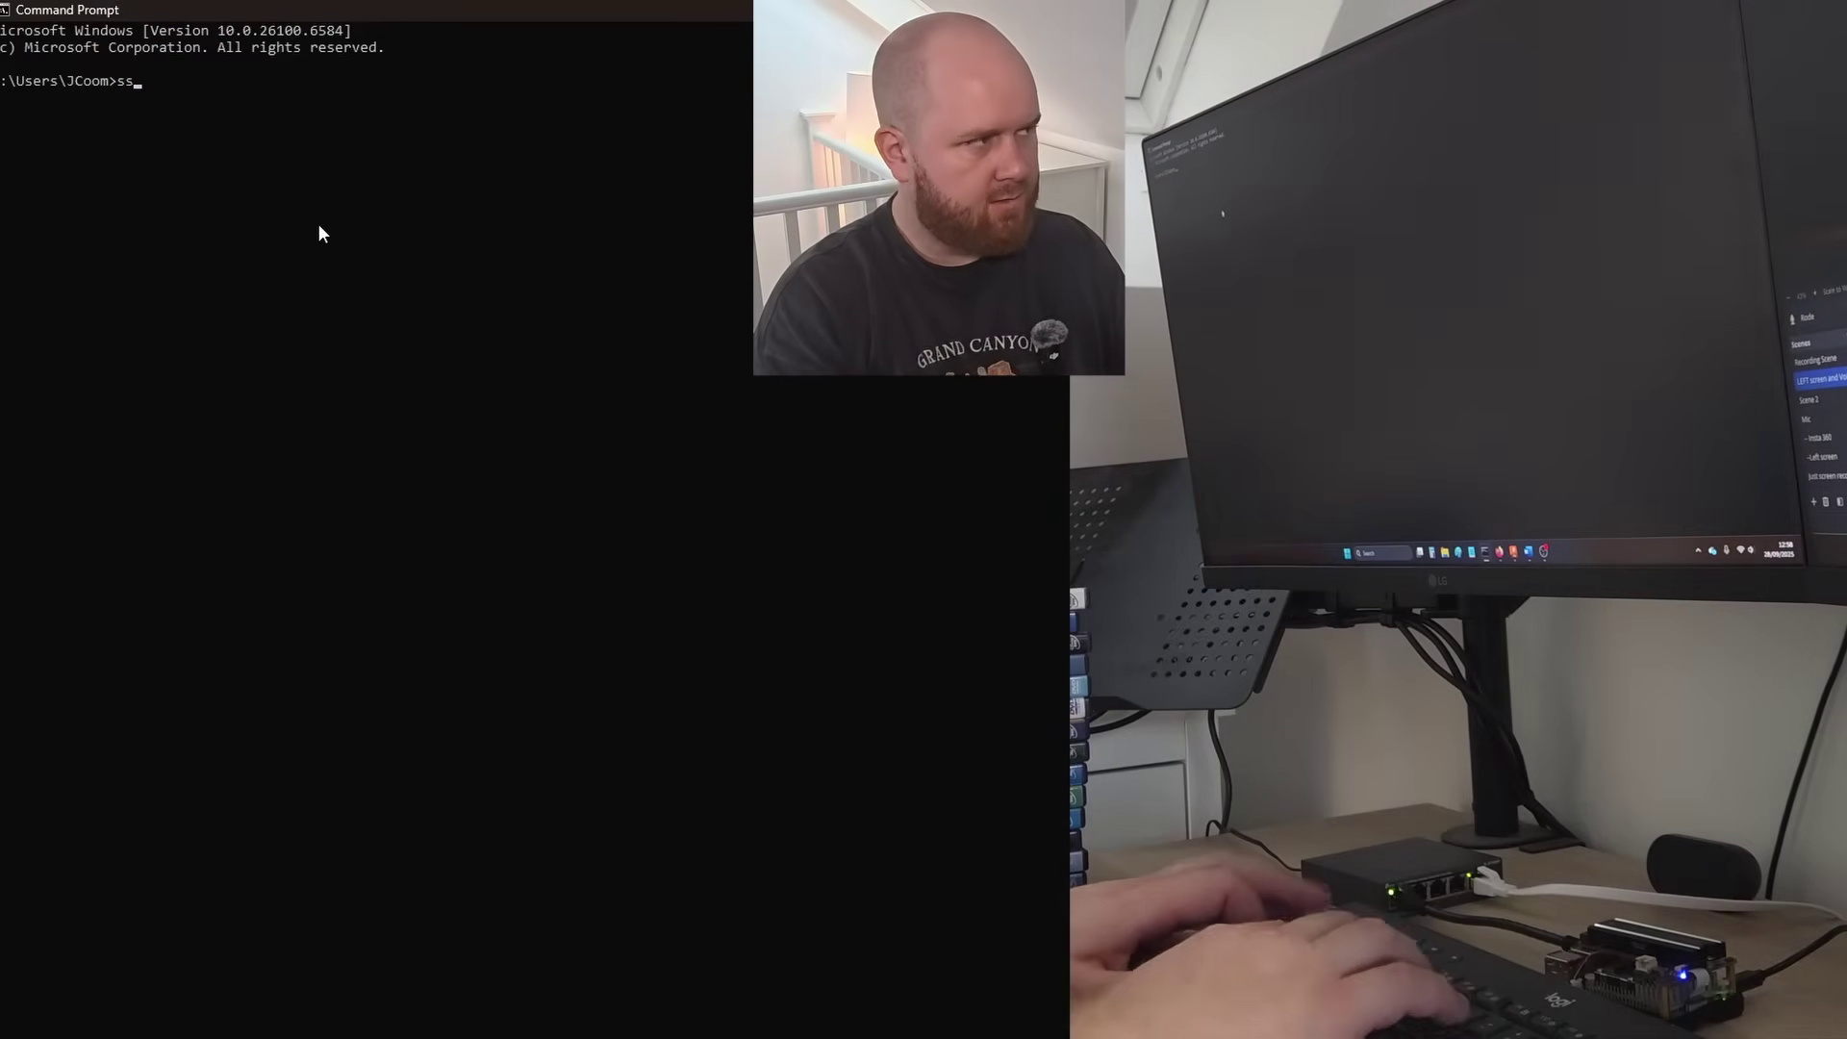
text(h joepi1@192.168.0.26)
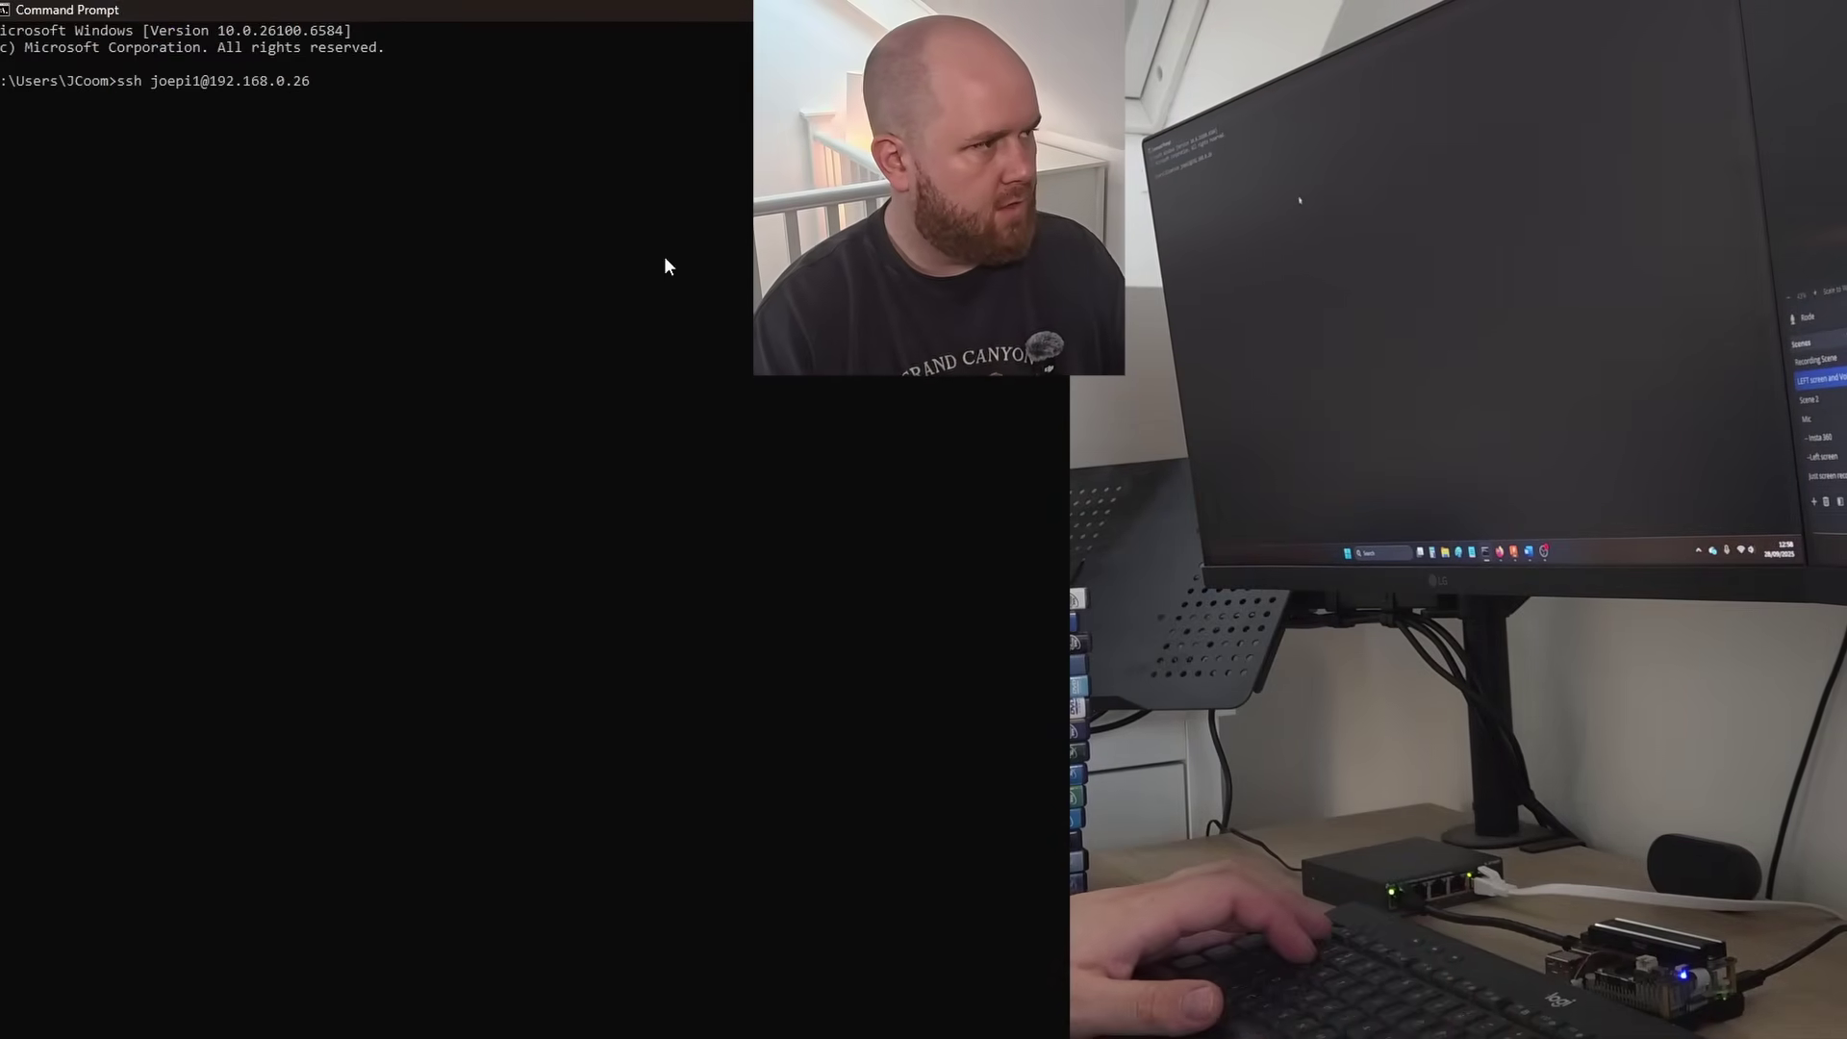
key(Return)
text(yes)
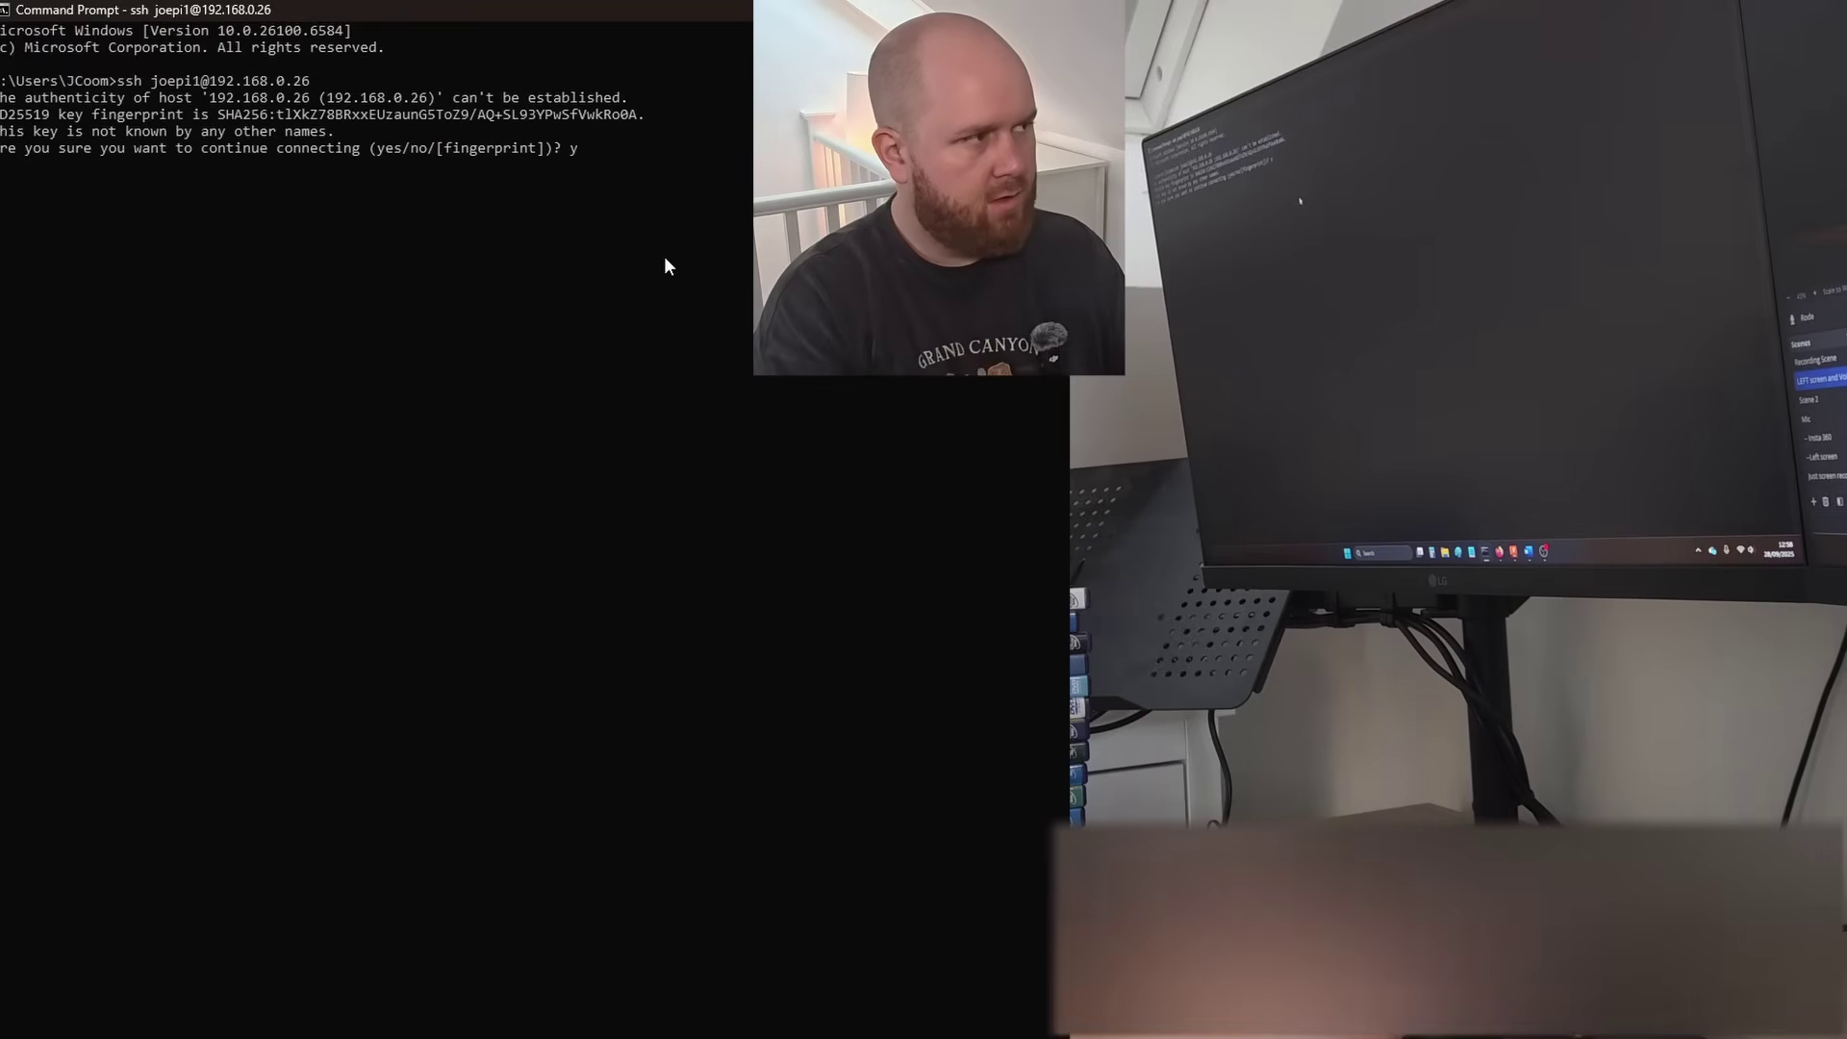
key(Return)
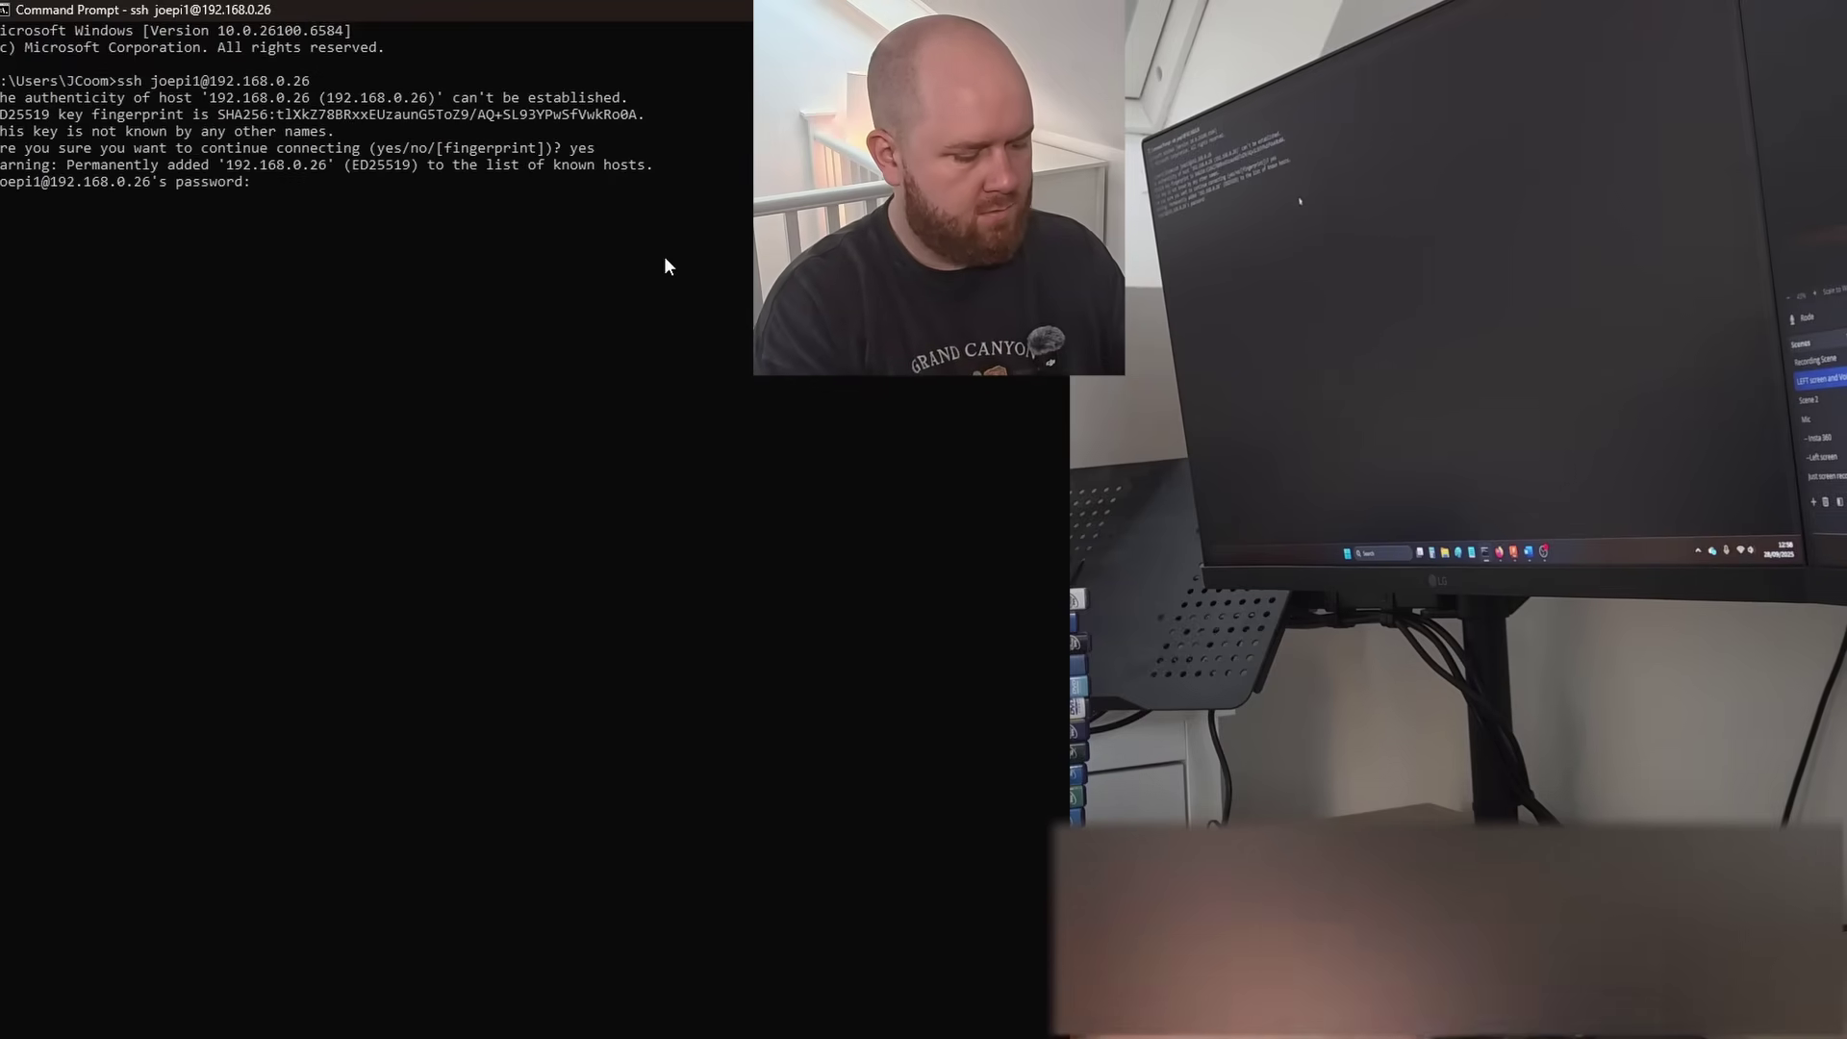
key(Return)
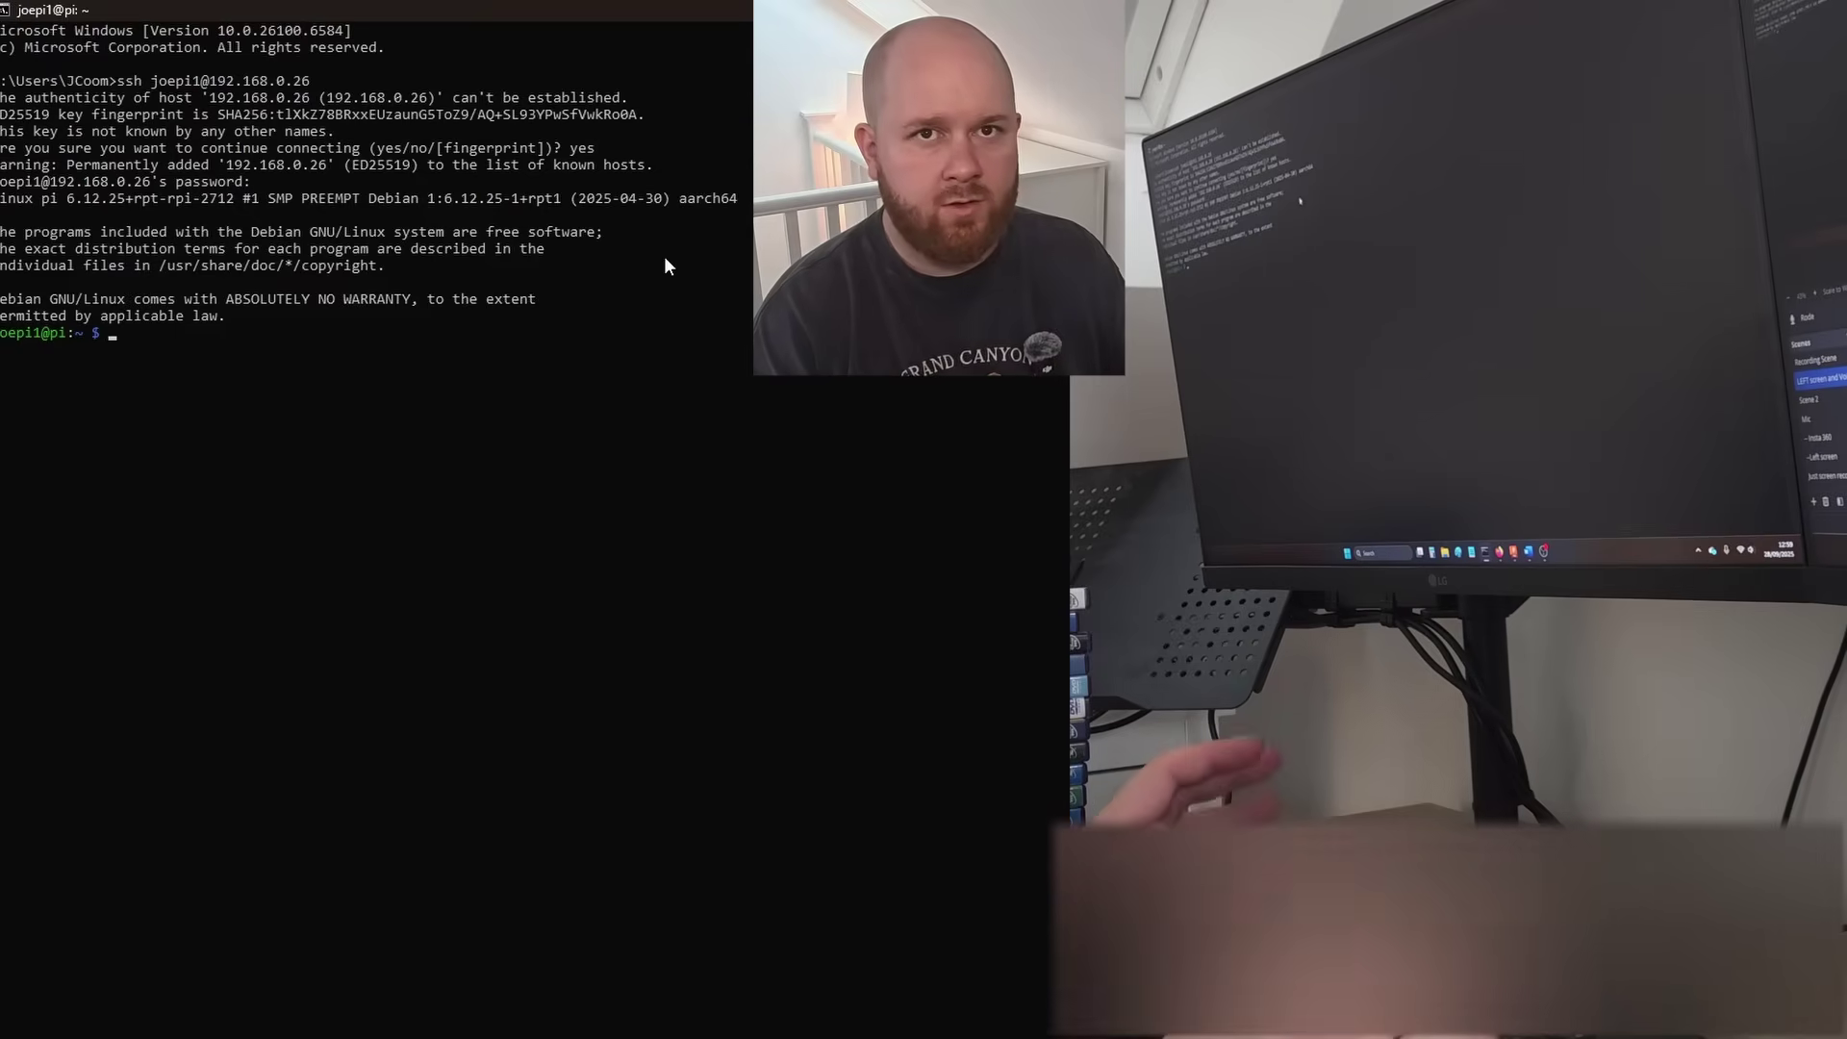
- Run sudo apt update, then sudo apt upgrade, and confirm the upgrade
text(sudo apt )
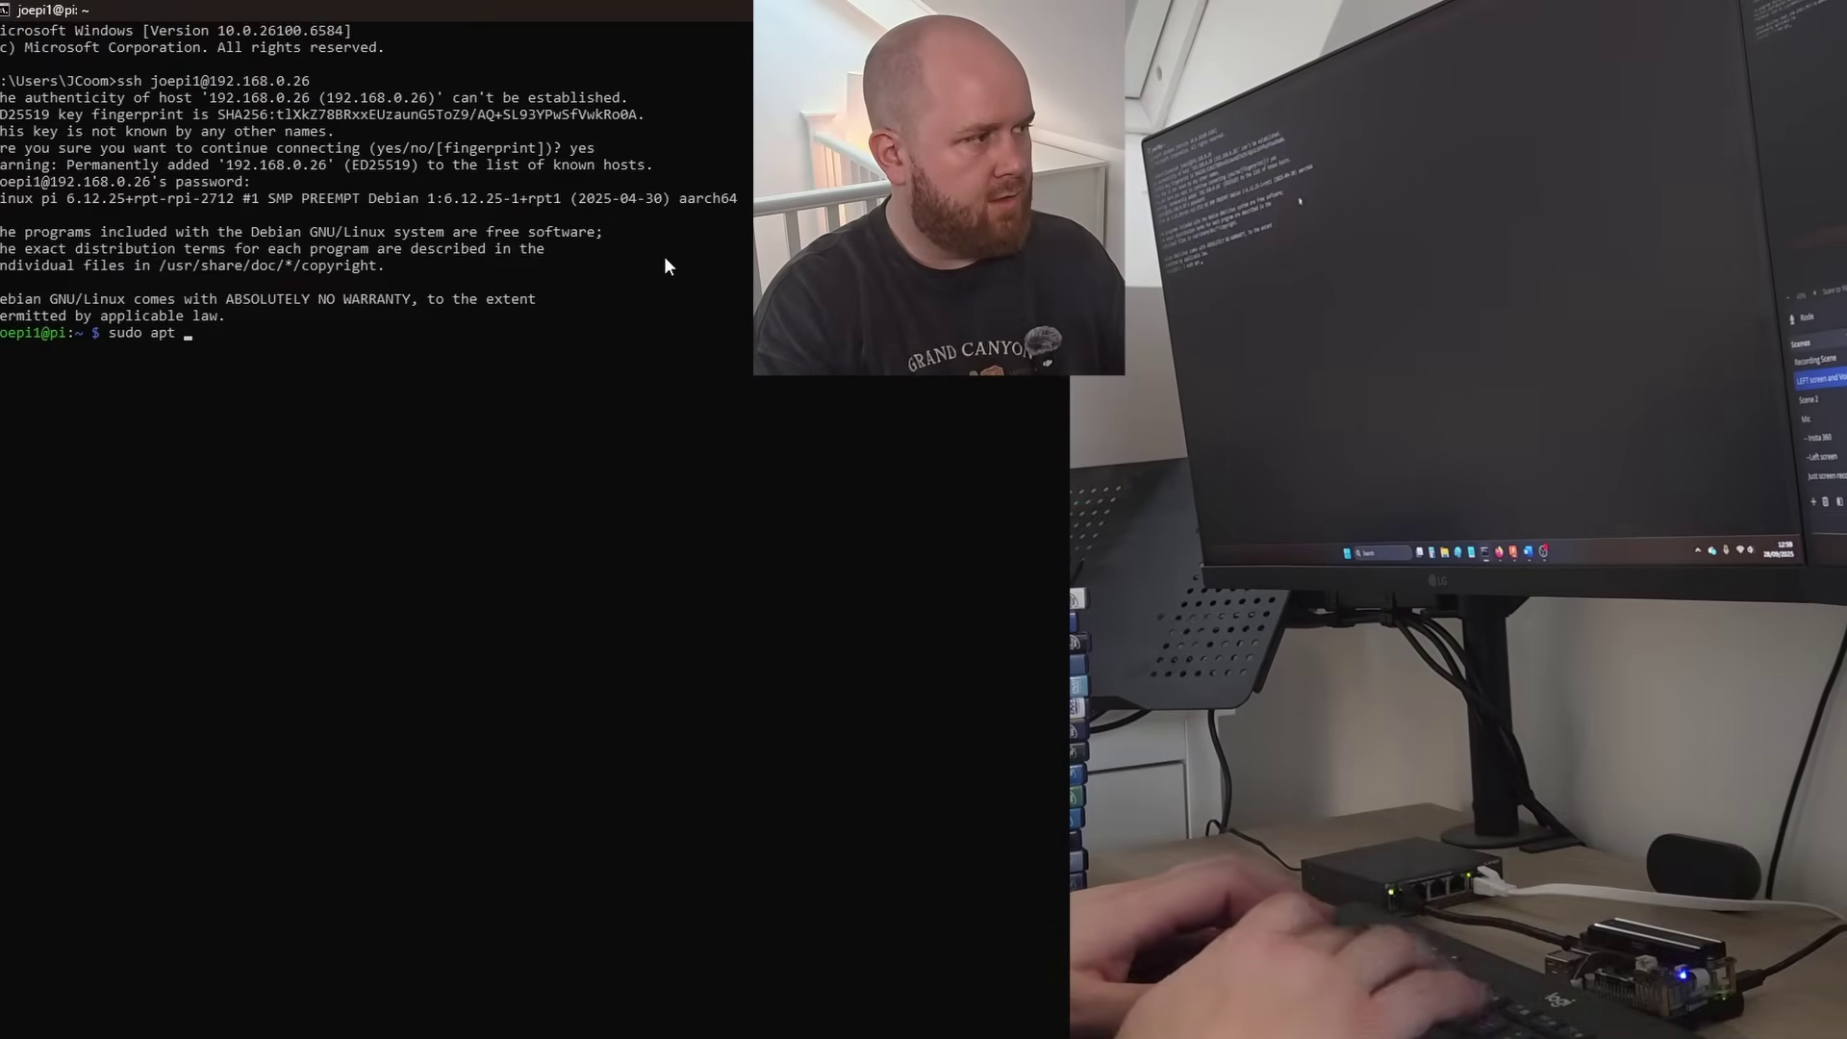
text(update)
key(Return)
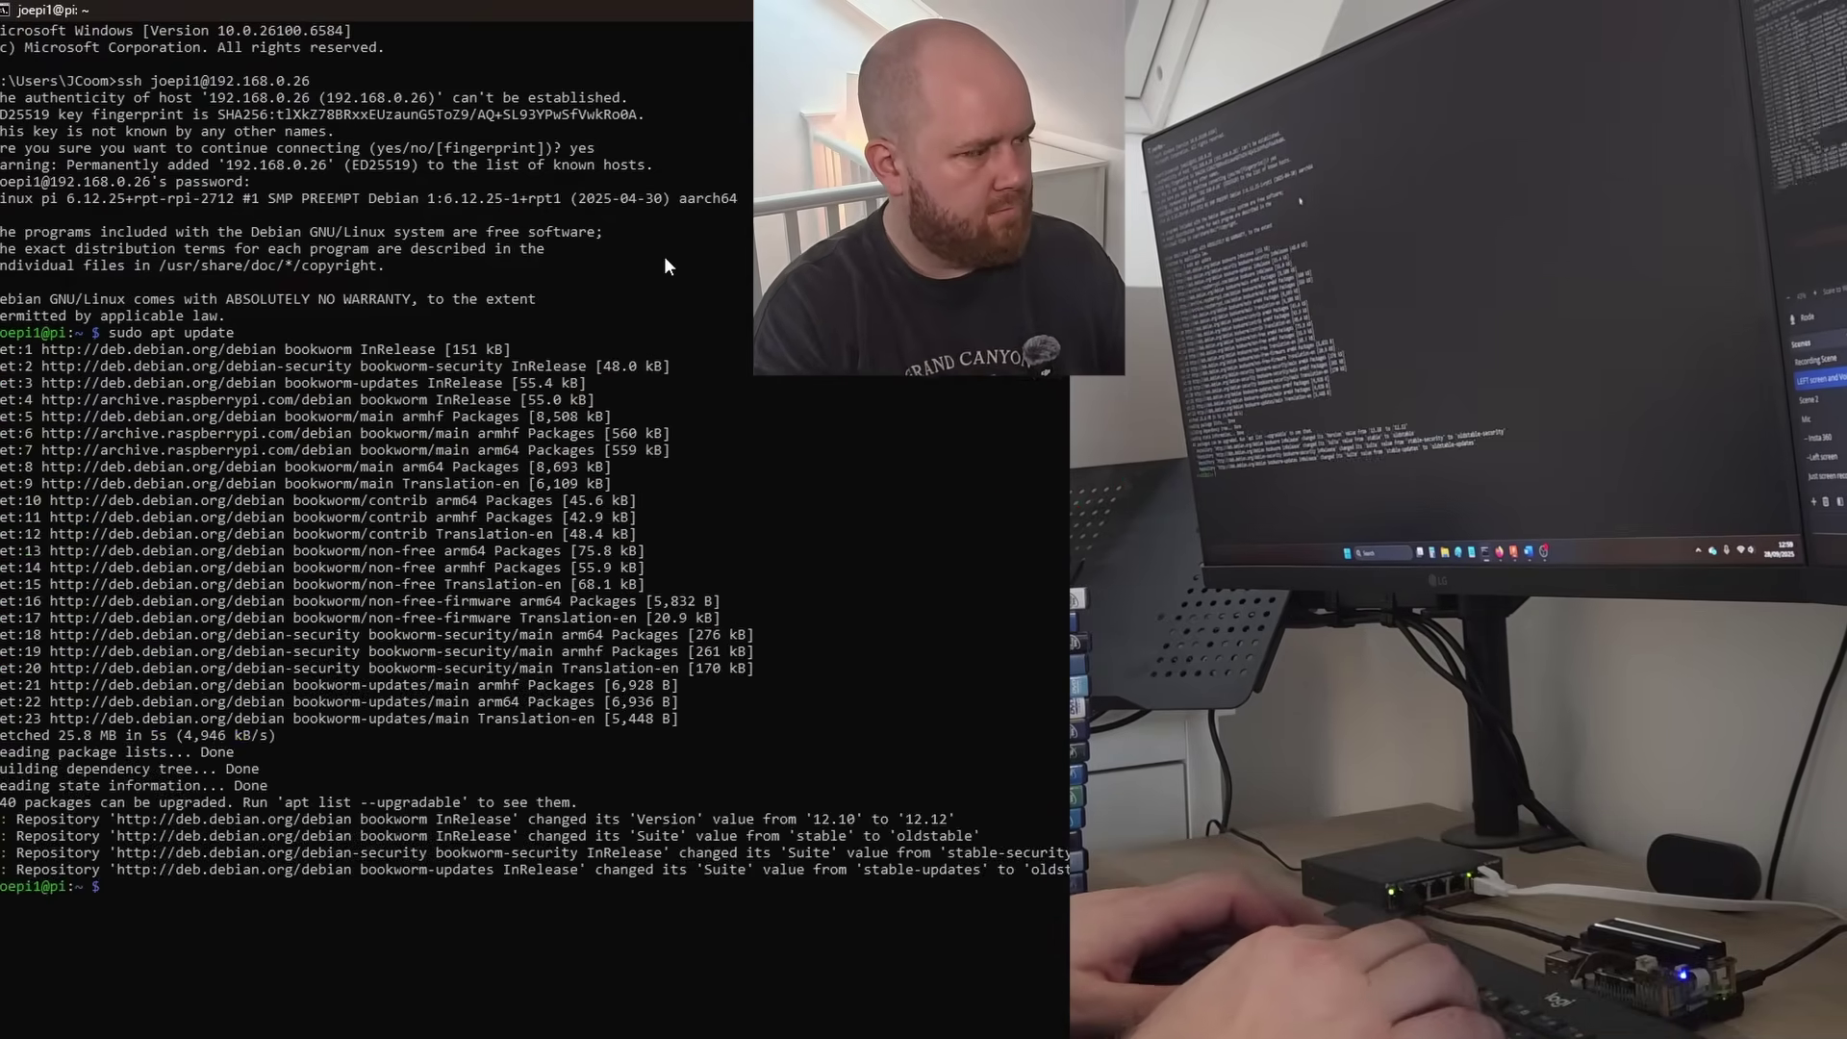
text(sudo apt upgh)
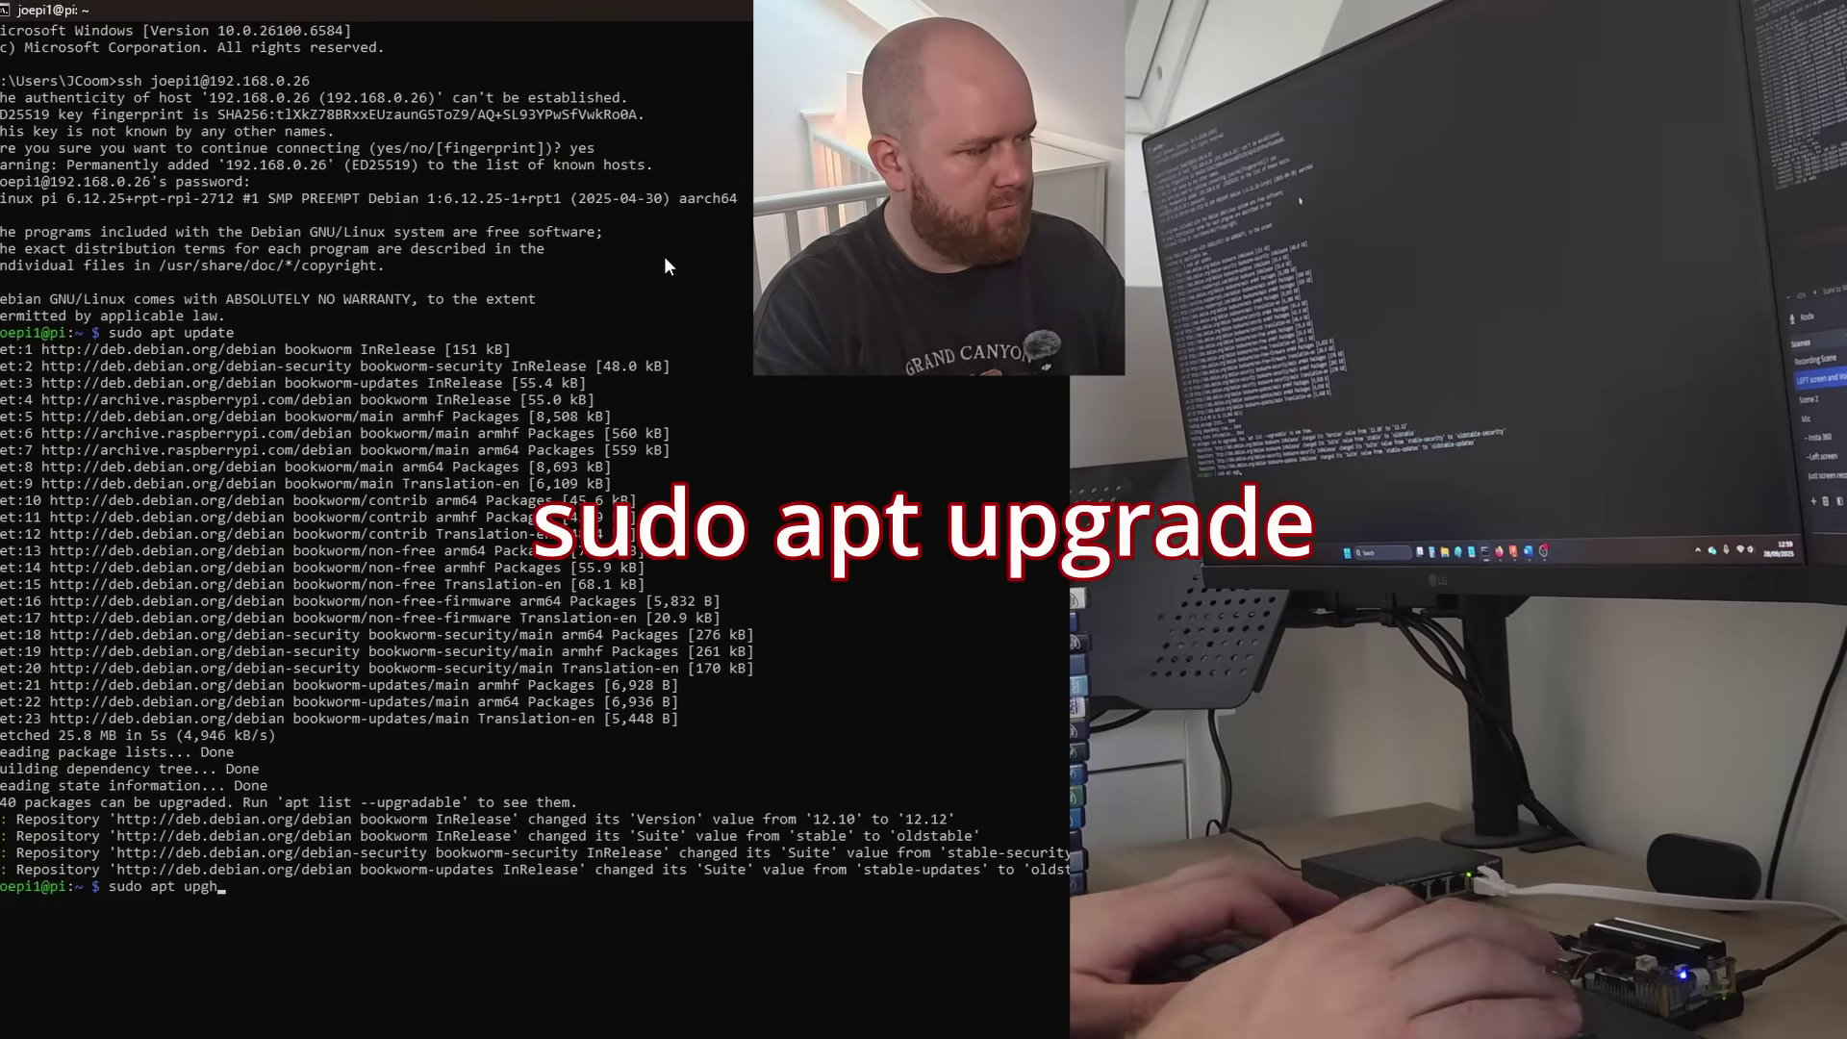
key(BackSpace)
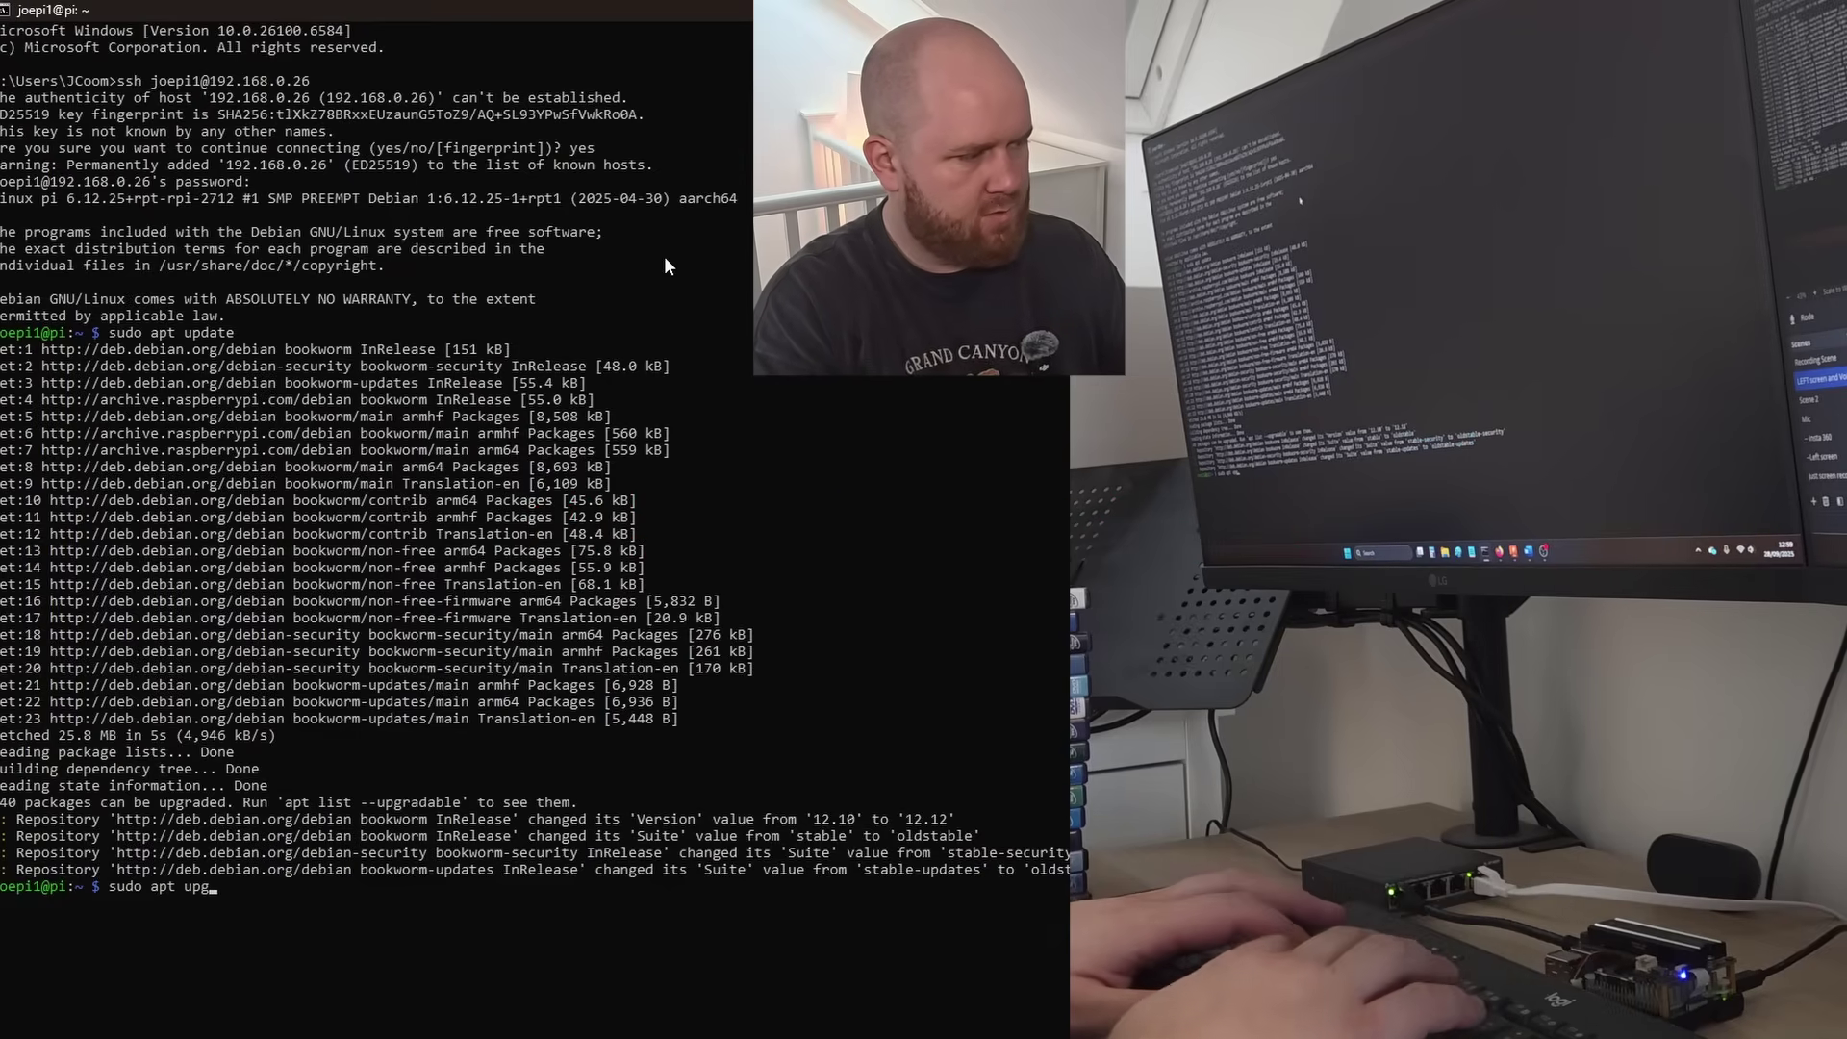
text(grade)
key(Return)
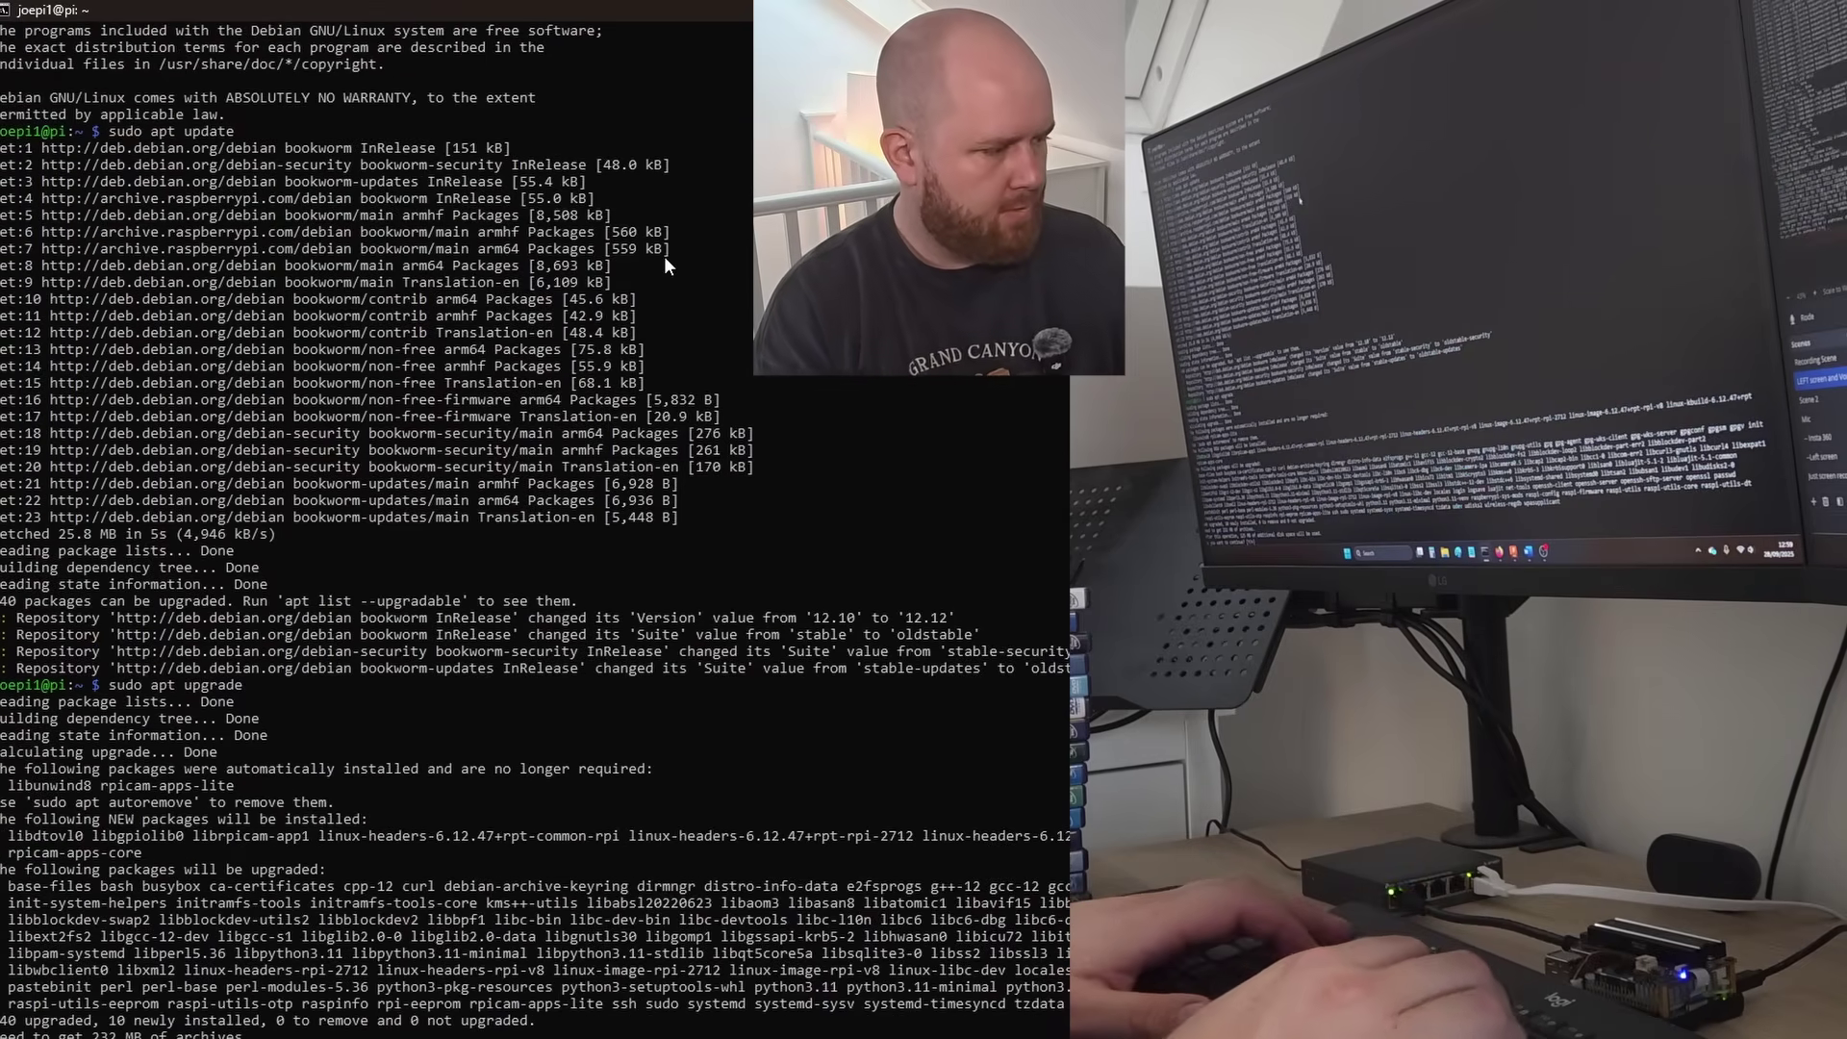
key(Return)
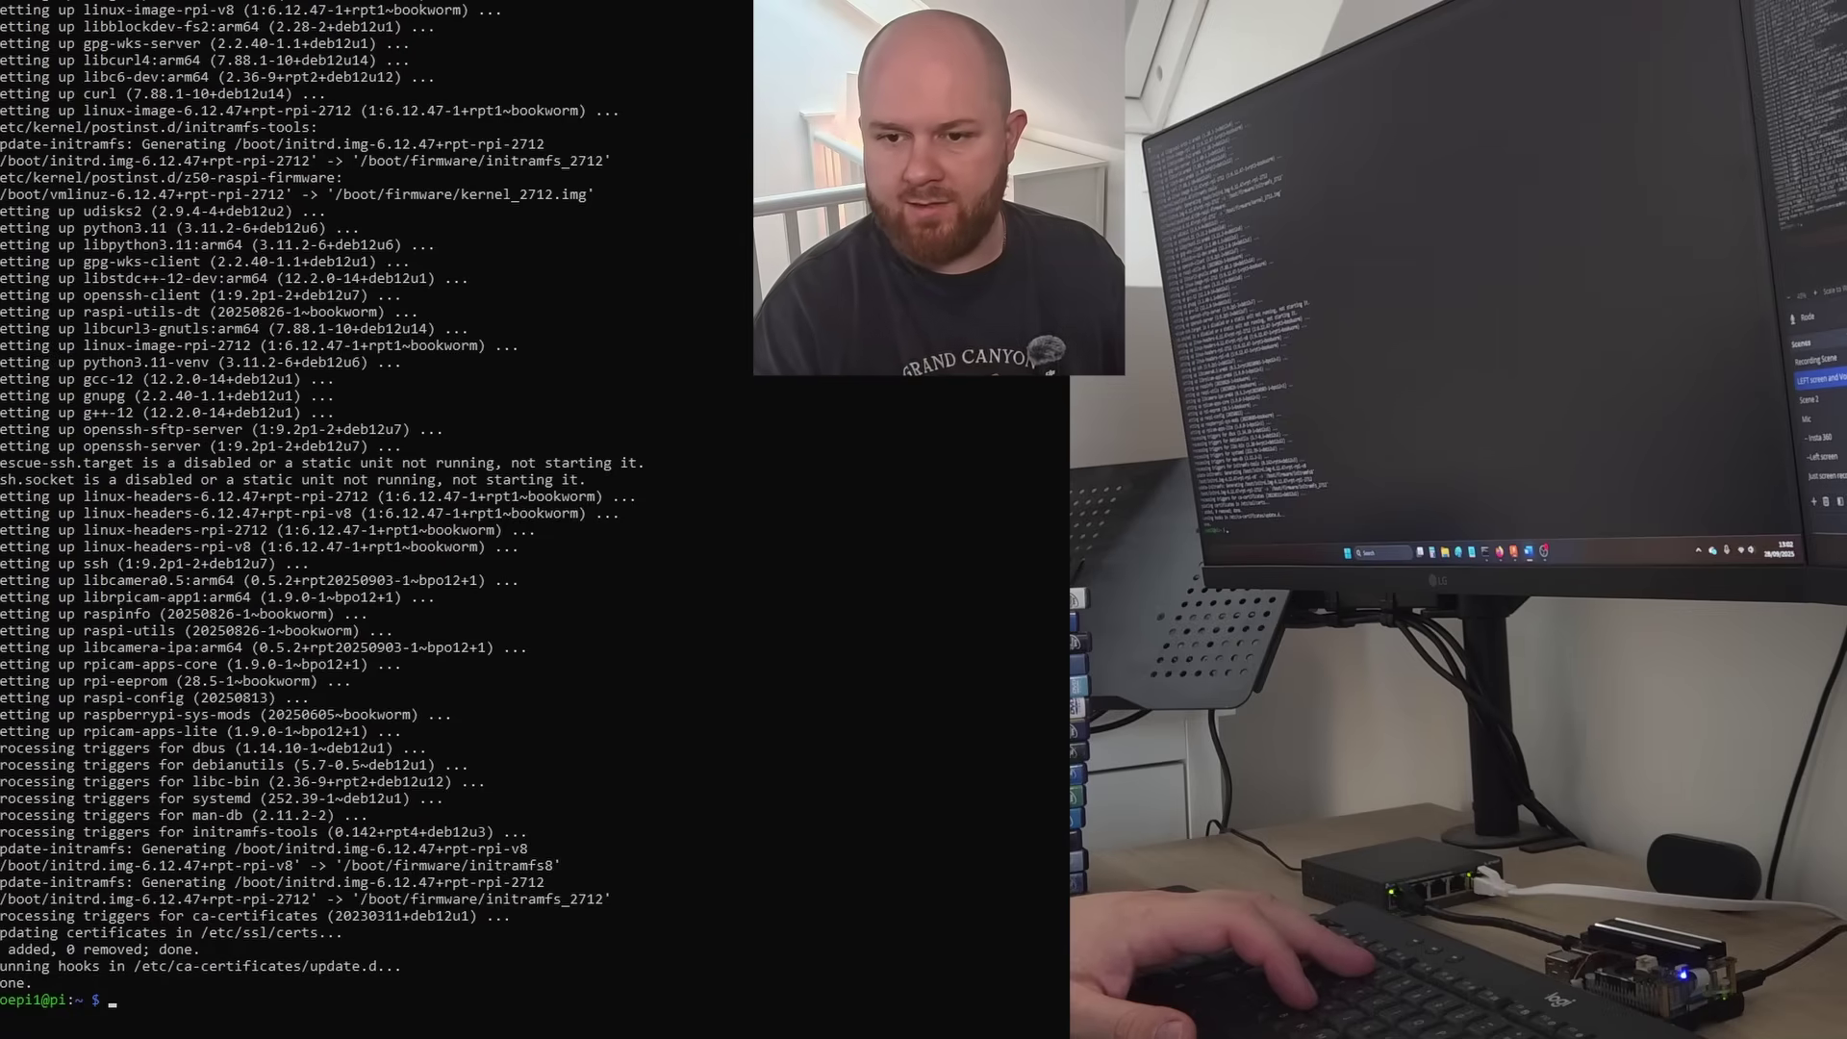
- Apply the nmcli static address 192.168.0.90 and restart the wired connection
text(sudo nmcli connection modify "Wired connection 1" \     ipv4.addresses 192.168.0.90/24 \     ipv4.gateway 192.168.0.1 \     ipv4.dns "192.168.0.1 8.8.8.8" \     ipv4.method manual)
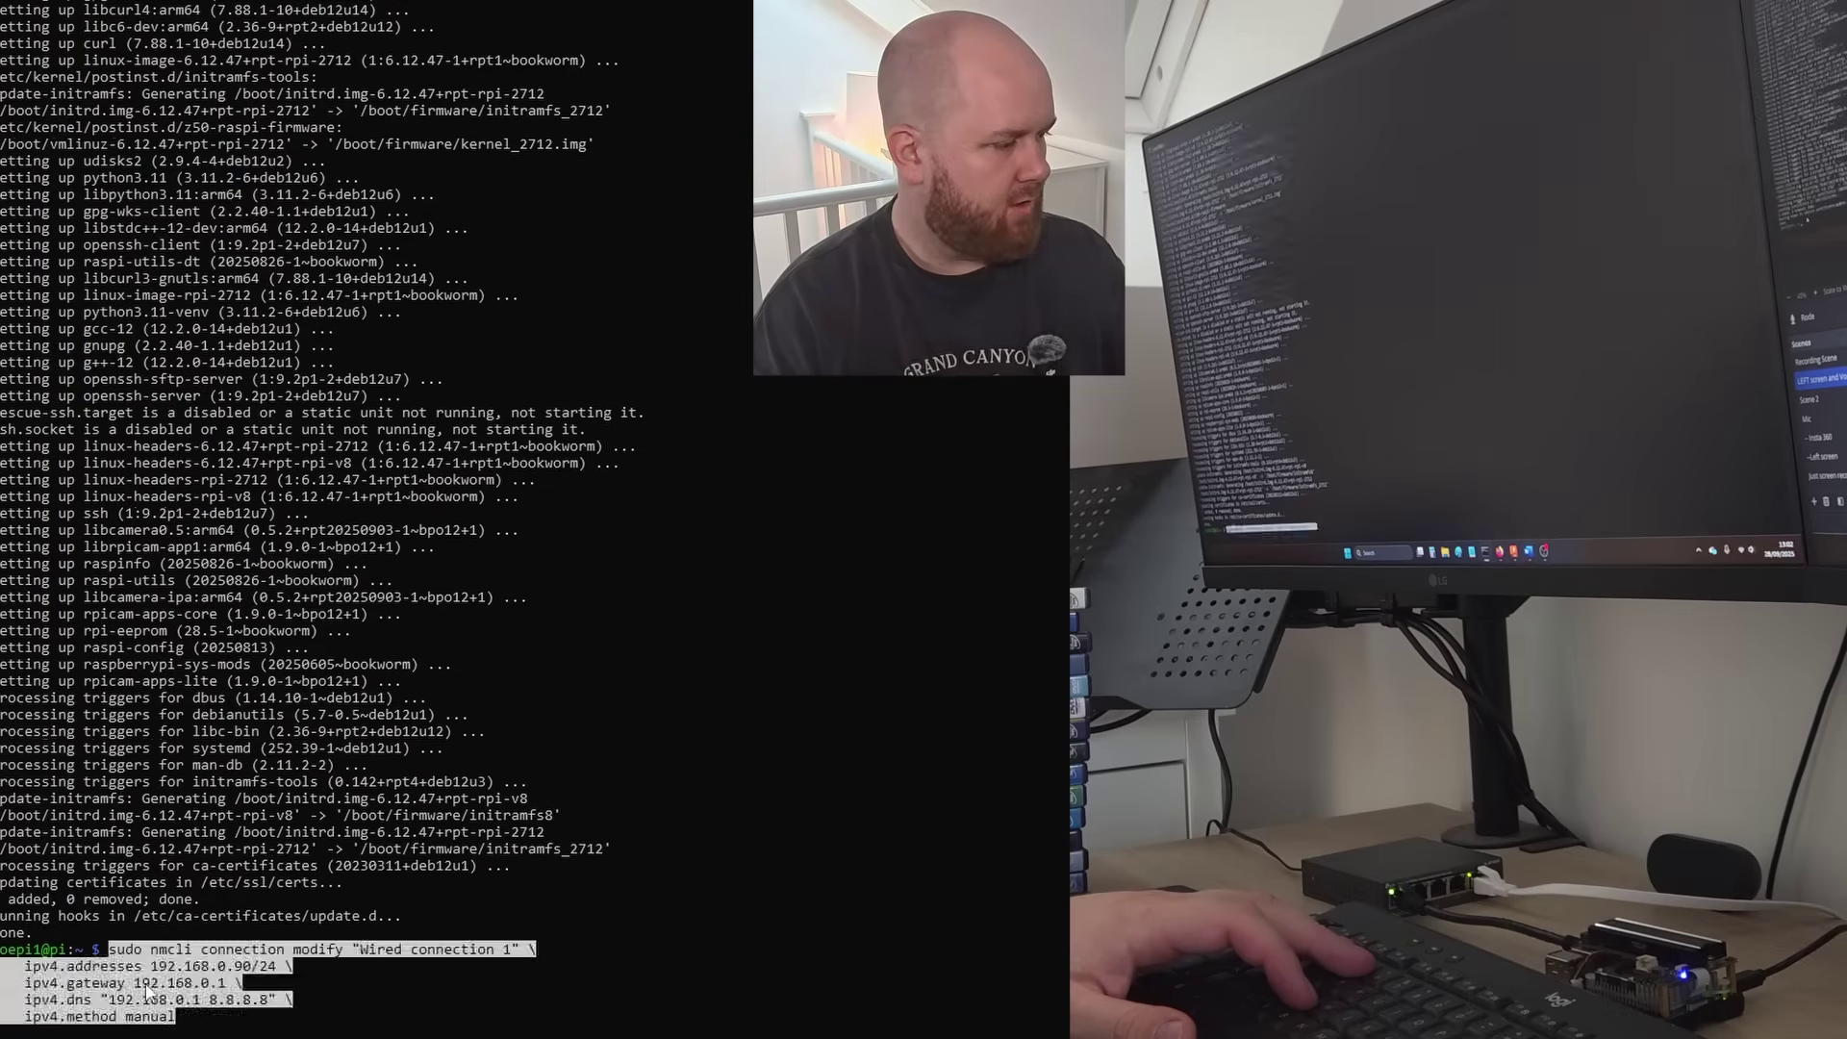
key(Return)
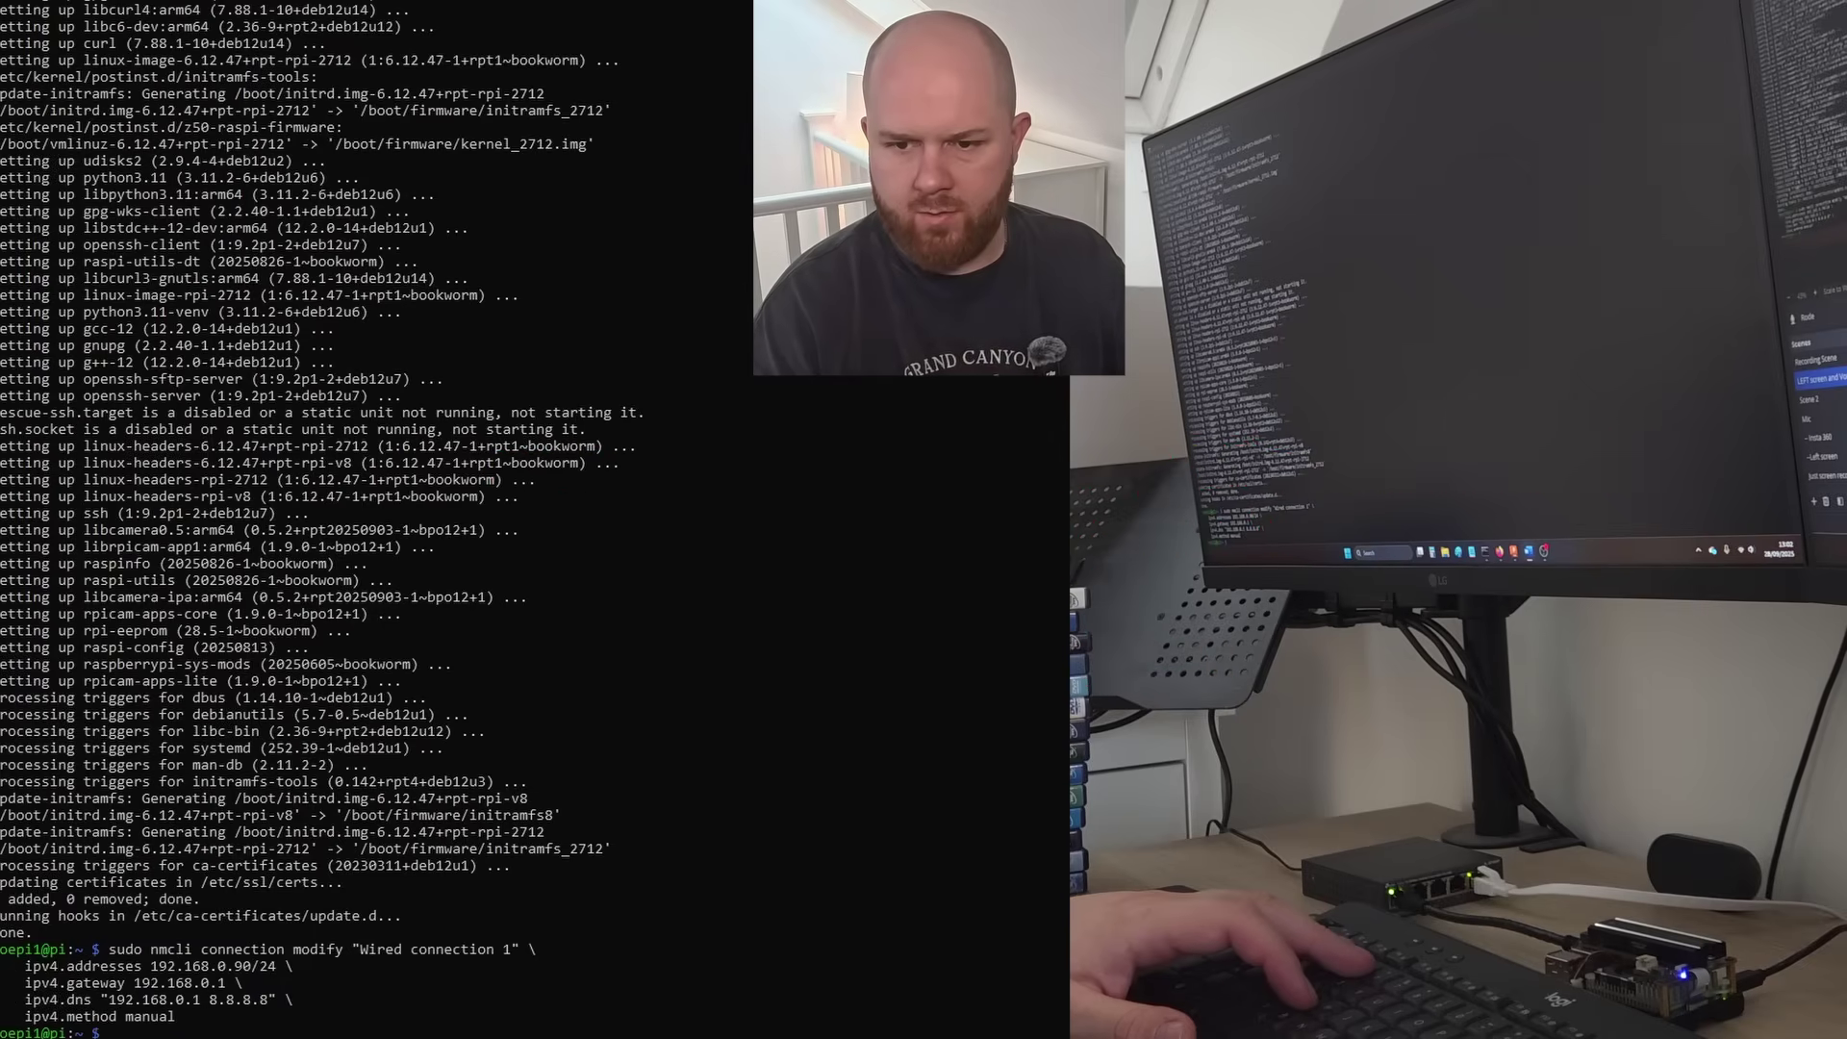
text(sudo nmcli connection down "Wired connection 1" sudo nmcli connection up "Wired connection 1")
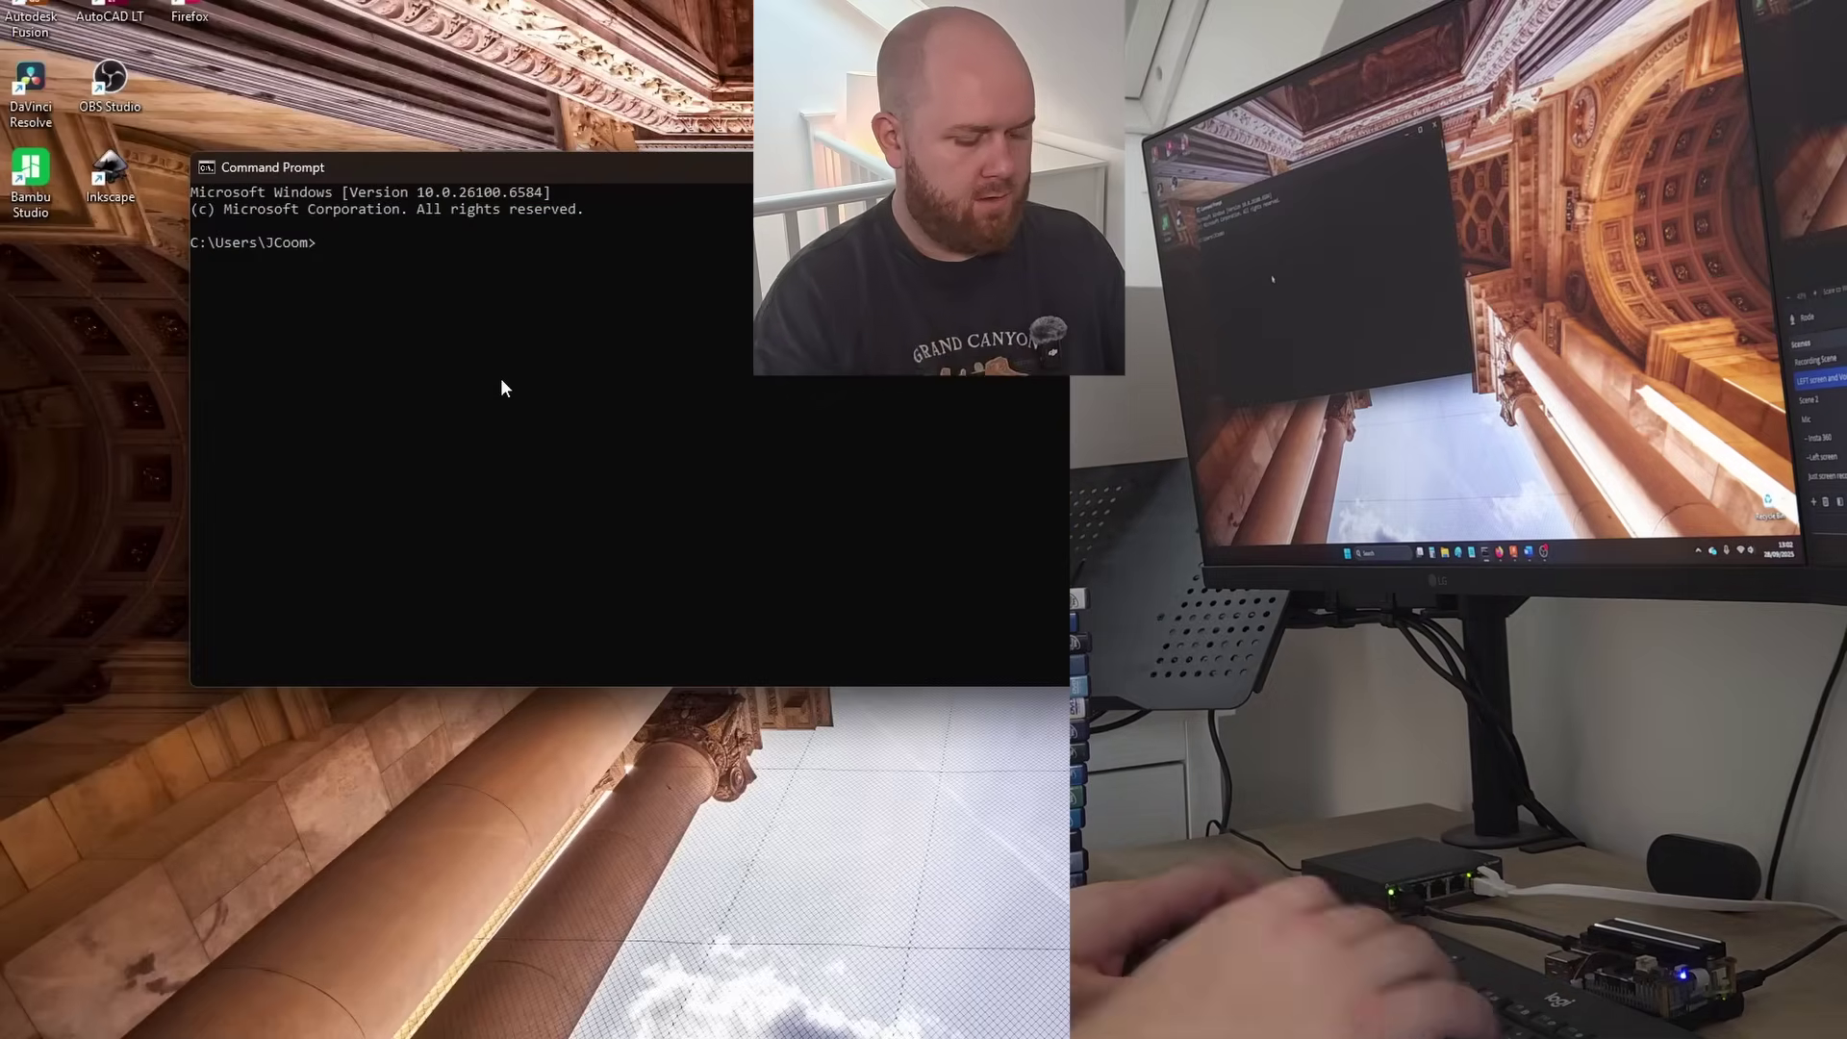
- SSH into the Pi at 192.168.0.90, accept the new host key, log in and run ip r
text(ssh joepi1@)
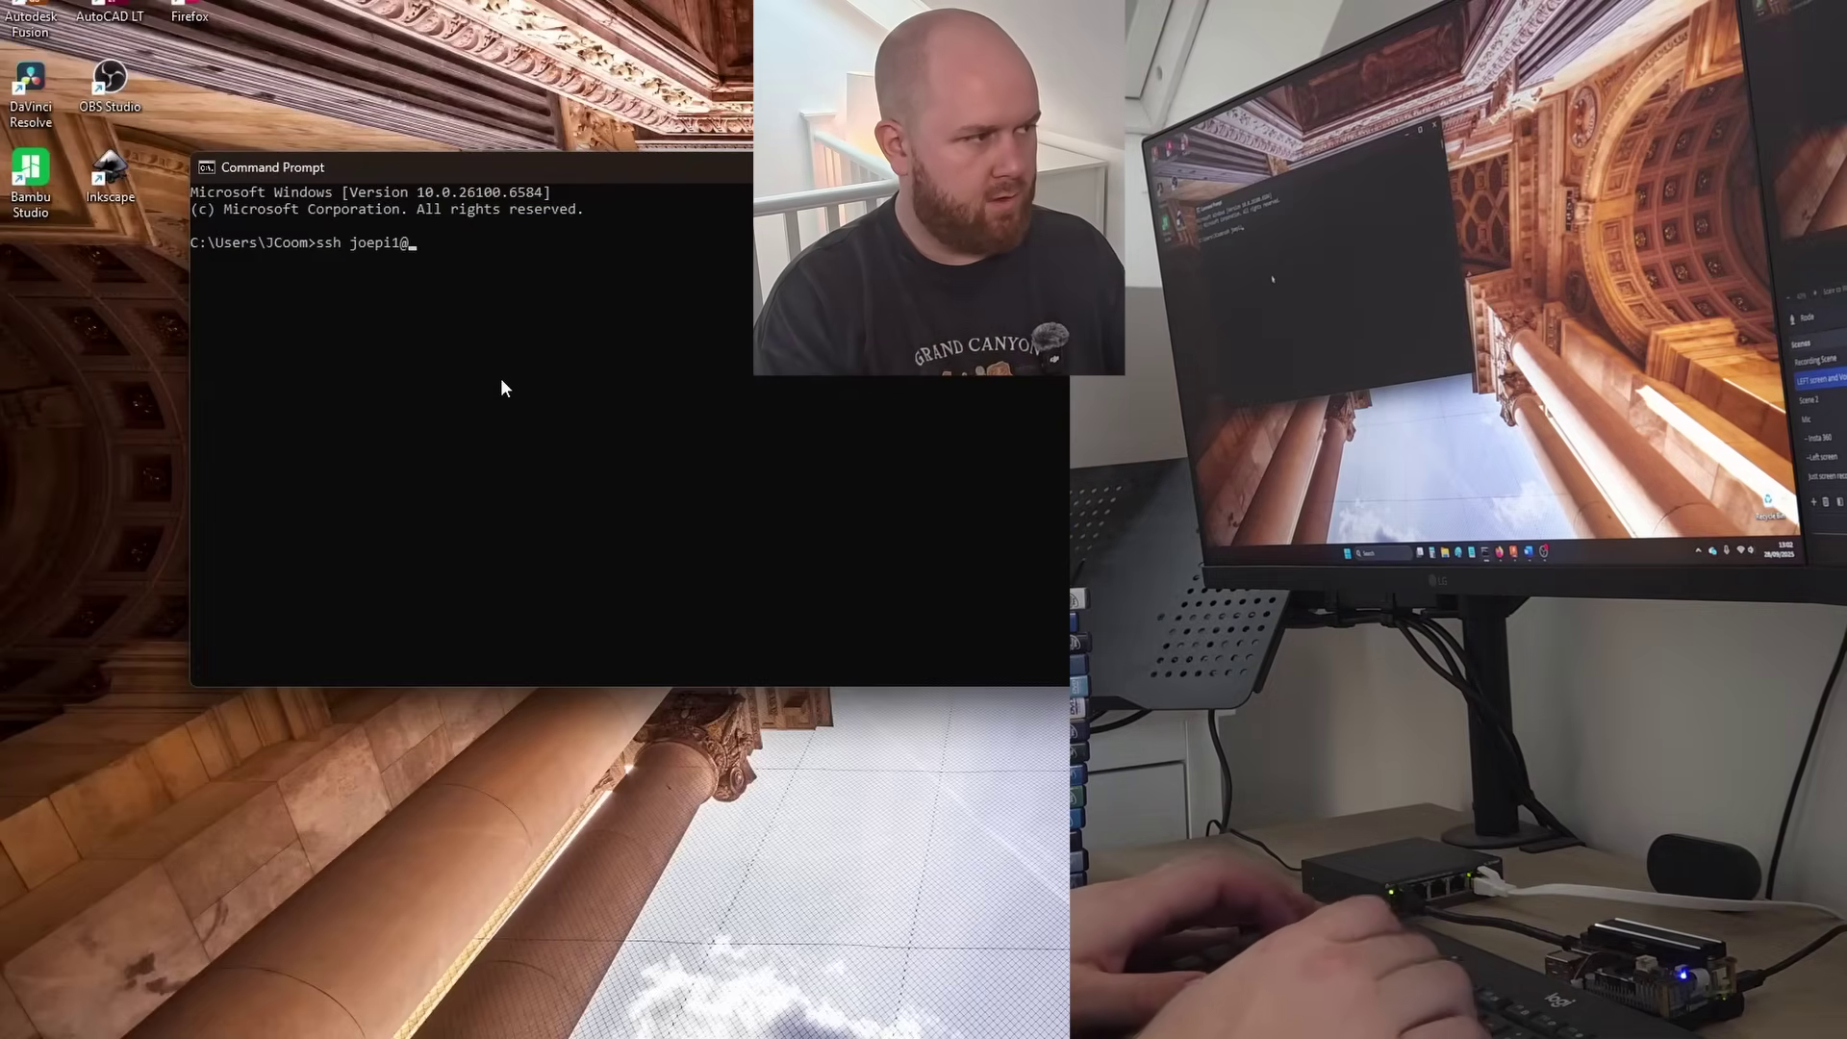
text(192.1)
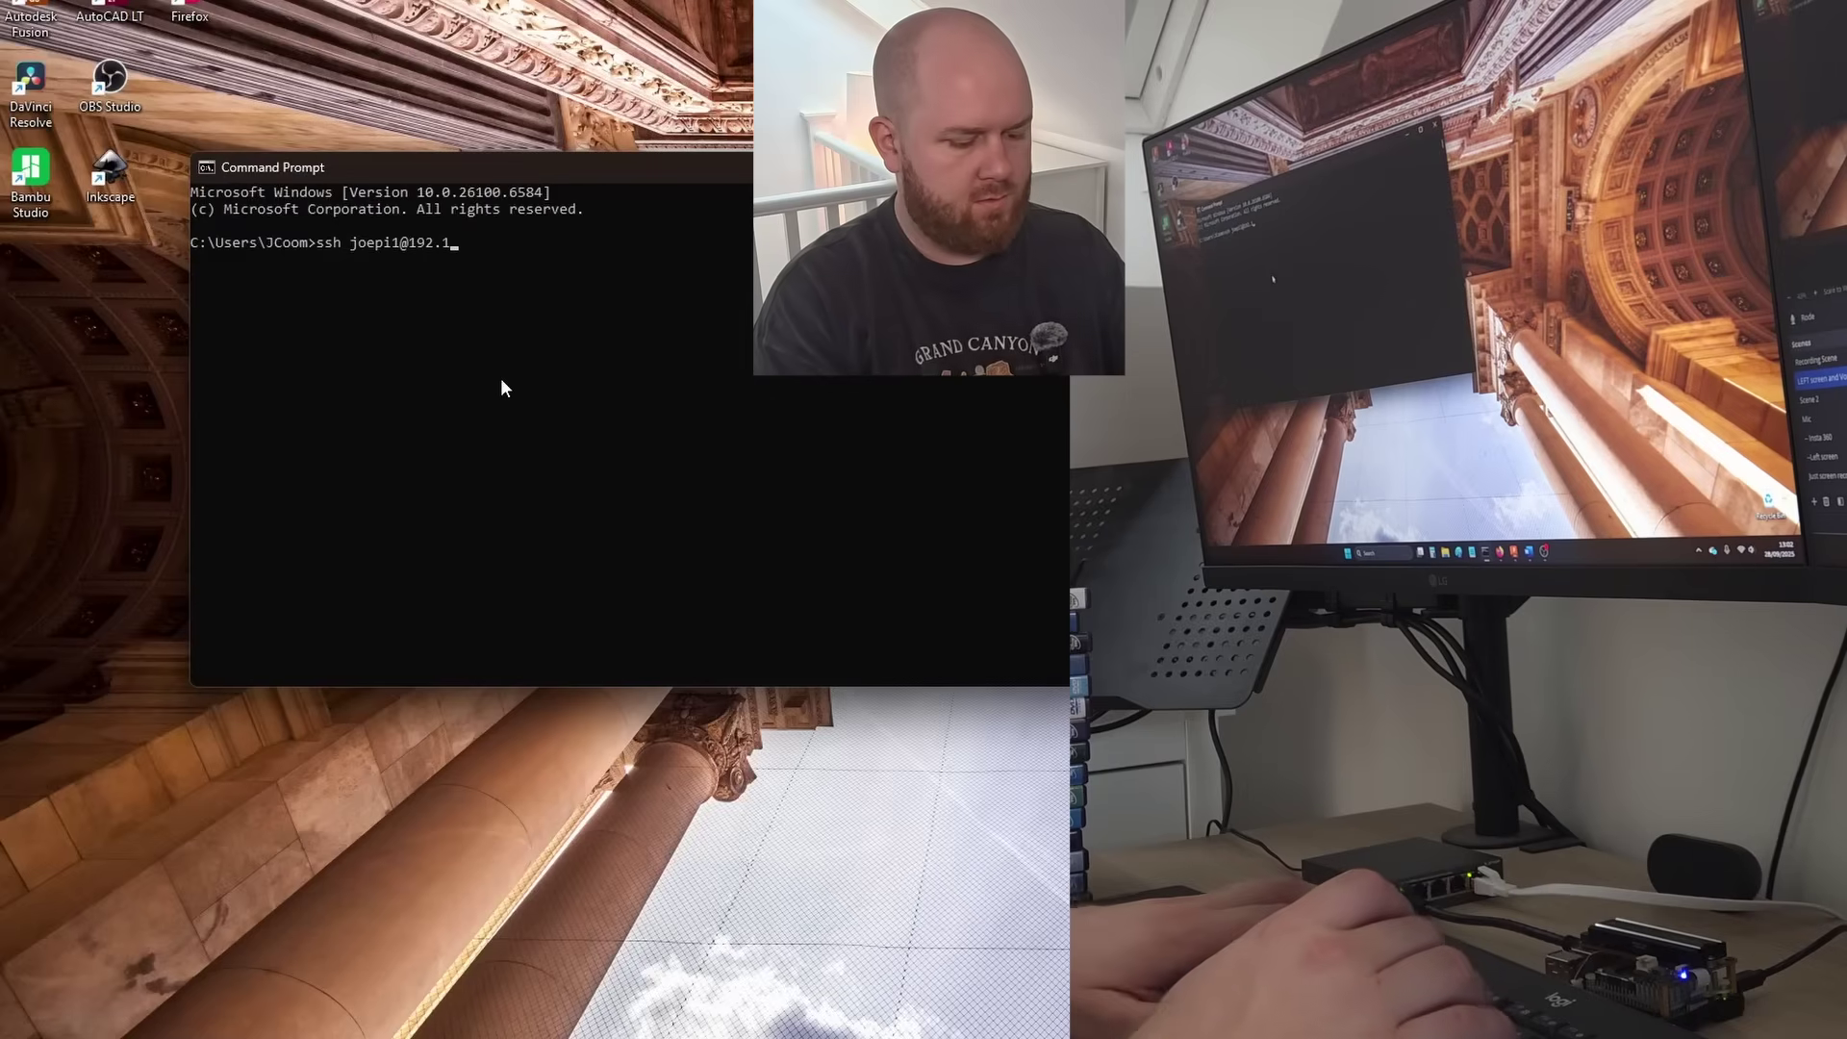
text(68.0.)
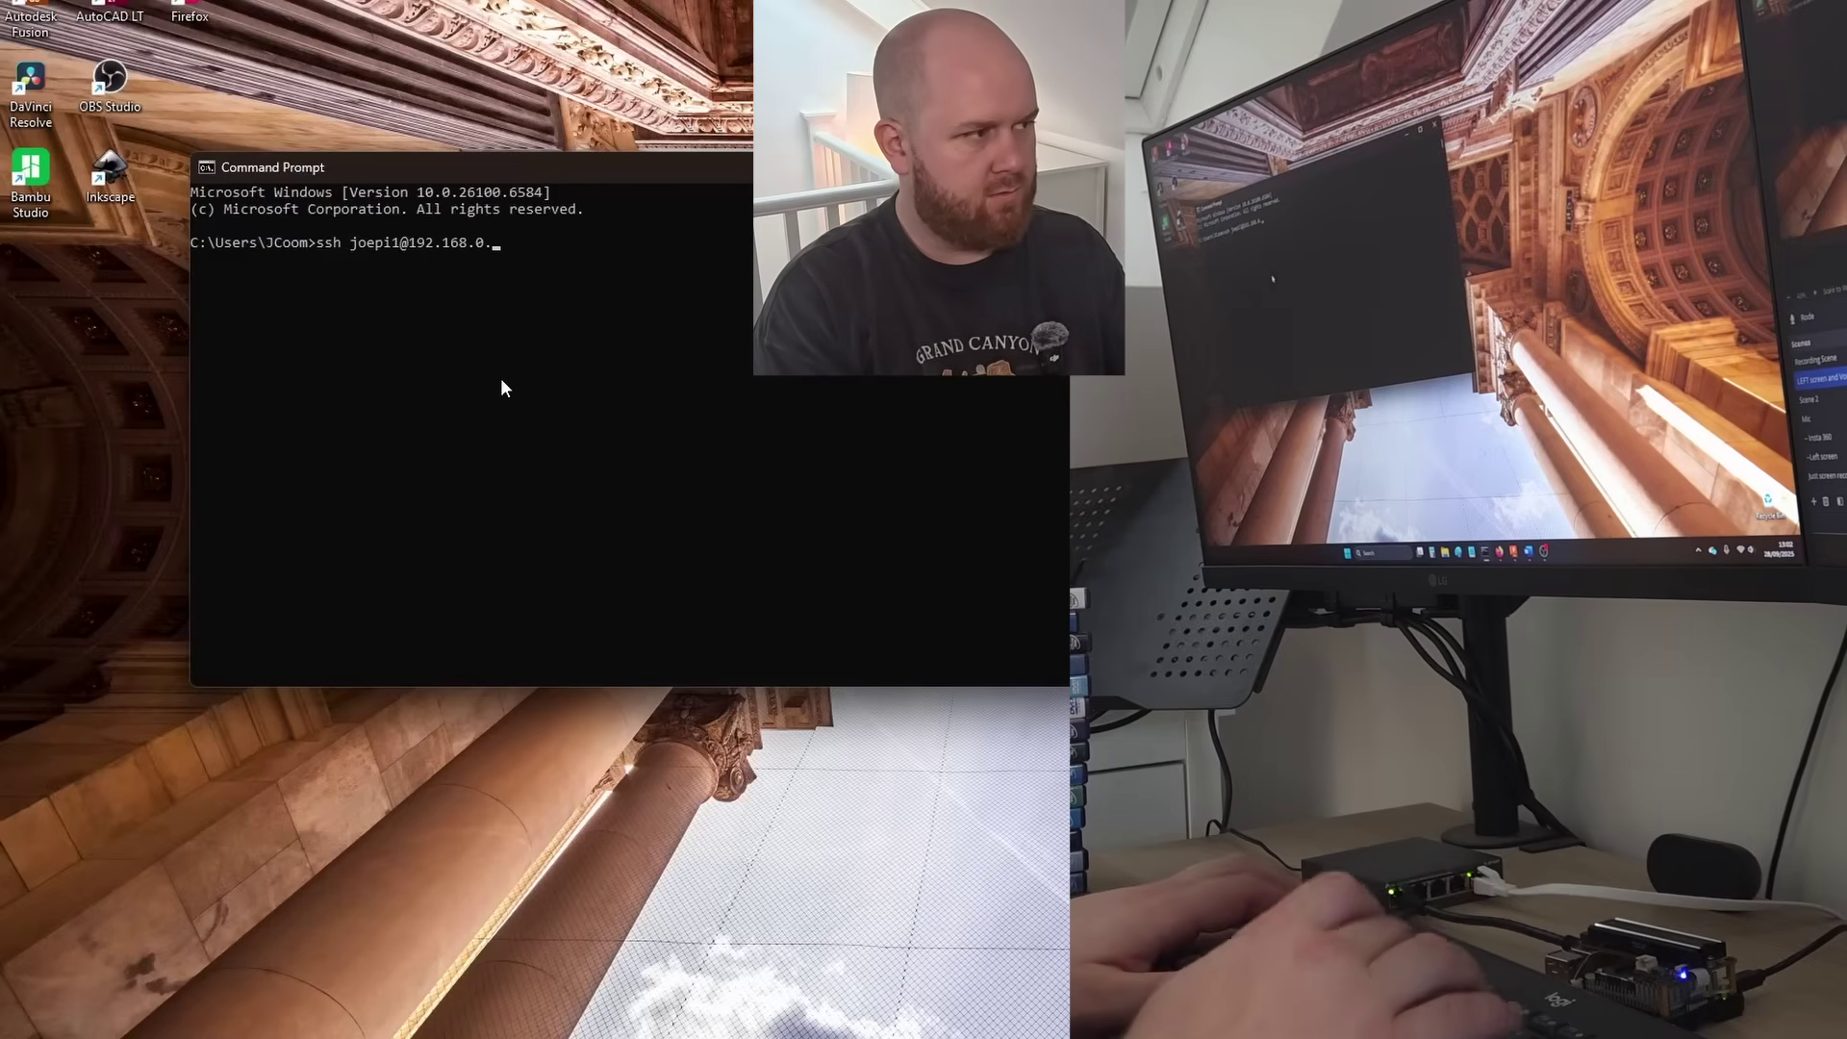
text(90)
key(Return)
text(yes)
key(Return)
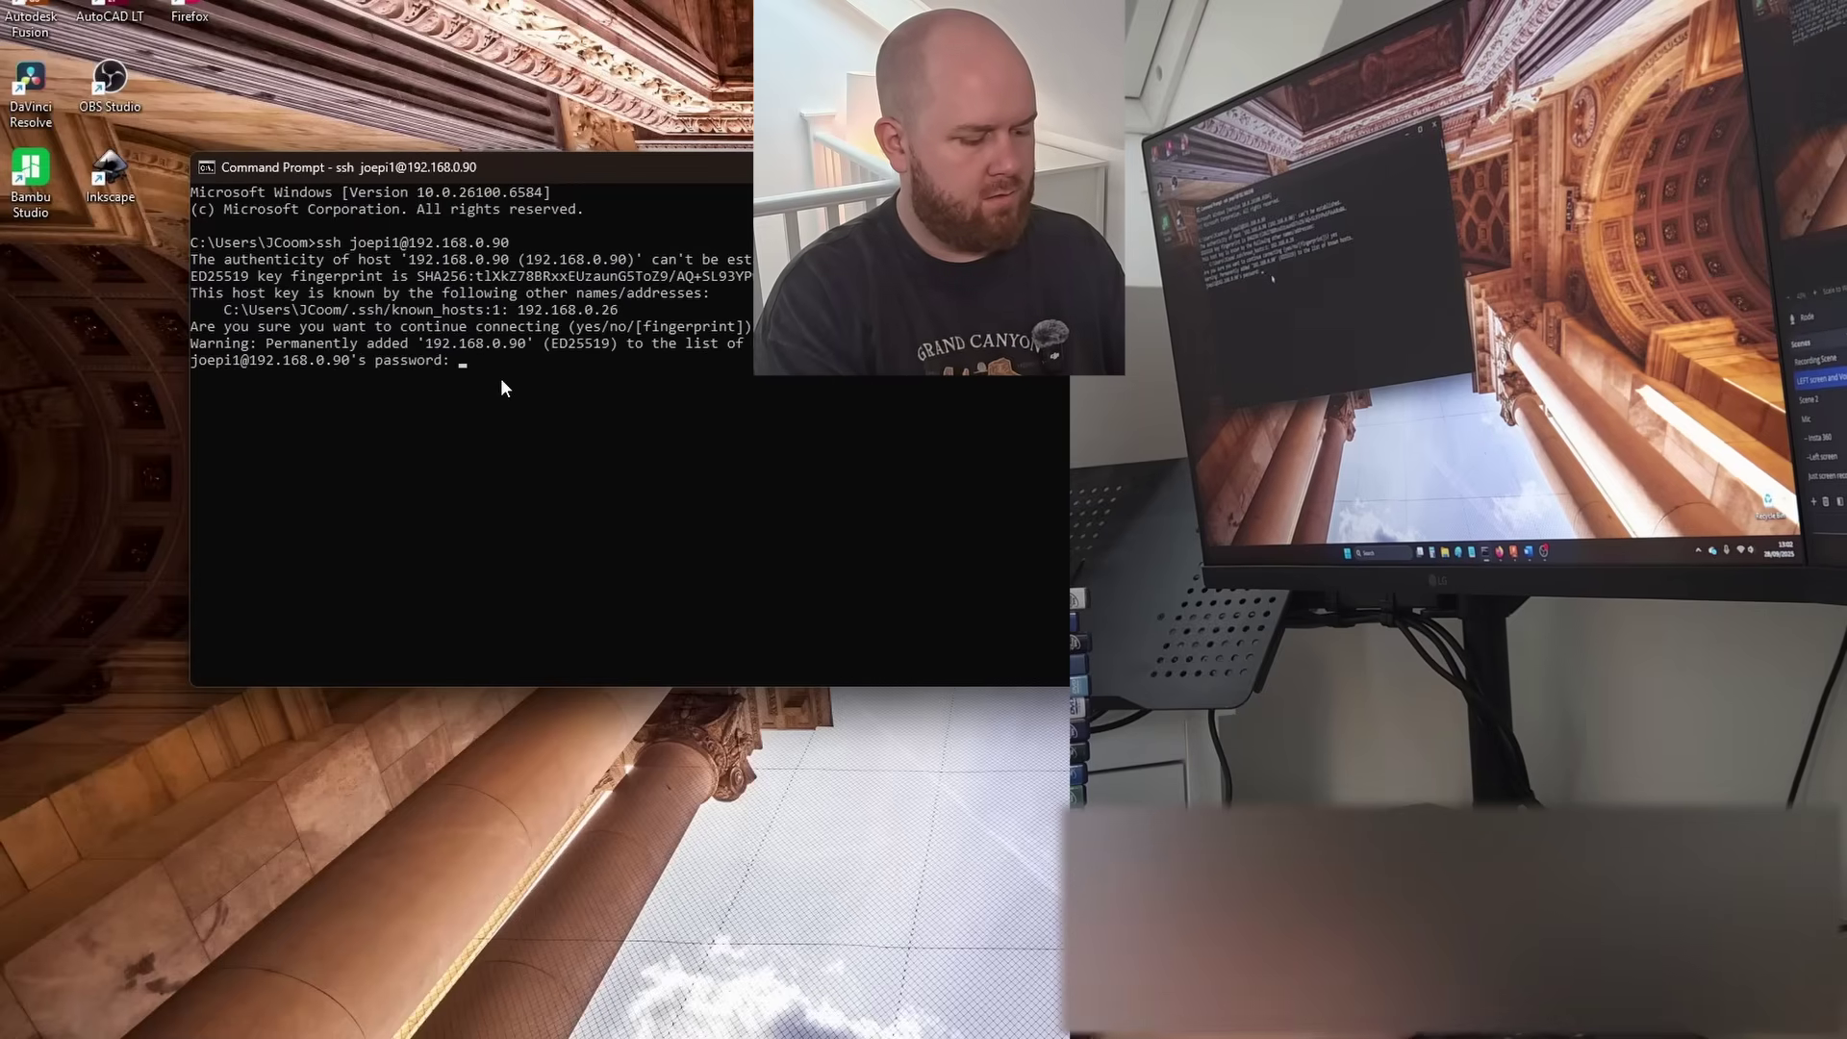
key(Return)
text(ip r)
key(Return)
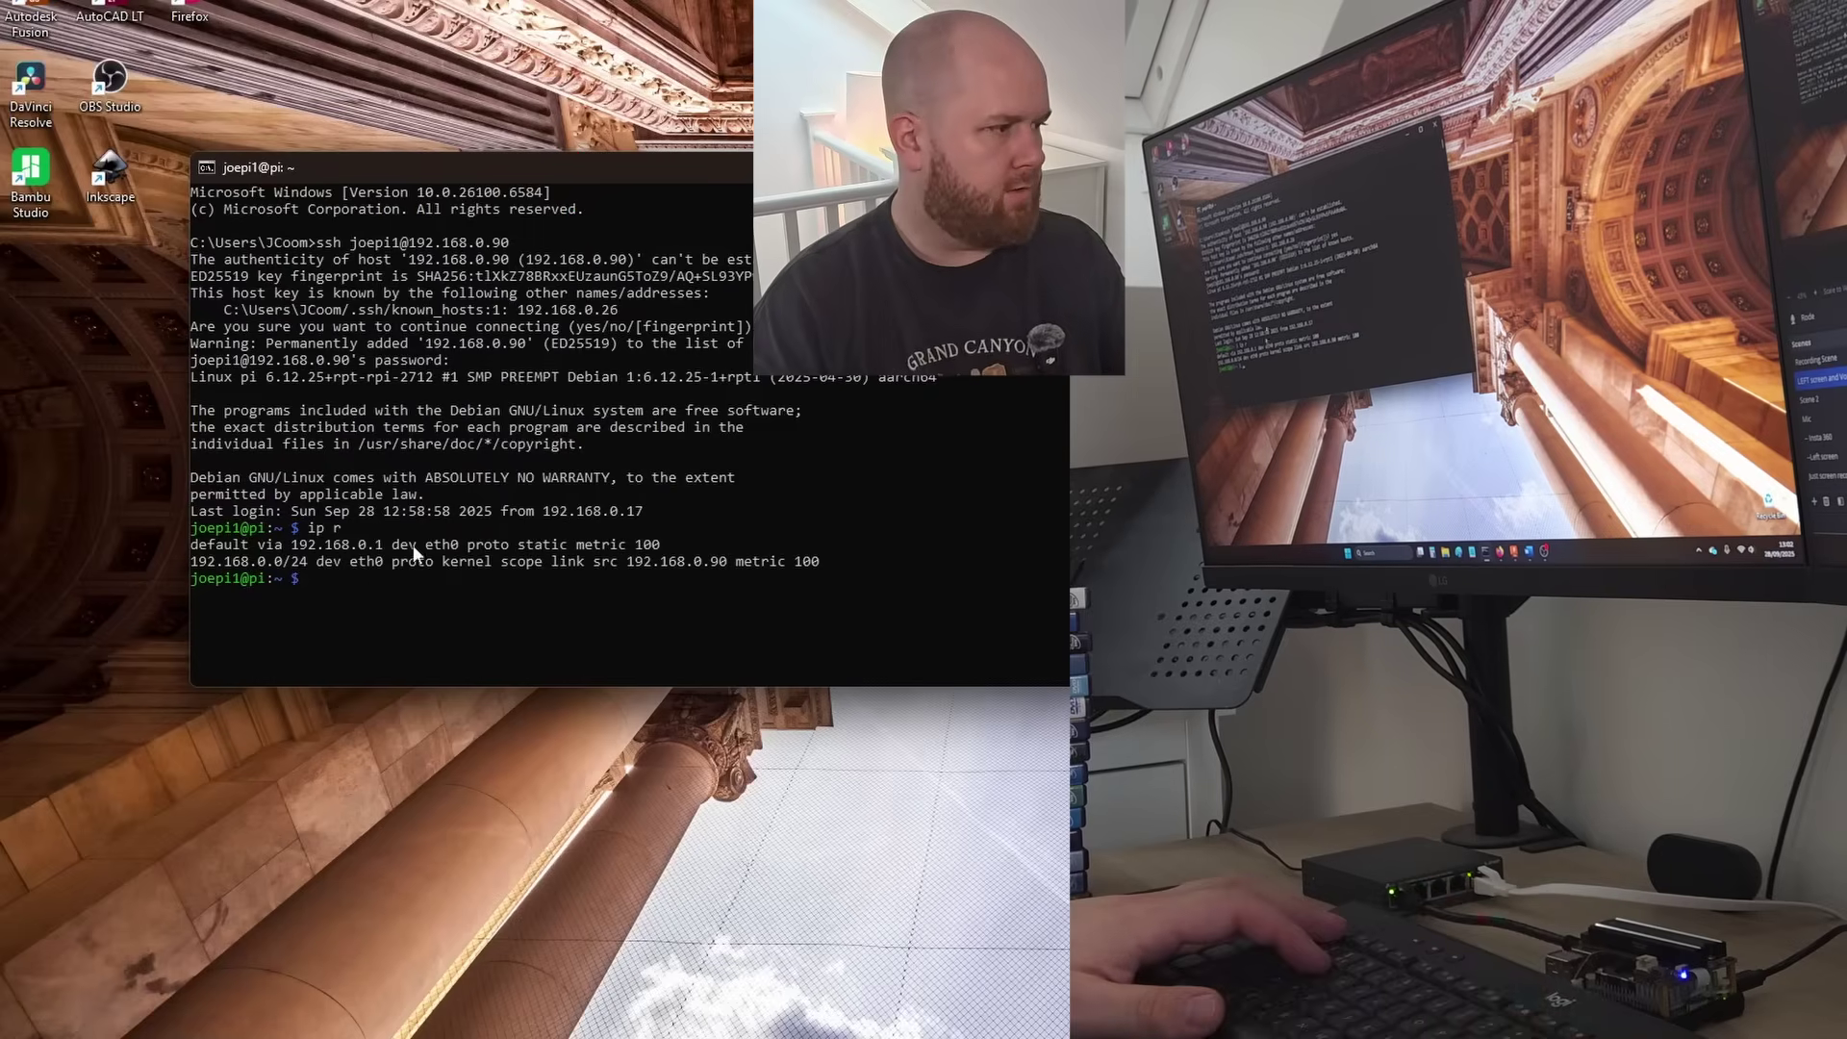
- Copy the curl install command from casaos.zimaspace.com and run it in the Pi terminal
drag(360, 578, 176, 556)
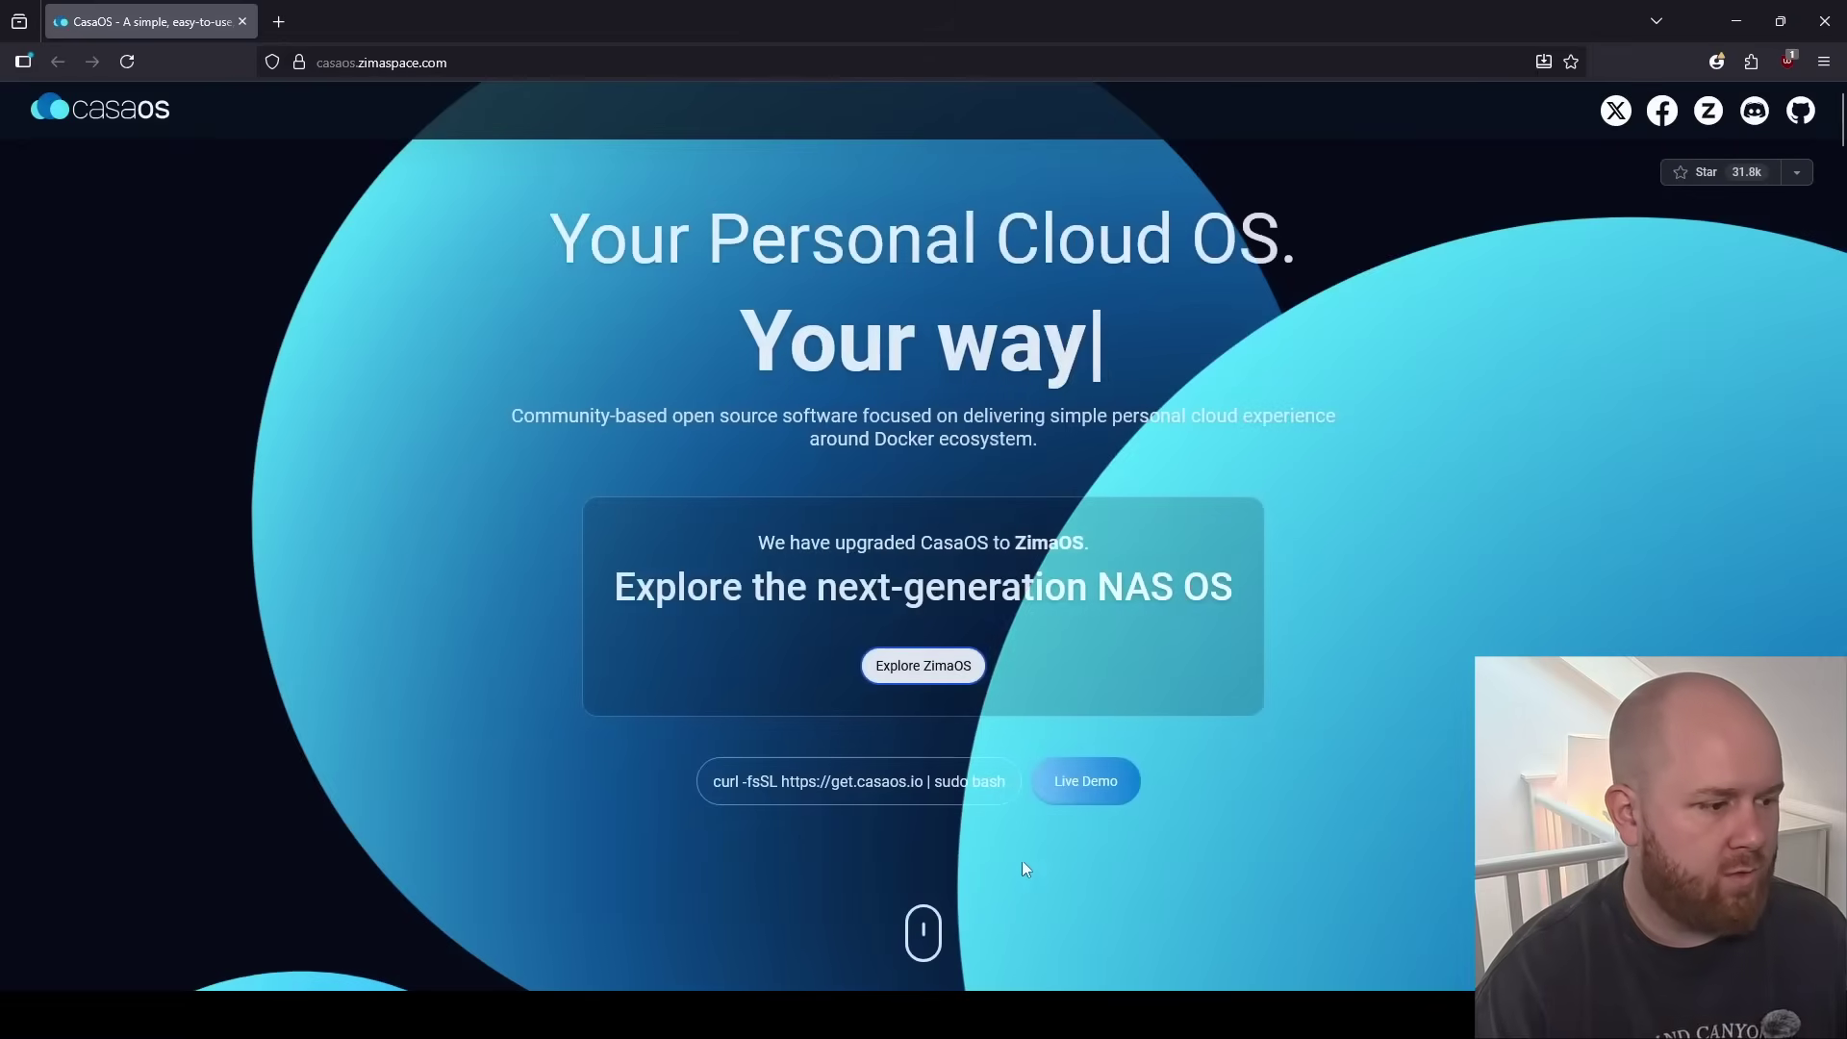
click(994, 785)
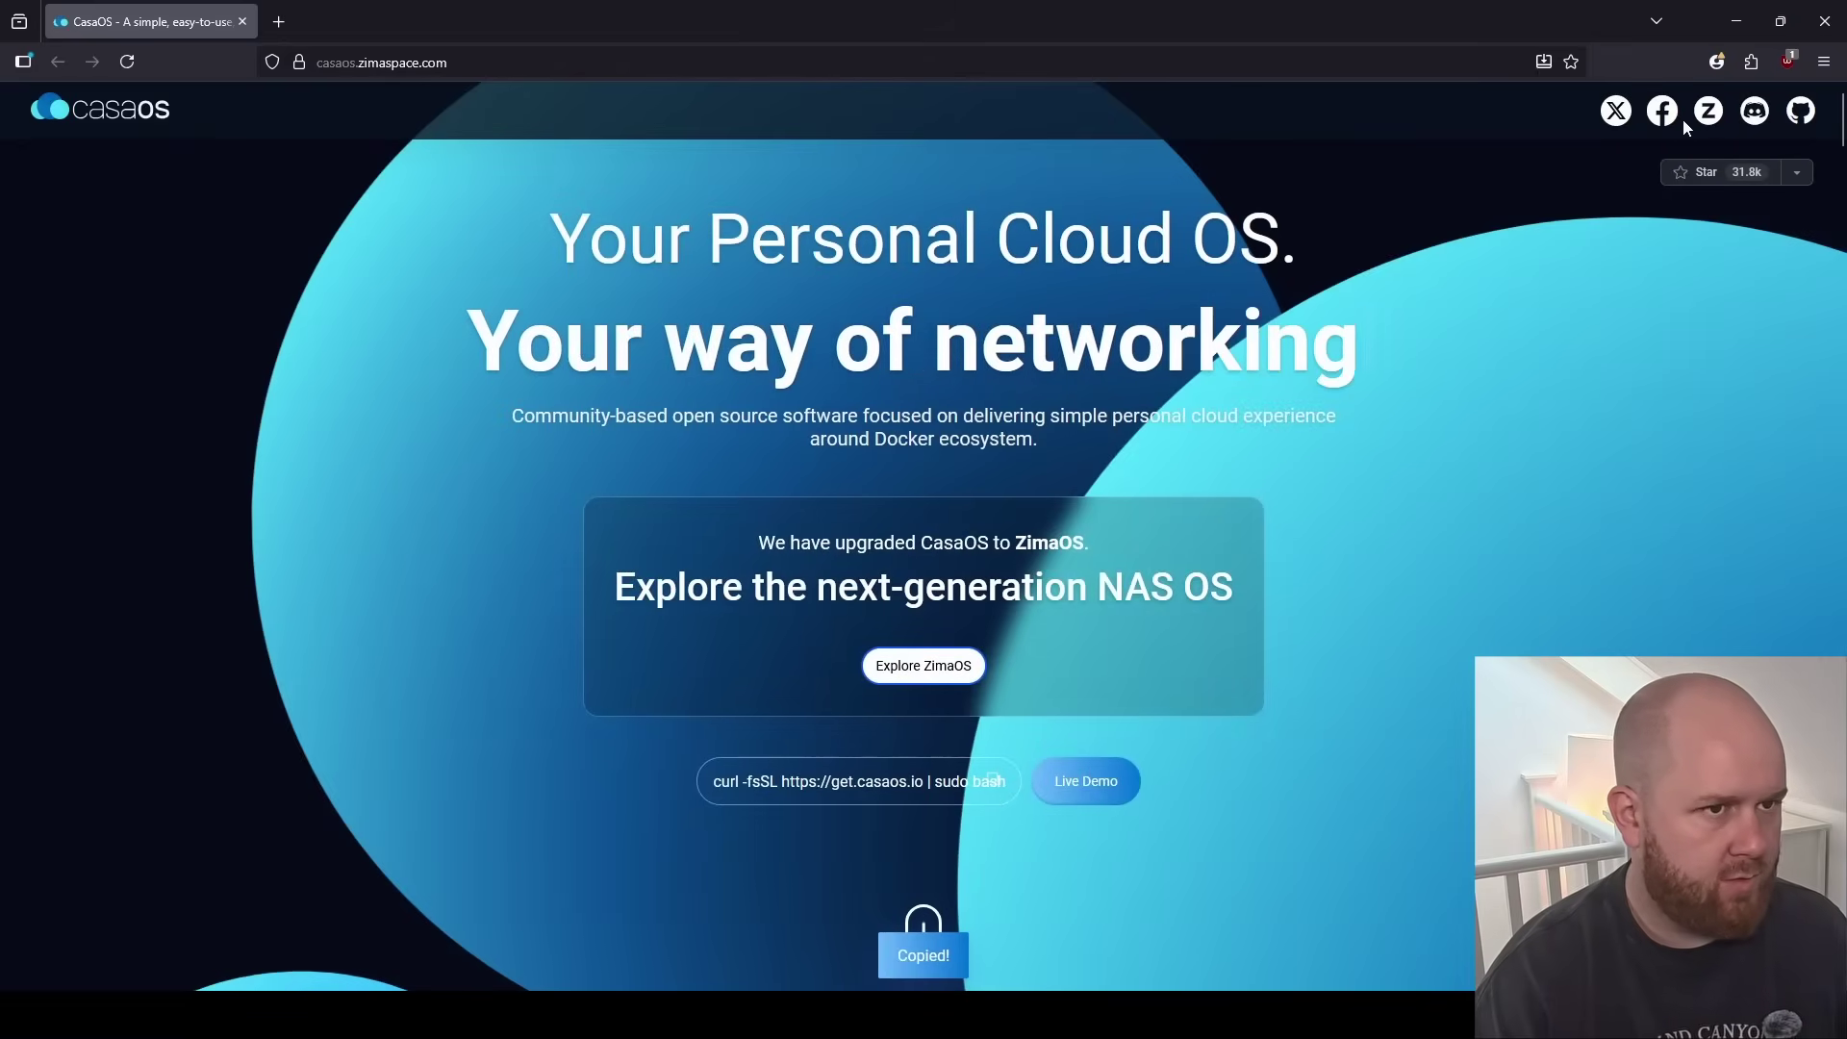
click(1735, 16)
right_click(288, 571)
key(Return)
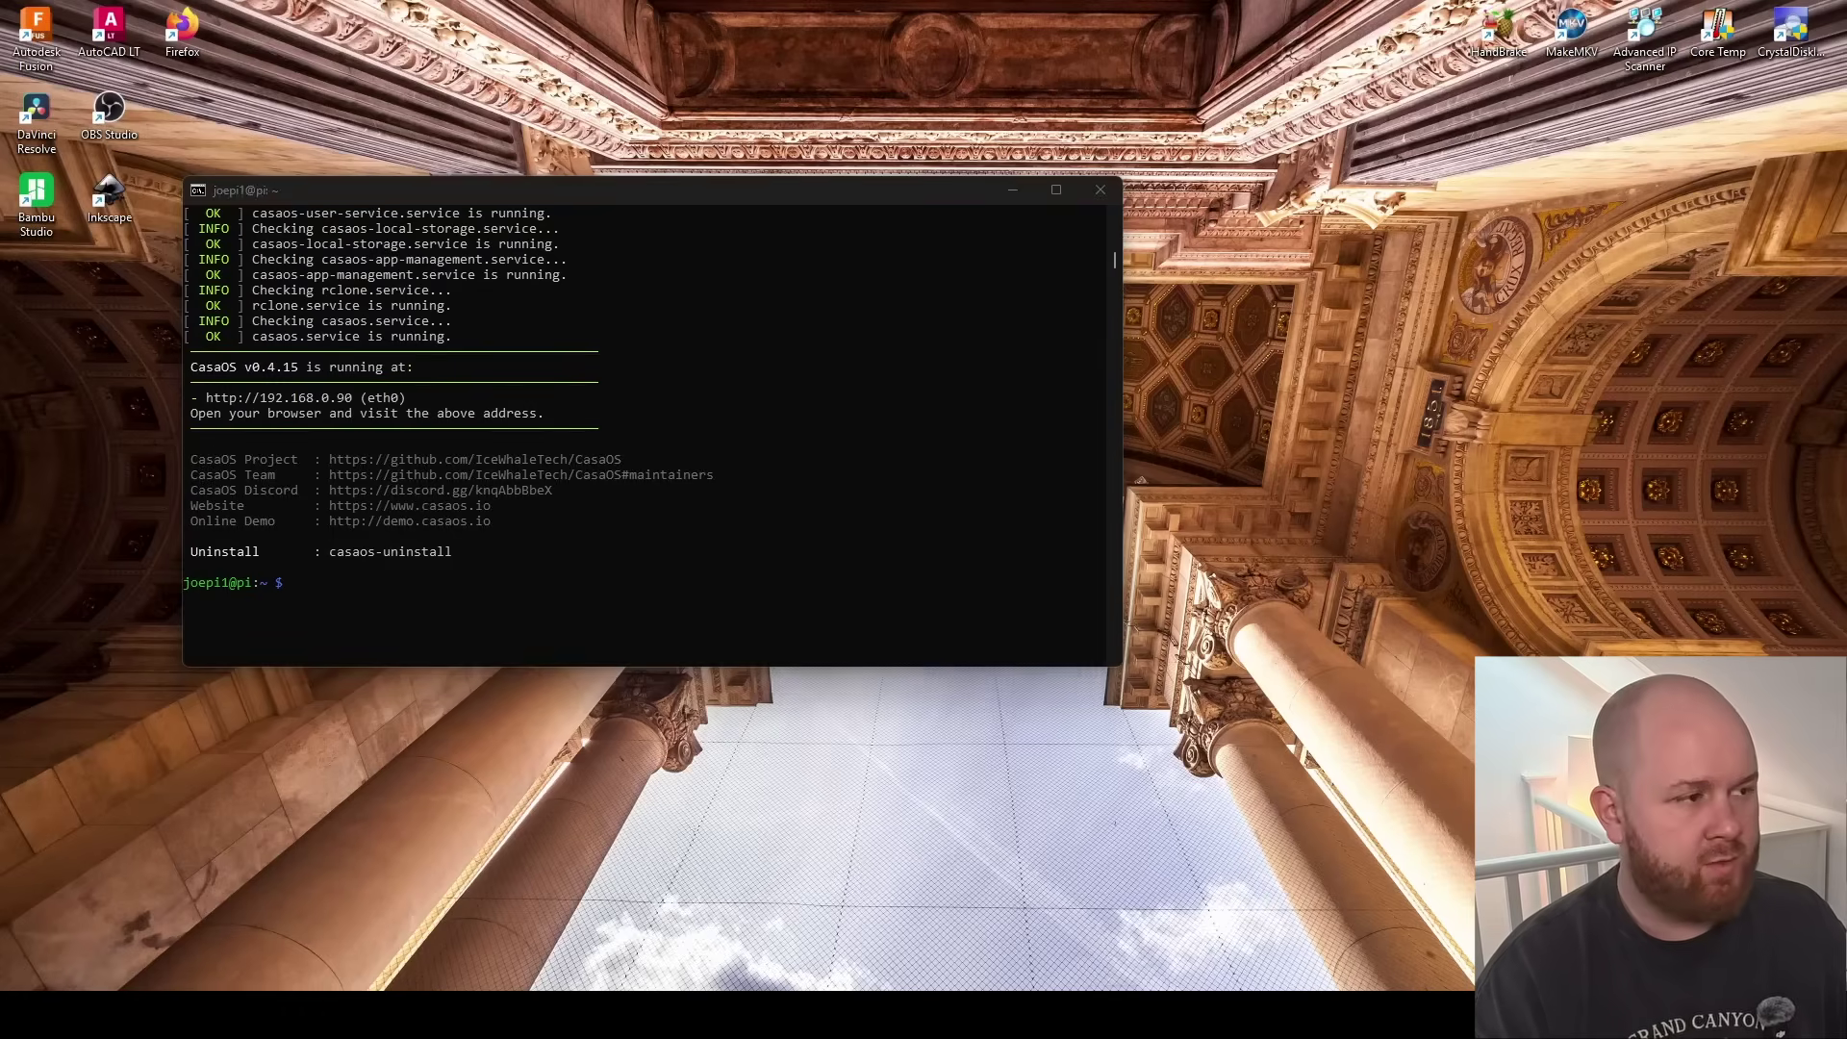
click(1115, 1015)
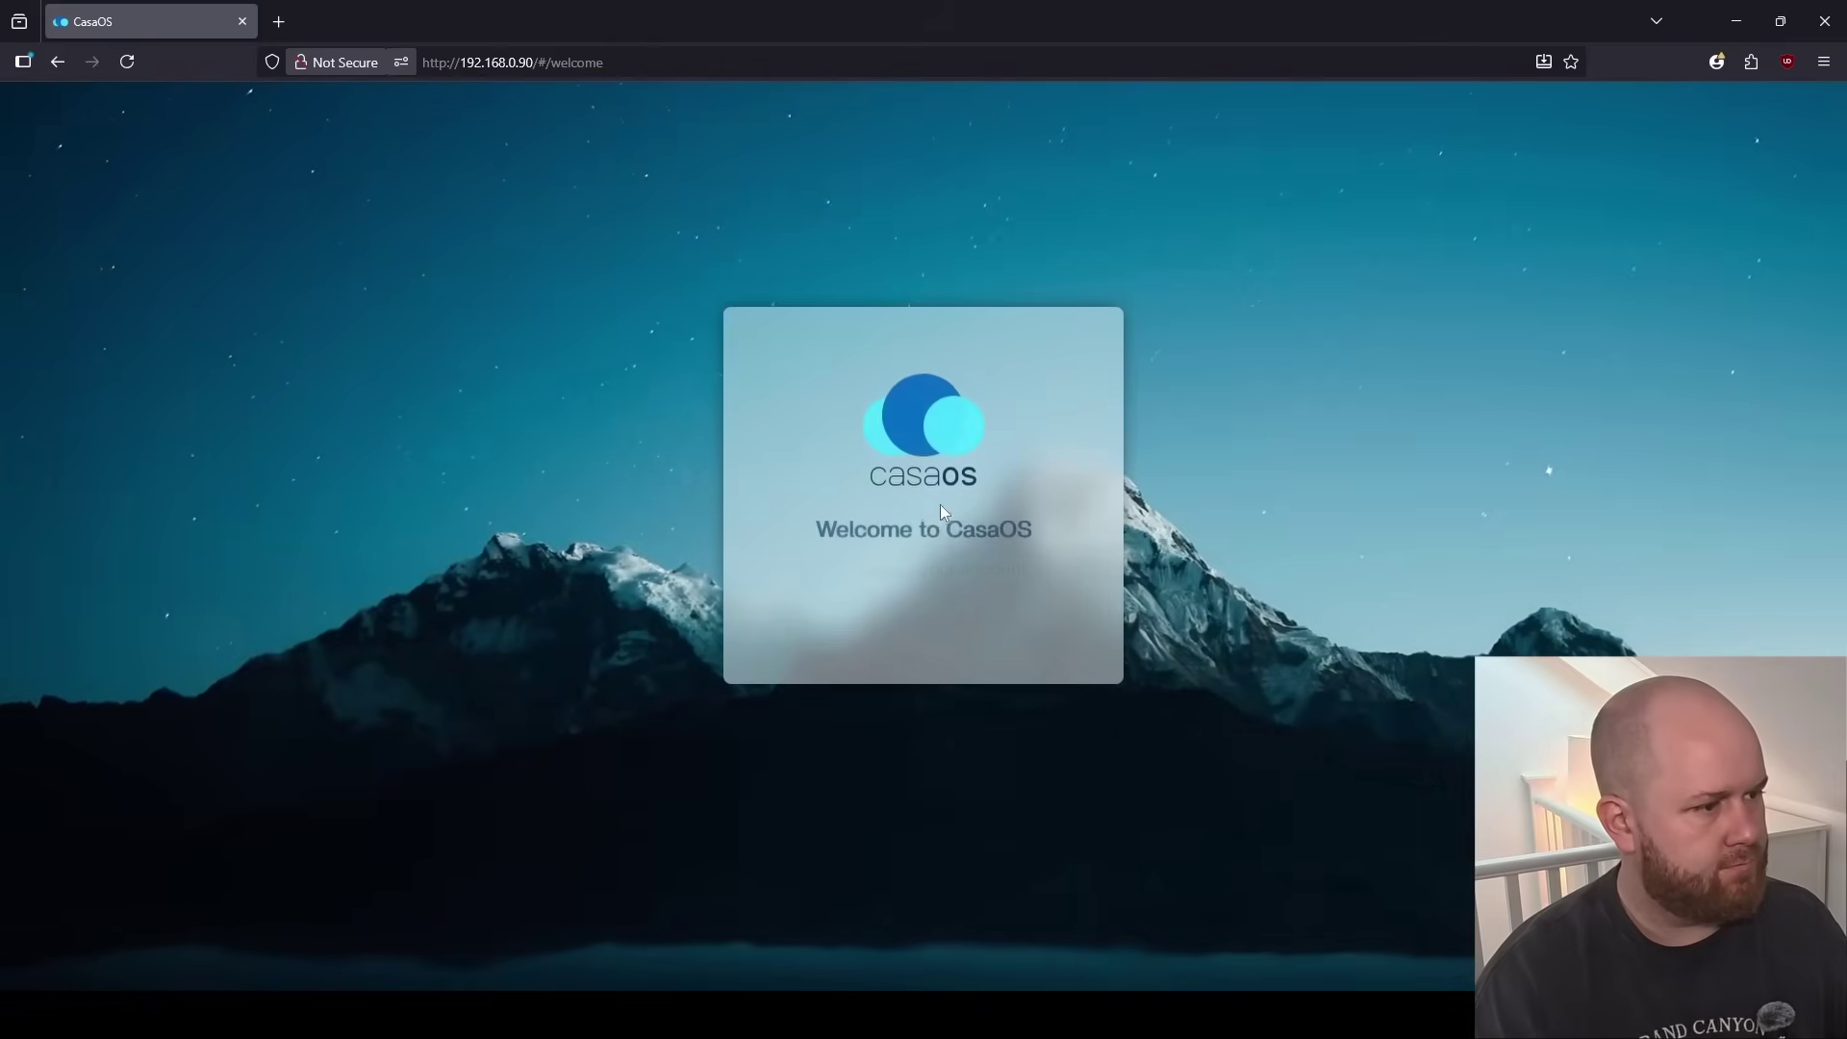
click(909, 608)
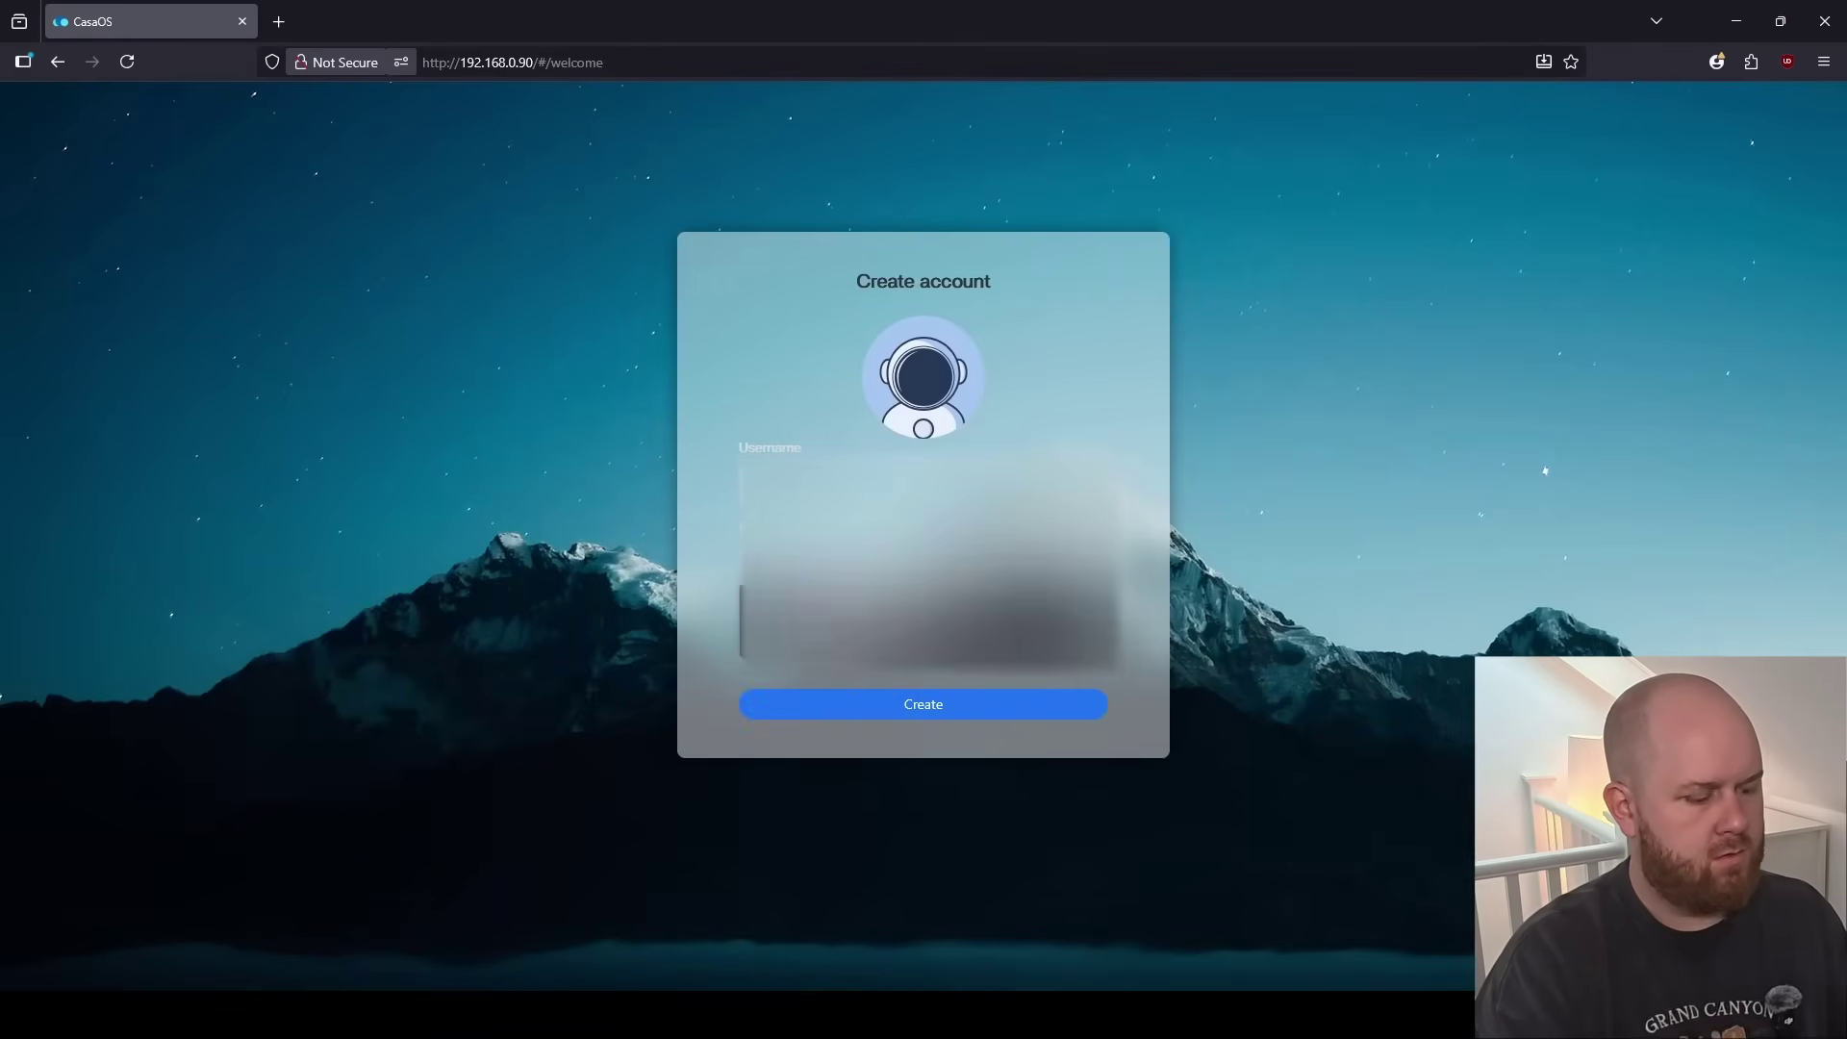
key(Return)
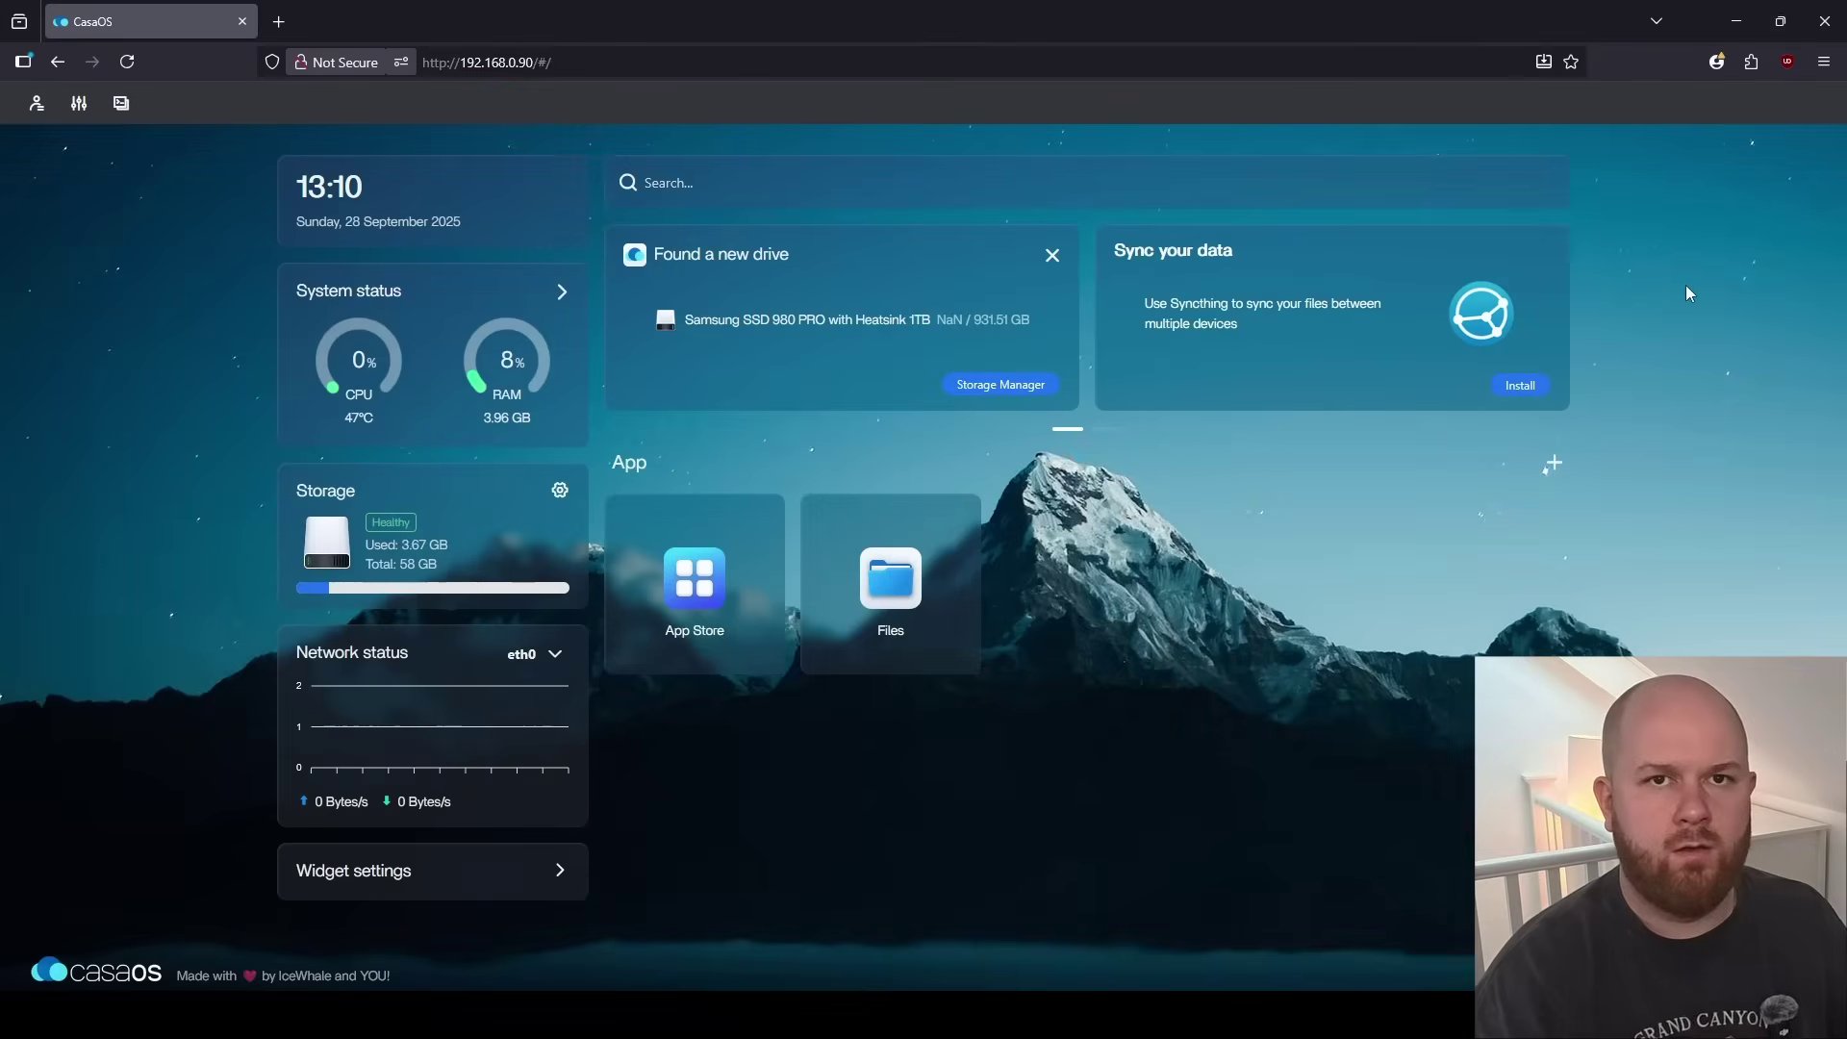
- Dismiss the new drive notice and install Plex from the CasaOS App Store
click(1052, 257)
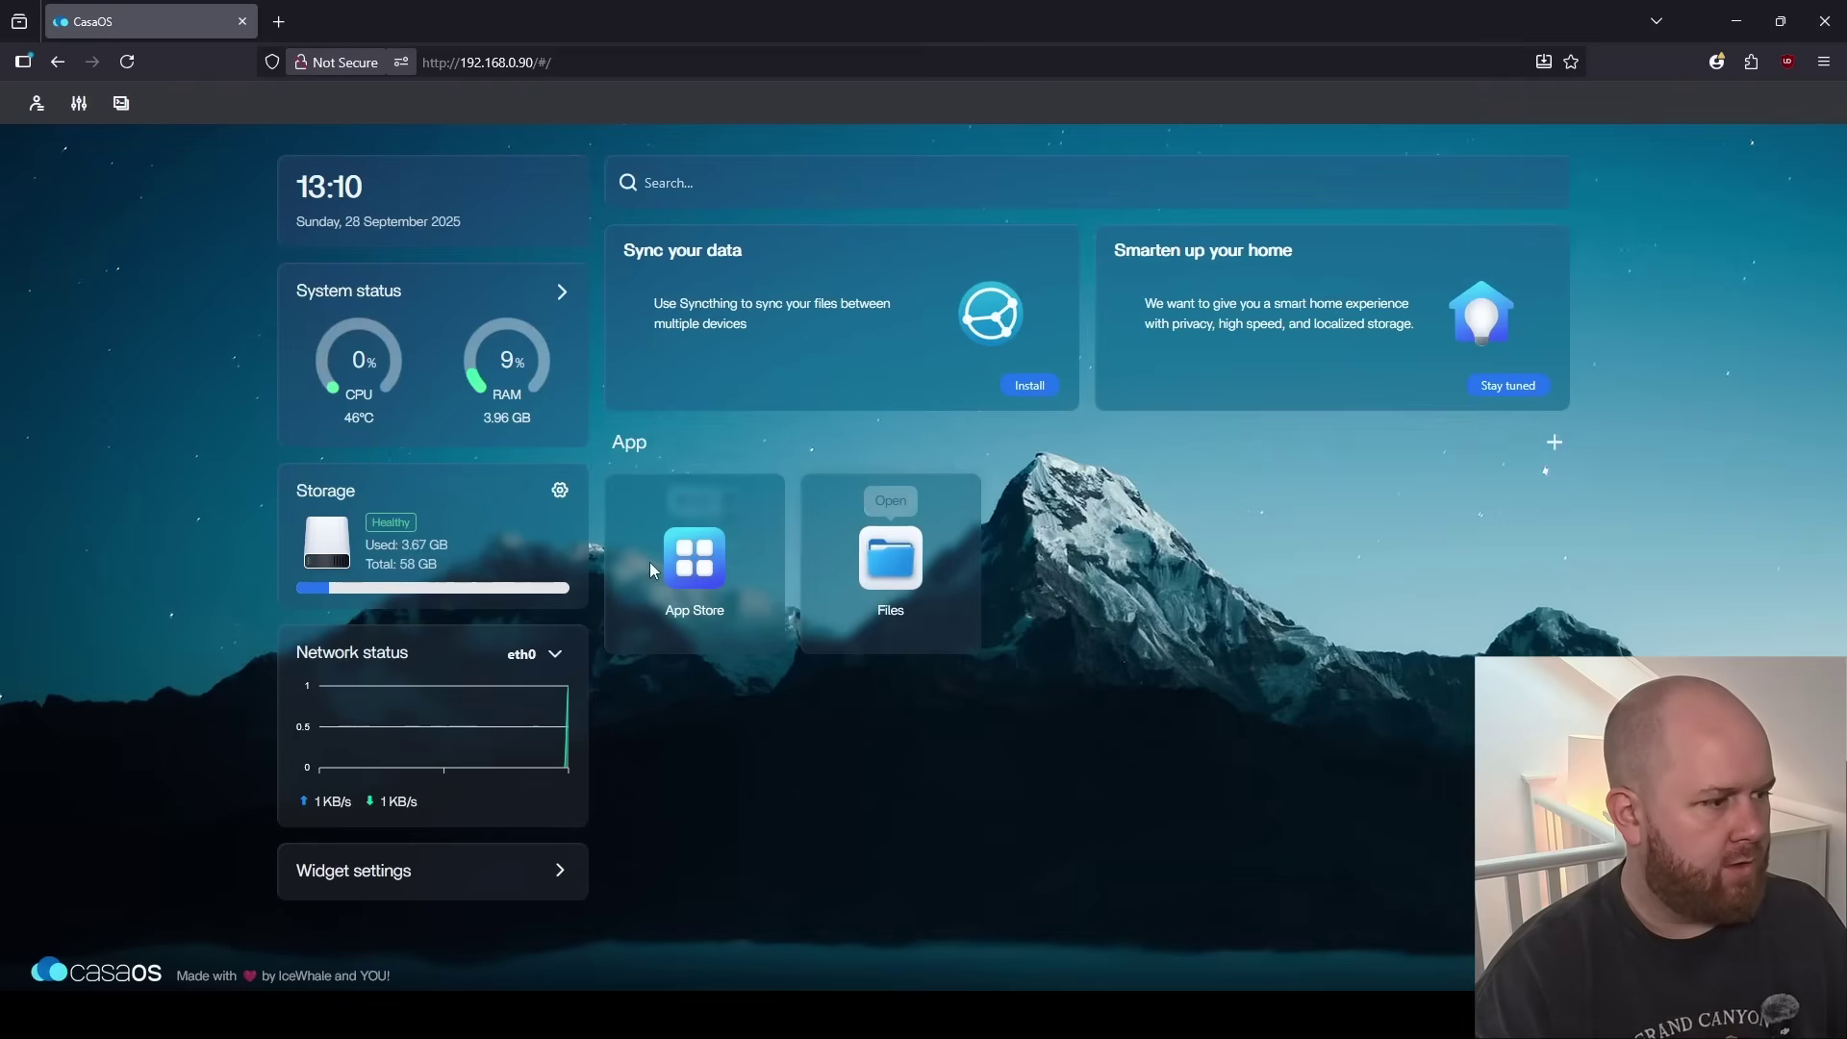
click(704, 571)
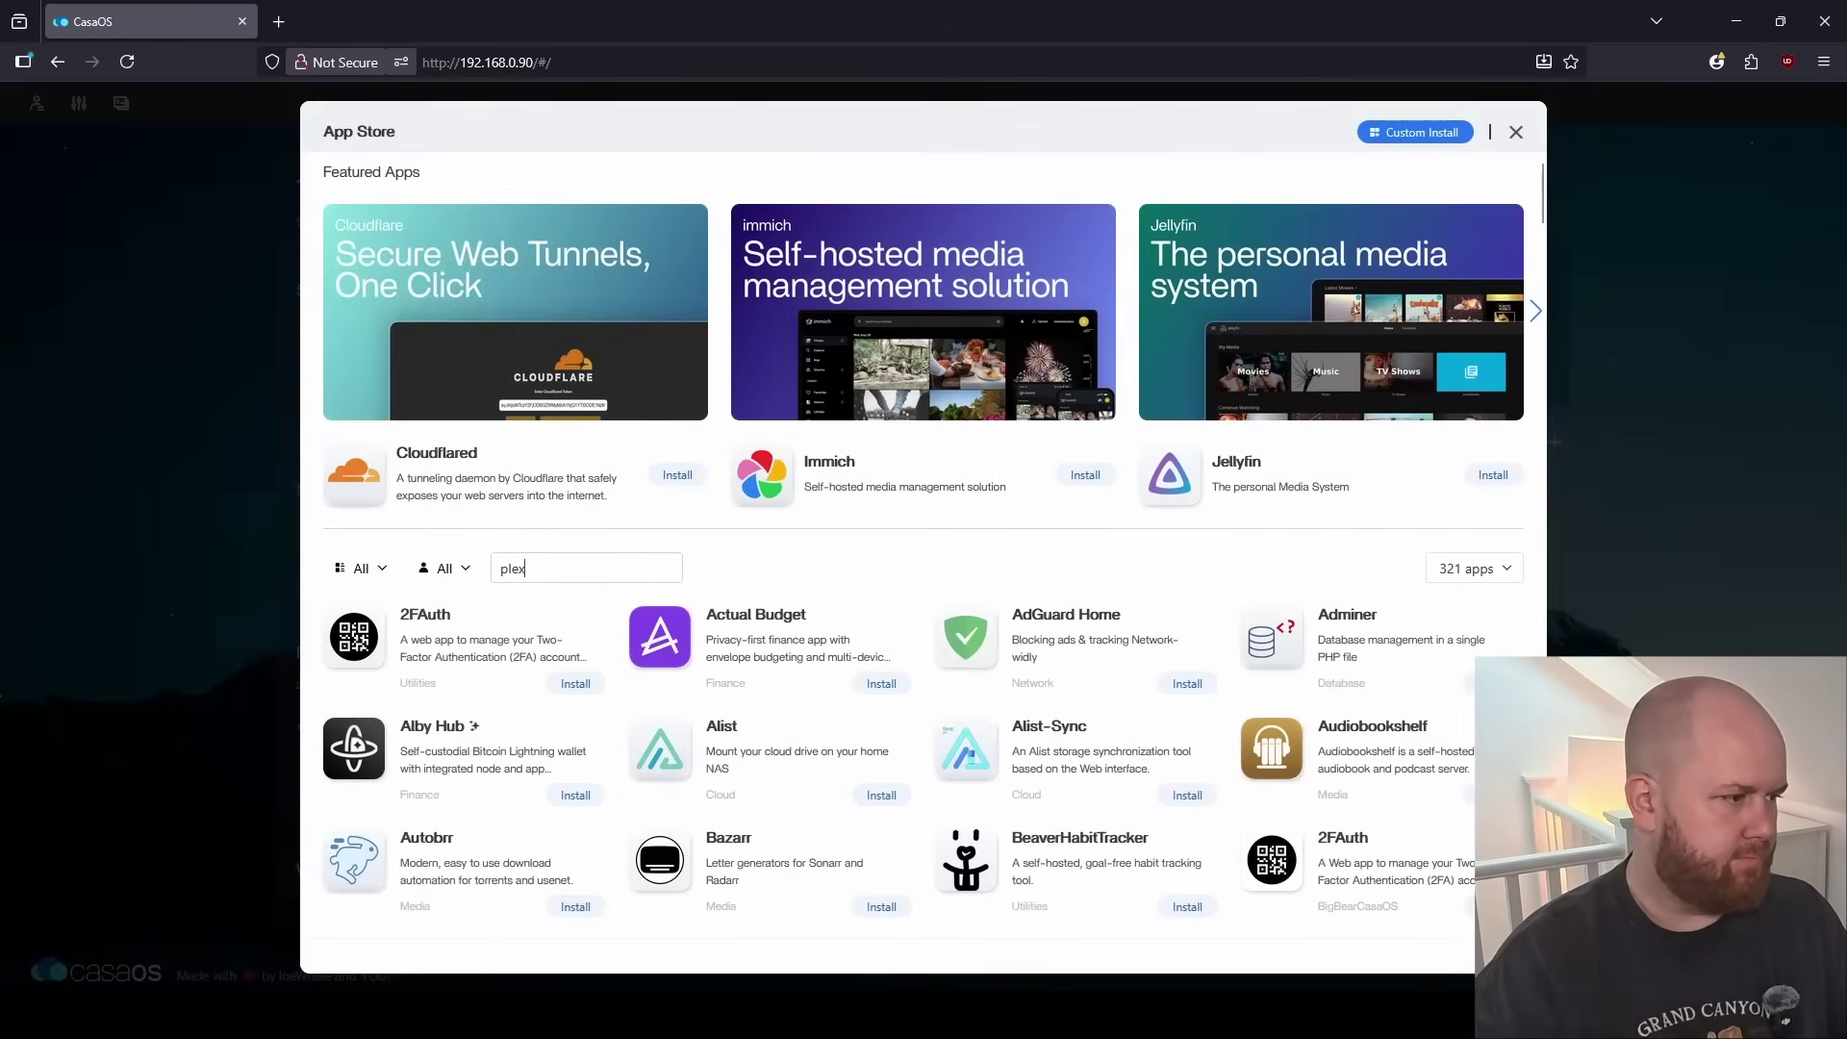
click(577, 684)
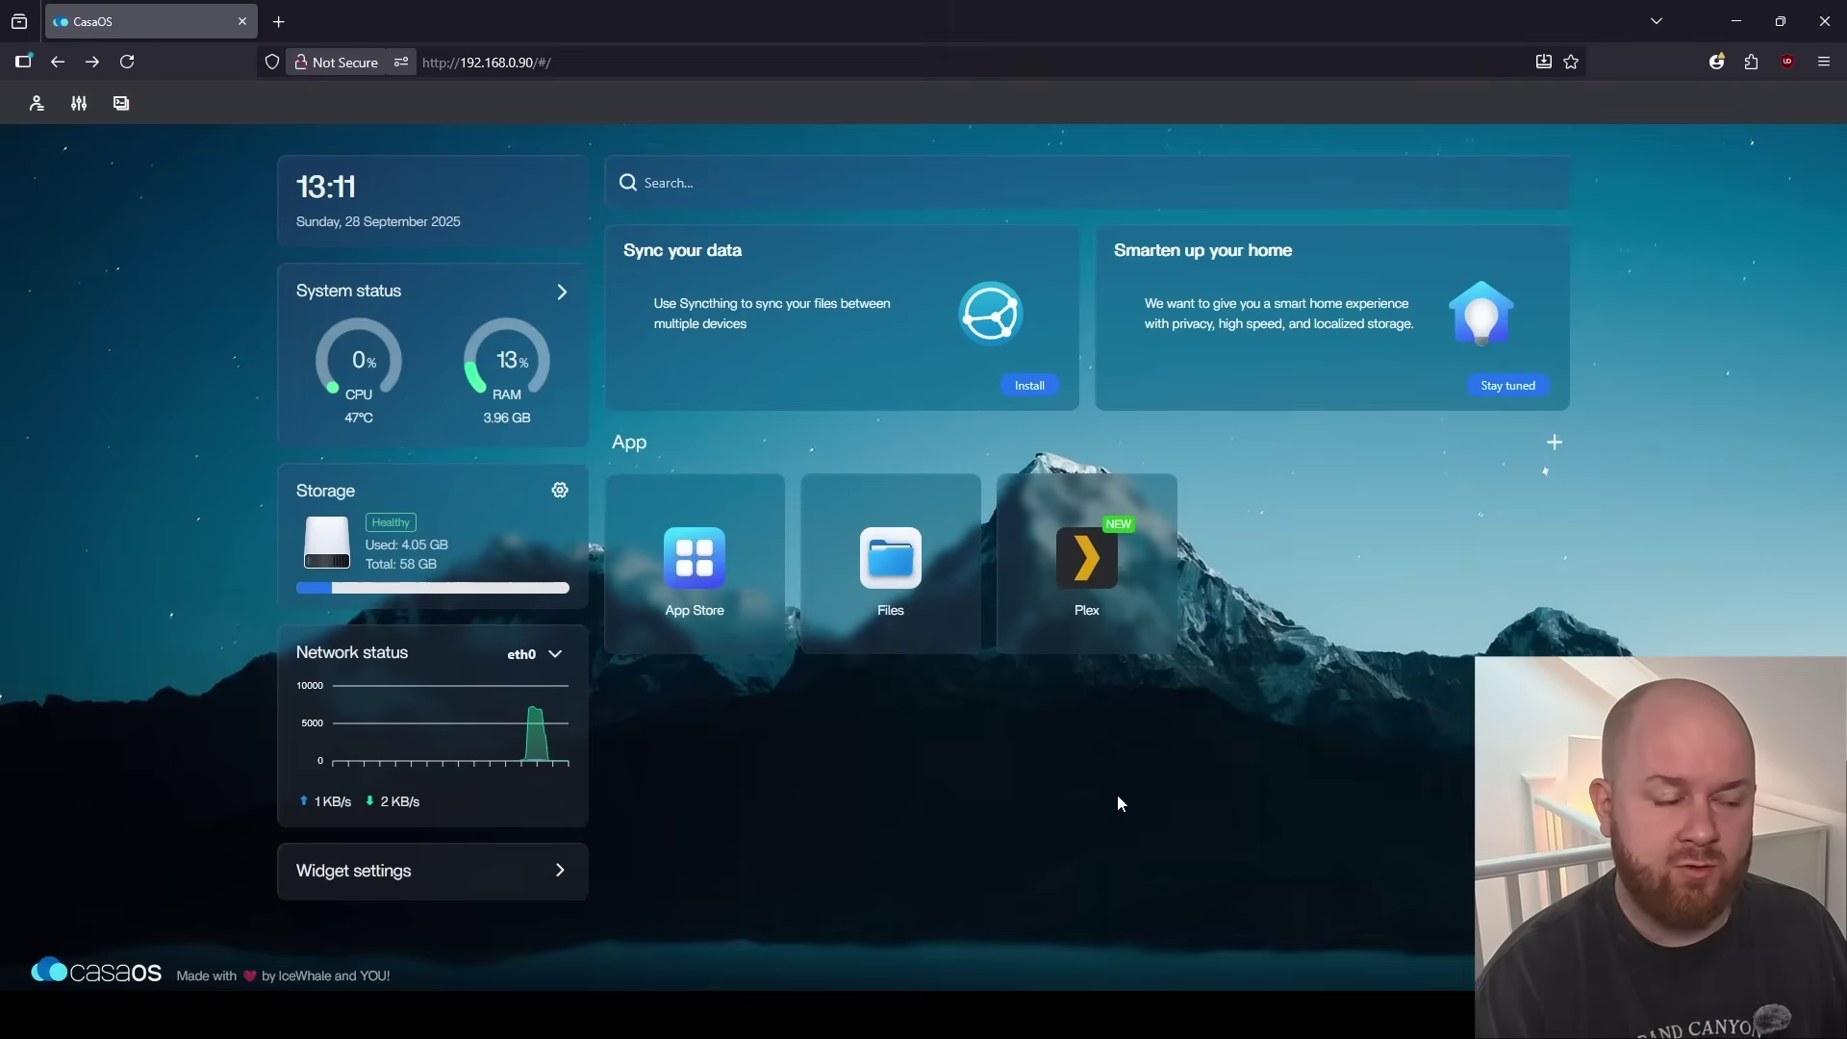
- Open the Files app from the CasaOS dashboard
click(897, 587)
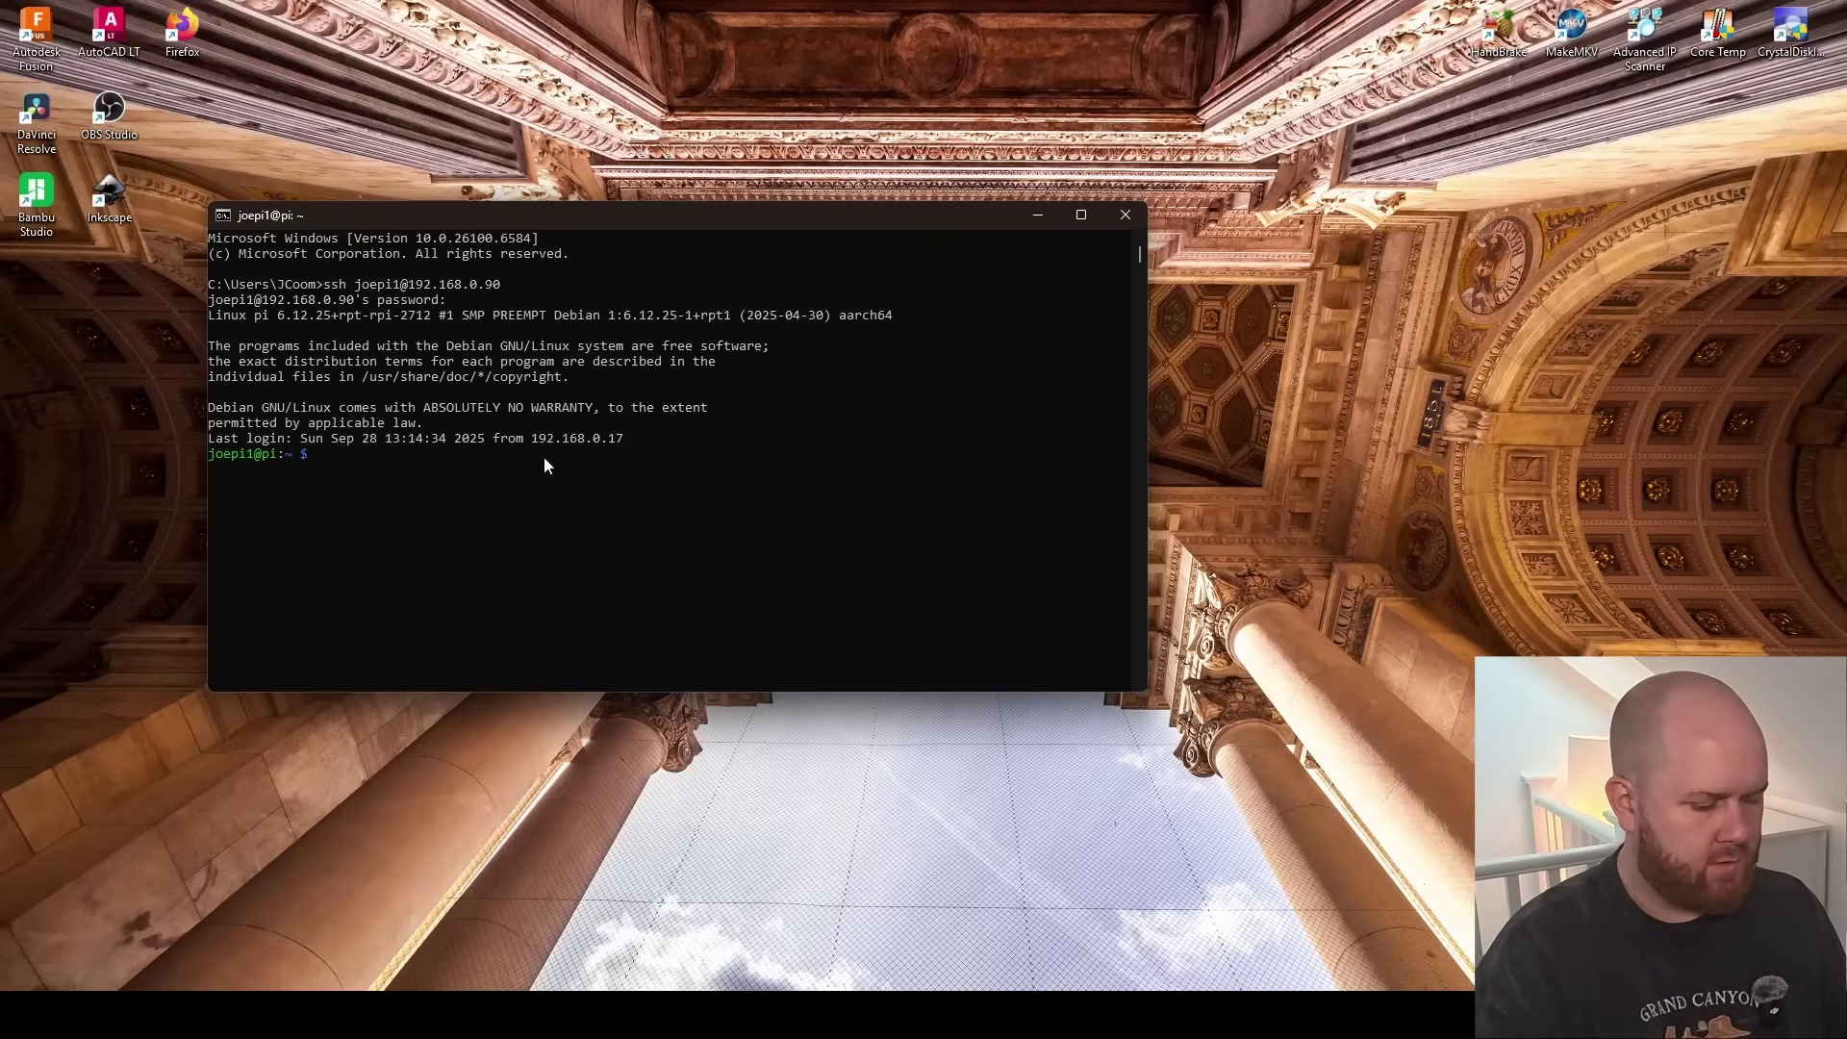
- Switch to a root shell with sudo -s and list disks with lsblk
text(sudo -s)
key(Return)
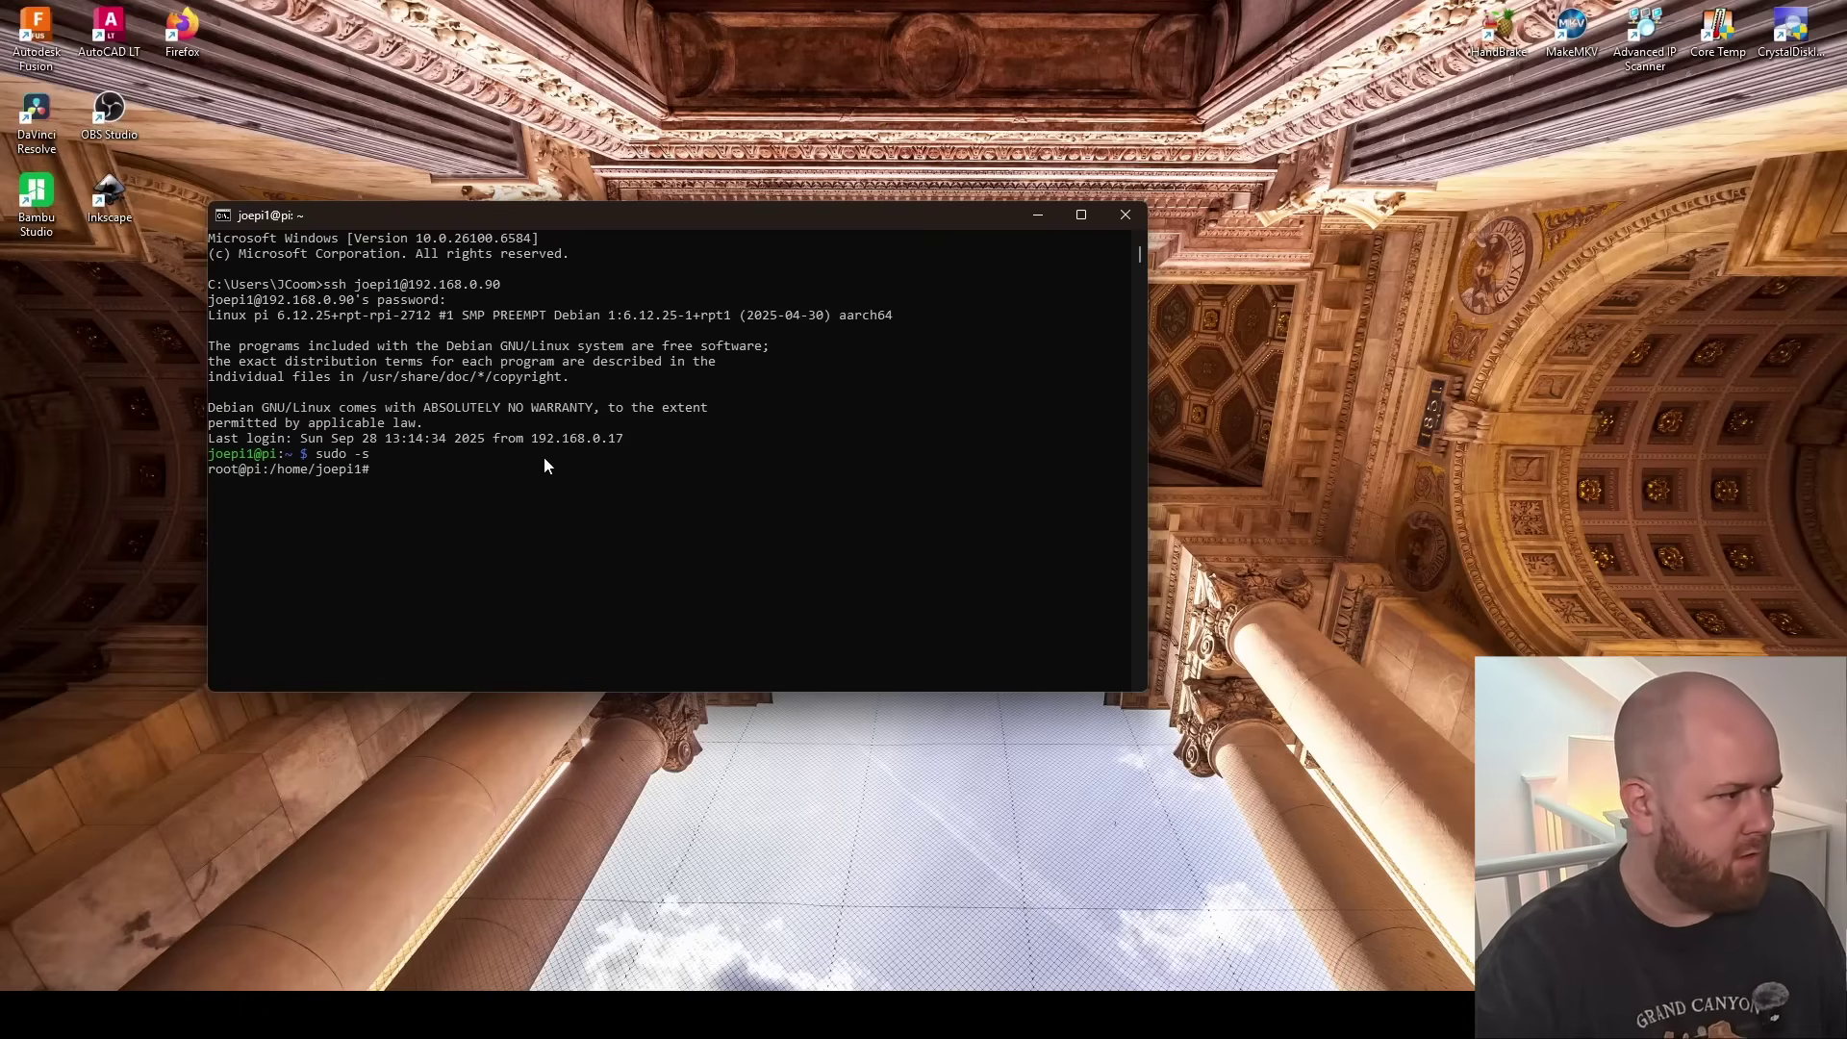
text(lsblk)
key(Return)
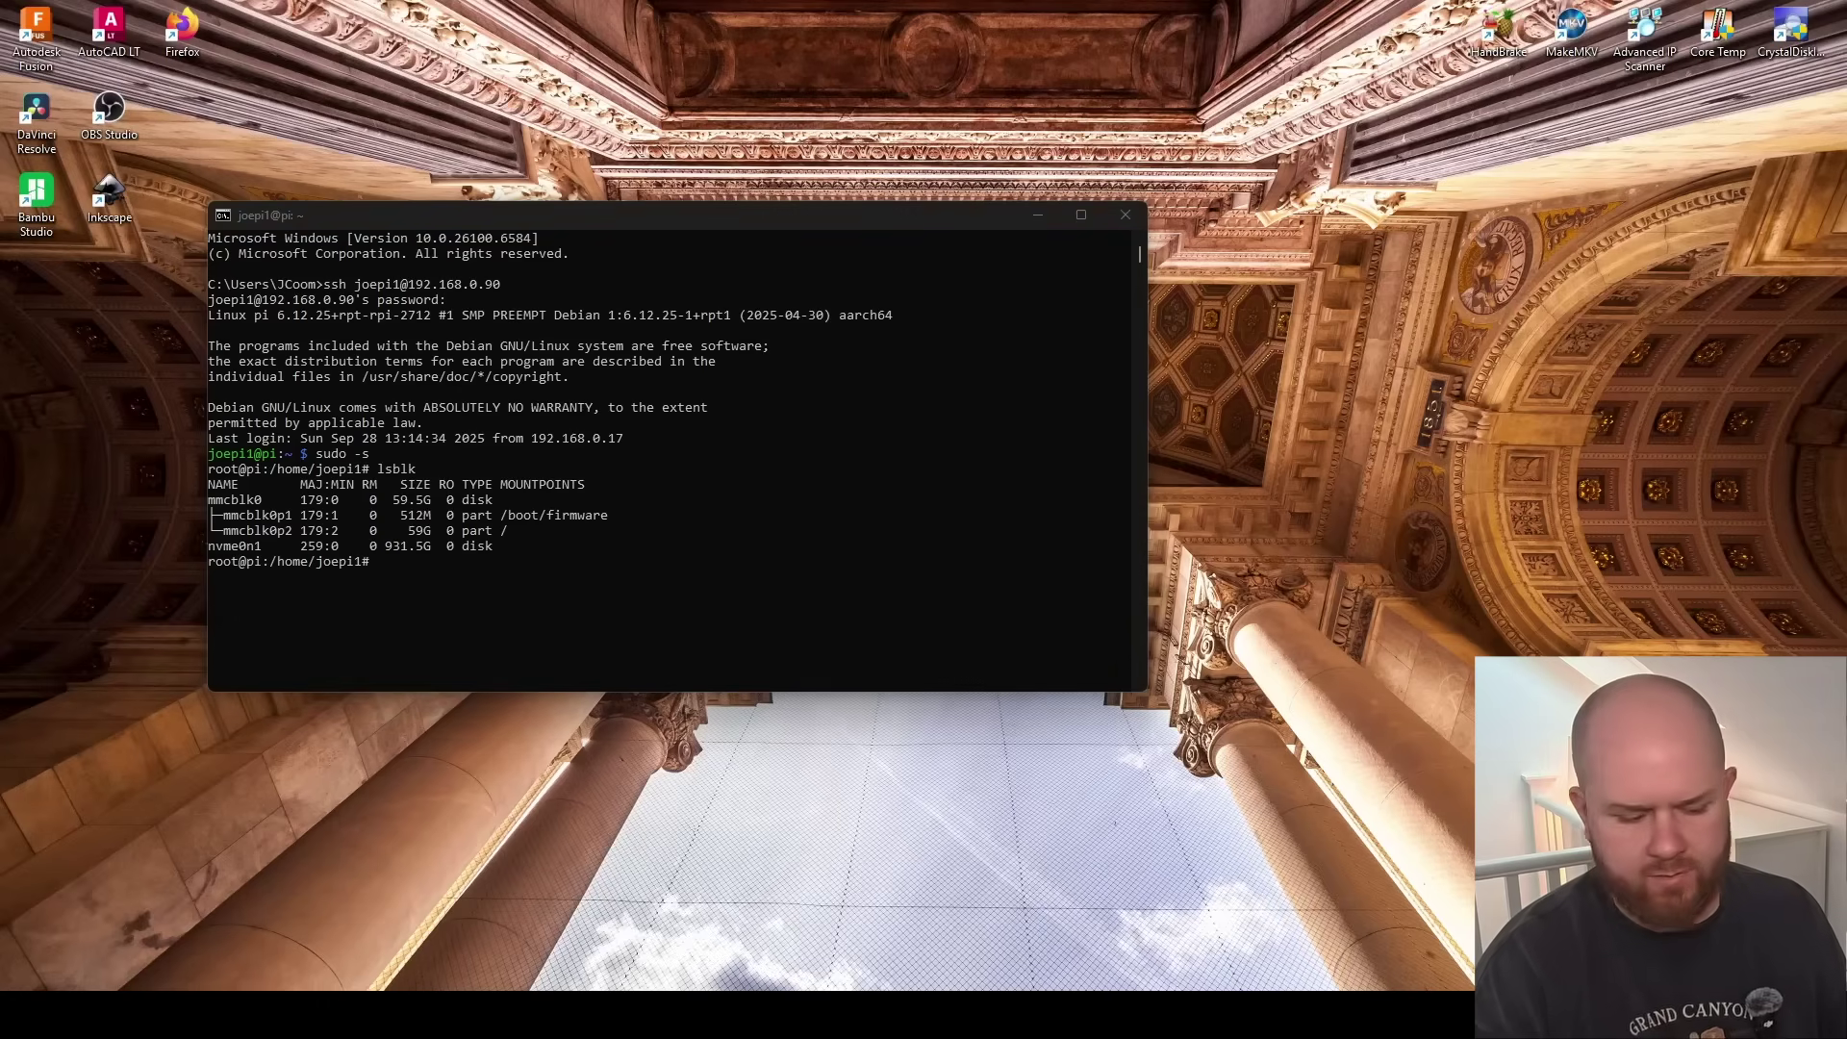
- Give the NVMe a GPT label and one full-size partition, and format nvme0n1p1 as ext4
click(412, 562)
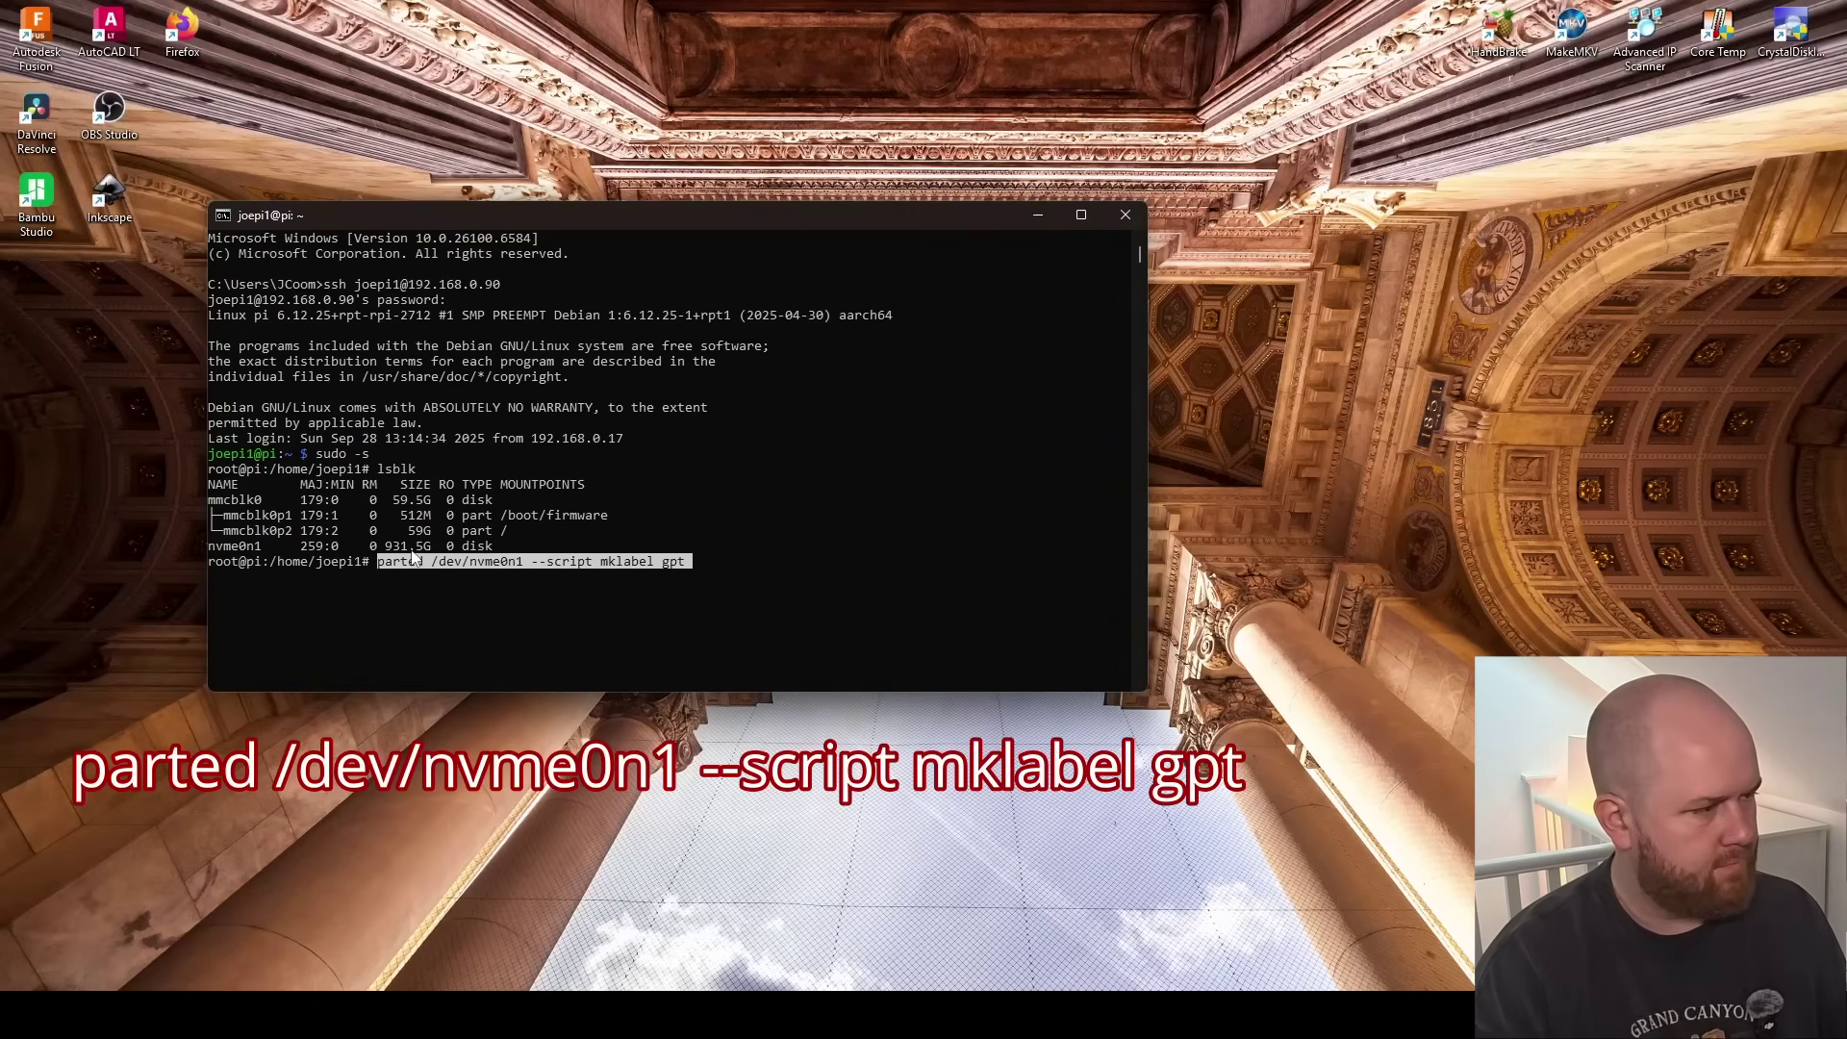
right_click(380, 582)
key(Return)
right_click(380, 583)
key(Return)
right_click(385, 592)
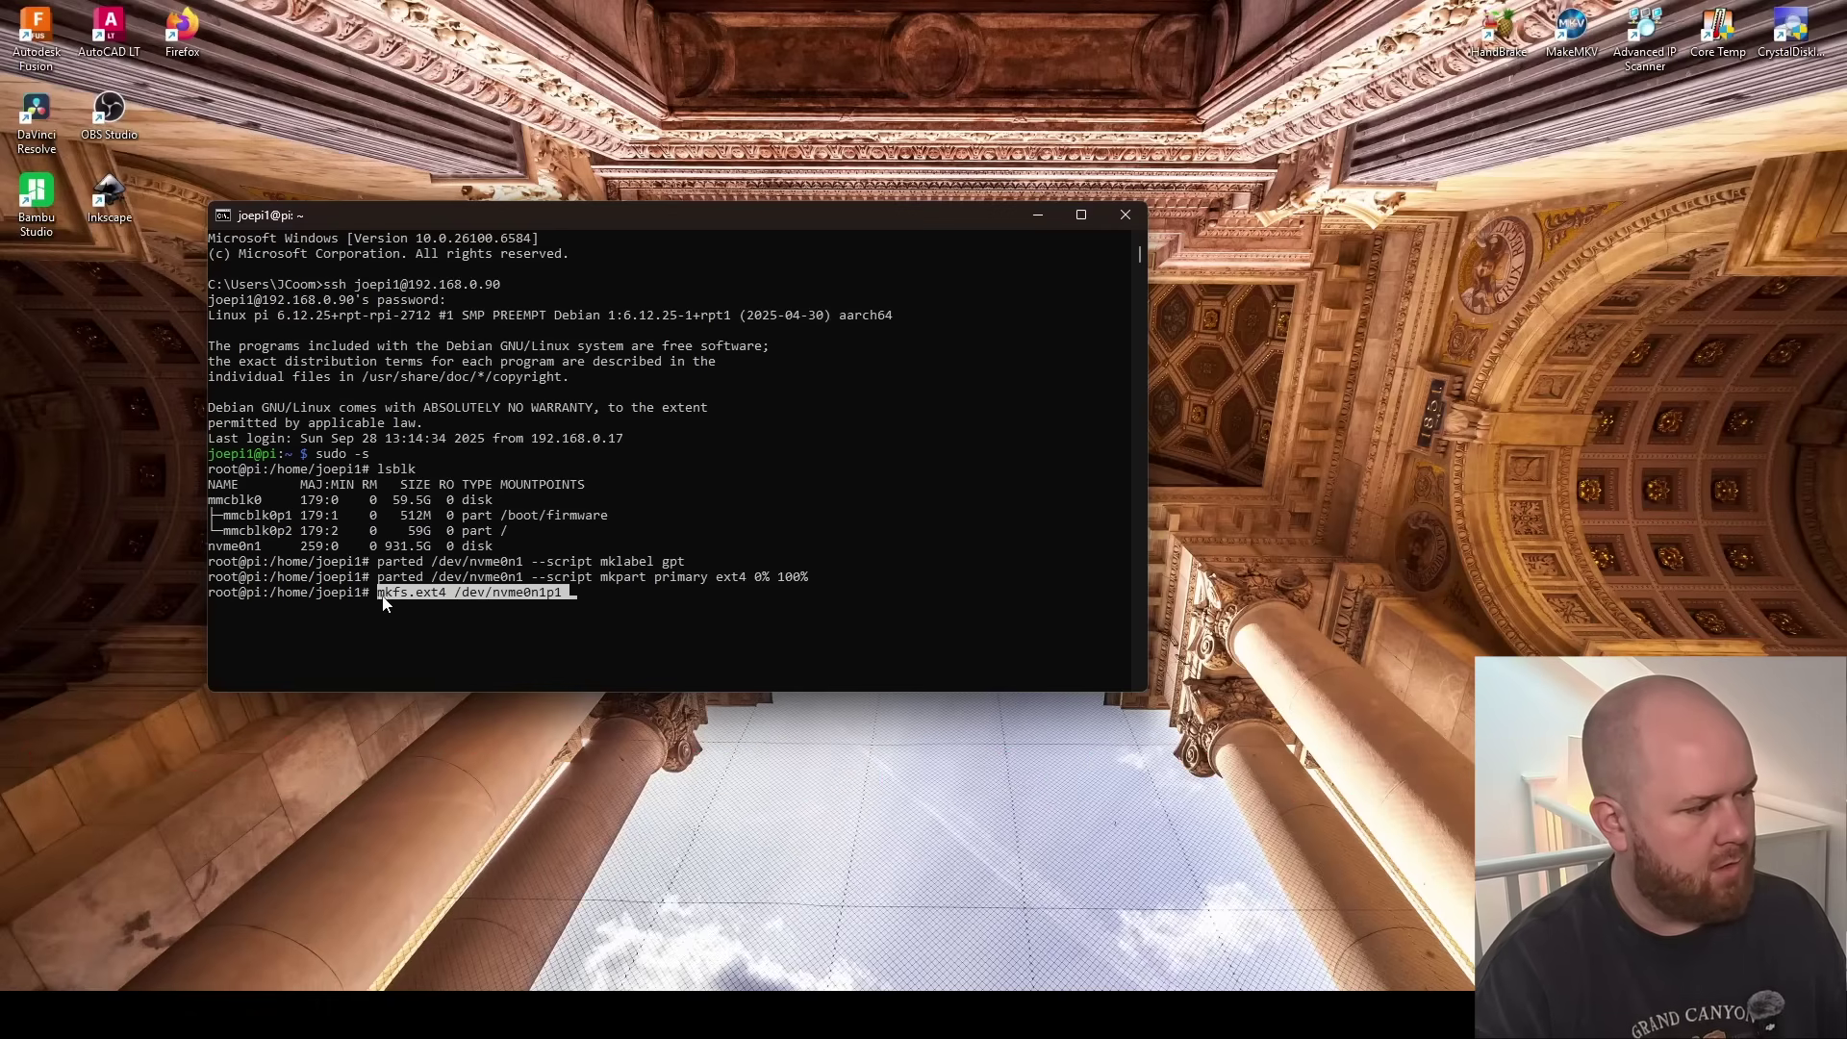
key(Return)
text(yway? (y,N)
key(Return)
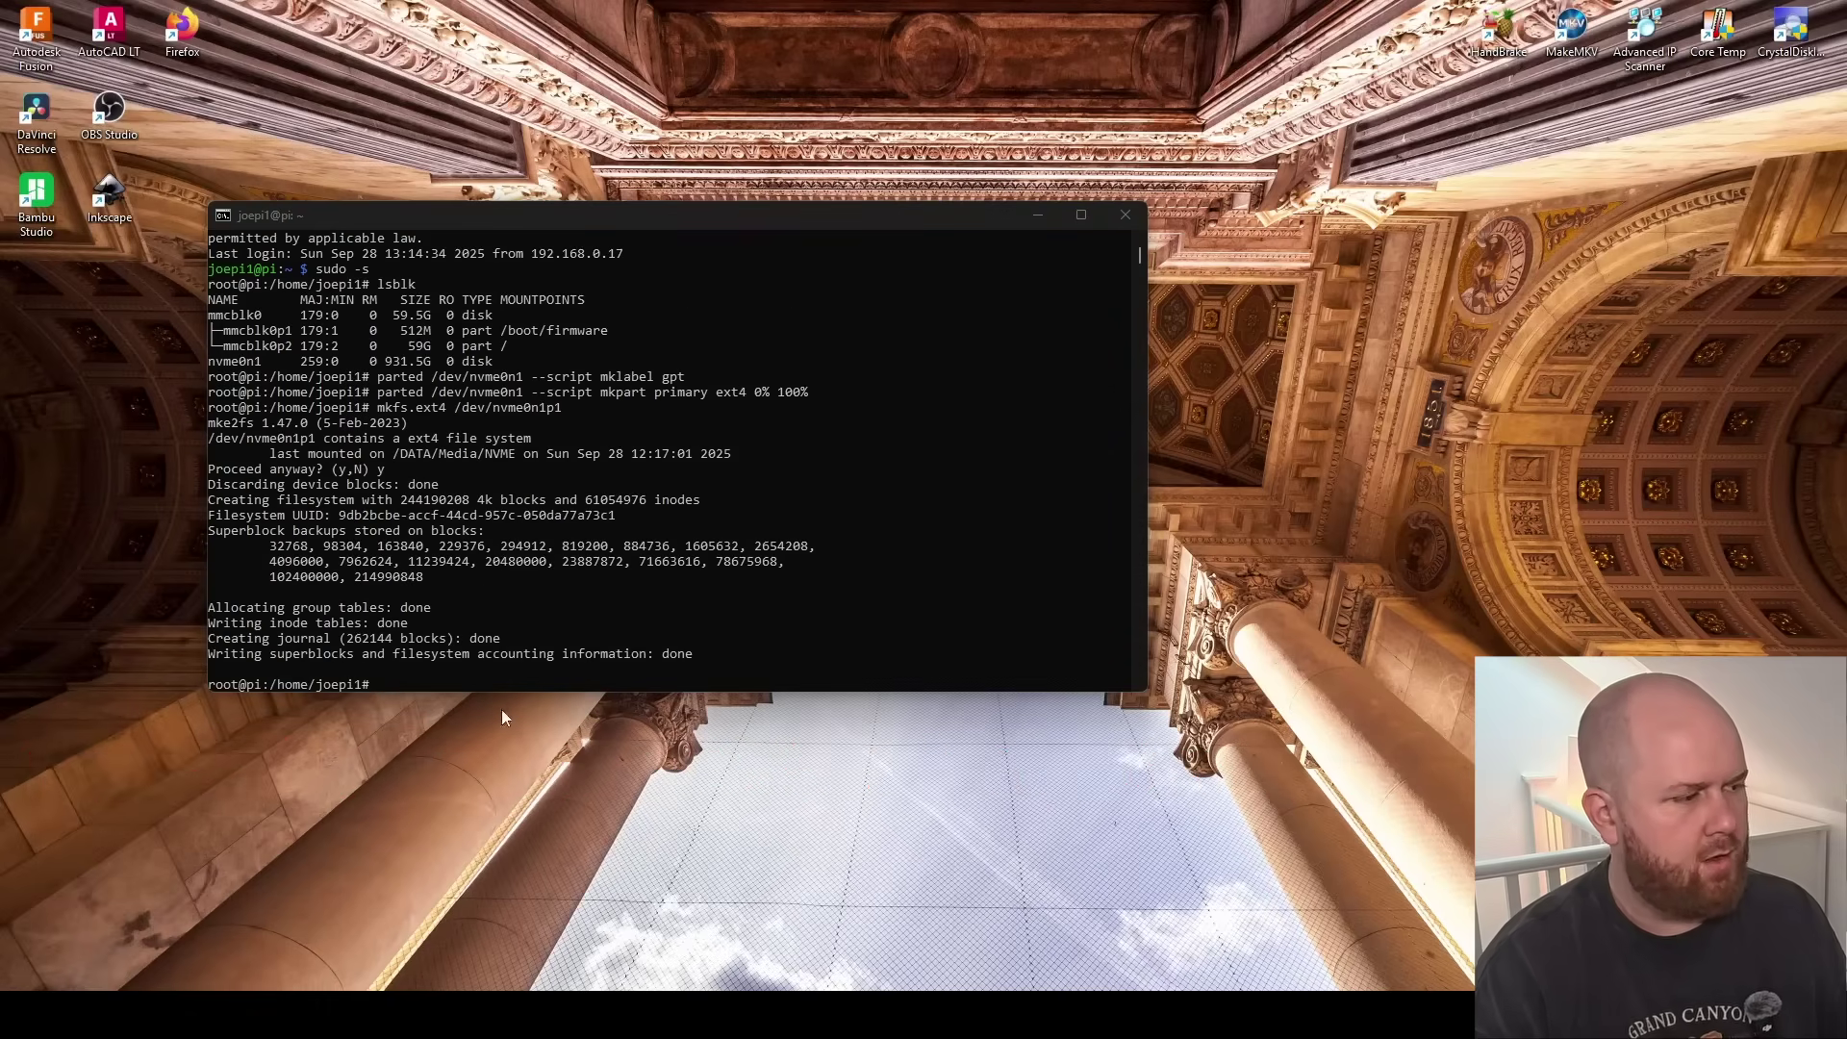
- Create /DATA/Media/NVME, open its permissions, mount the NVMe partition there, and list Media
right_click(373, 683)
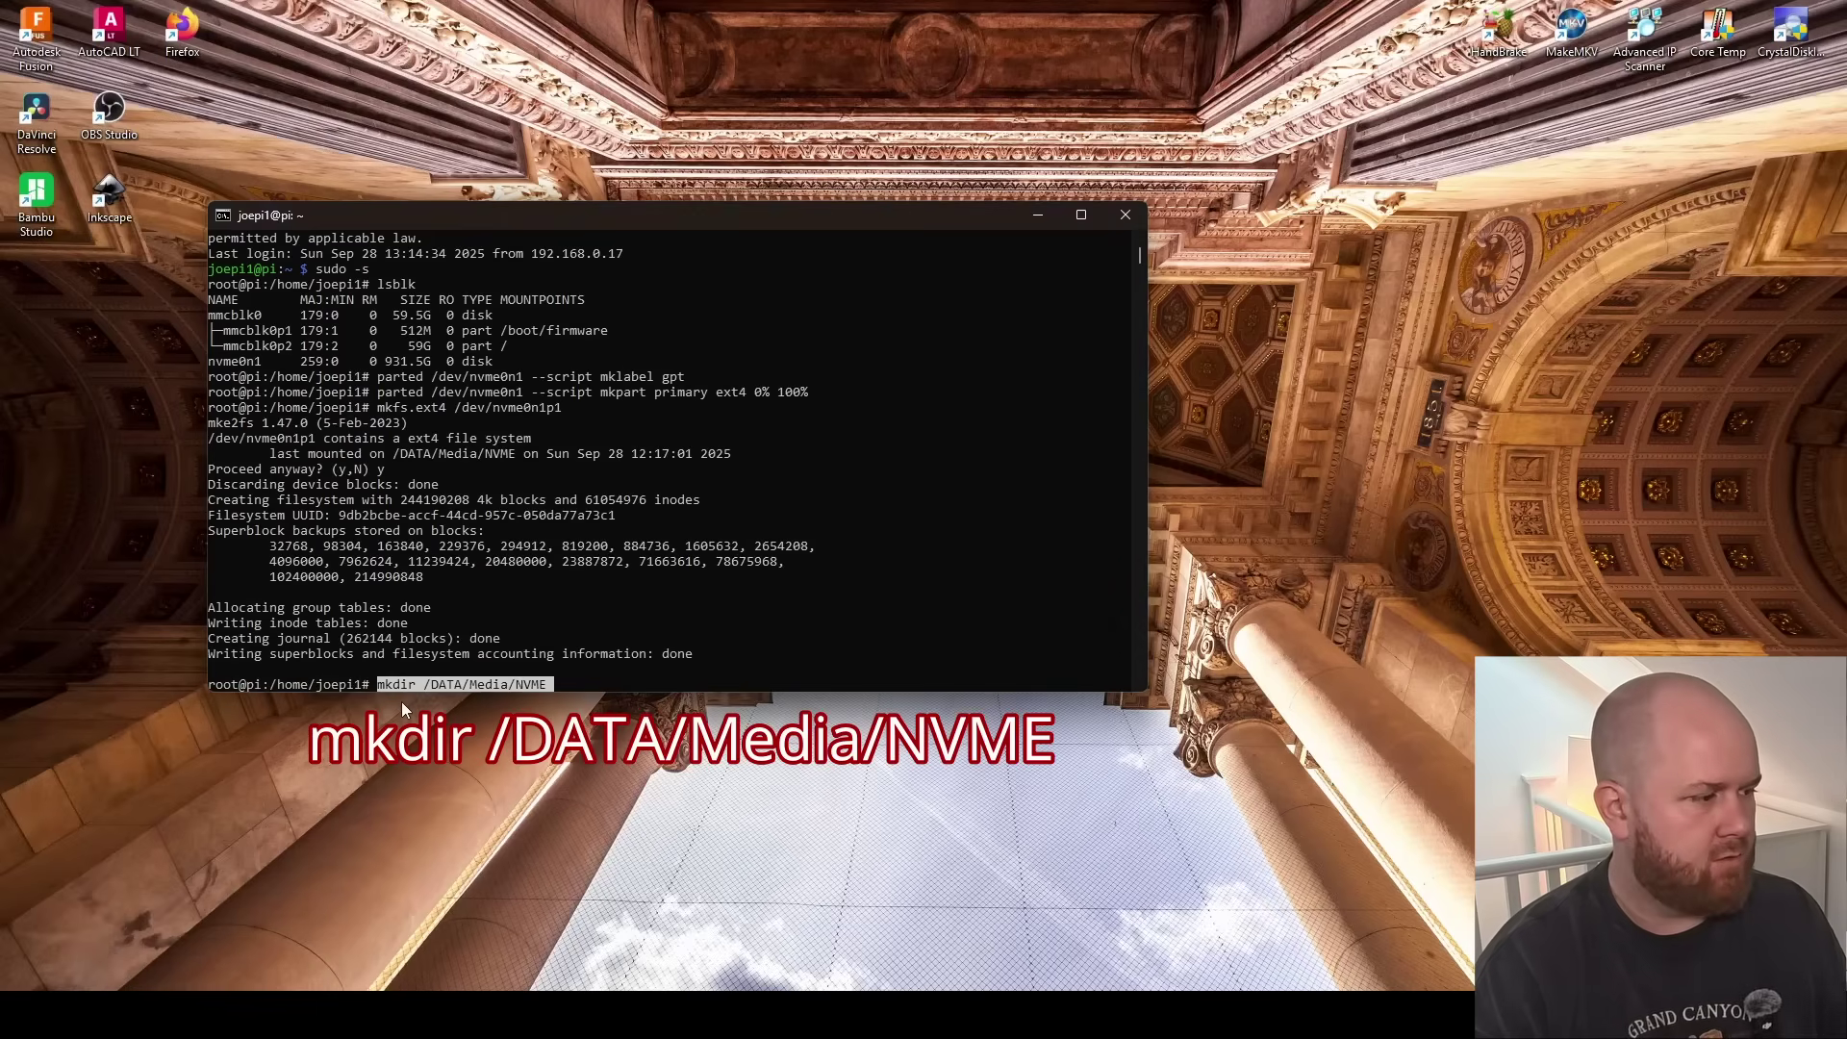
key(Return)
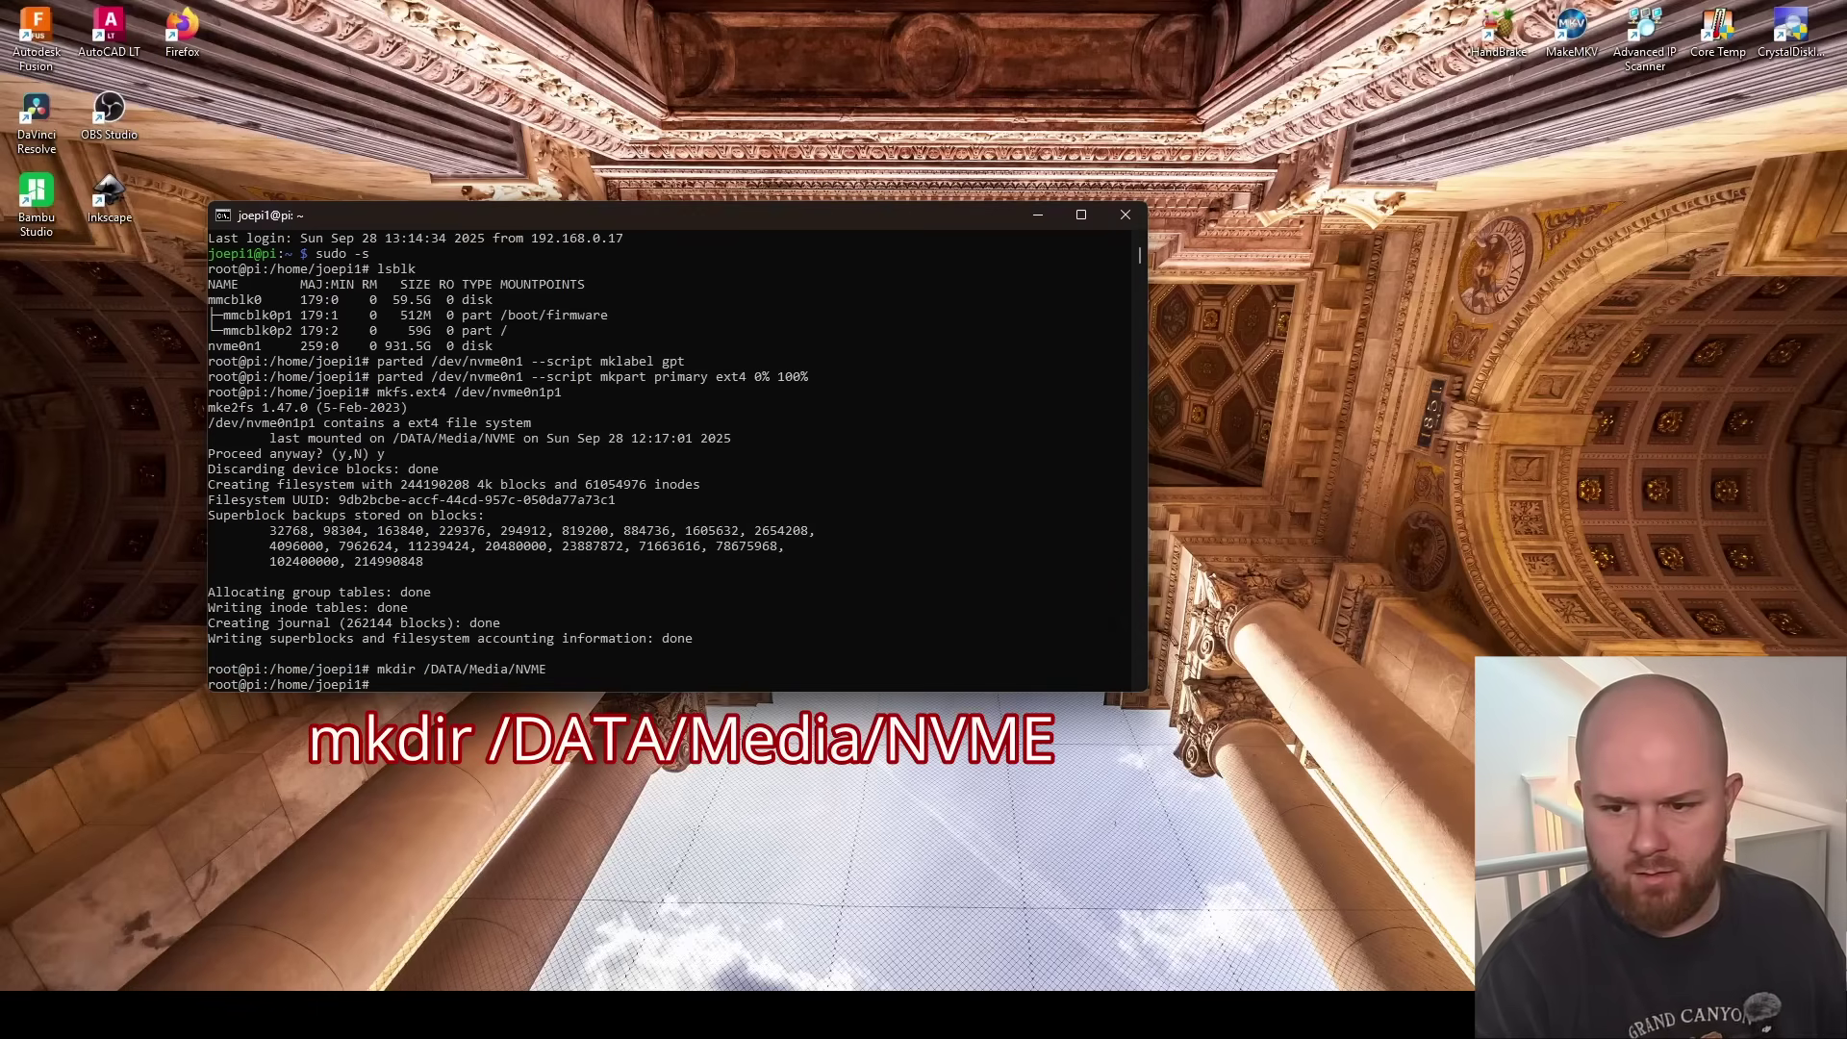
right_click(377, 686)
key(Return)
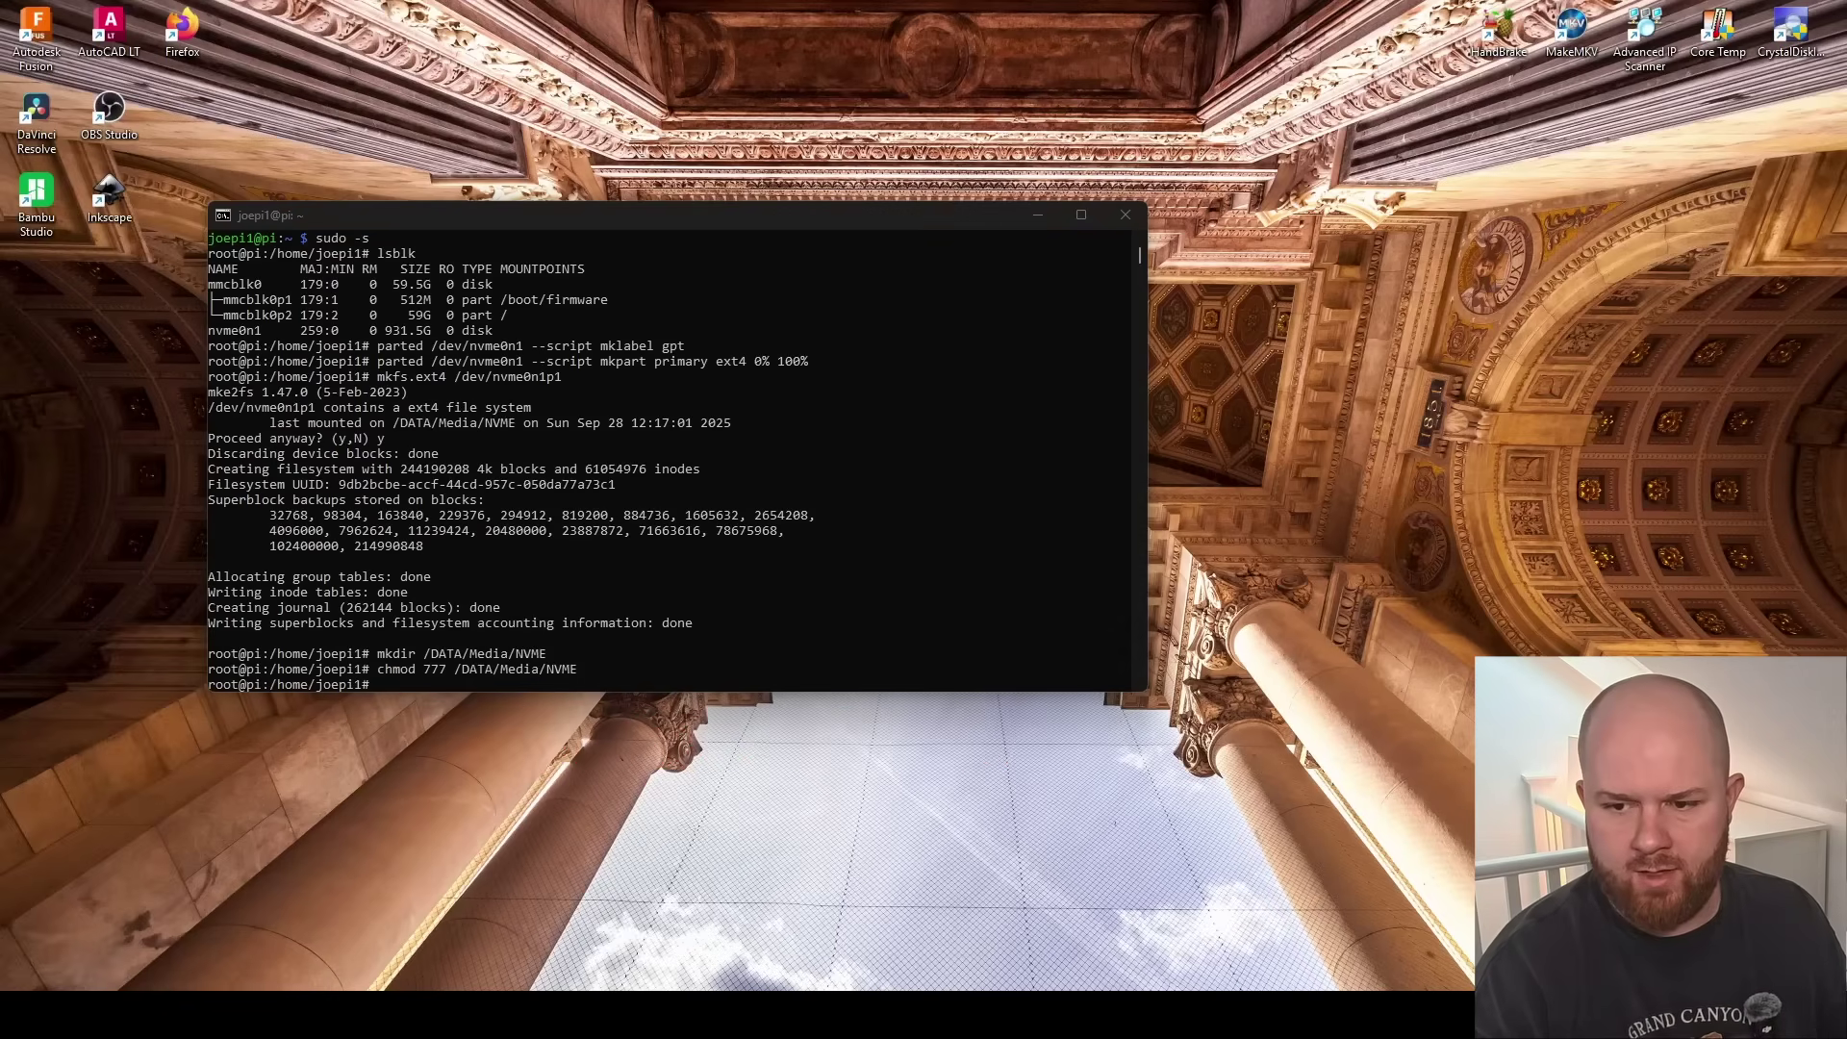
right_click(400, 686)
key(Return)
right_click(386, 690)
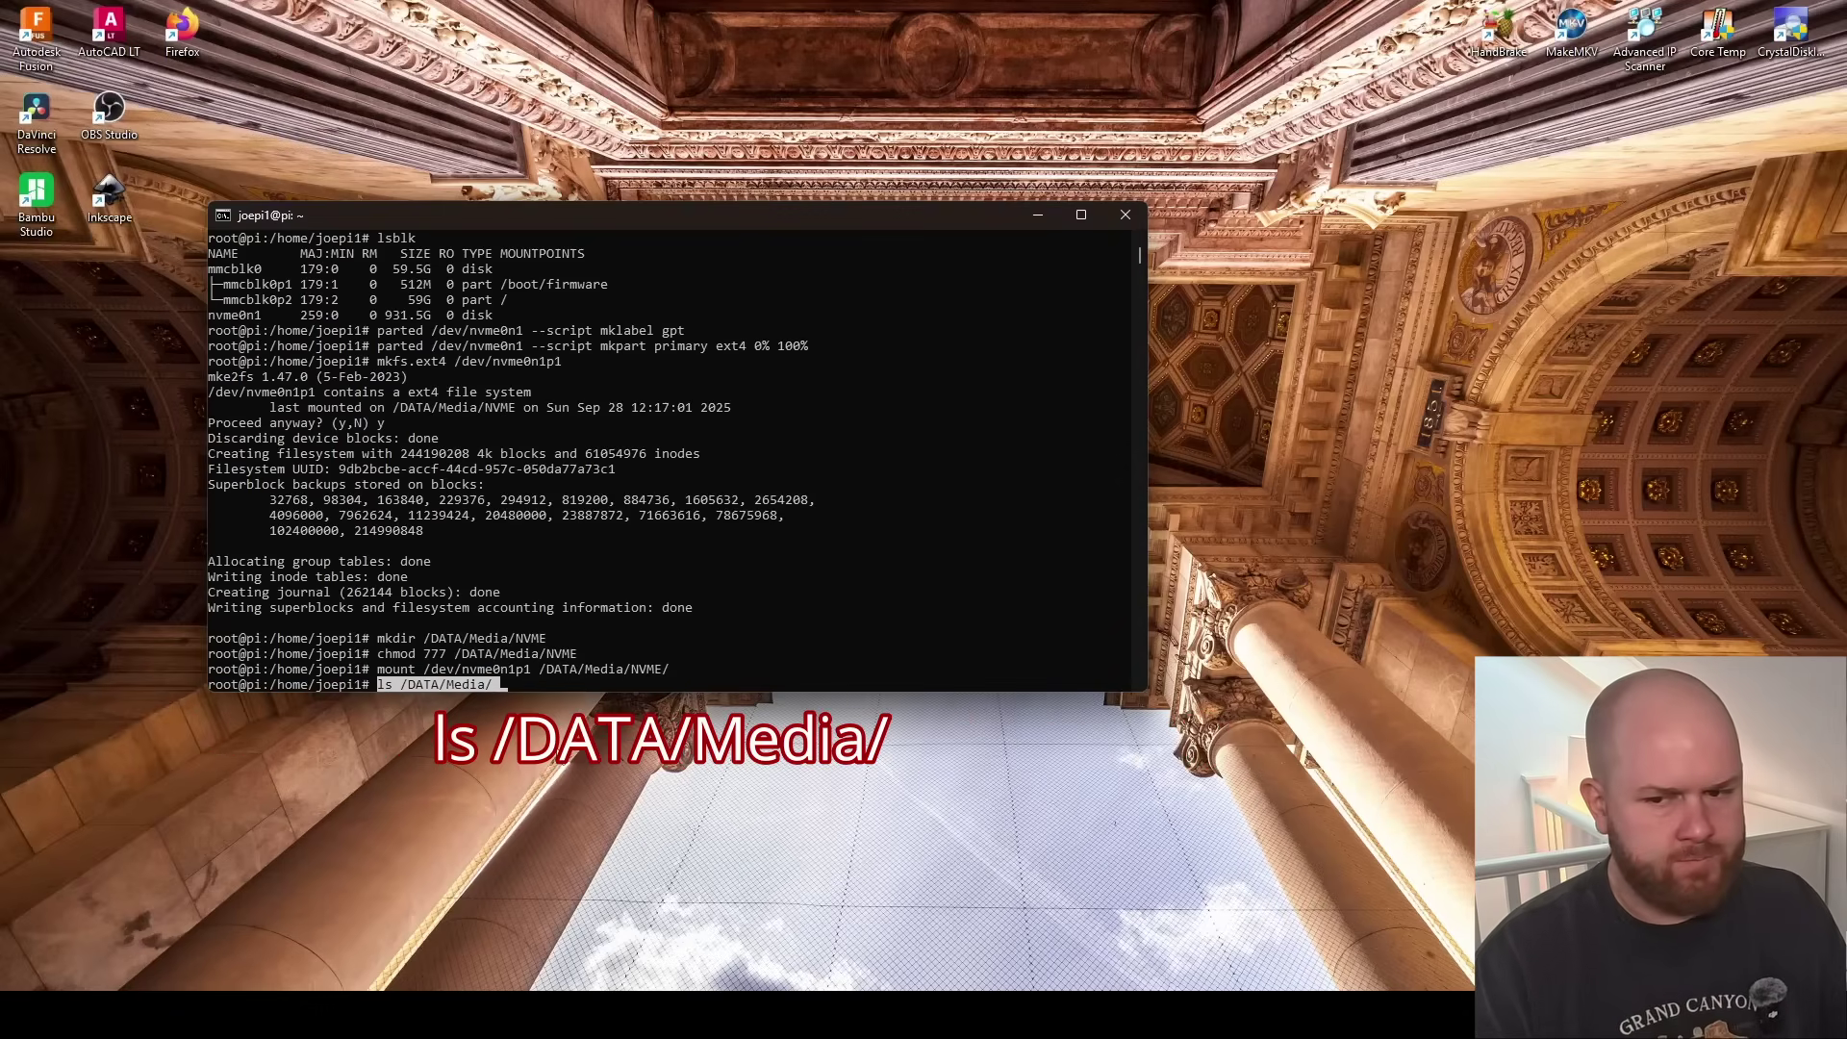
key(Return)
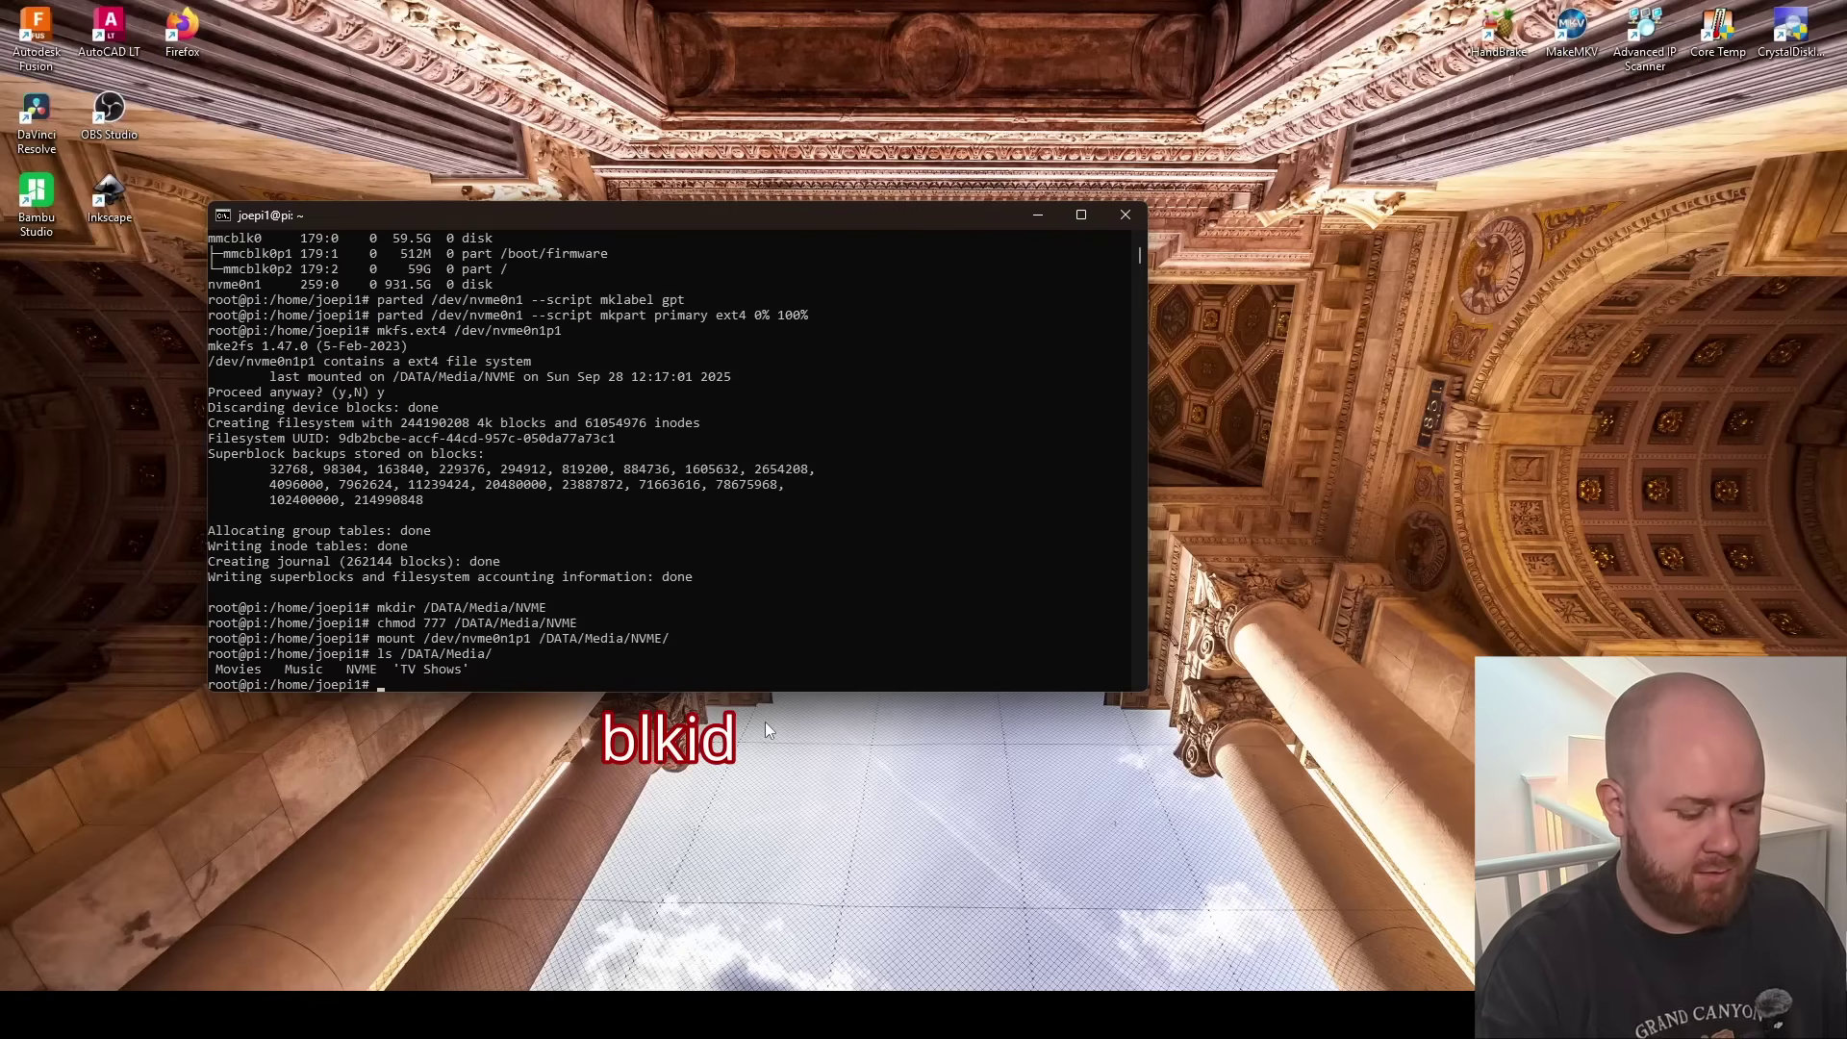
- Run blkid and copy the nvme0n1p1 UUID
text(blkid)
key(Return)
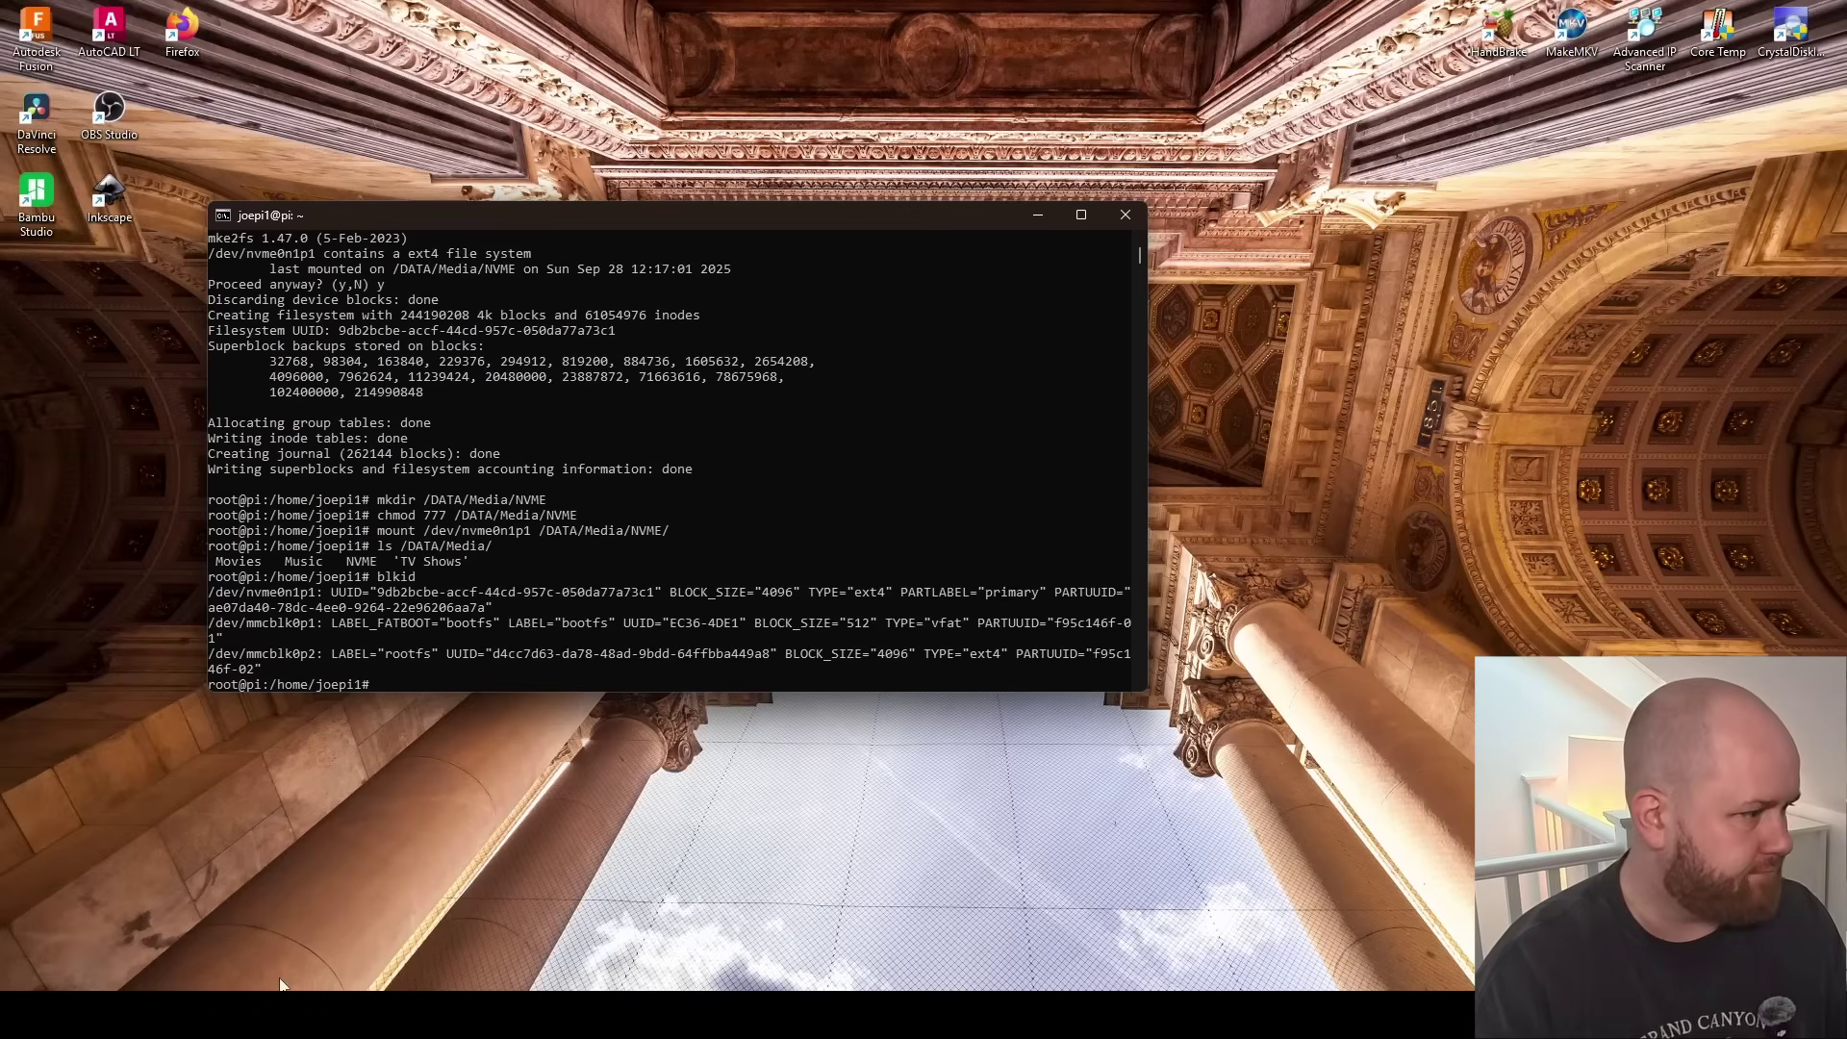
click(1080, 215)
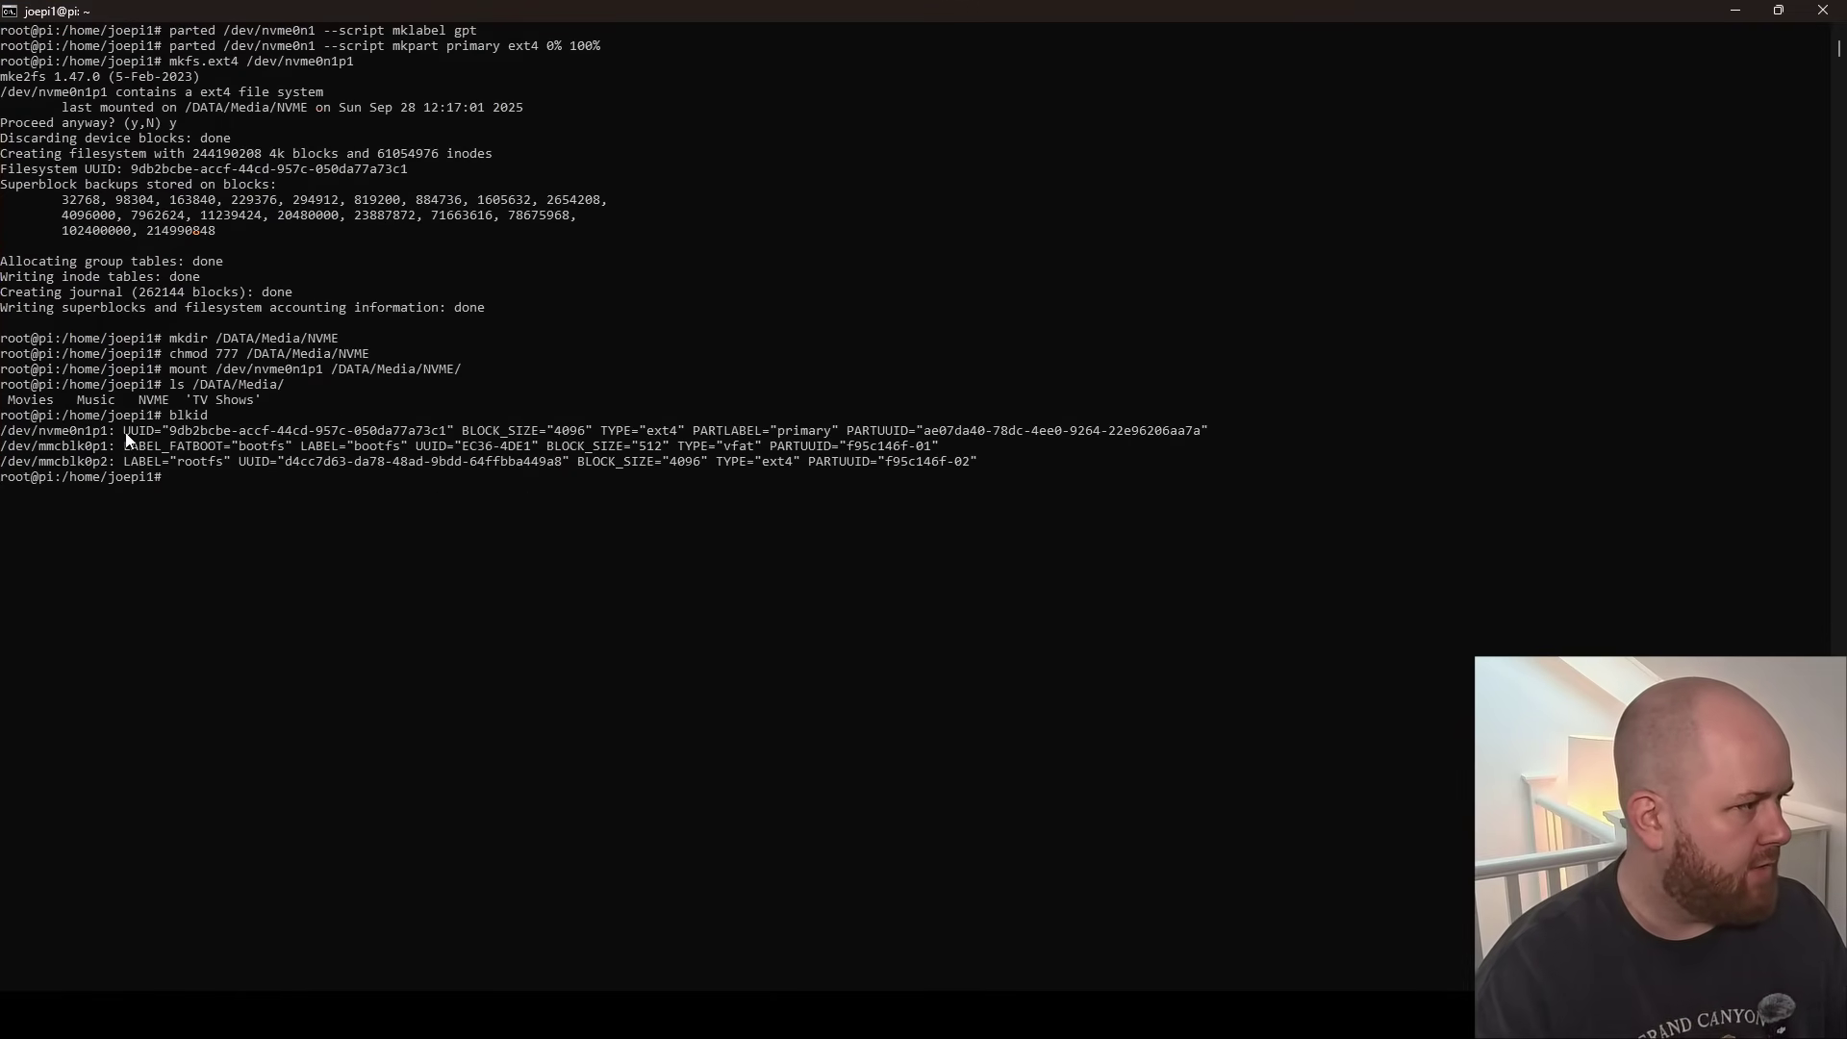
drag(126, 440, 447, 441)
right_click(438, 439)
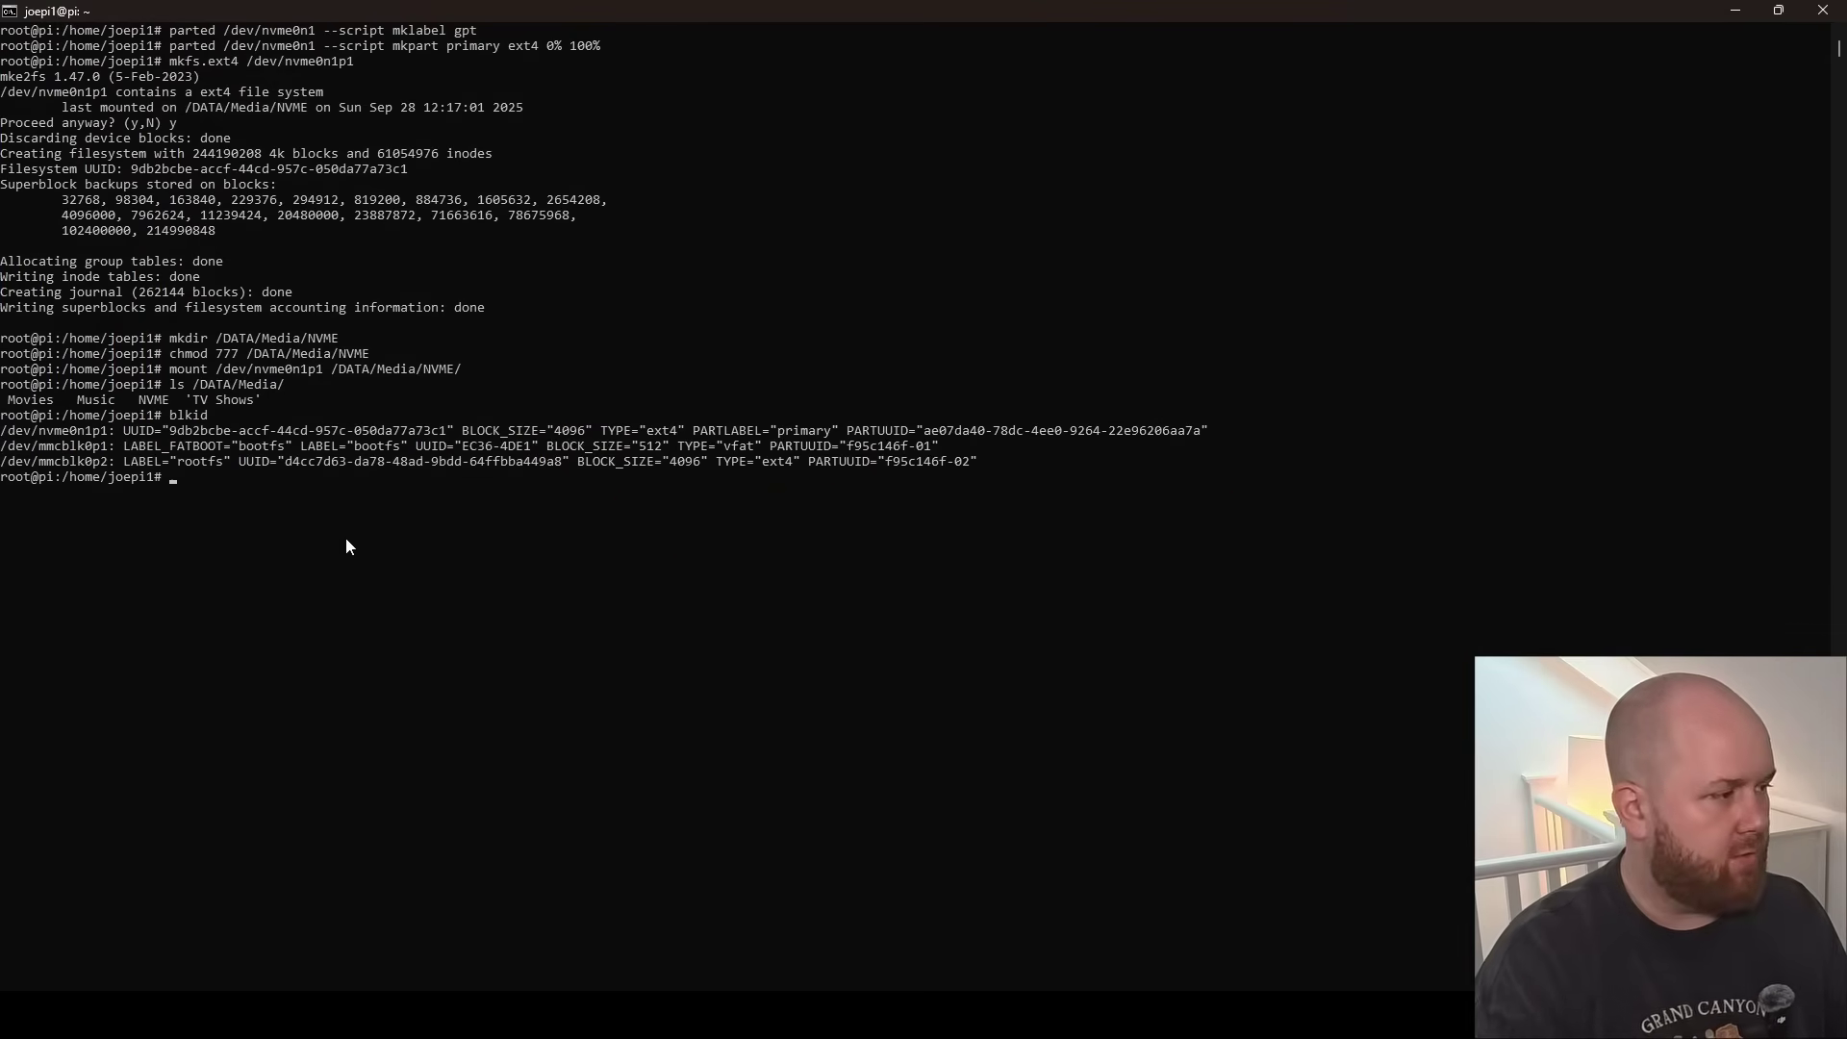
- Open /etc/fstab in nano, correcting the mistyped command
text(nano/etc/)
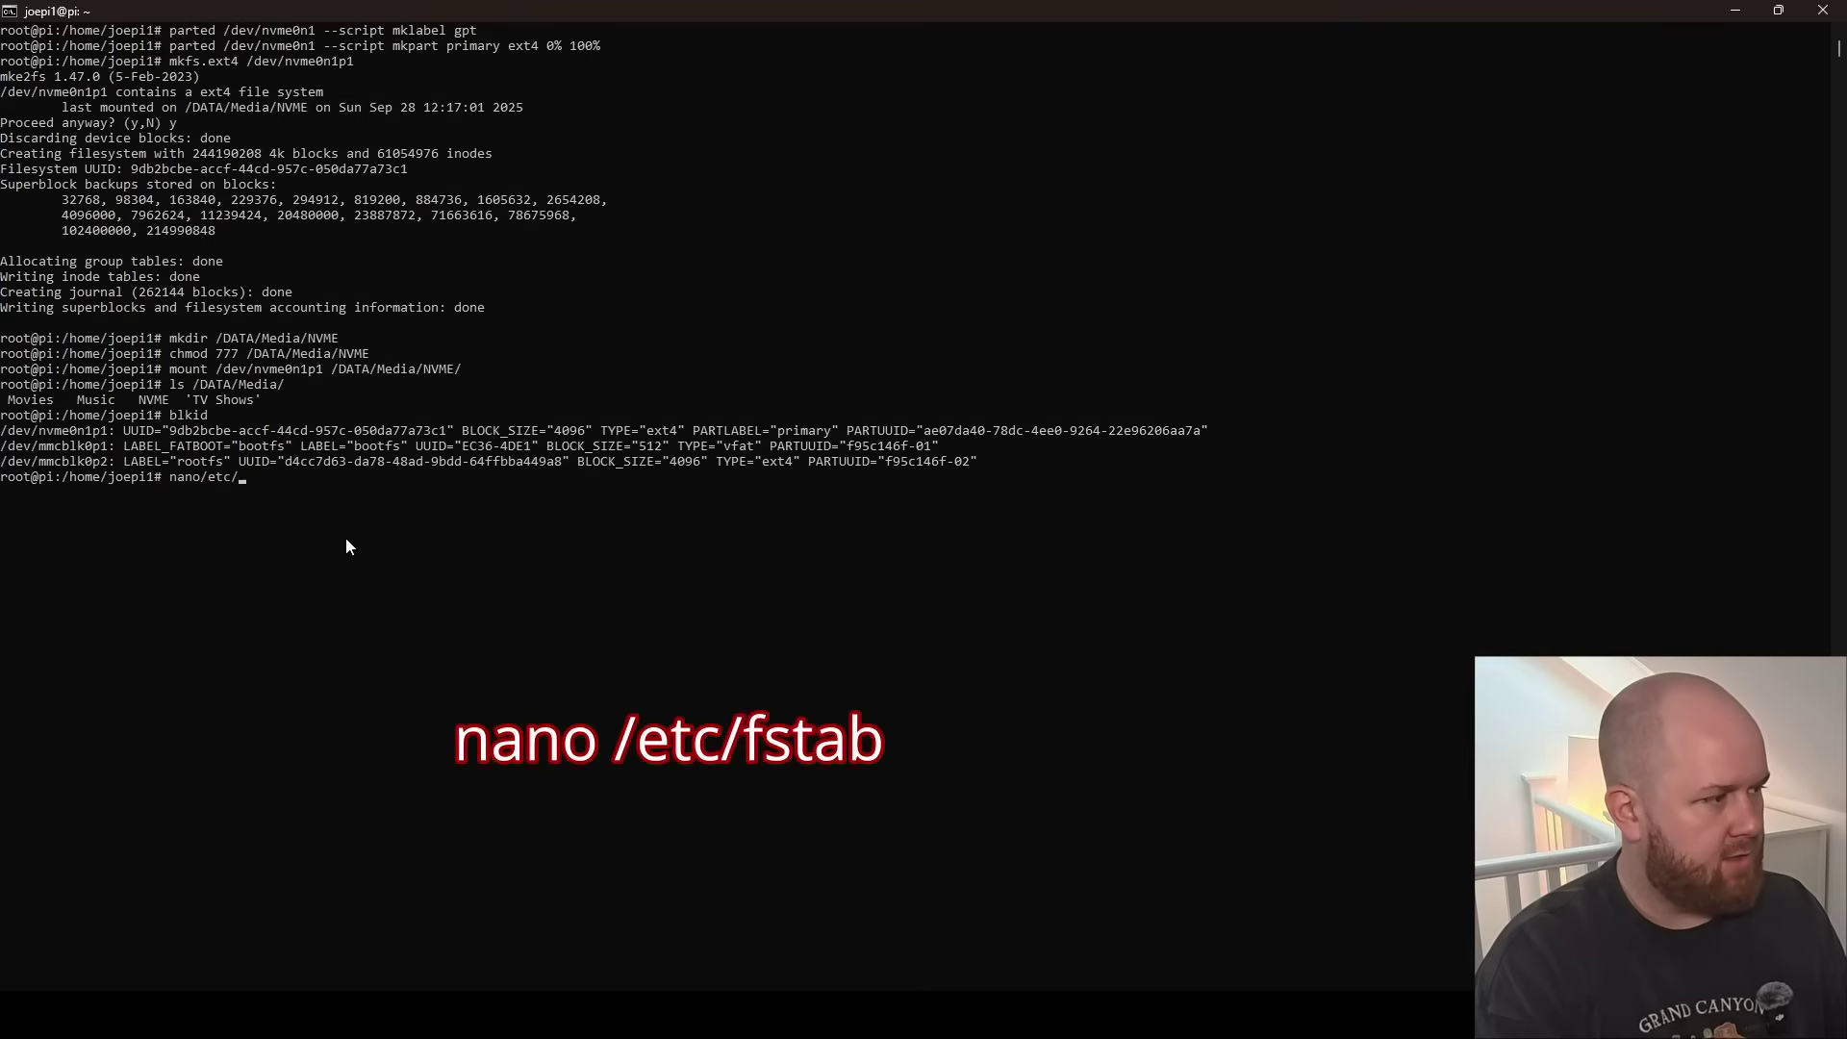
text(fstab)
key(Return)
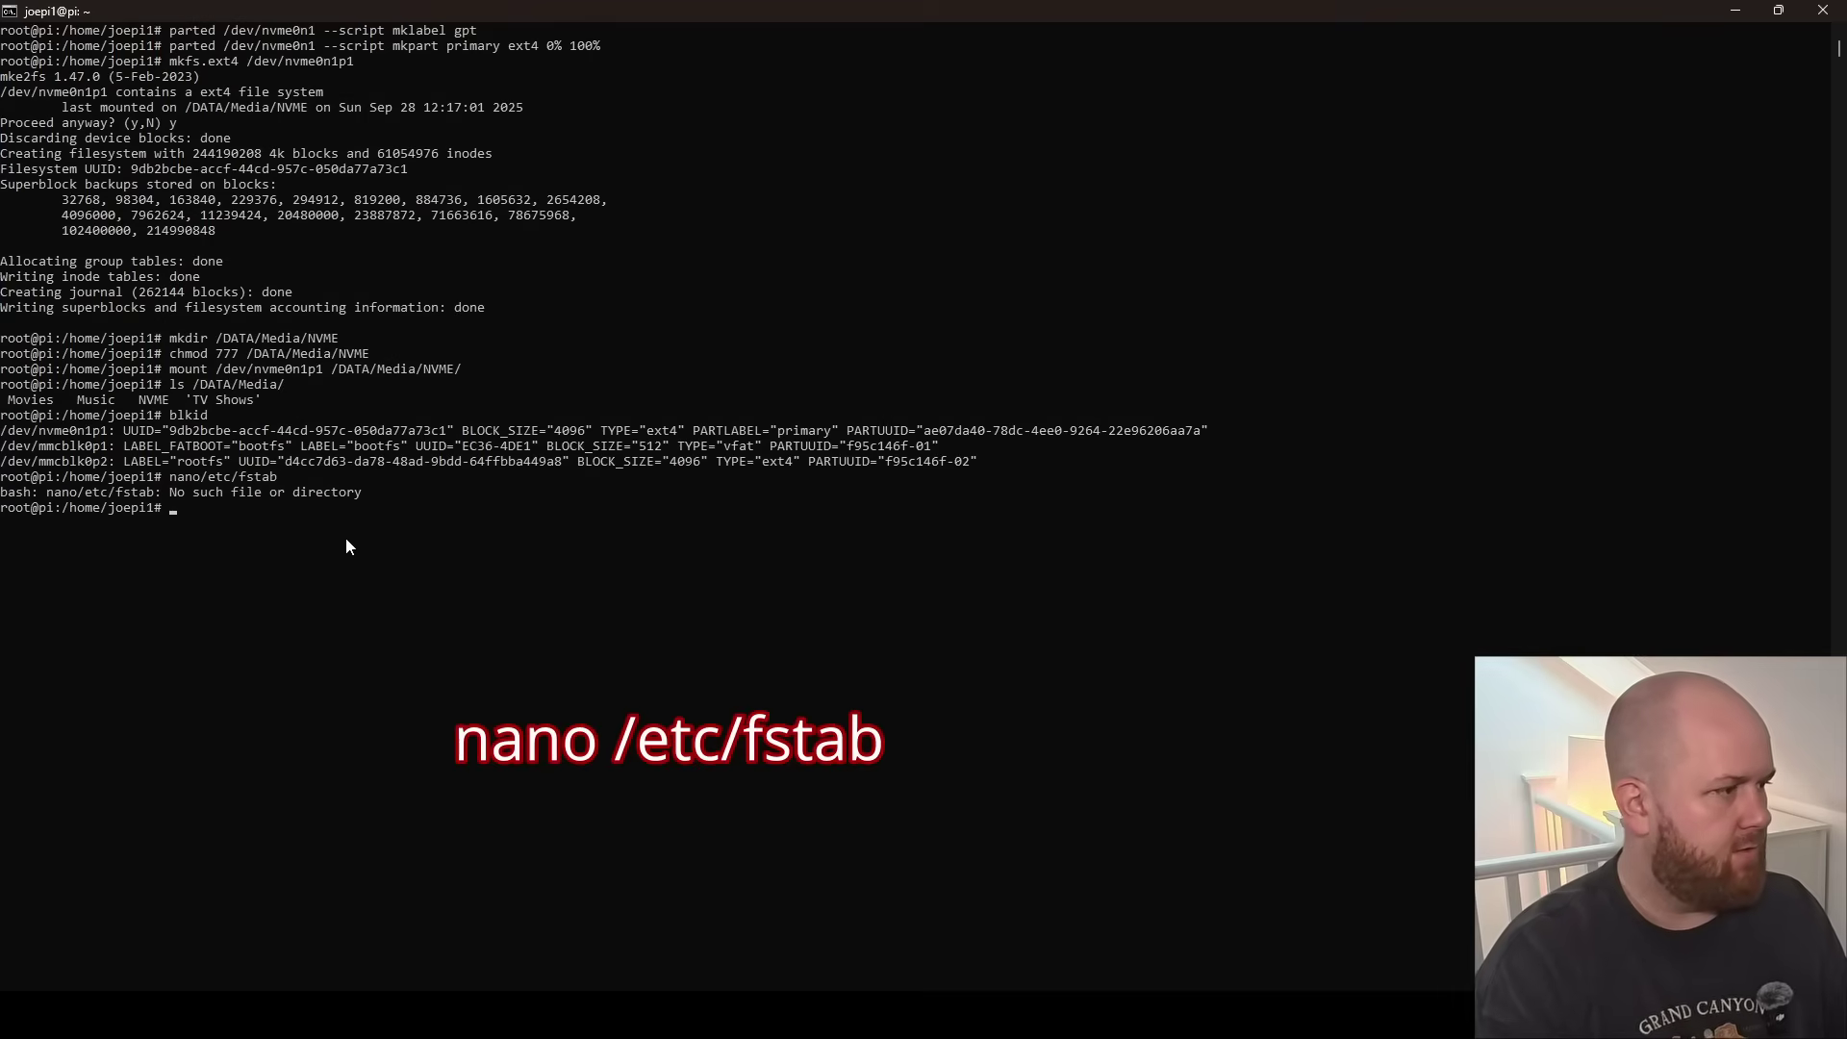
key(Up)
key(Return)
text(nano /)
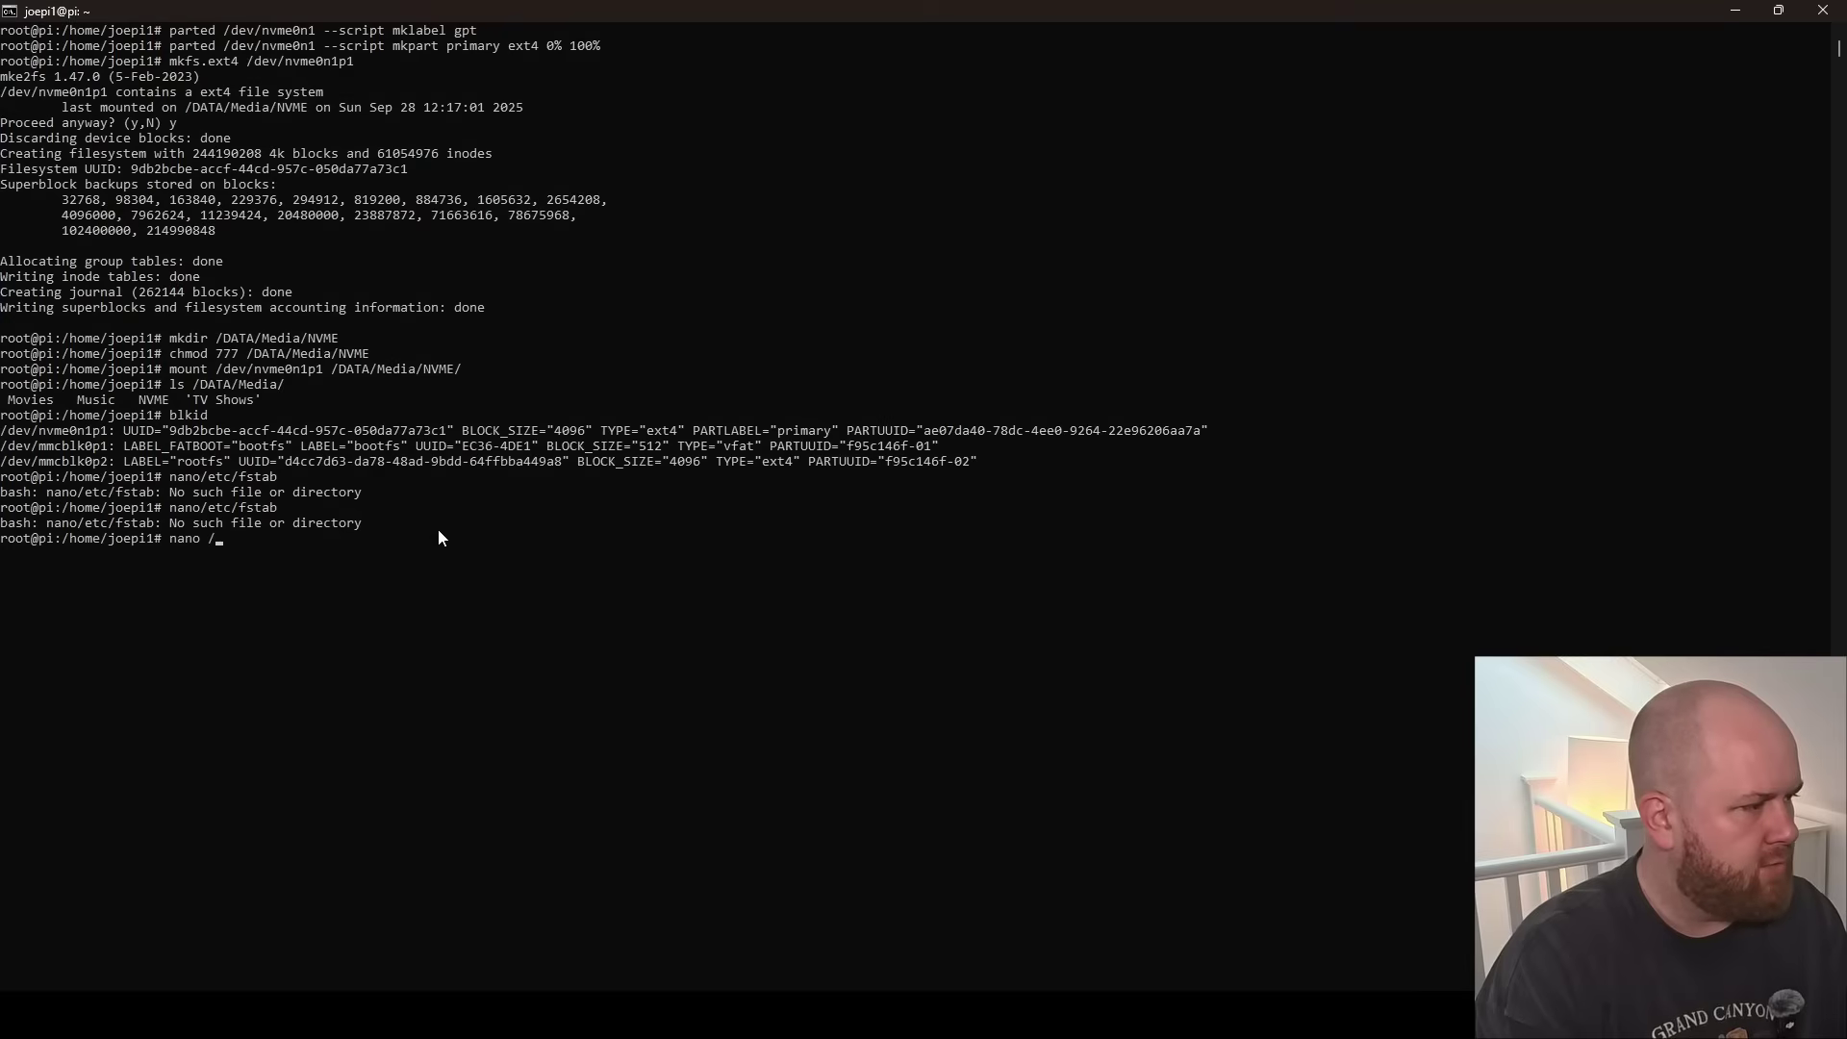
text(etc/f)
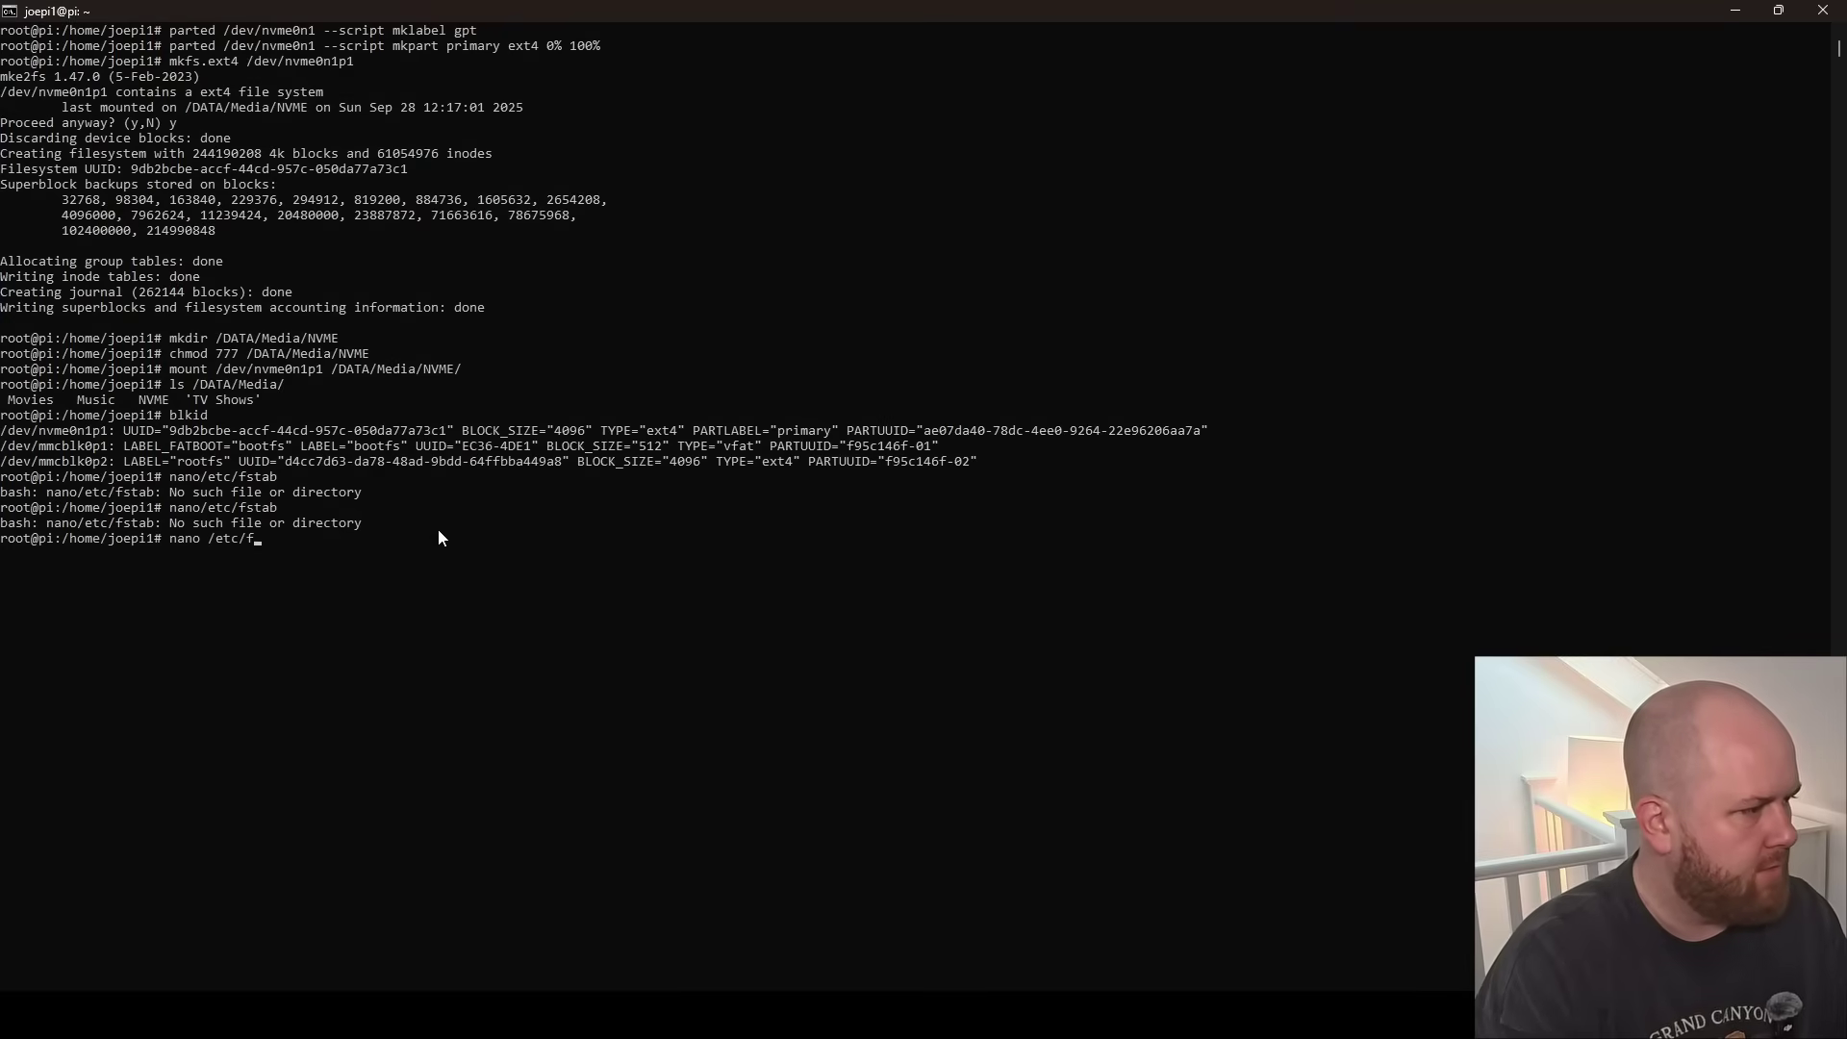
text(stab)
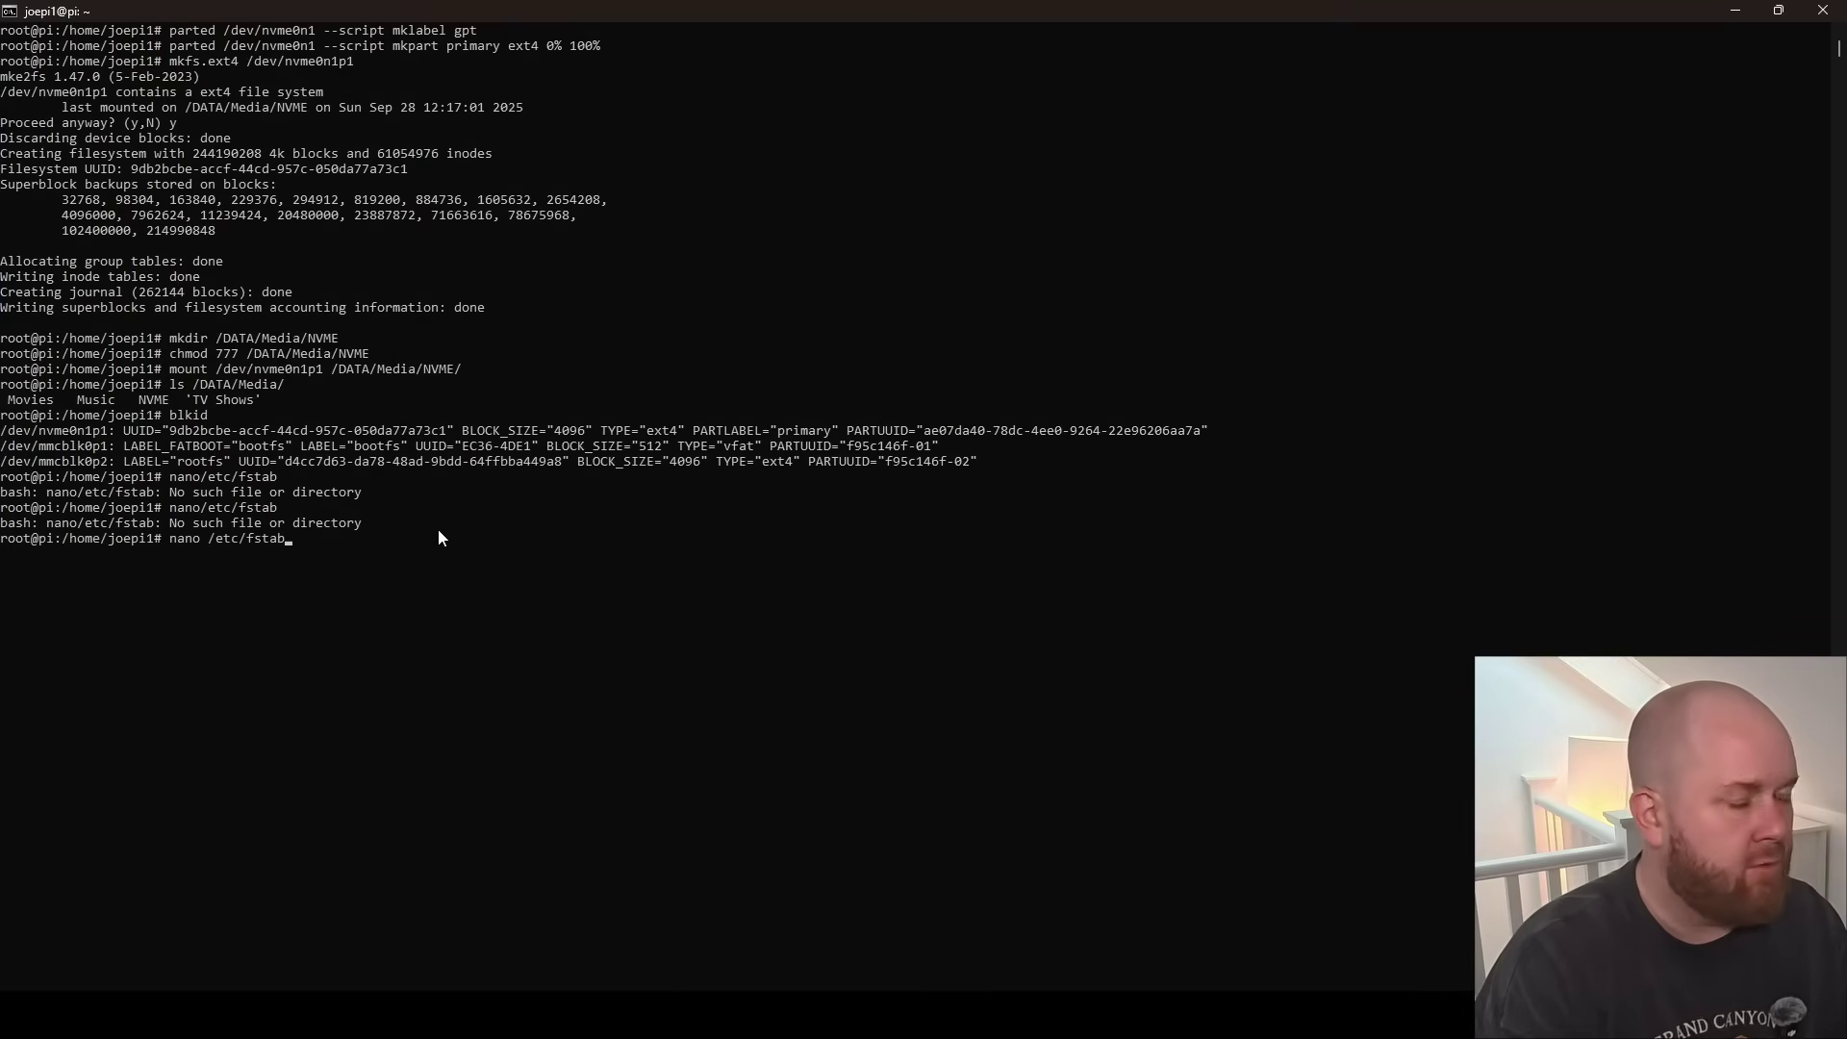
key(Return)
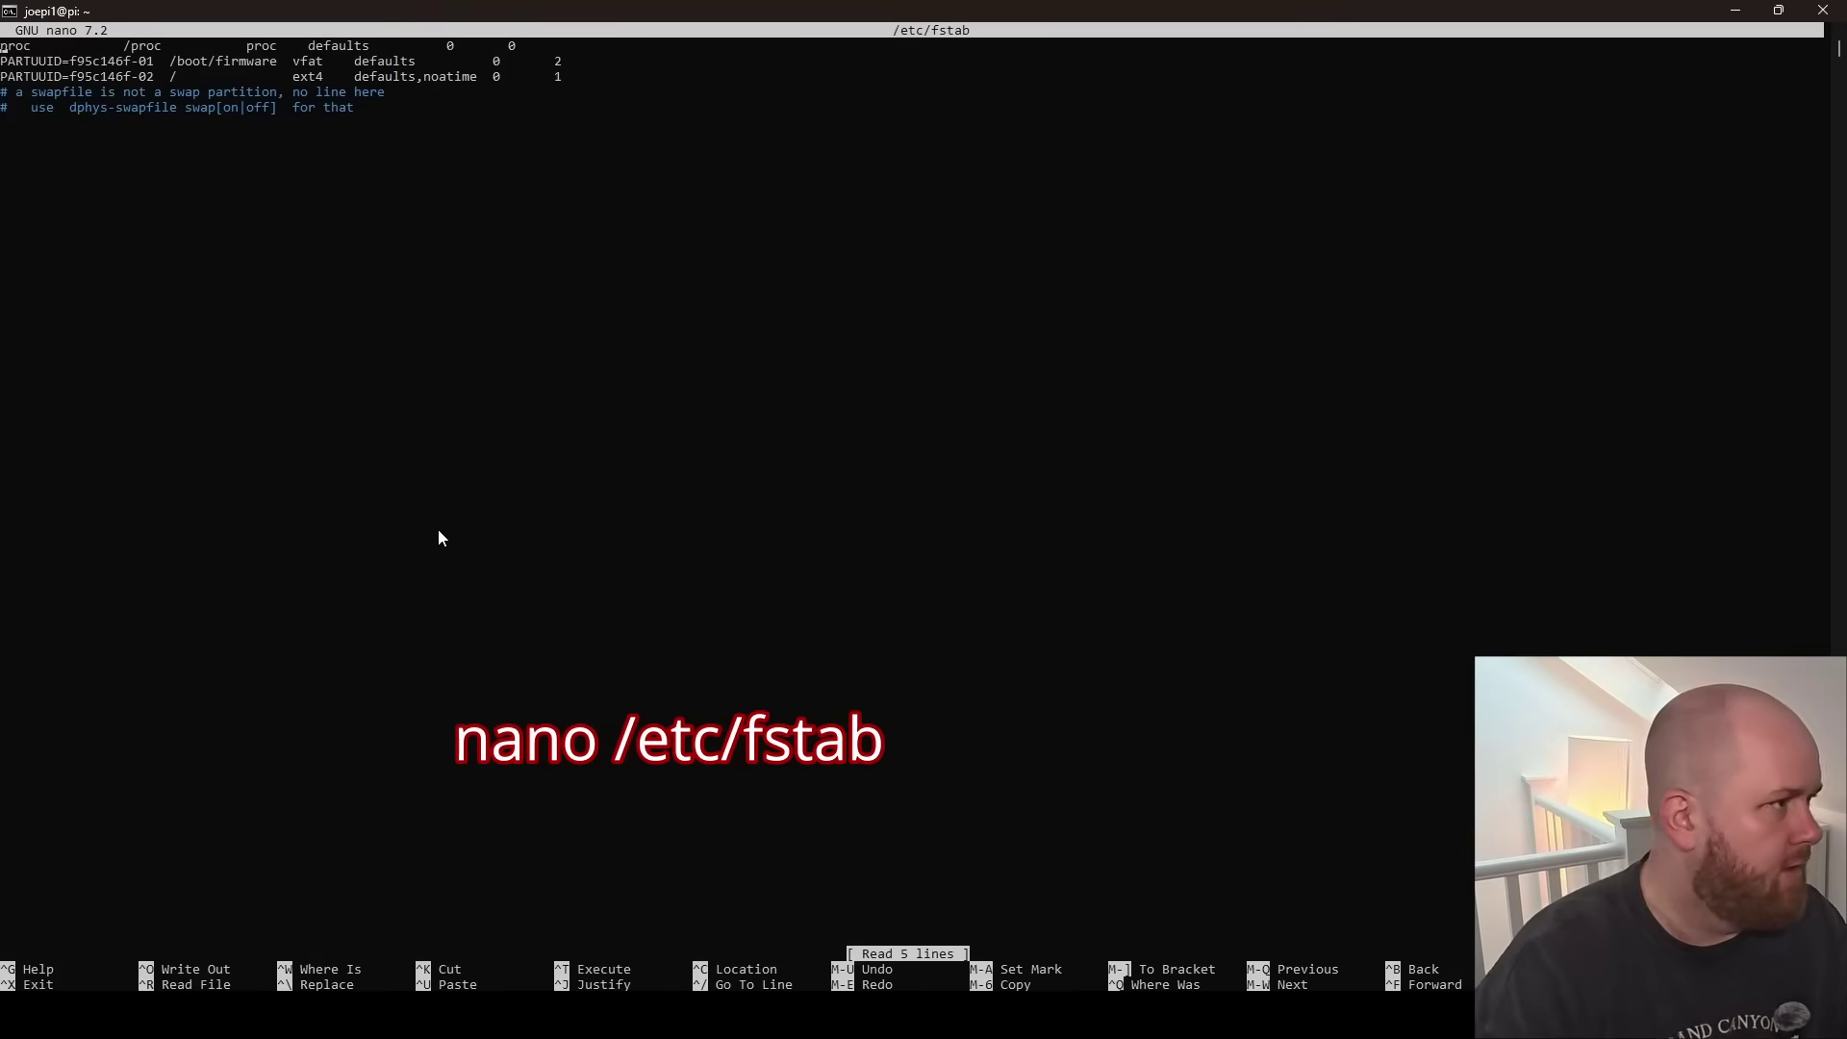
- Add a line with the NVMe UUID and 'ext4 defaults 0 0', save /etc/fstab and exit
key(Down)
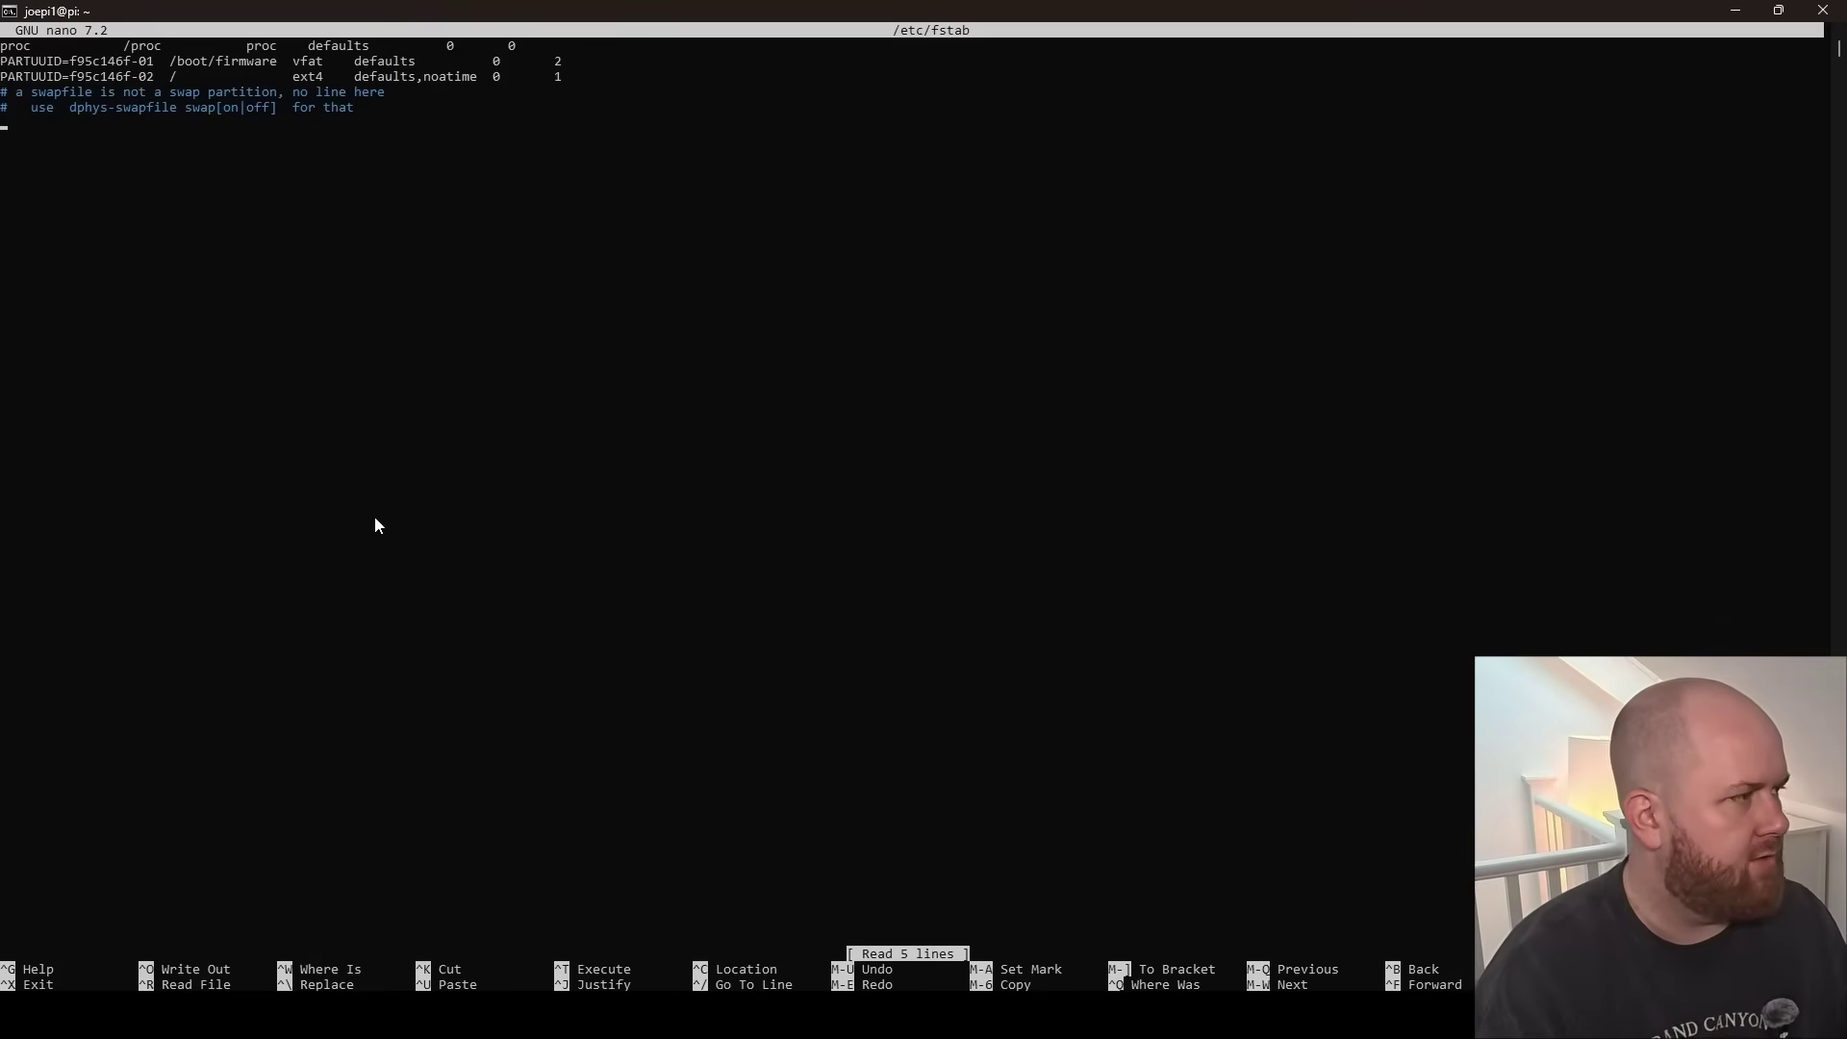
right_click(226, 285)
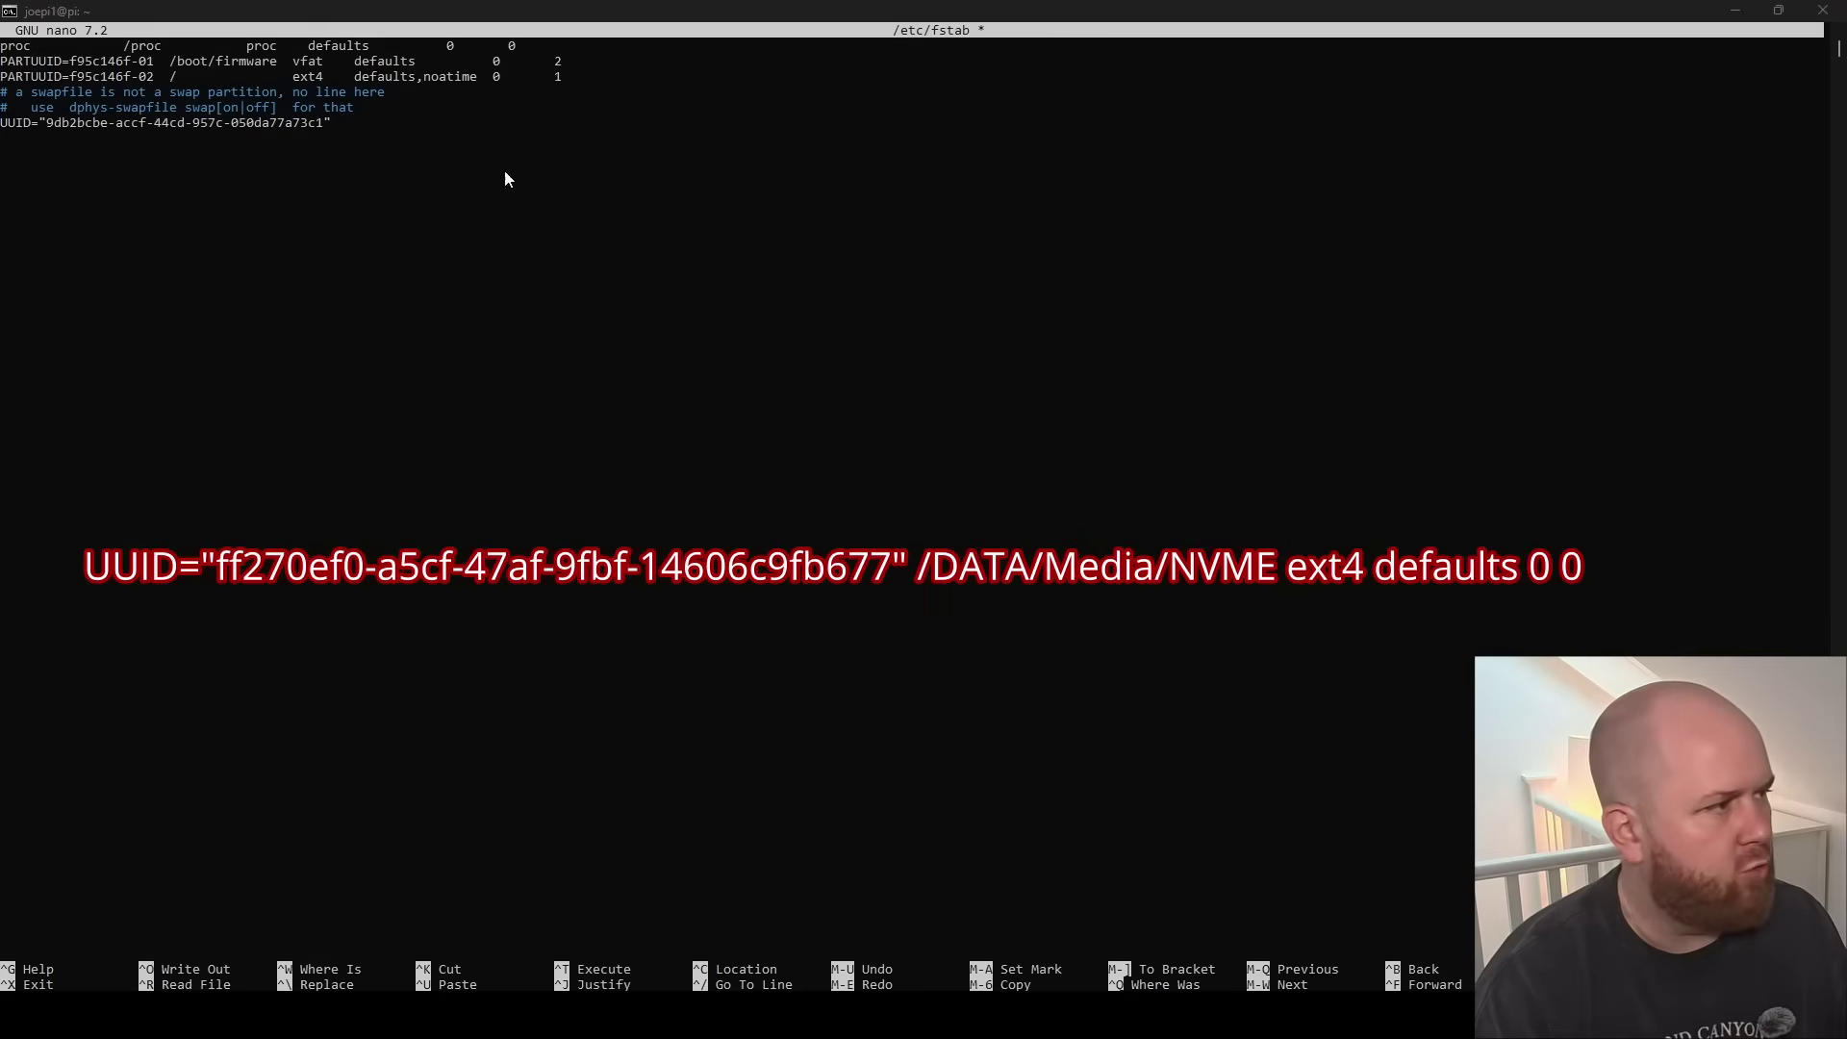
click(350, 125)
text(ext4 defaults 0 0)
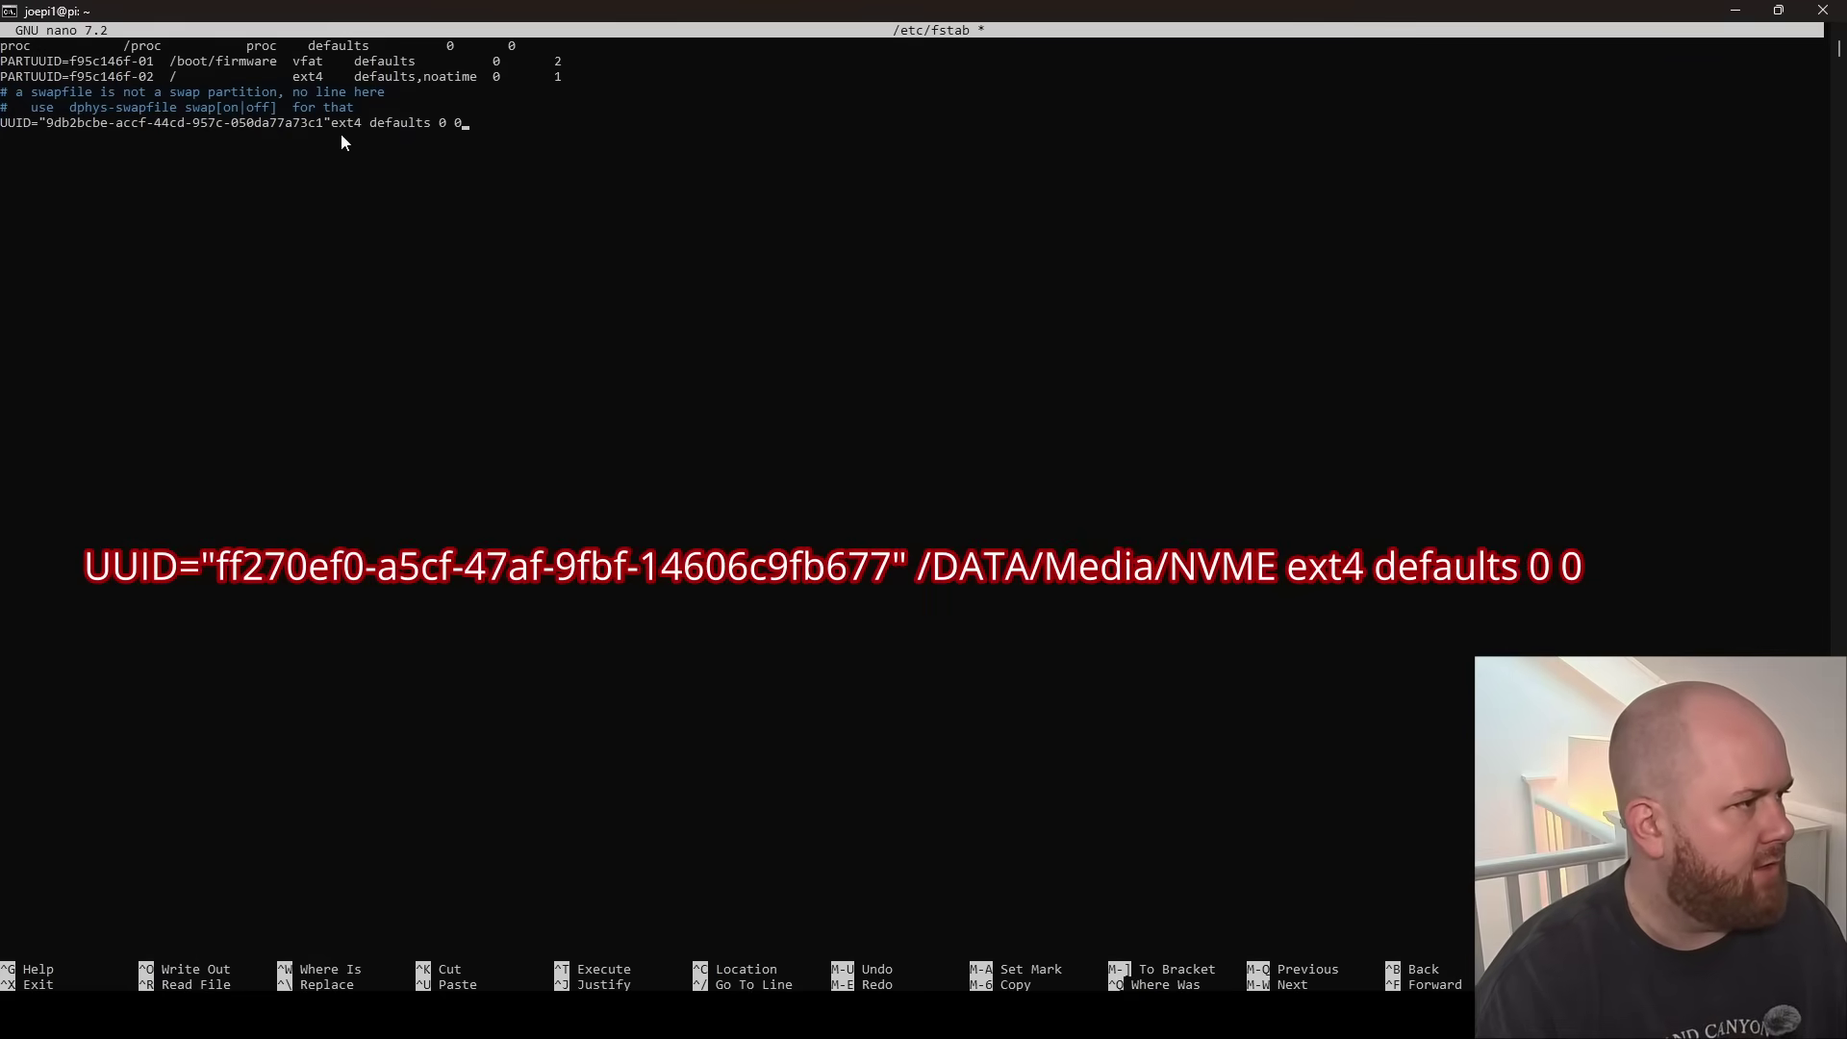
key(Left)
key(Left)
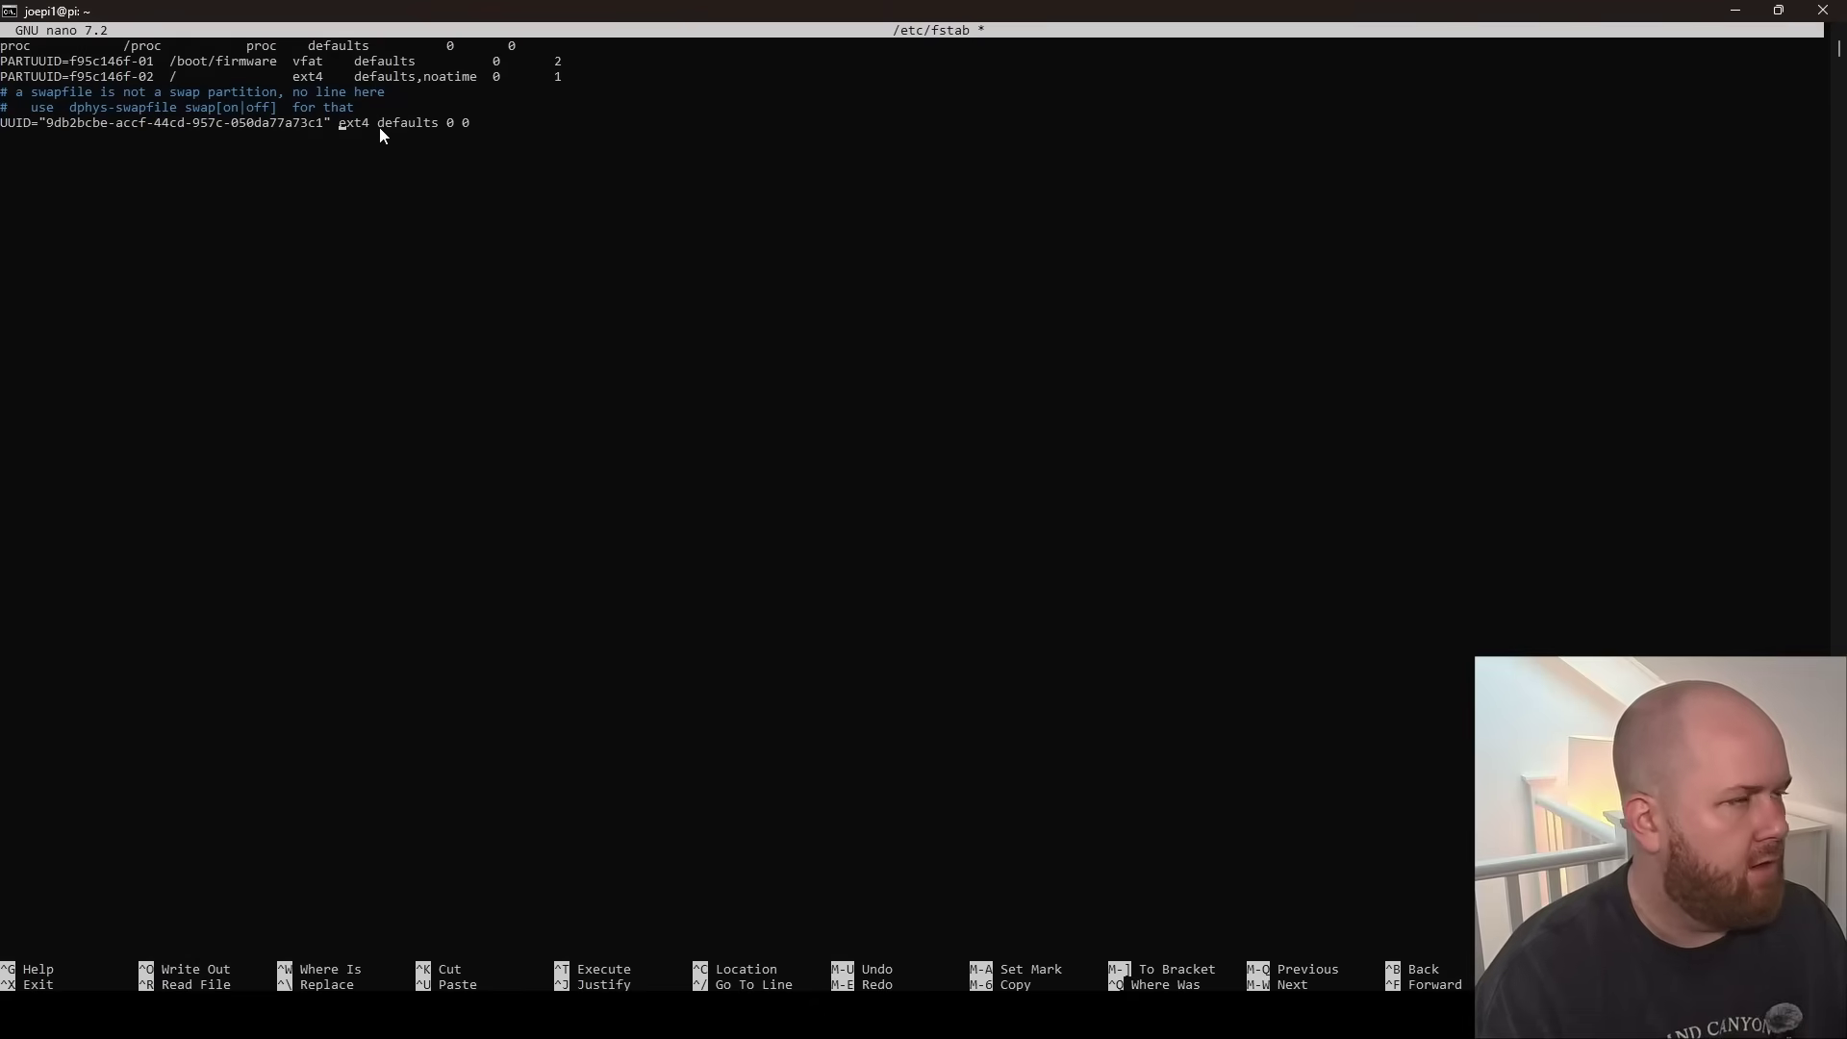
key(ctrl+o)
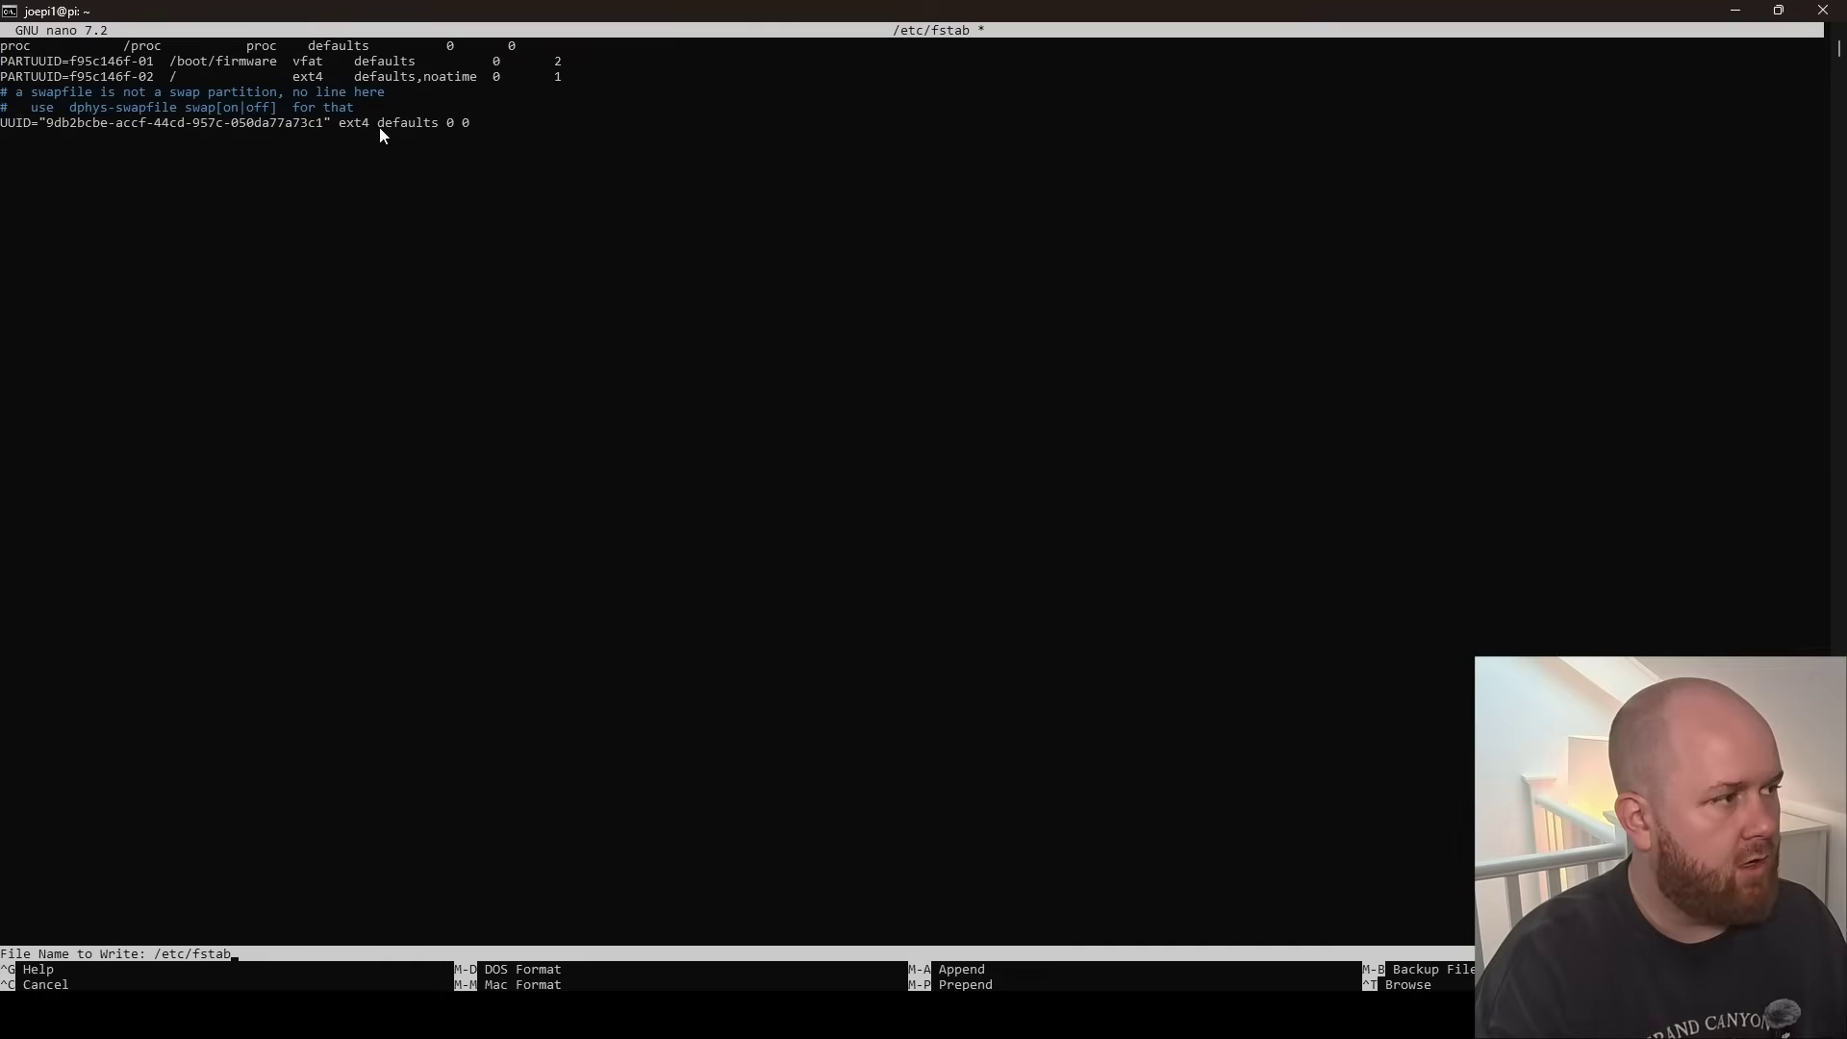
key(Return)
key(ctrl+x)
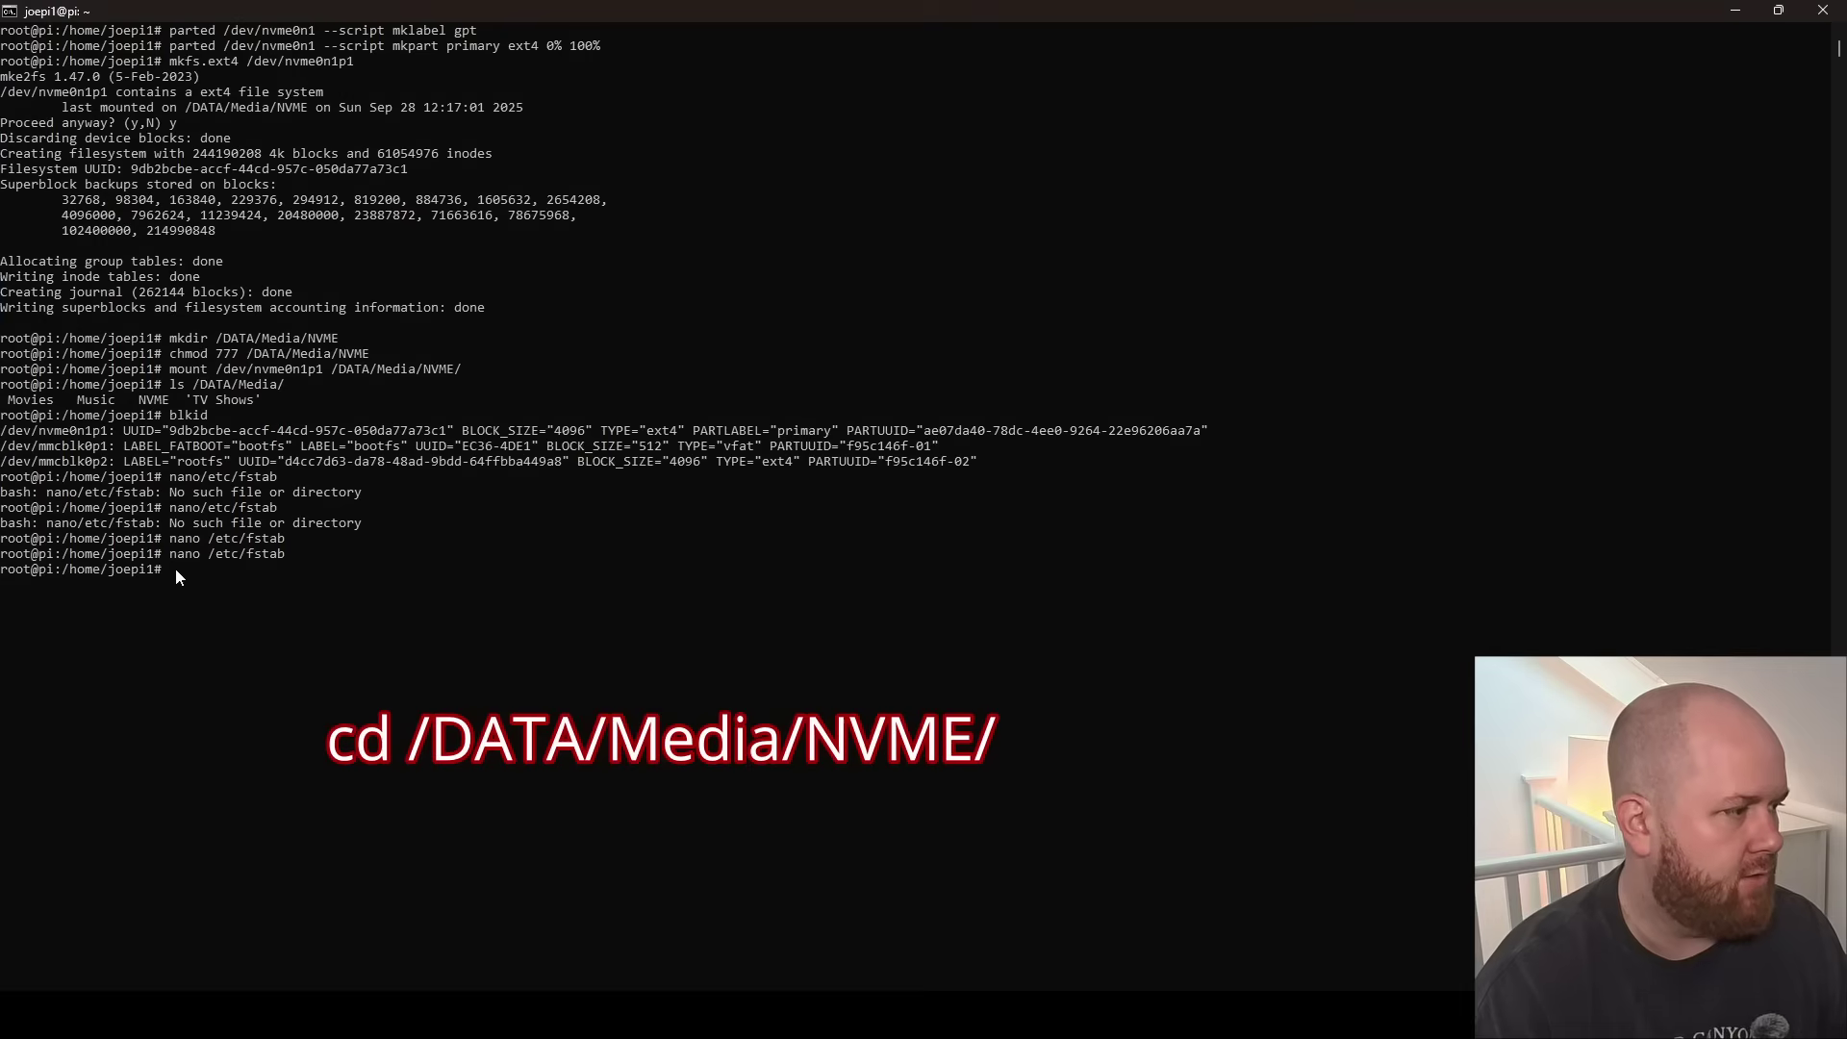
- Set NVME_Films to chmod 777 and reboot the Pi with sudo reboot
drag(173, 568, 334, 569)
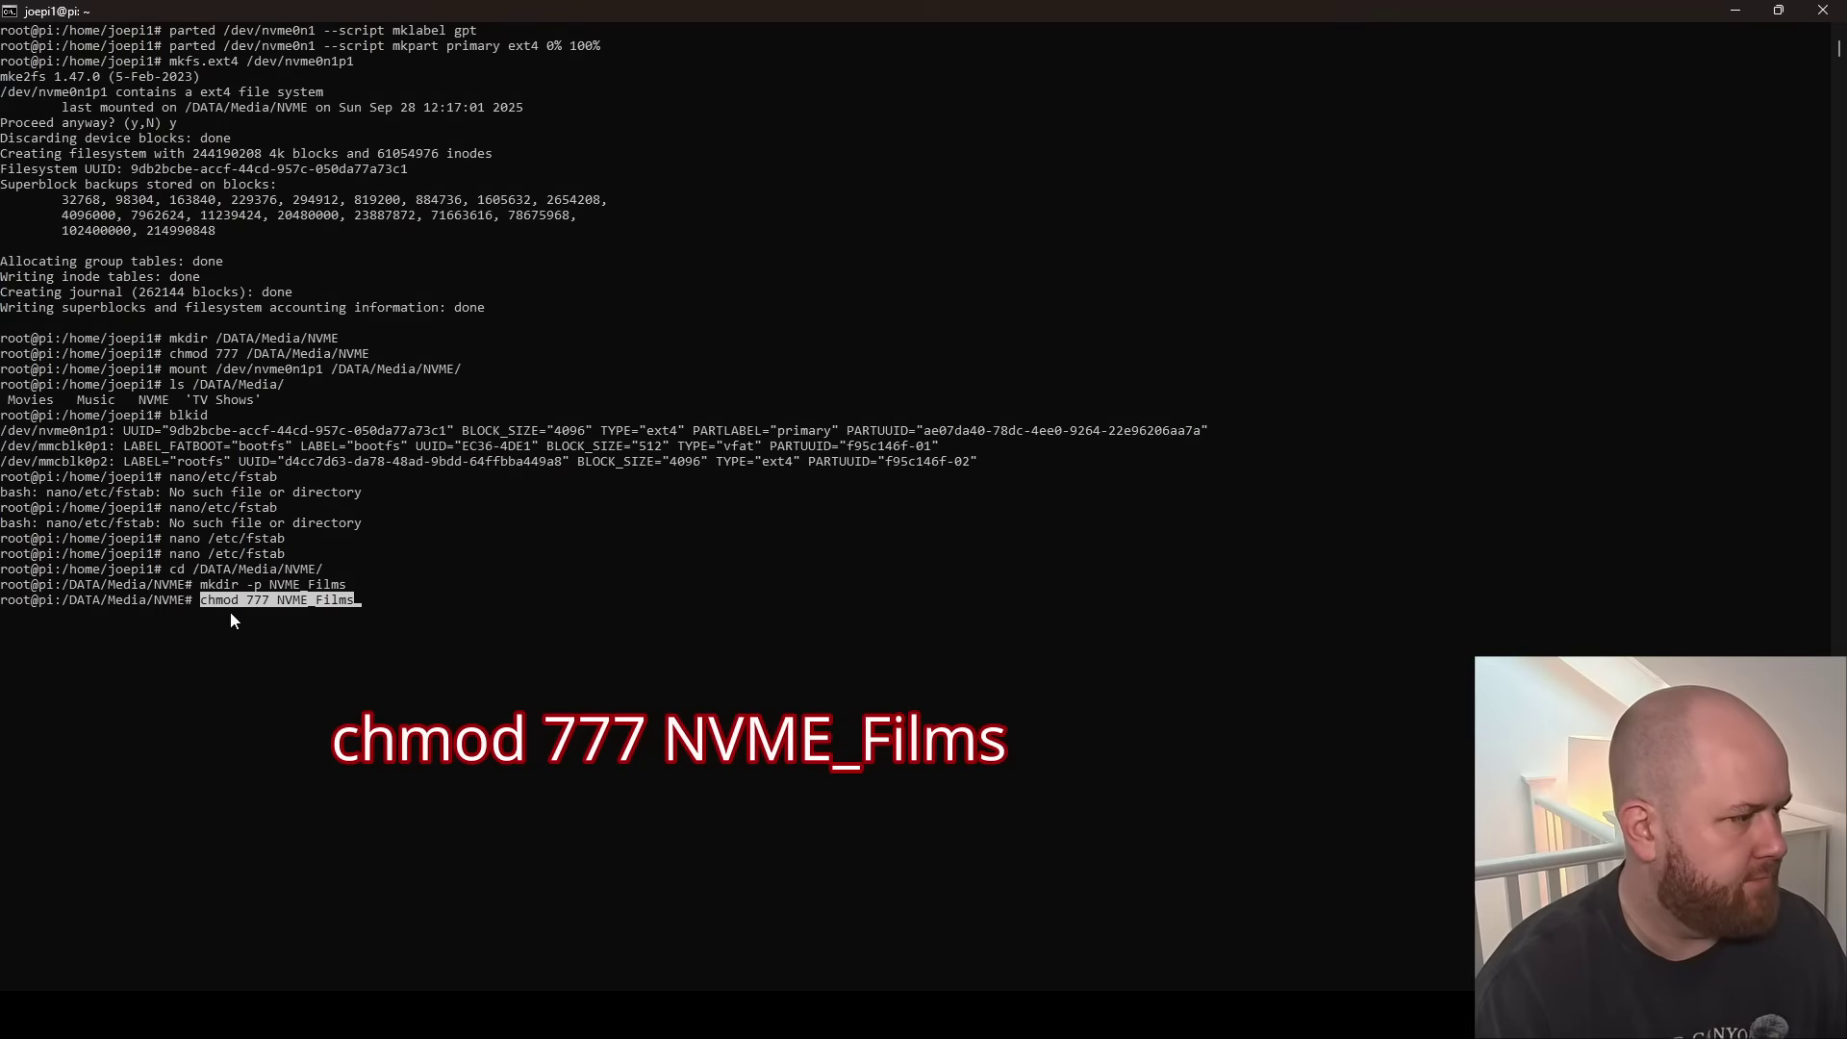
key(Return)
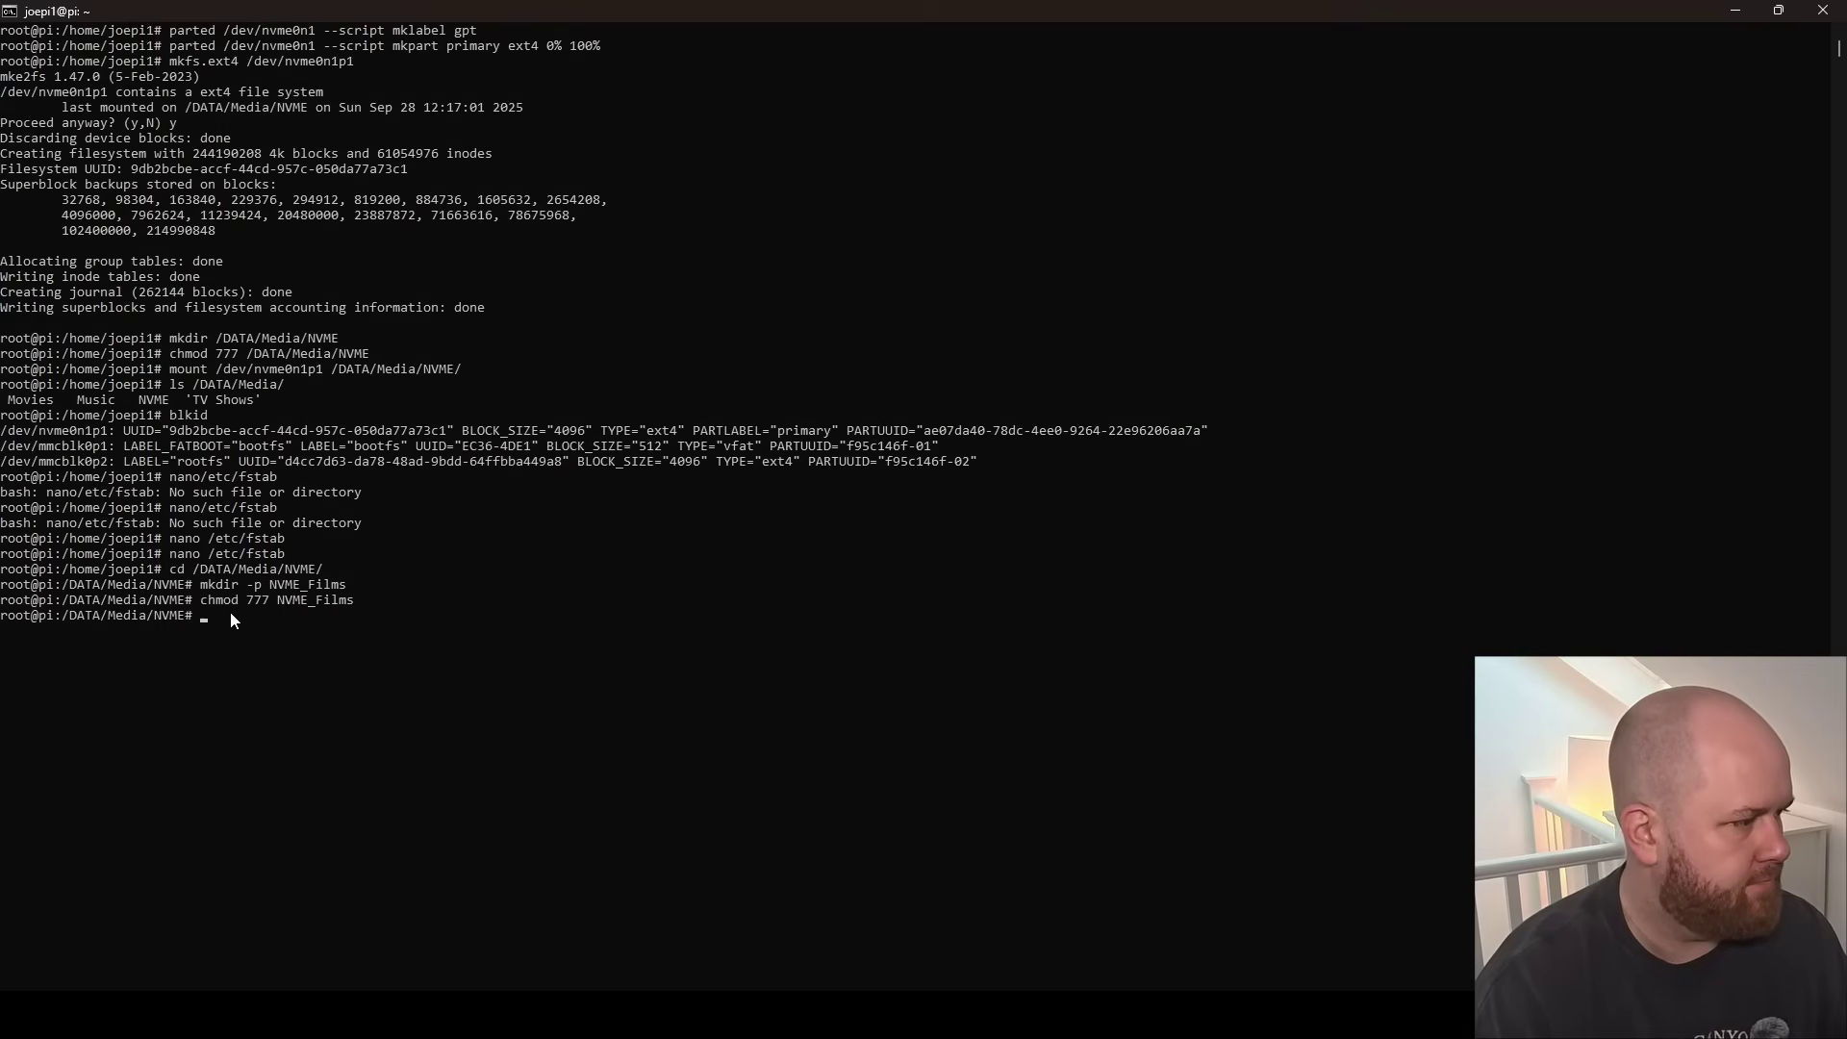
text(sudo reboot)
key(Return)
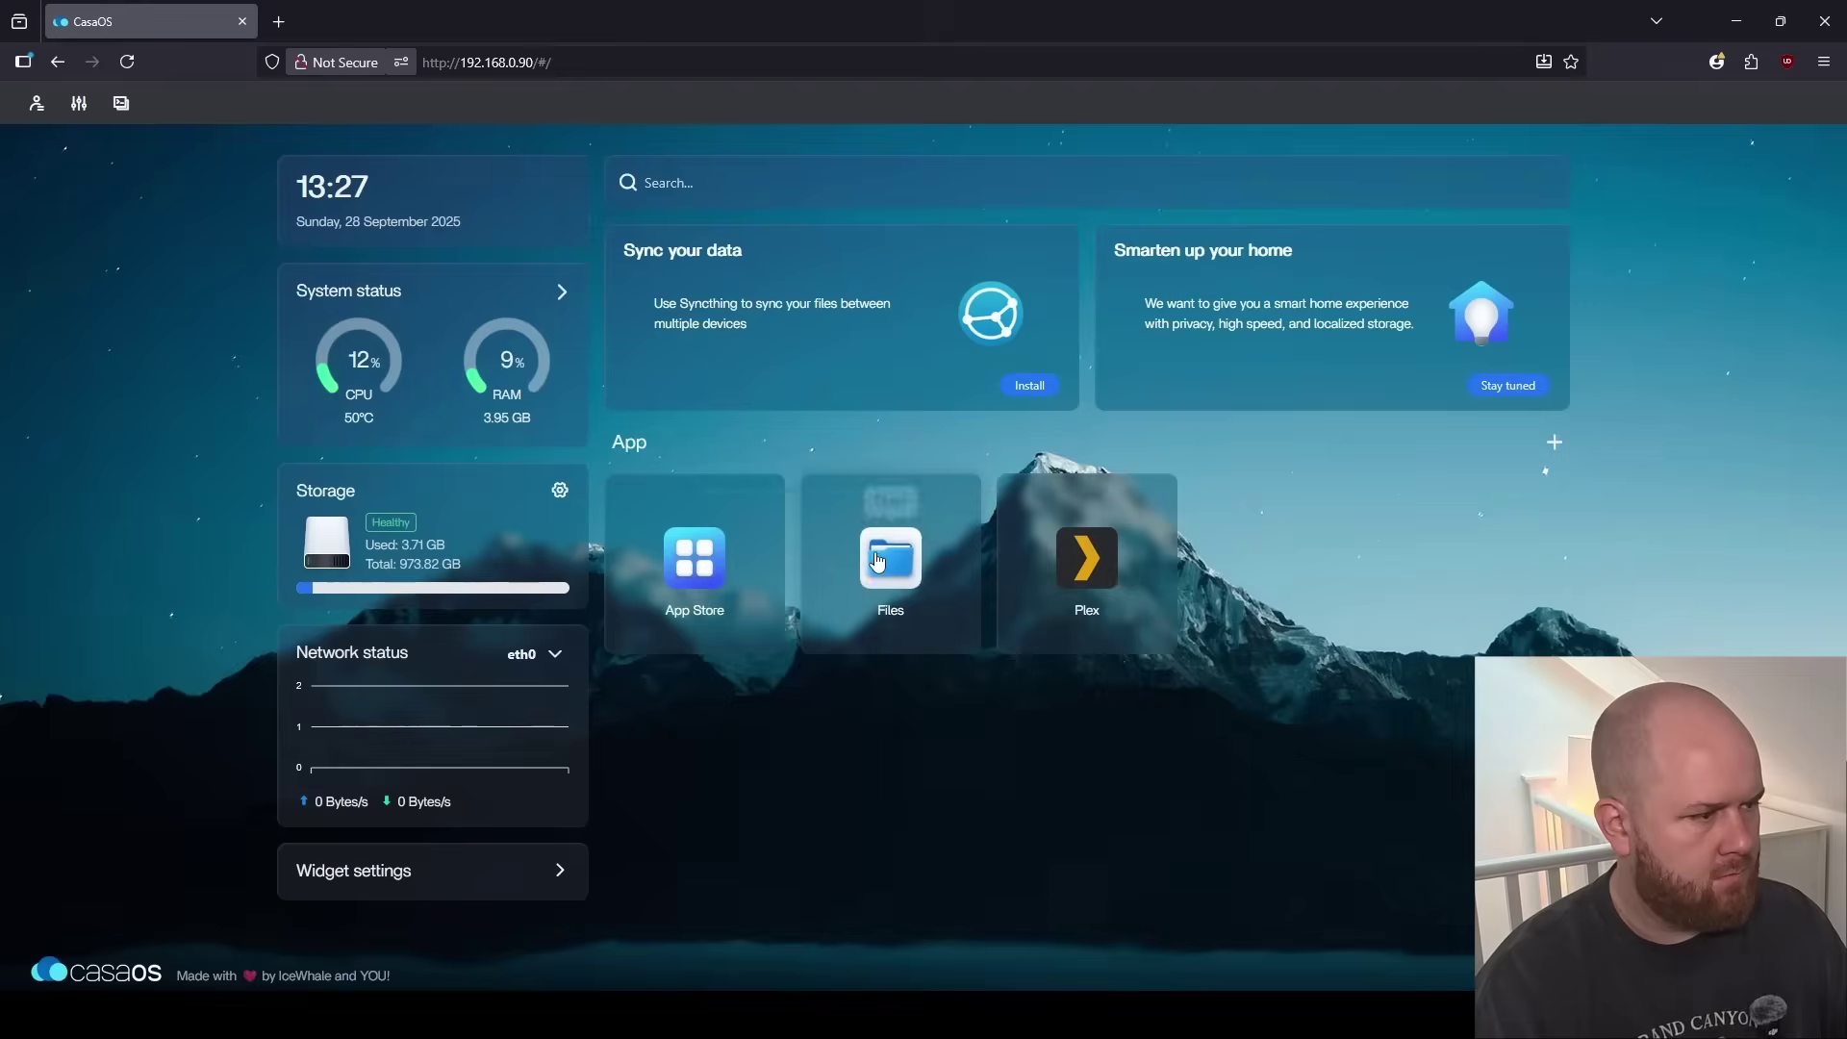
- Check the NVME location in Files, close it, and open the Plex app's Settings
click(882, 551)
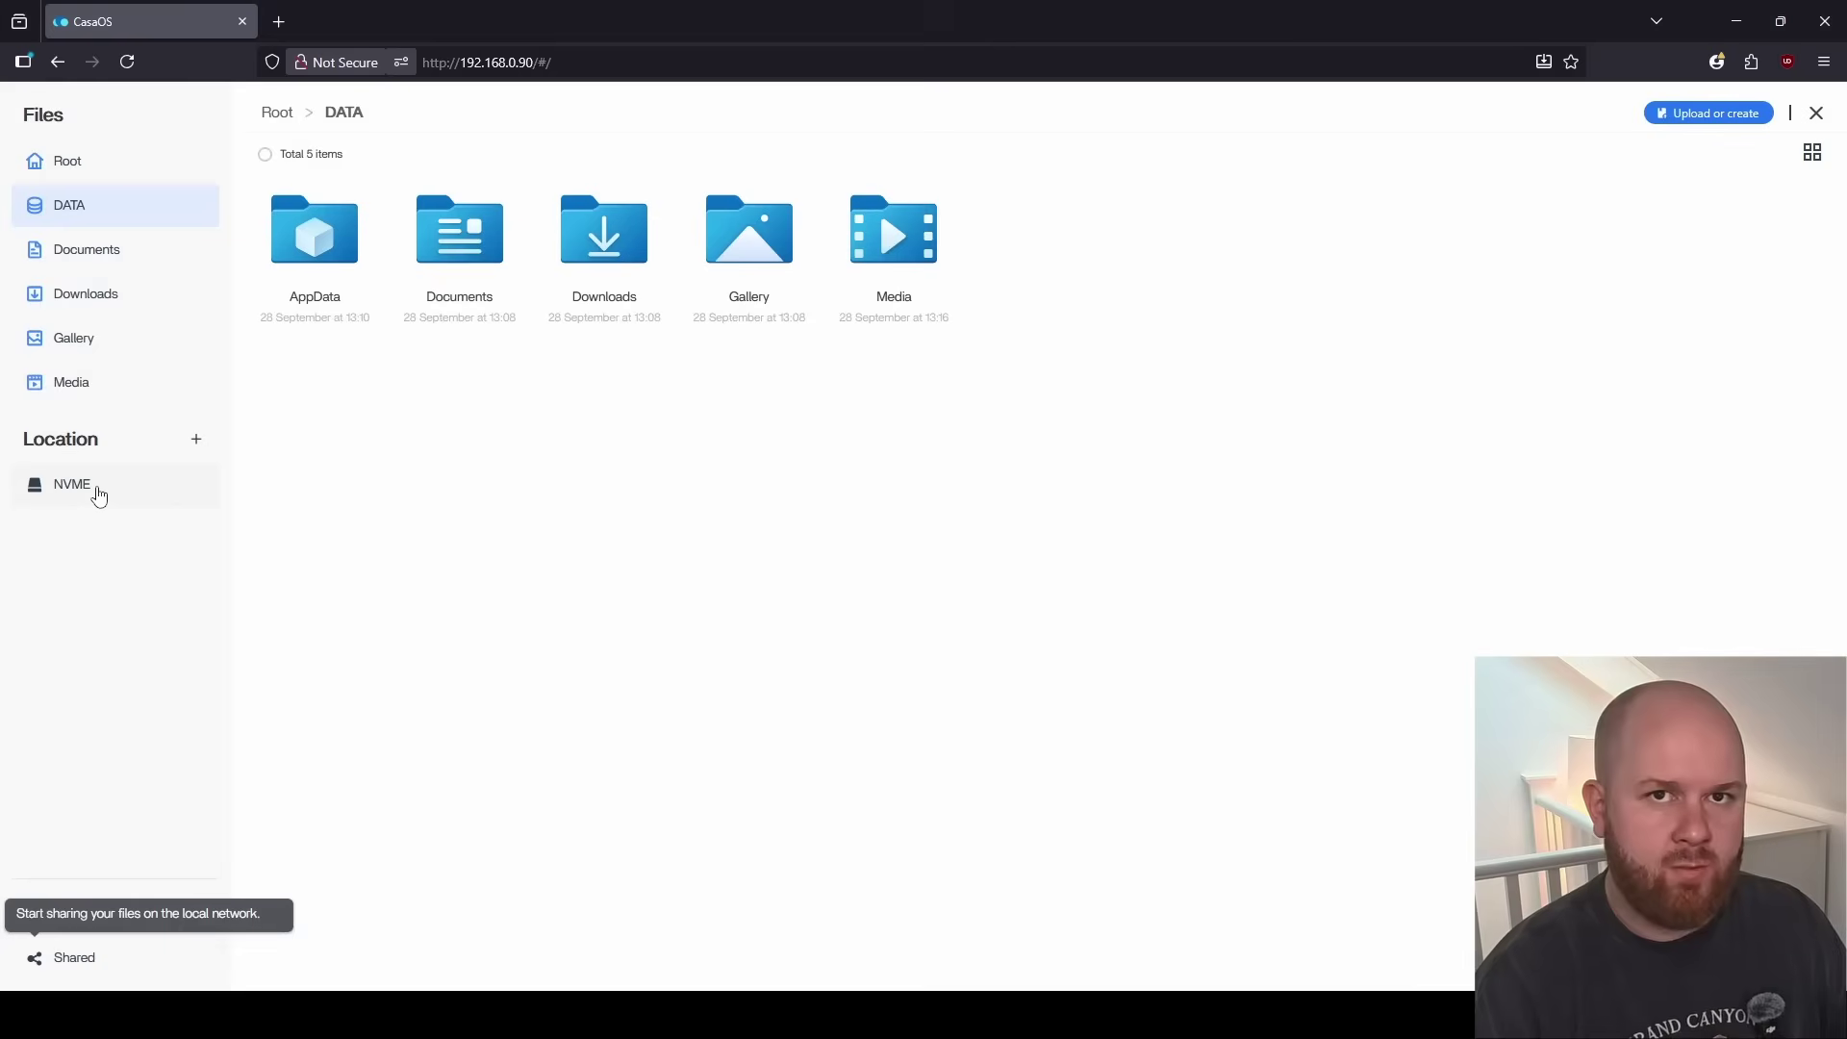
click(95, 487)
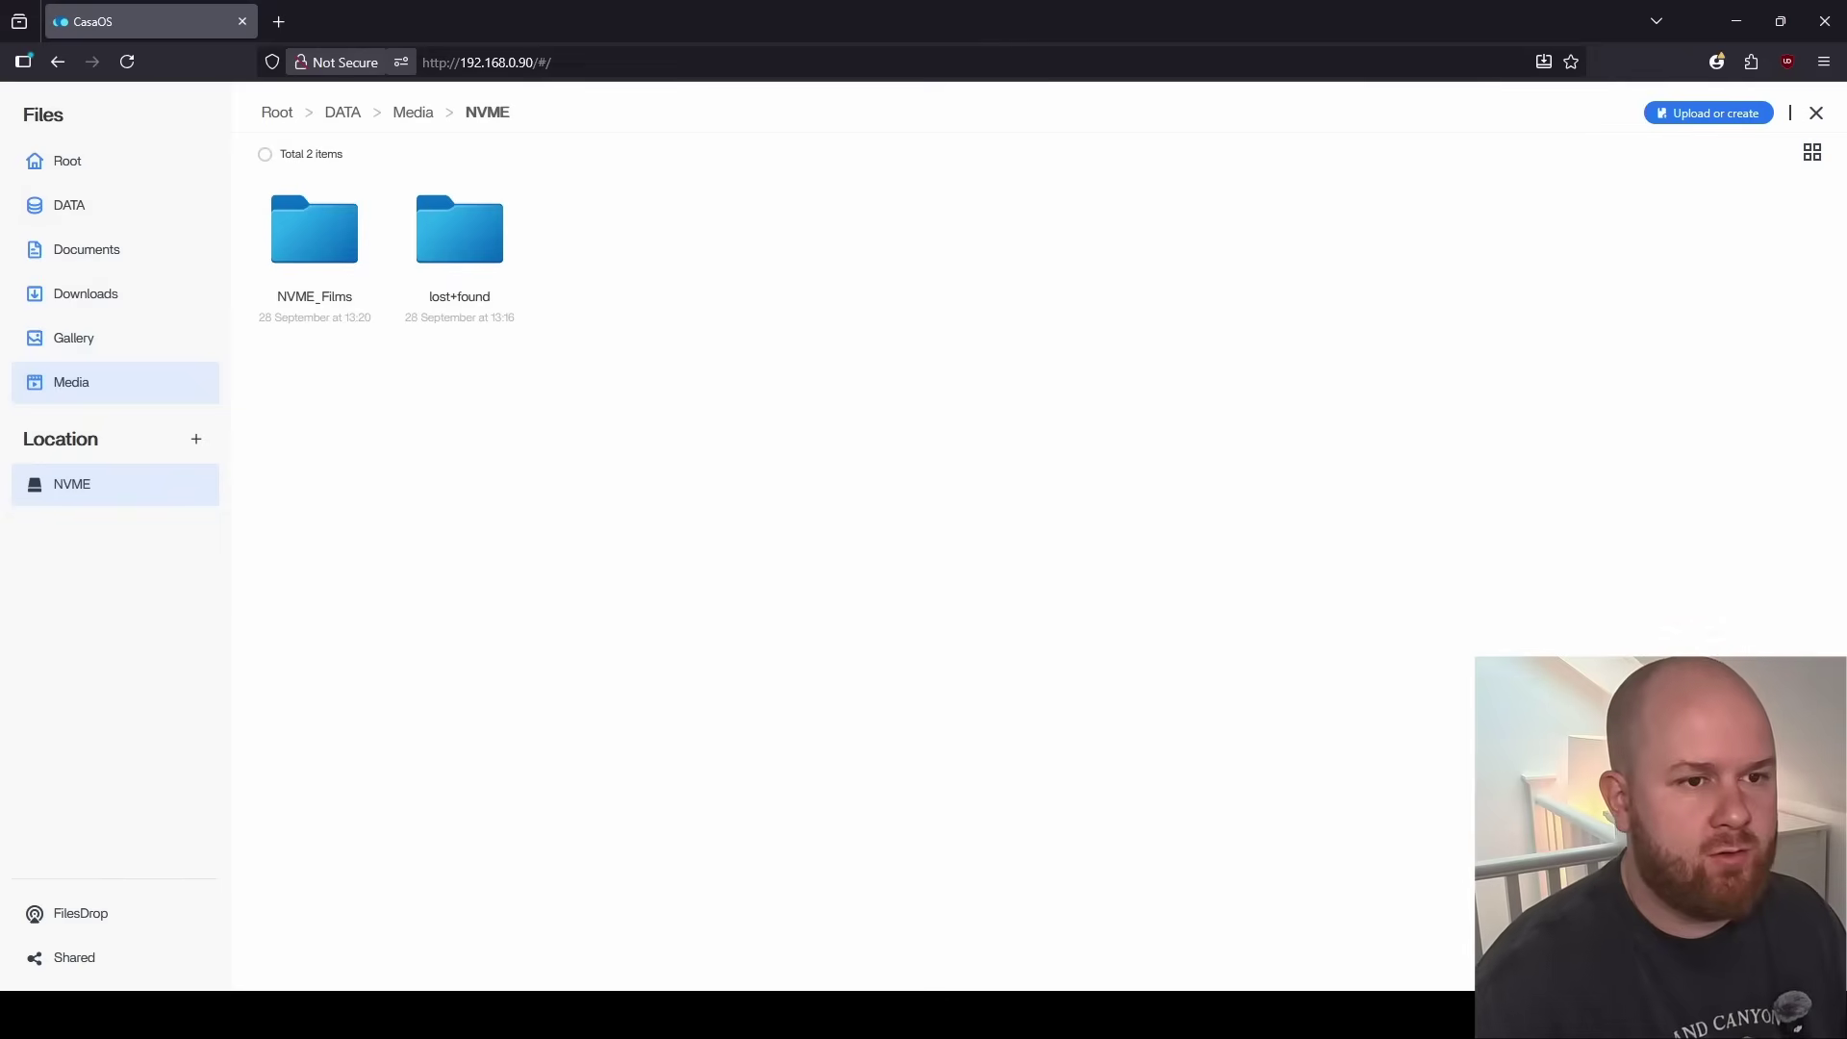
click(1816, 112)
click(1158, 502)
click(1189, 605)
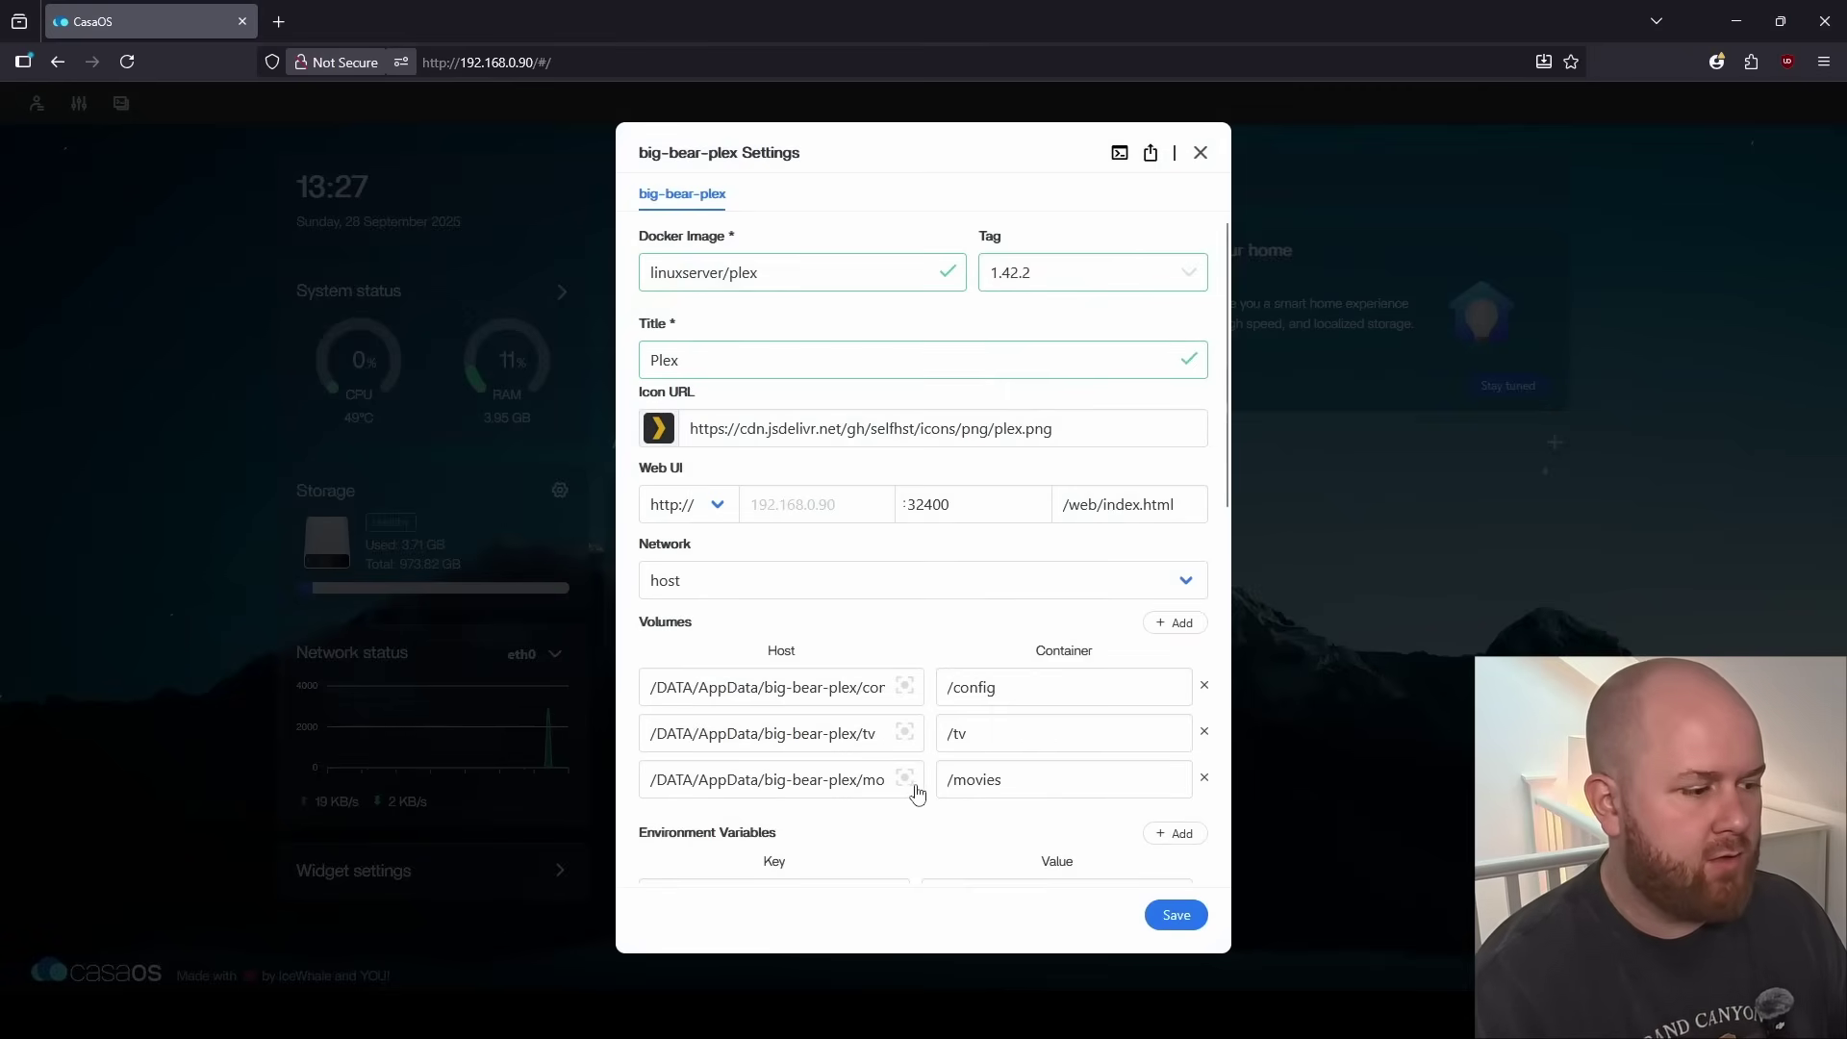
- Point Plex's /movies host folder to Media/NVME/NVME_Films, save, and launch Plex
click(904, 779)
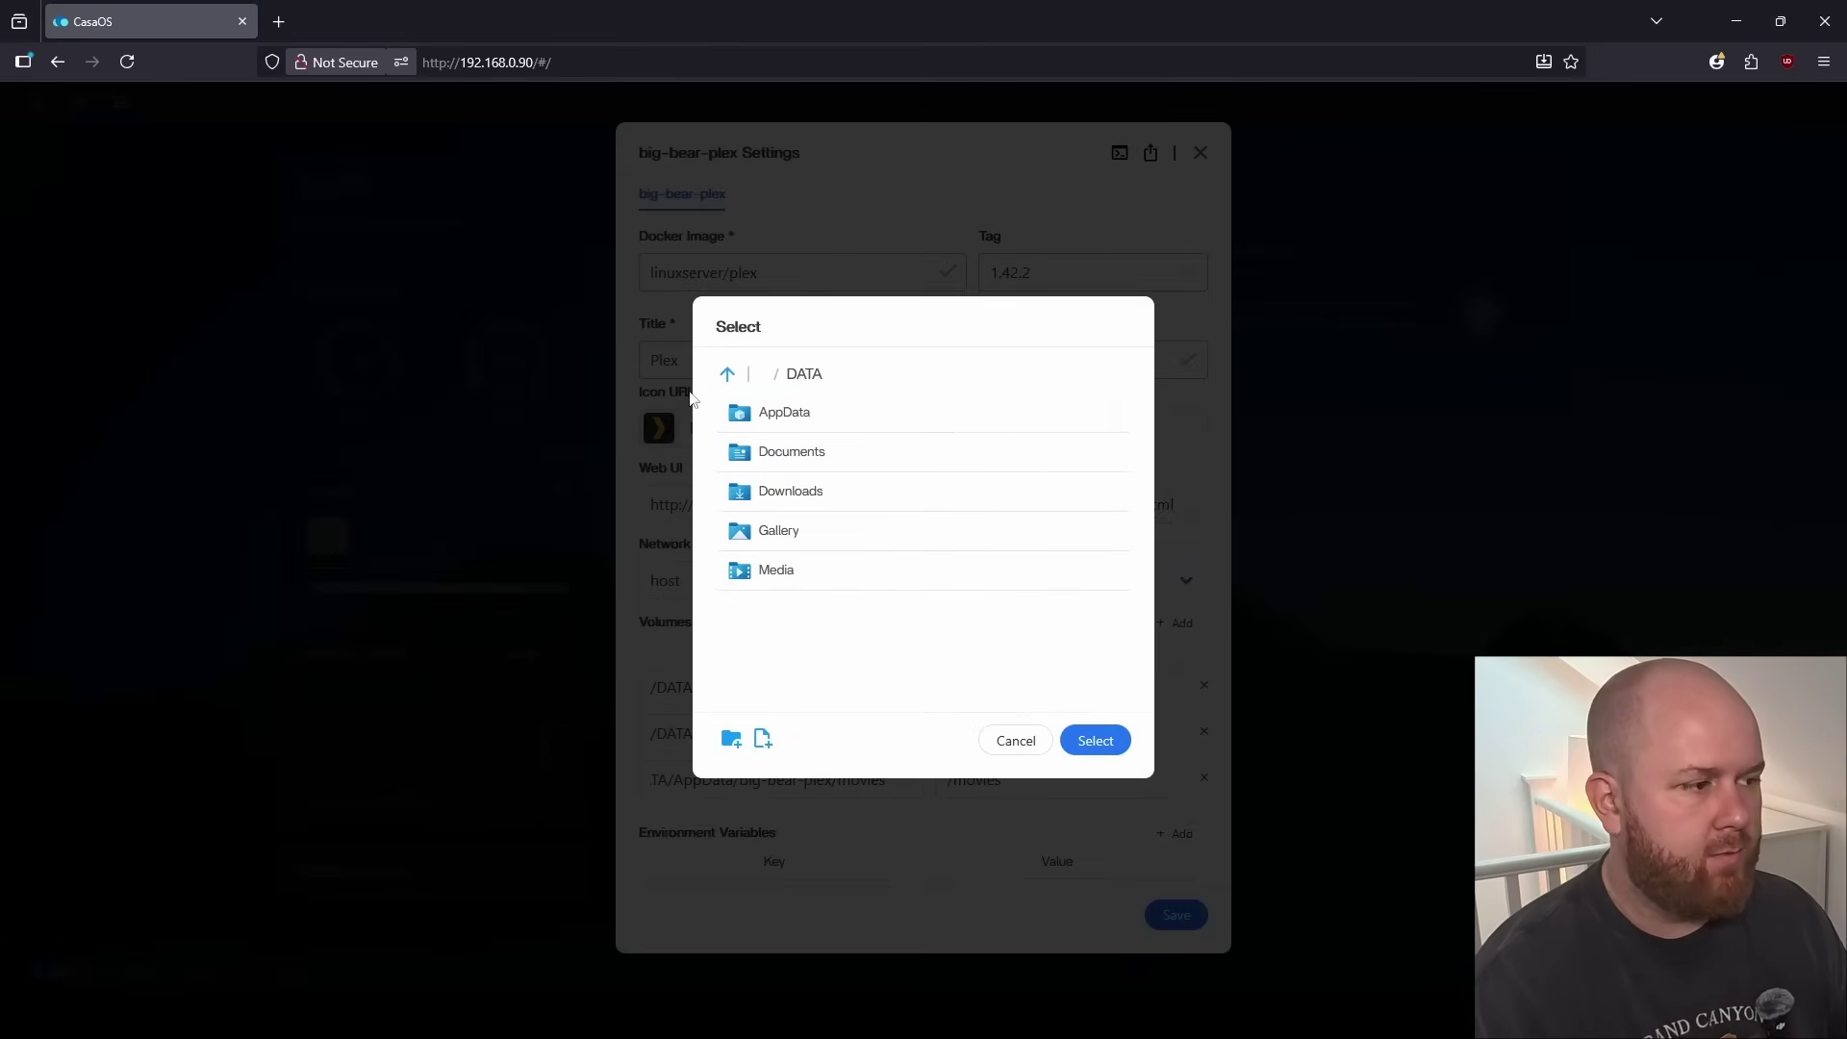
click(783, 578)
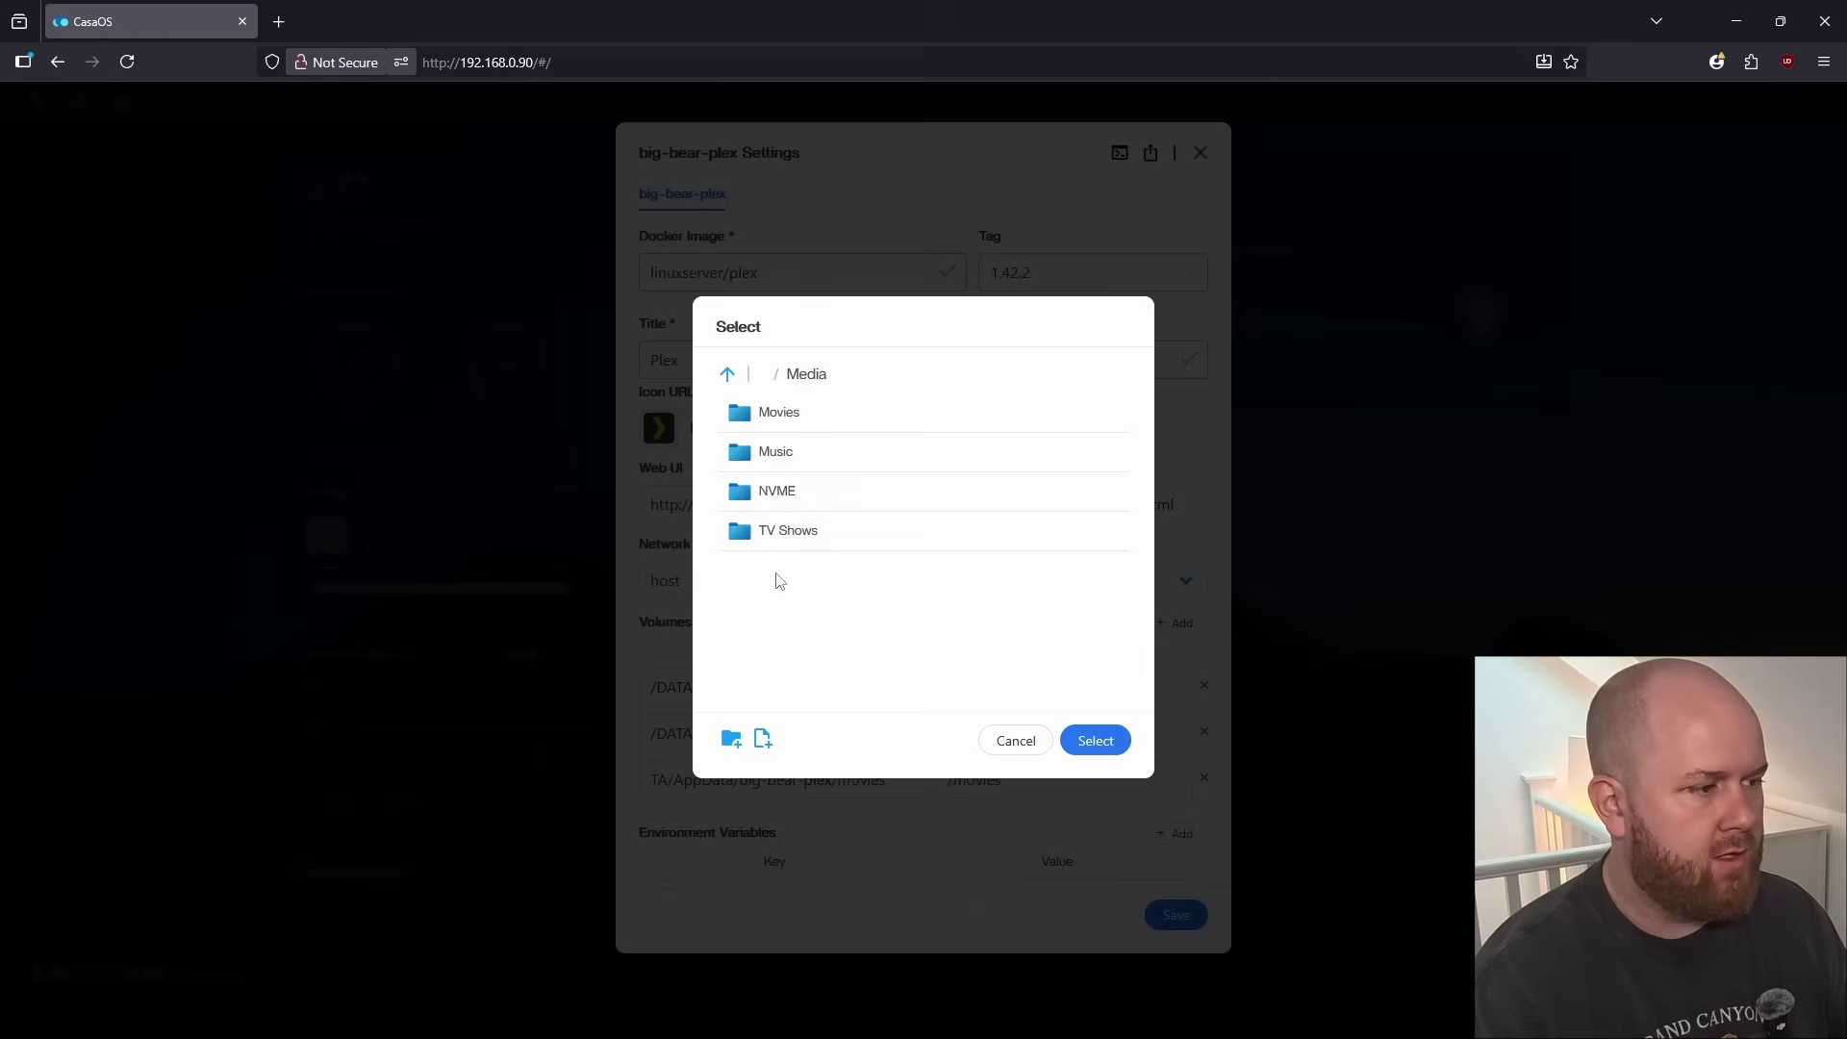
click(790, 501)
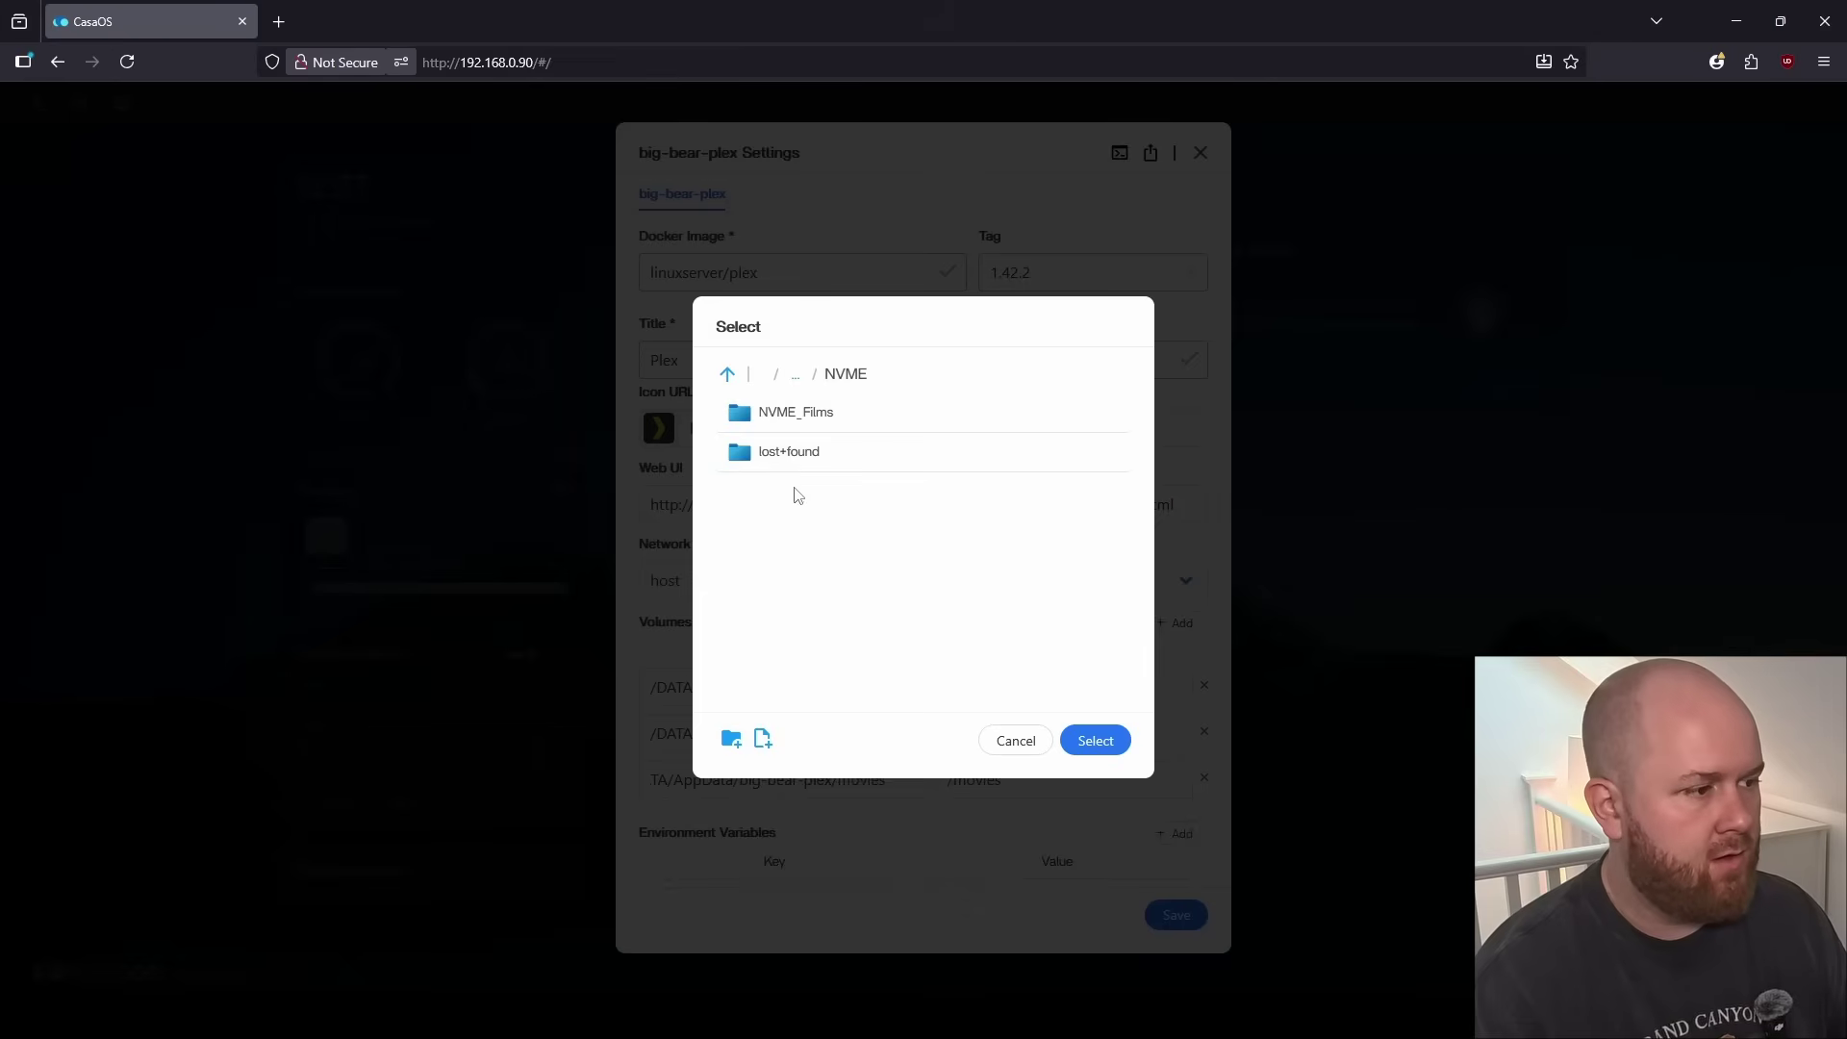
click(815, 427)
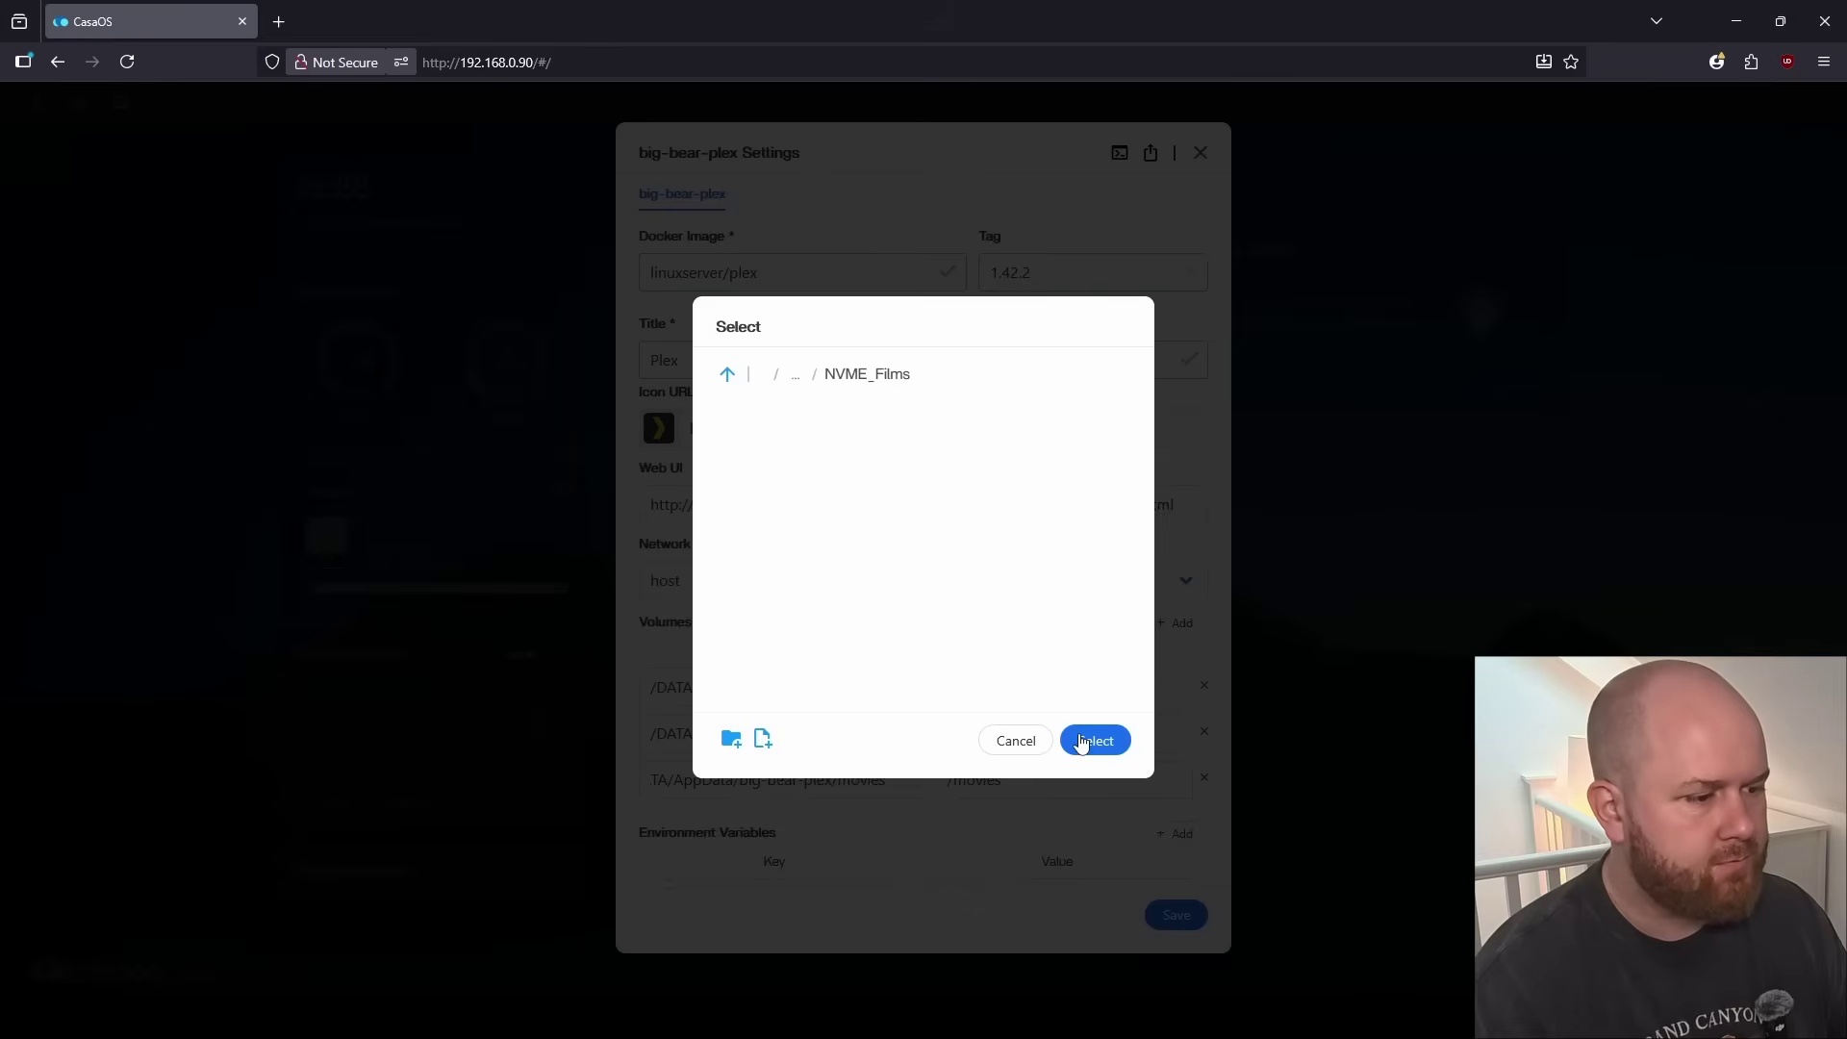
click(1068, 749)
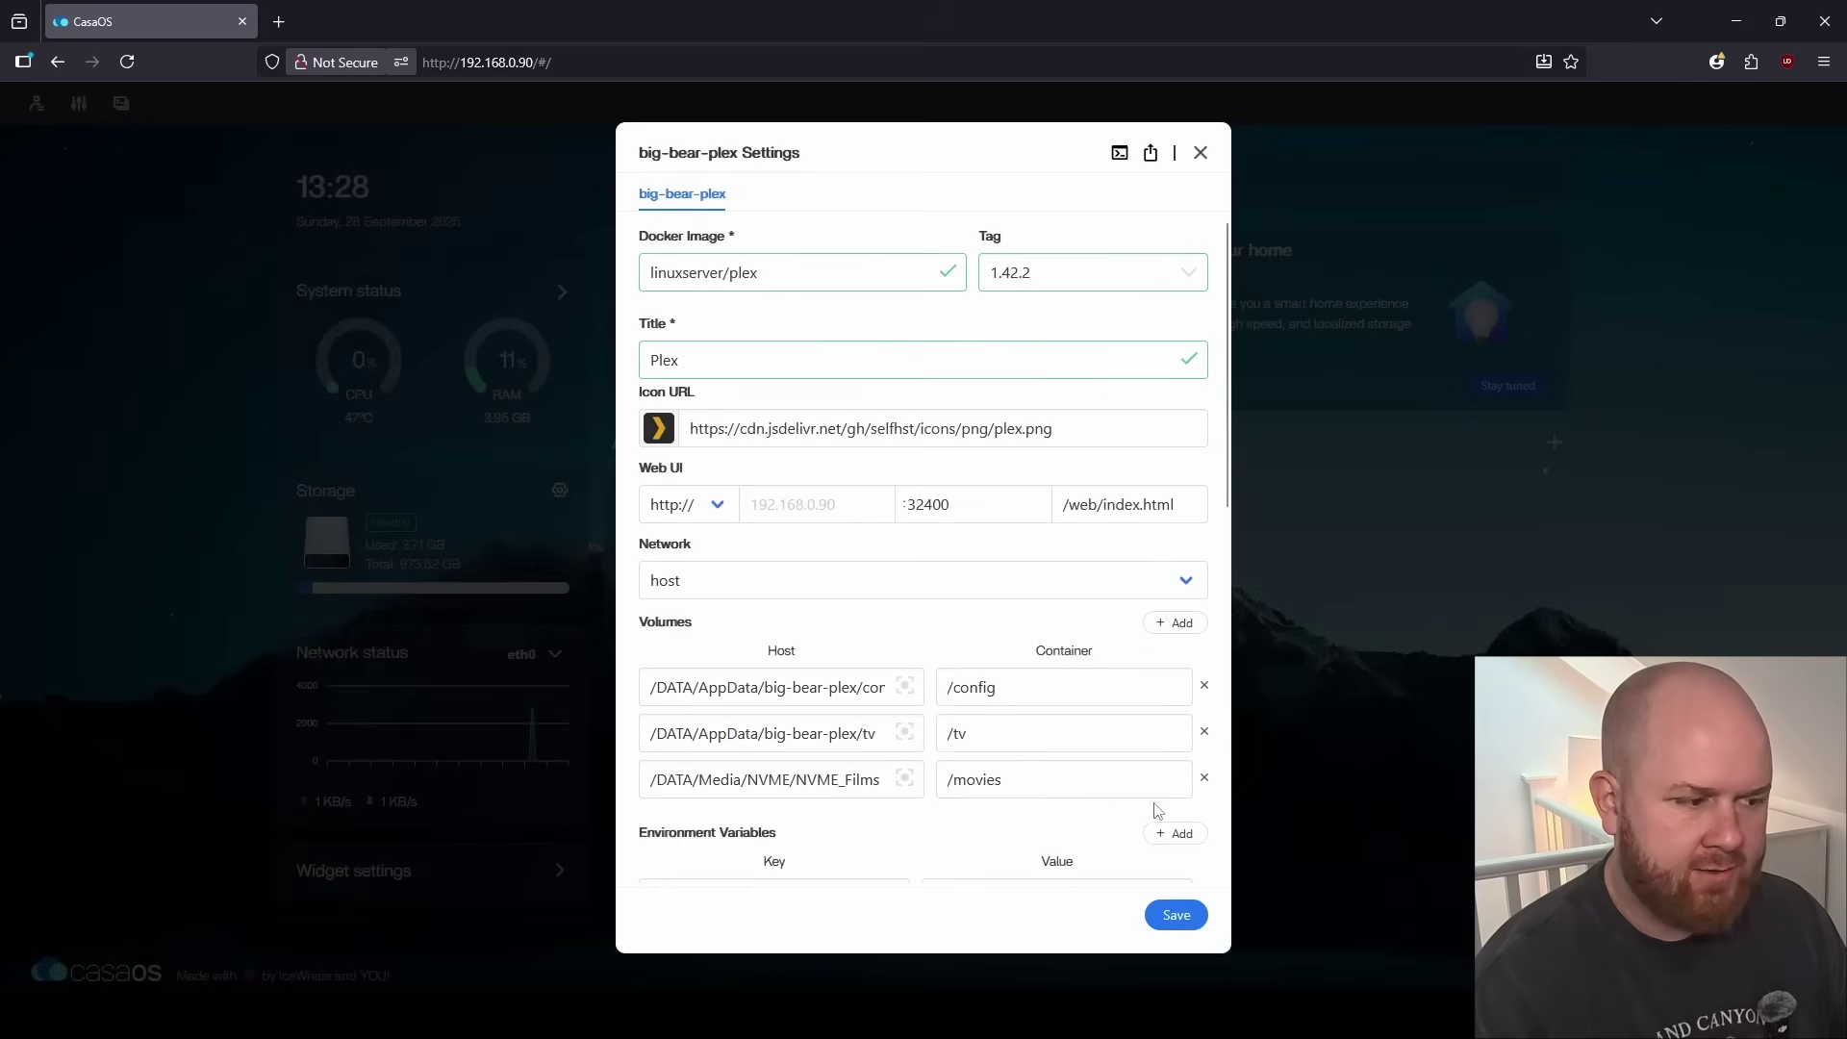
click(1177, 918)
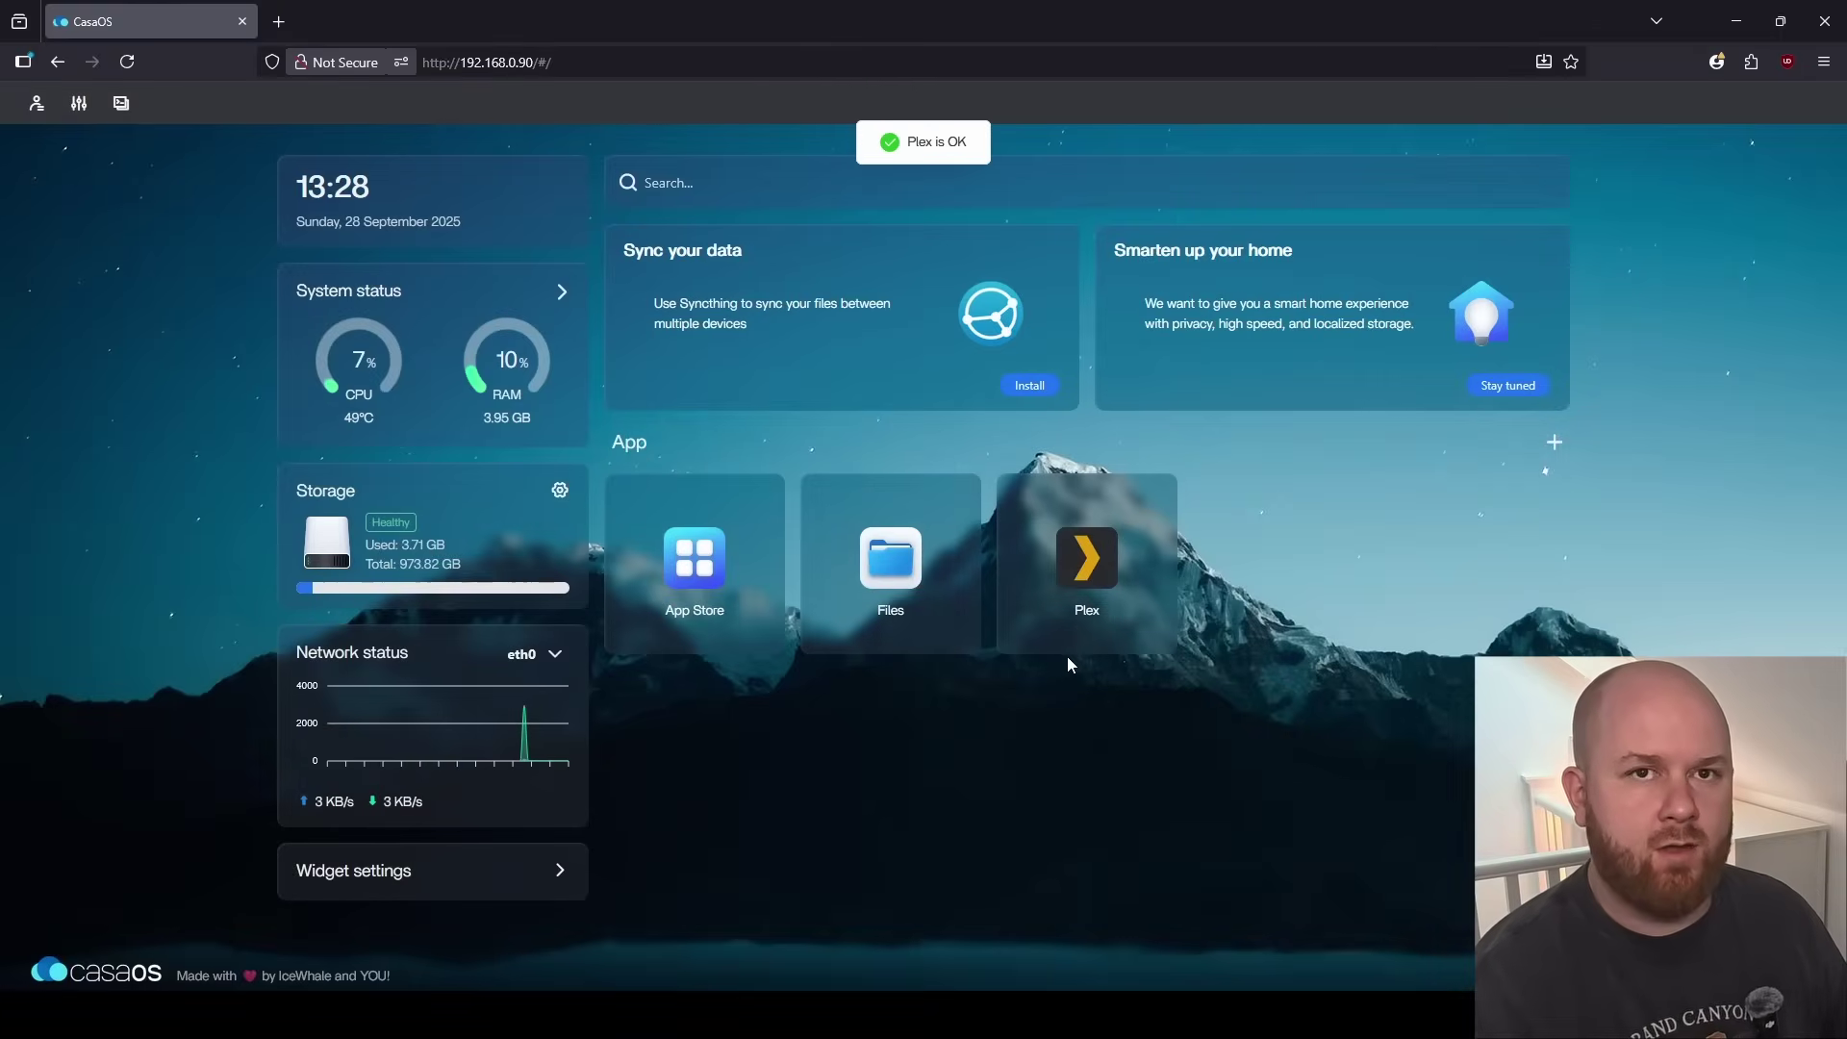
click(1091, 558)
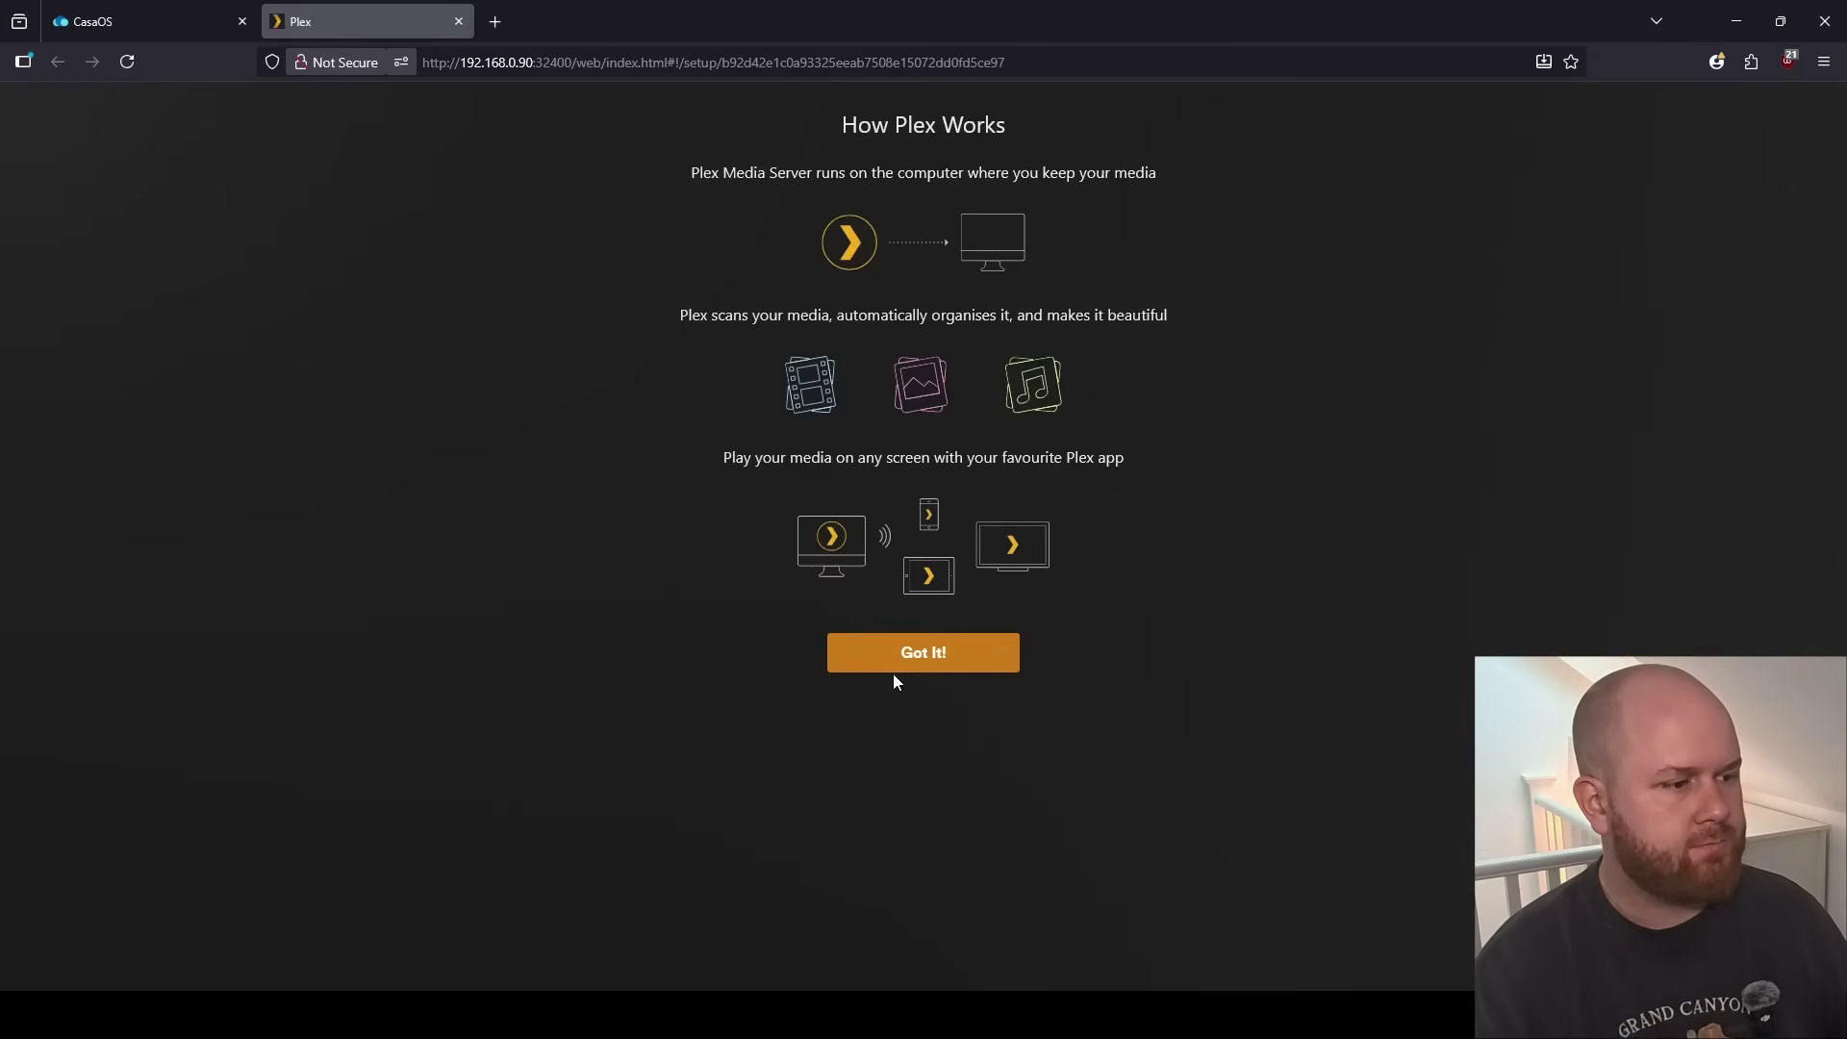
- Dismiss the Plex intro and upgrade offer, then give the server a new name
click(914, 666)
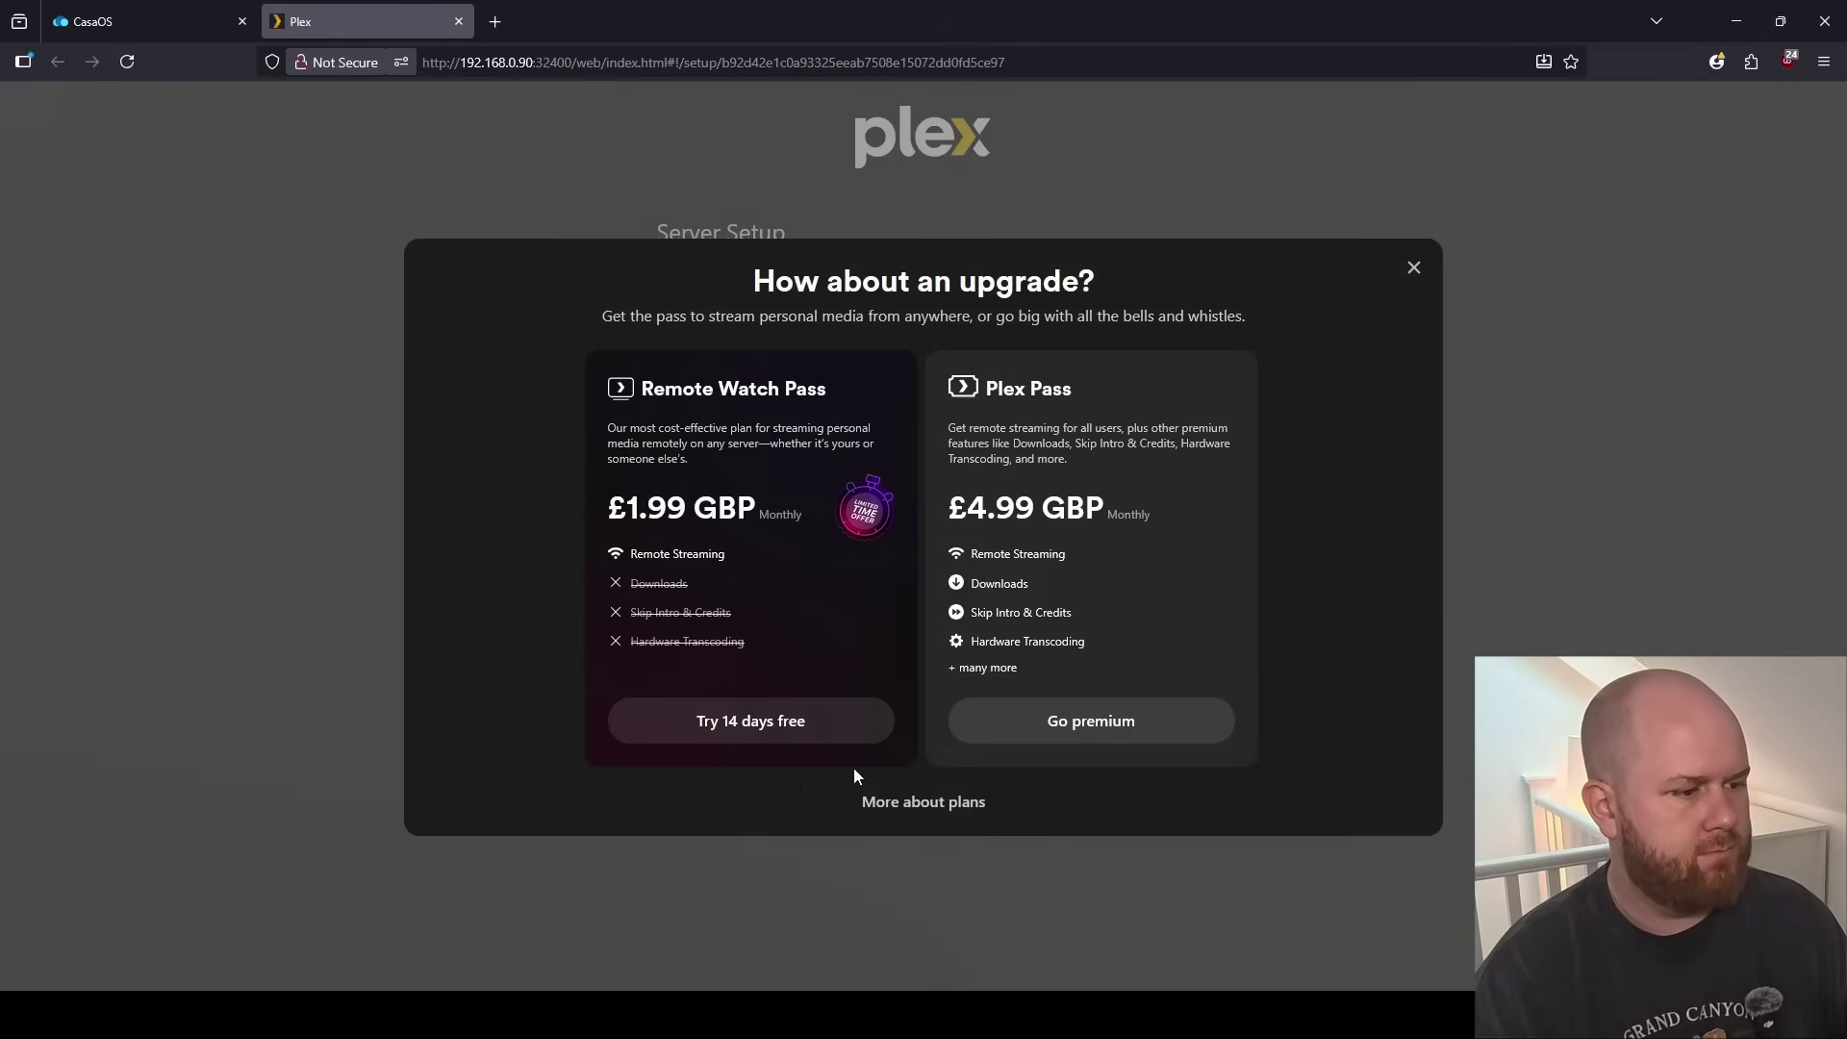
click(1414, 267)
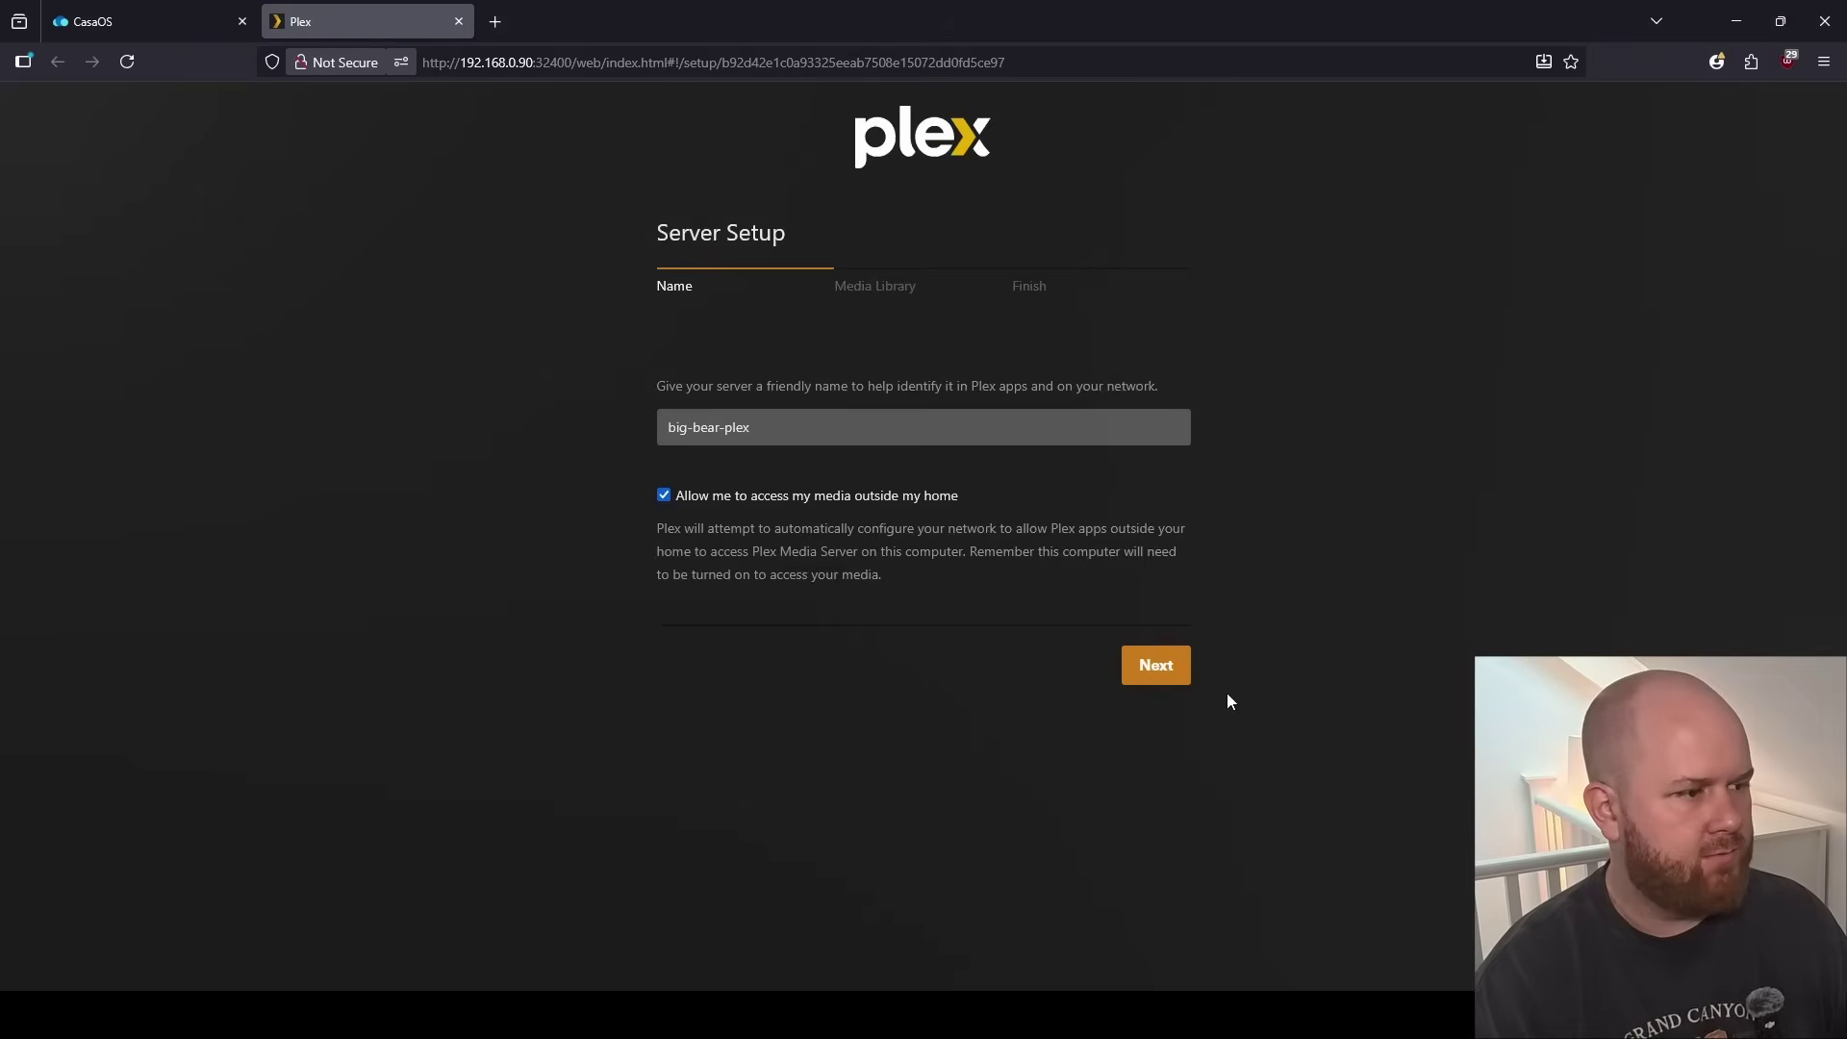
triple_click(835, 418)
text(jo)
key(BackSpace)
key(BackSpace)
text(Jo)
key(BackSpace)
key(BackSpace)
text(JCJ House)
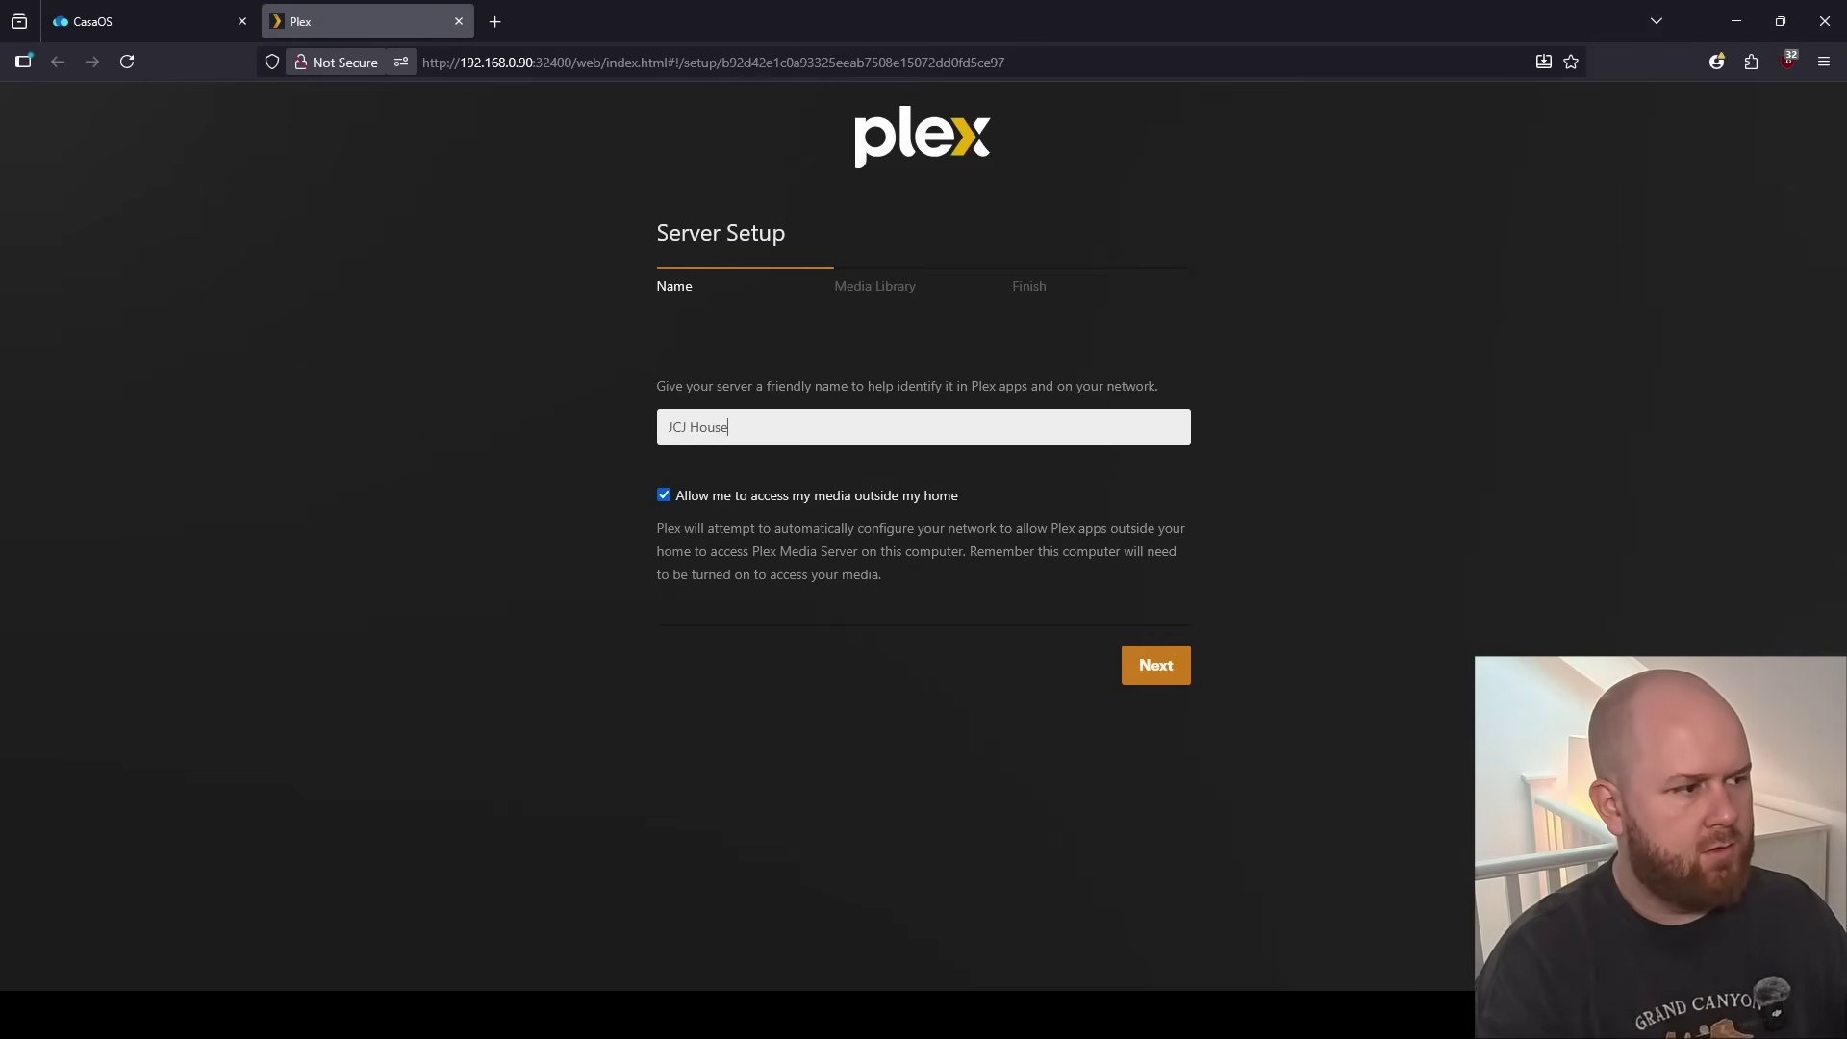
key(Return)
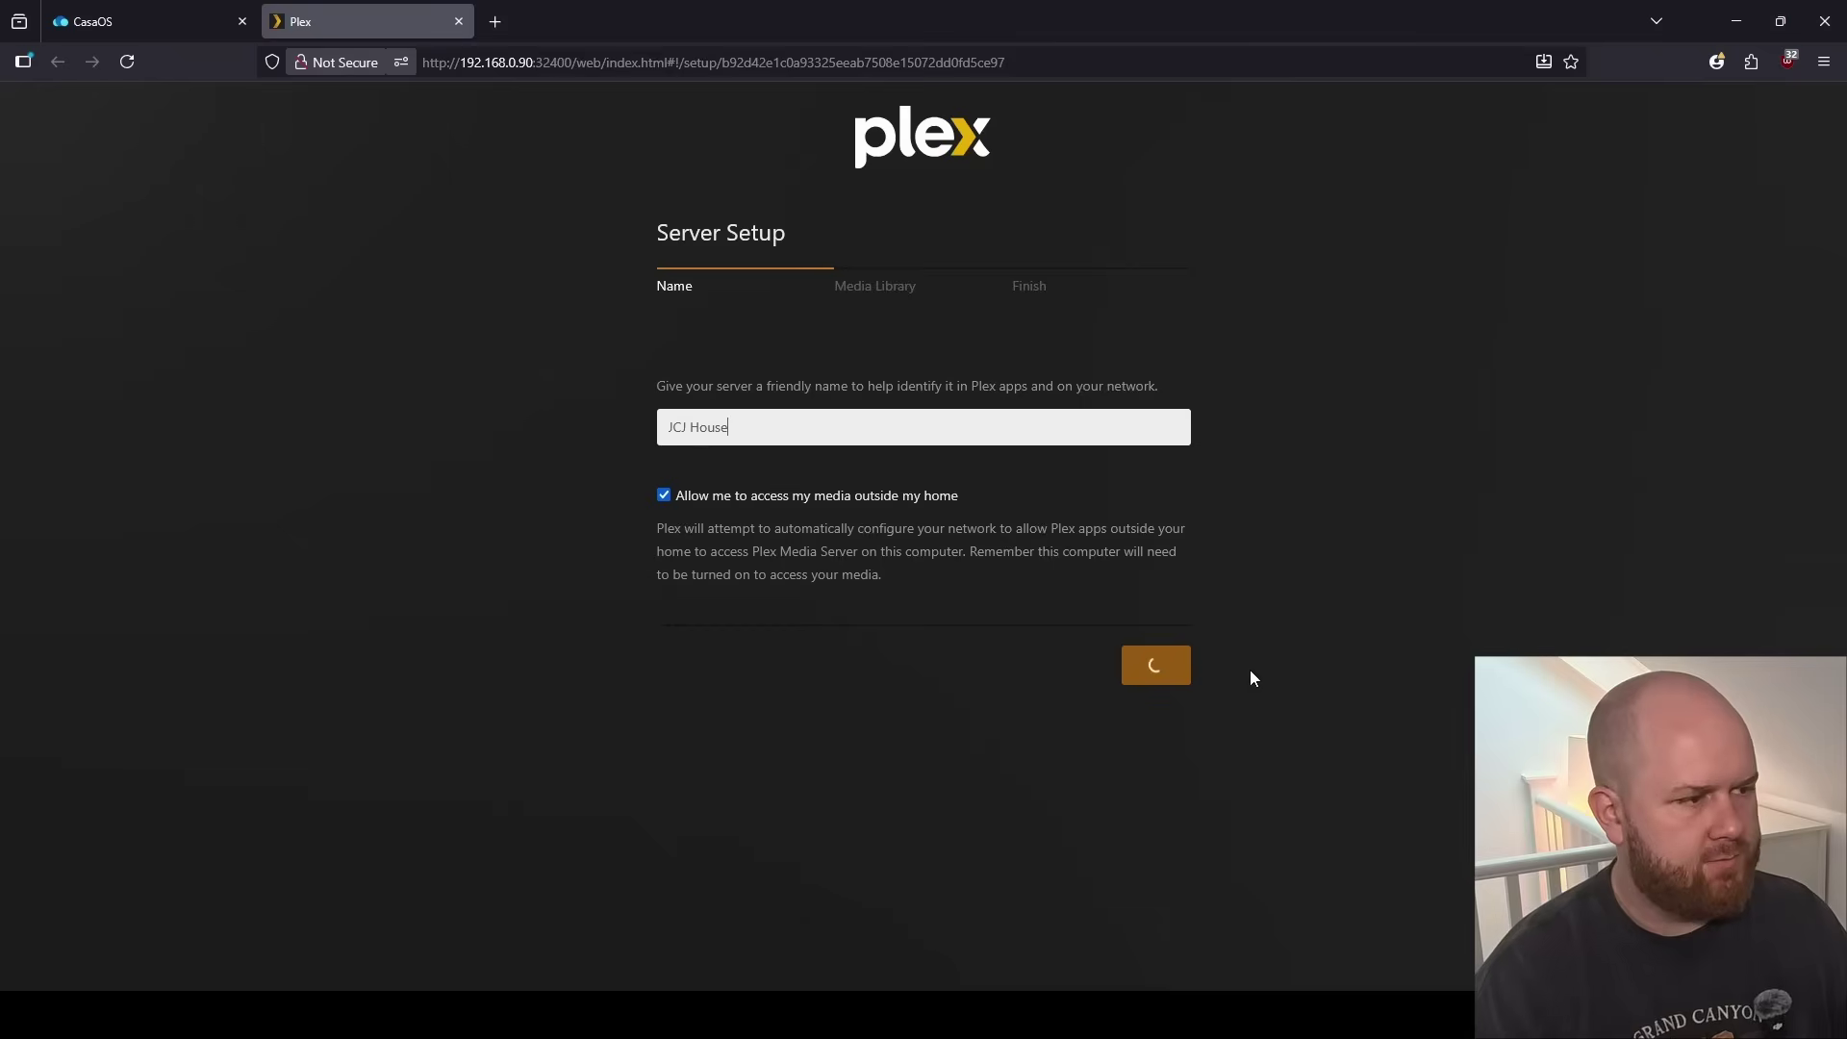
- Add a Films library from the /movies folder and finish the Plex setup
click(898, 493)
click(819, 335)
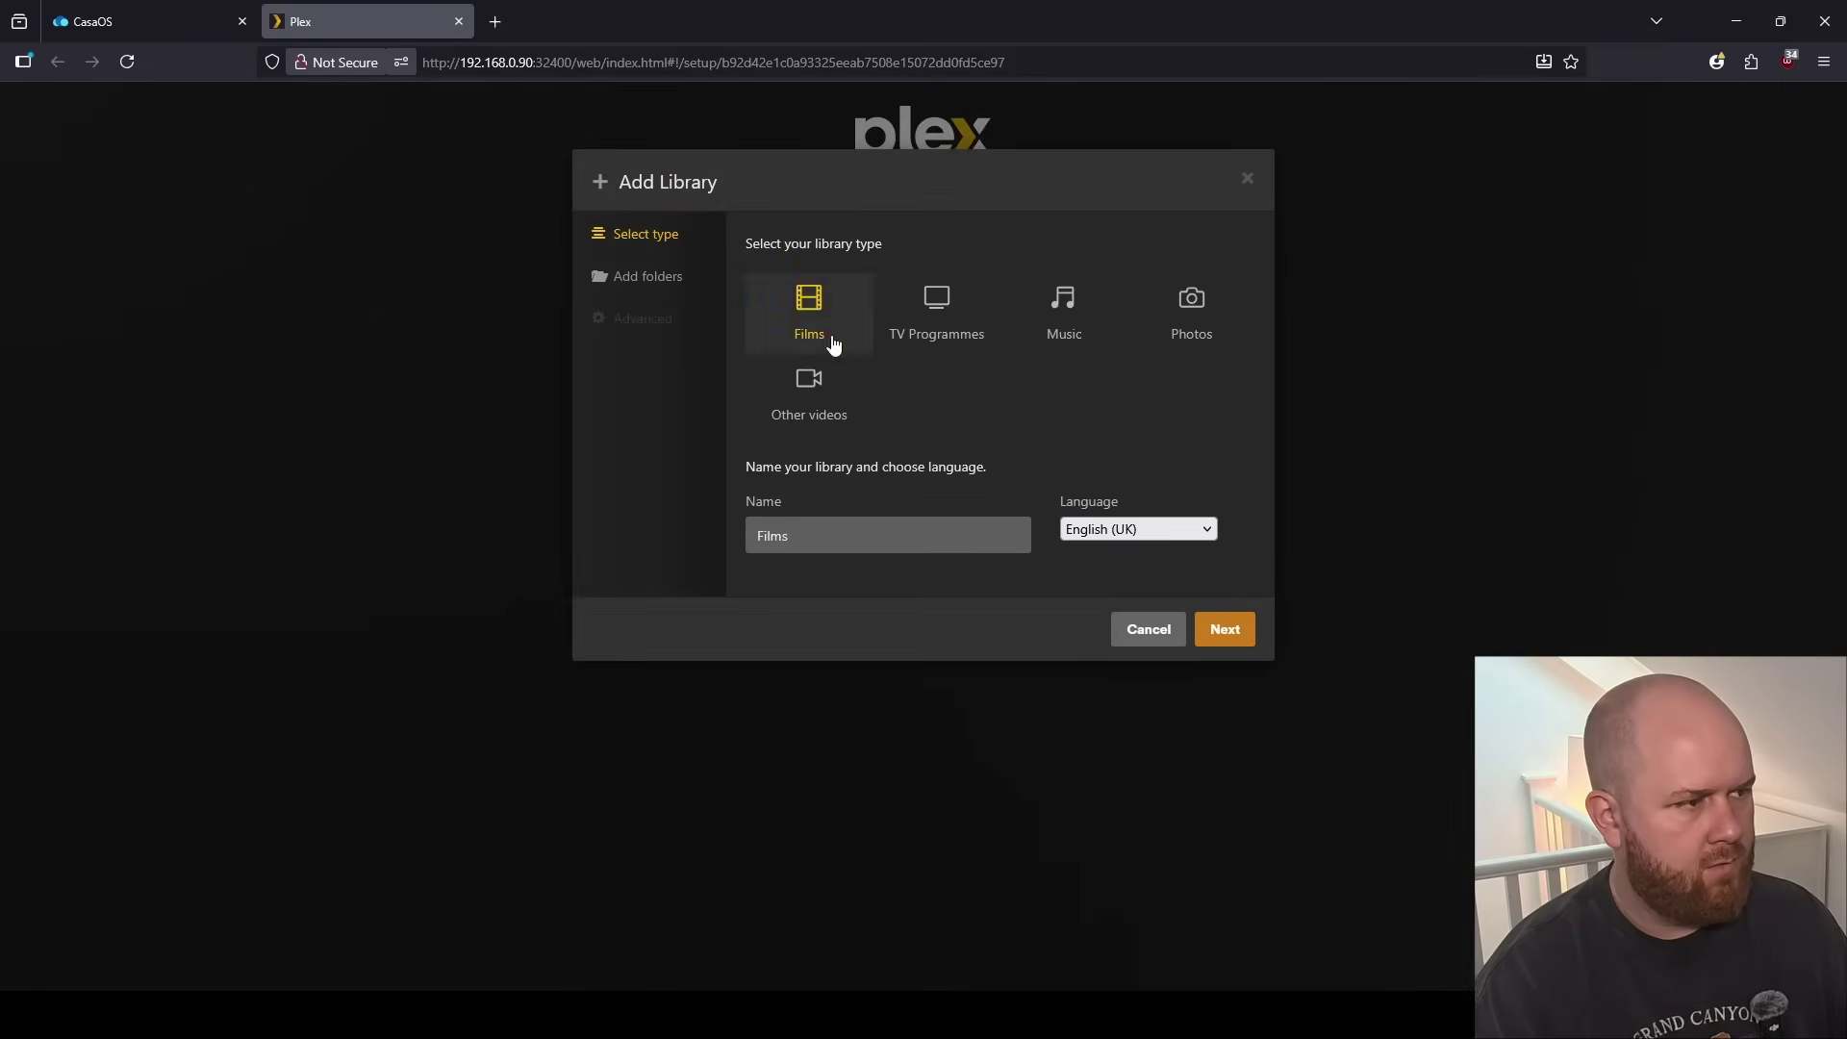
click(1246, 631)
click(1007, 306)
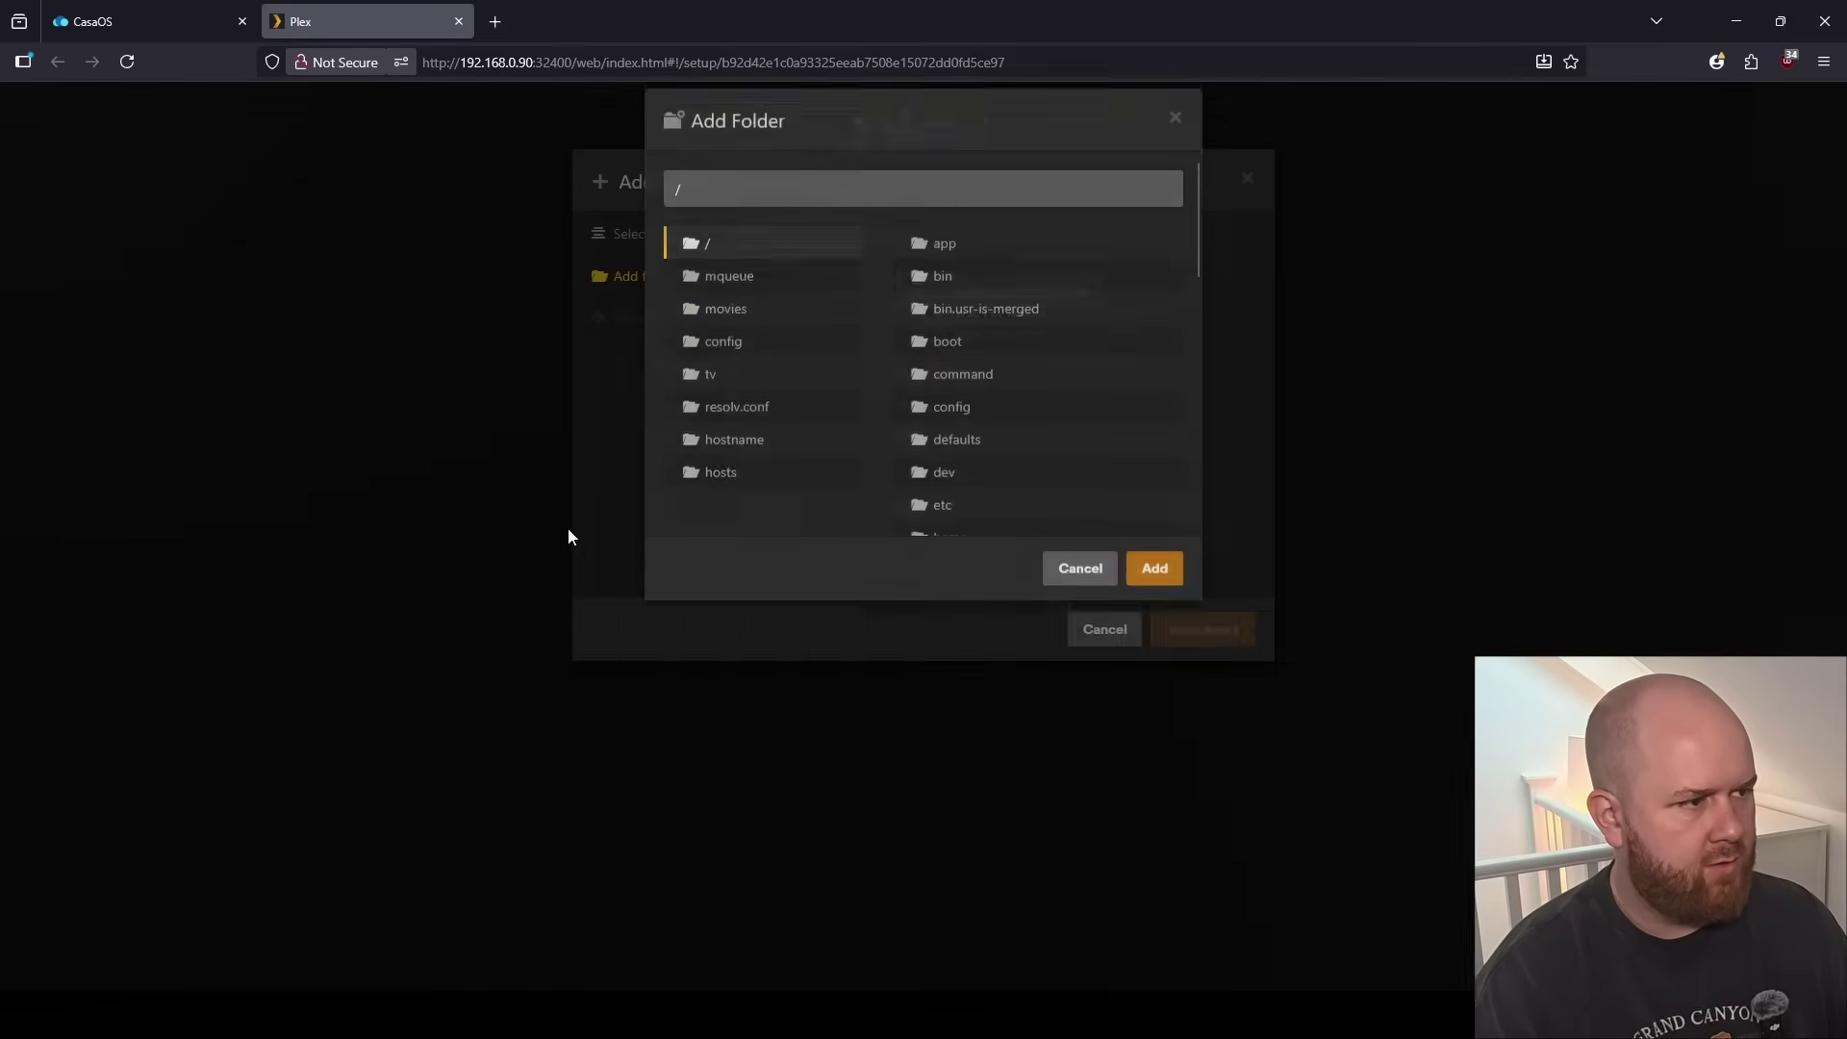
click(754, 374)
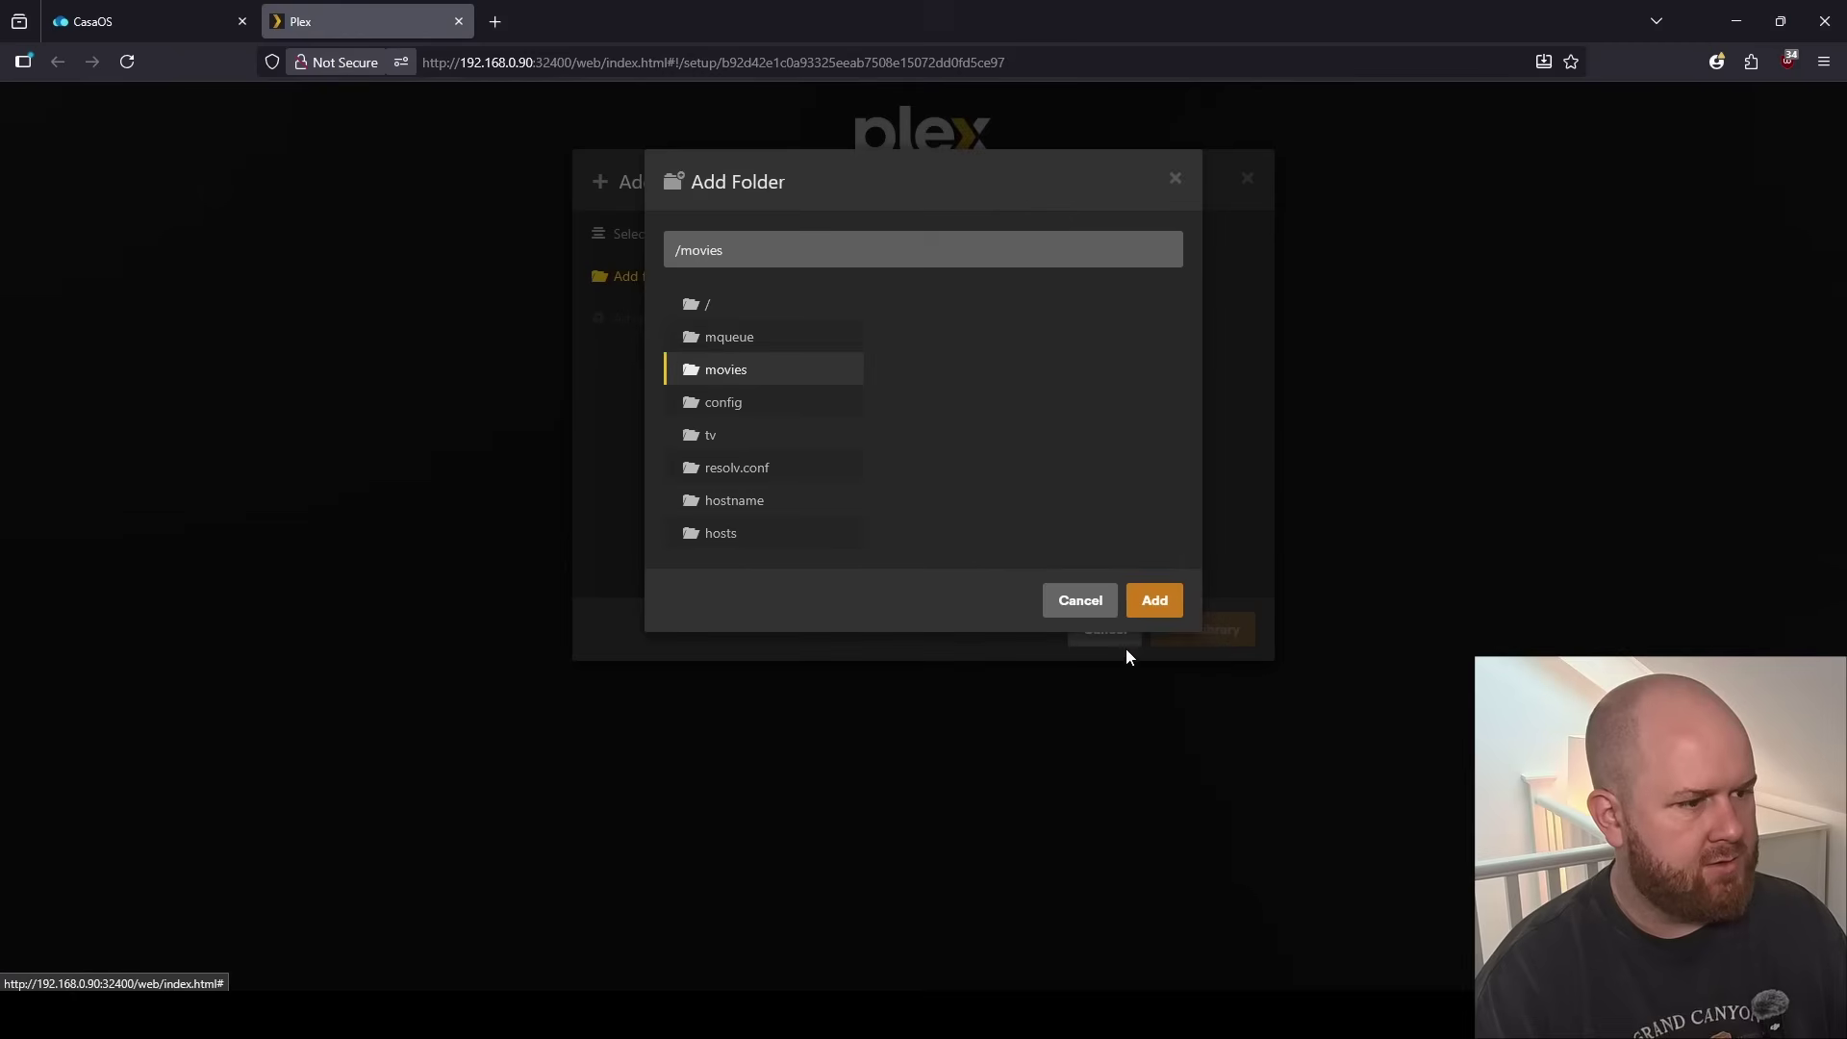
click(1156, 602)
click(1201, 631)
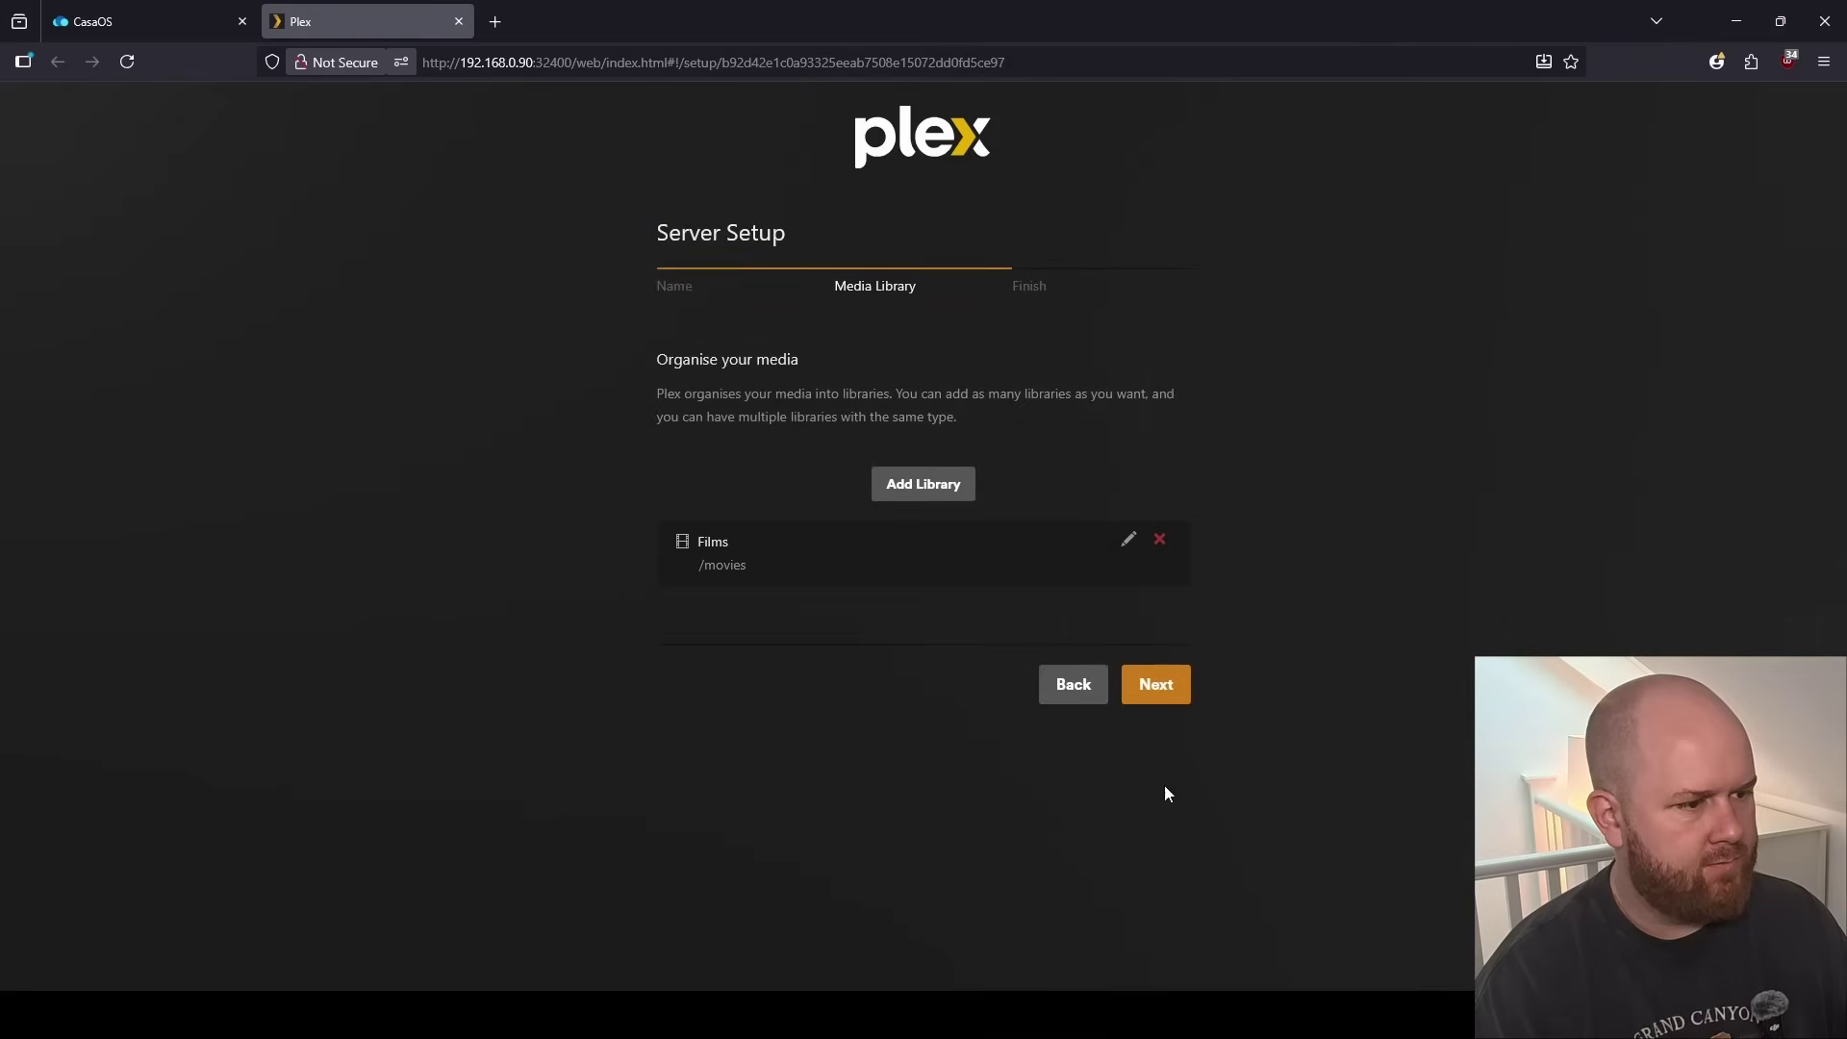
click(1155, 686)
click(1153, 664)
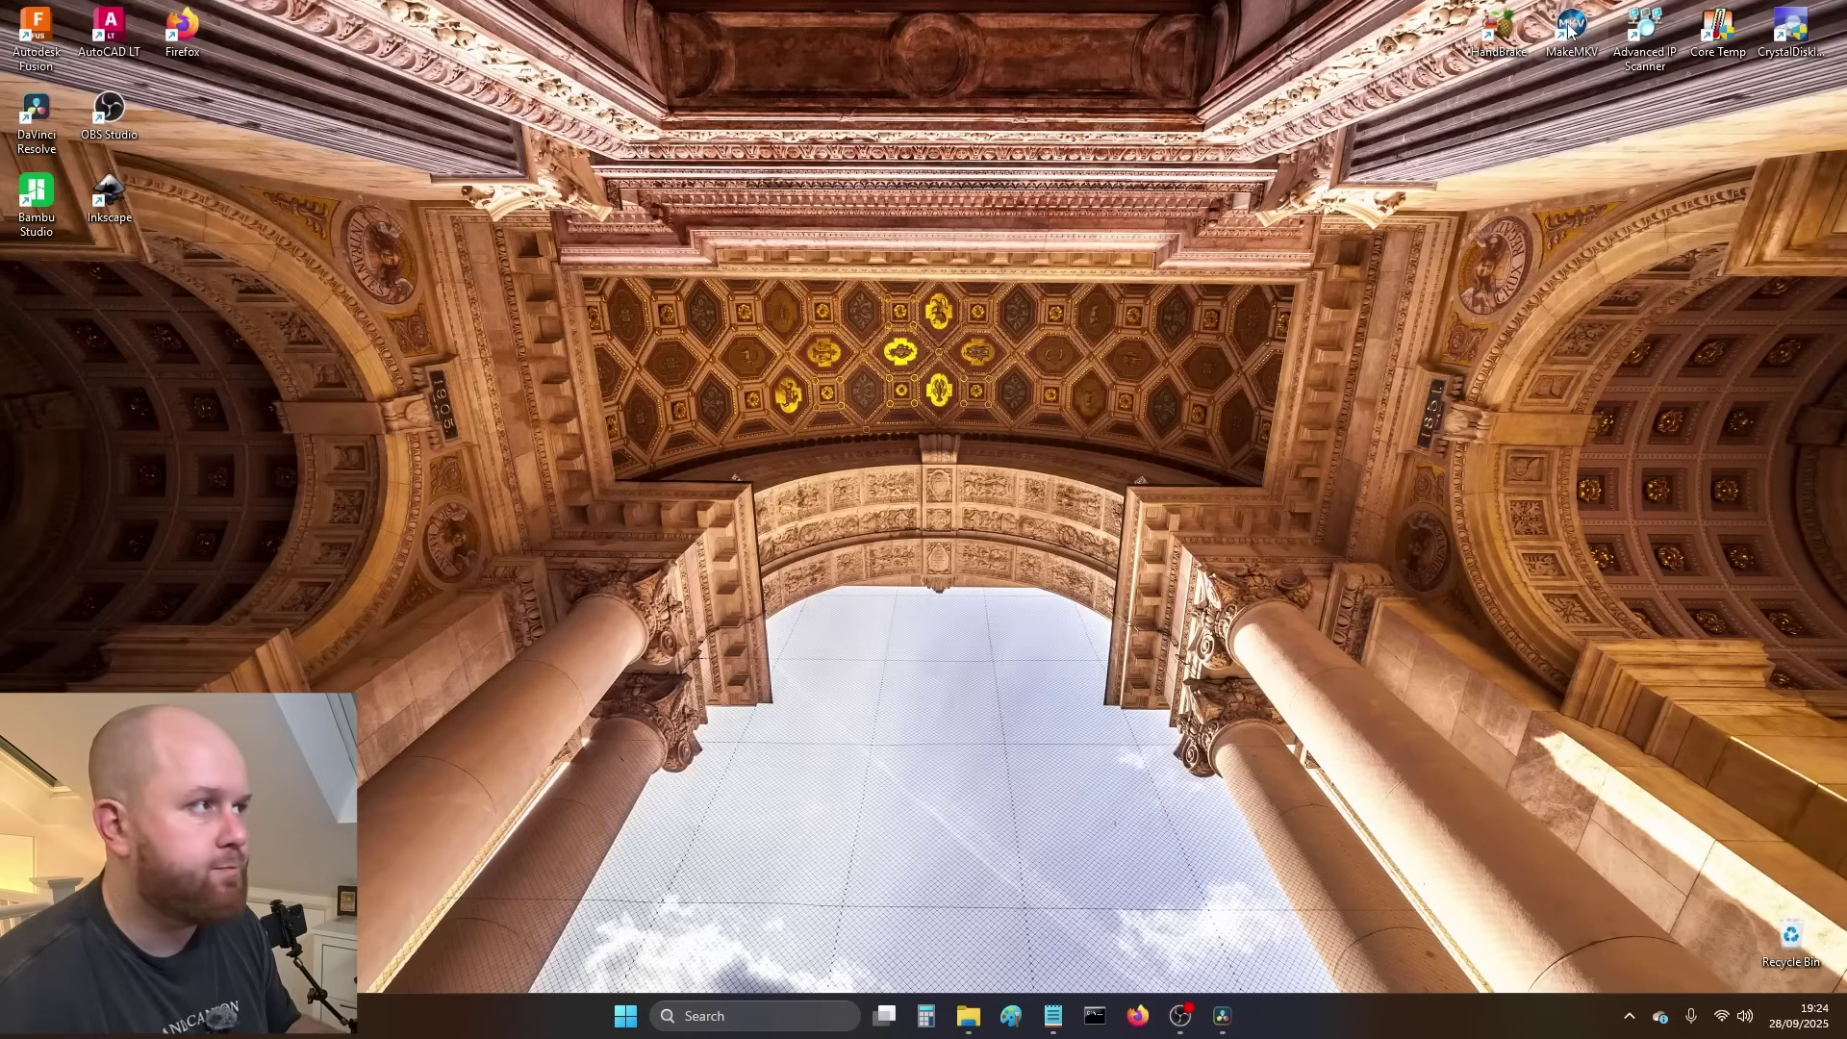
- Launch MakeMKV and scan The Jungle Book Diamond Edition DVD, listing its five titles
double_click(1571, 28)
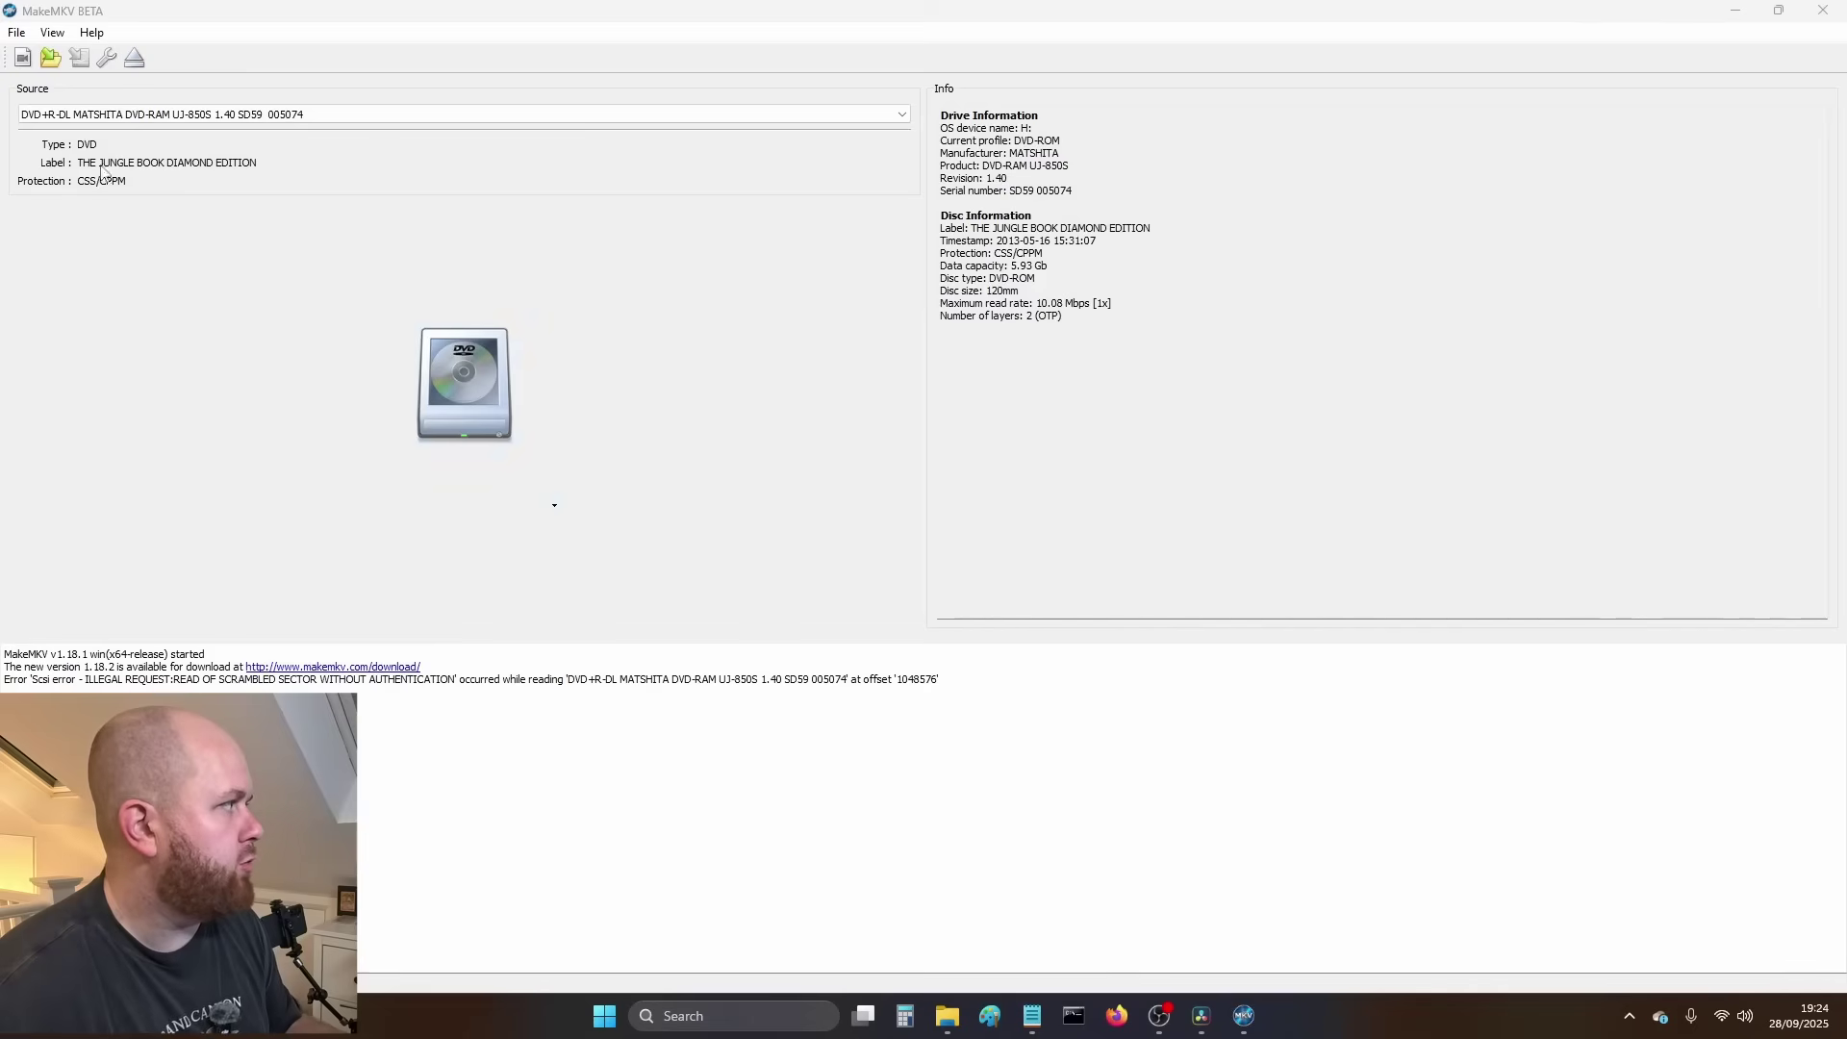
click(464, 408)
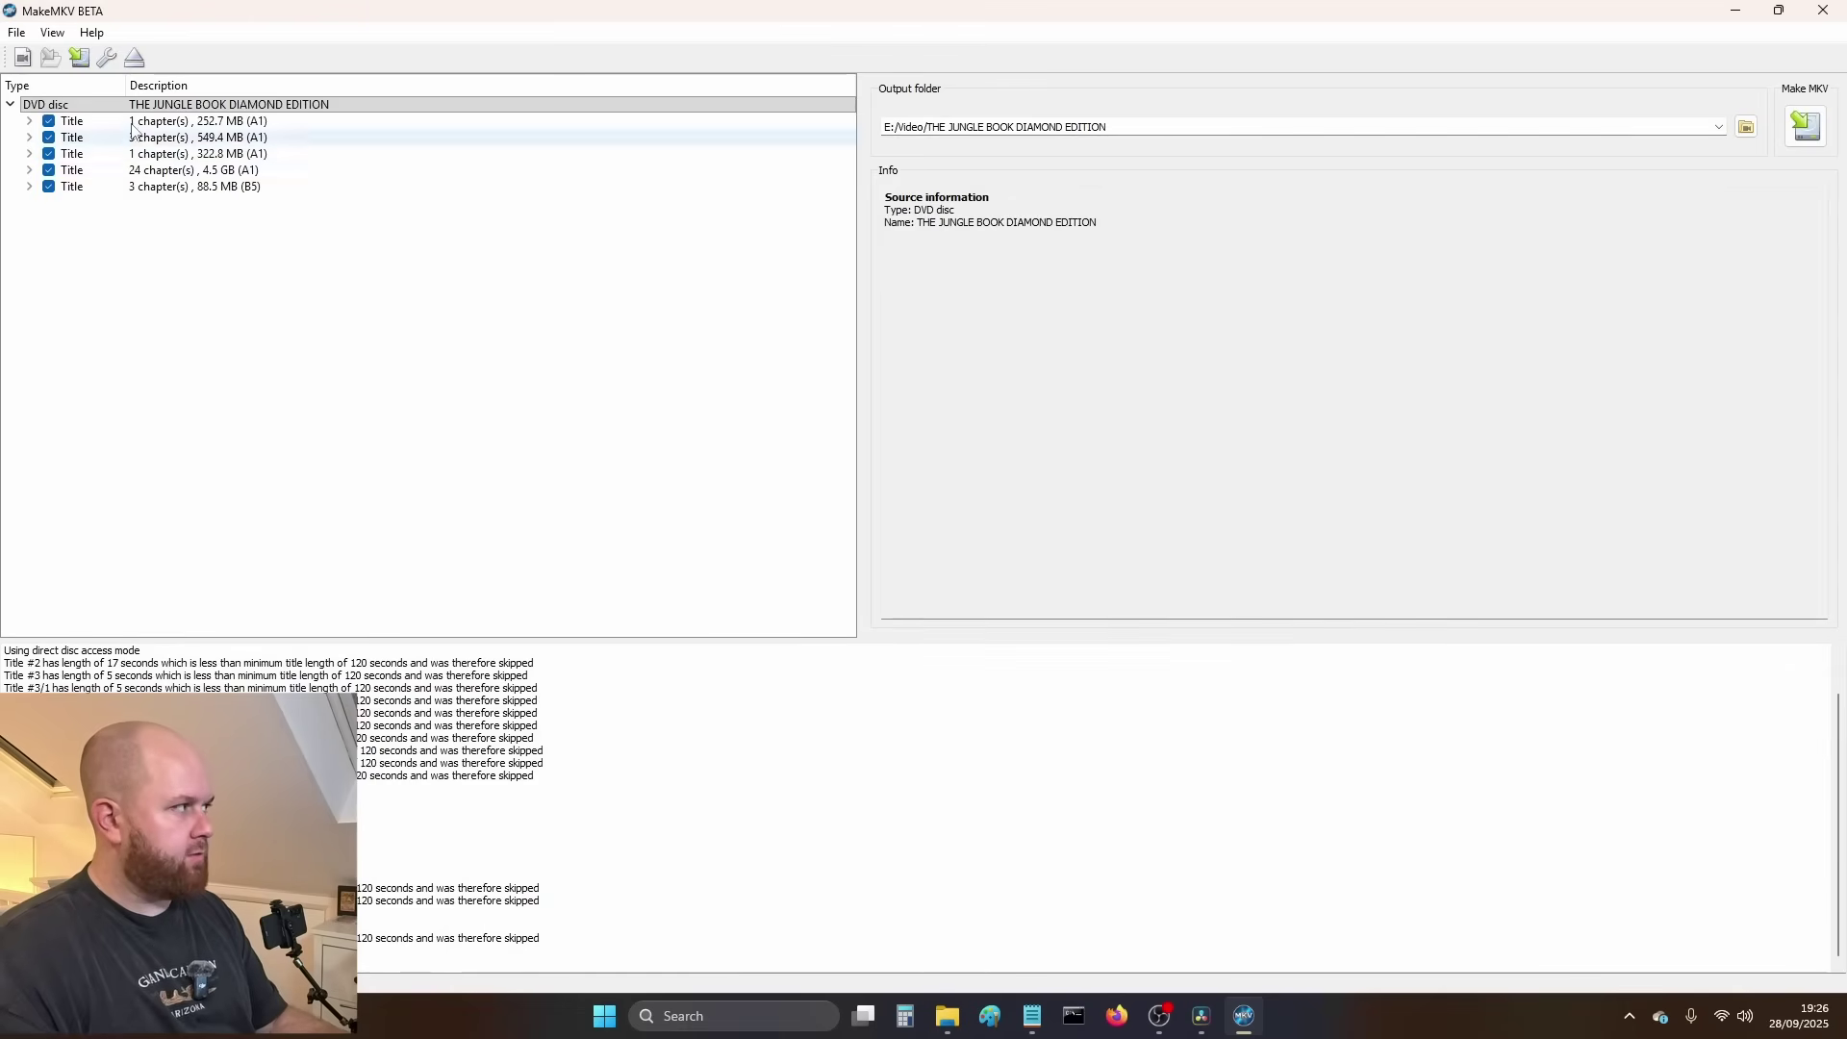
- Untick the four other titles so only the 24-chapter main title is ripped
click(48, 187)
click(48, 153)
click(48, 137)
click(49, 121)
- Remove the French, Dutch and Hindi audio and the unwanted subtitle tracks from the main title
click(28, 171)
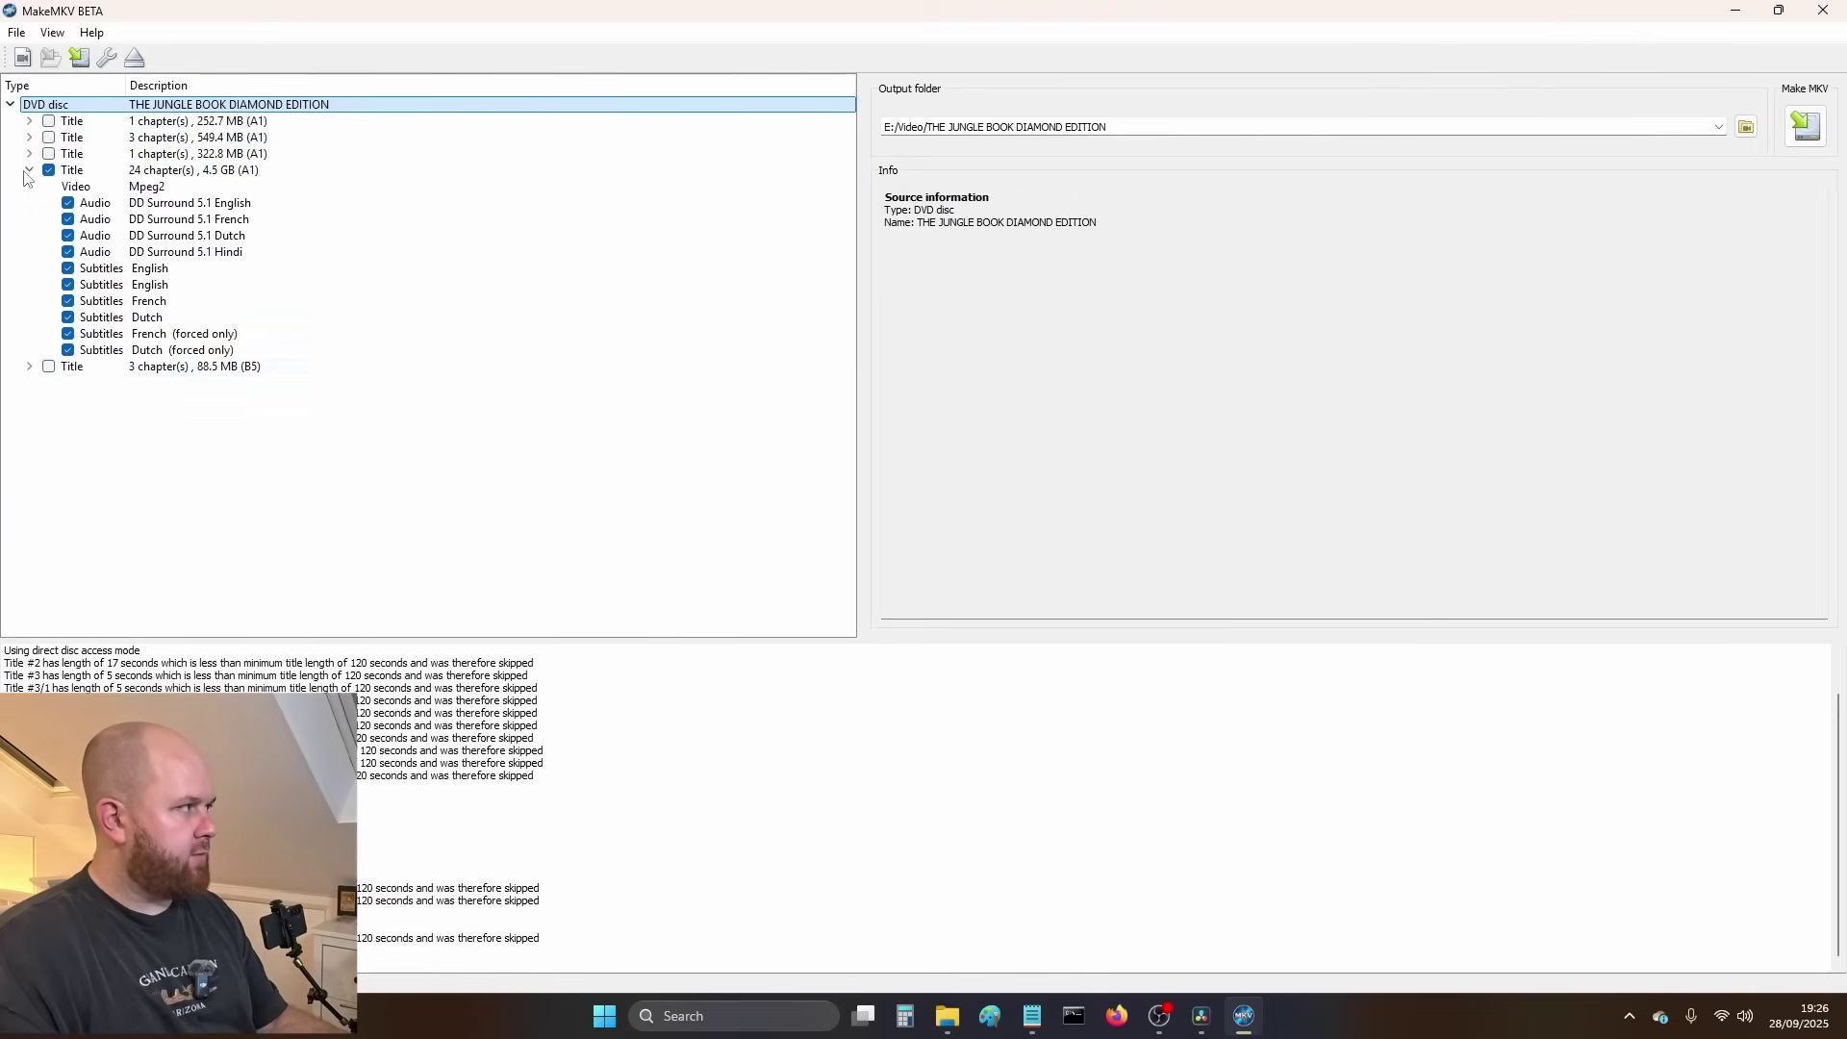
click(67, 350)
click(96, 334)
click(67, 318)
click(67, 301)
click(67, 334)
click(67, 285)
click(67, 268)
click(67, 252)
click(67, 236)
click(86, 219)
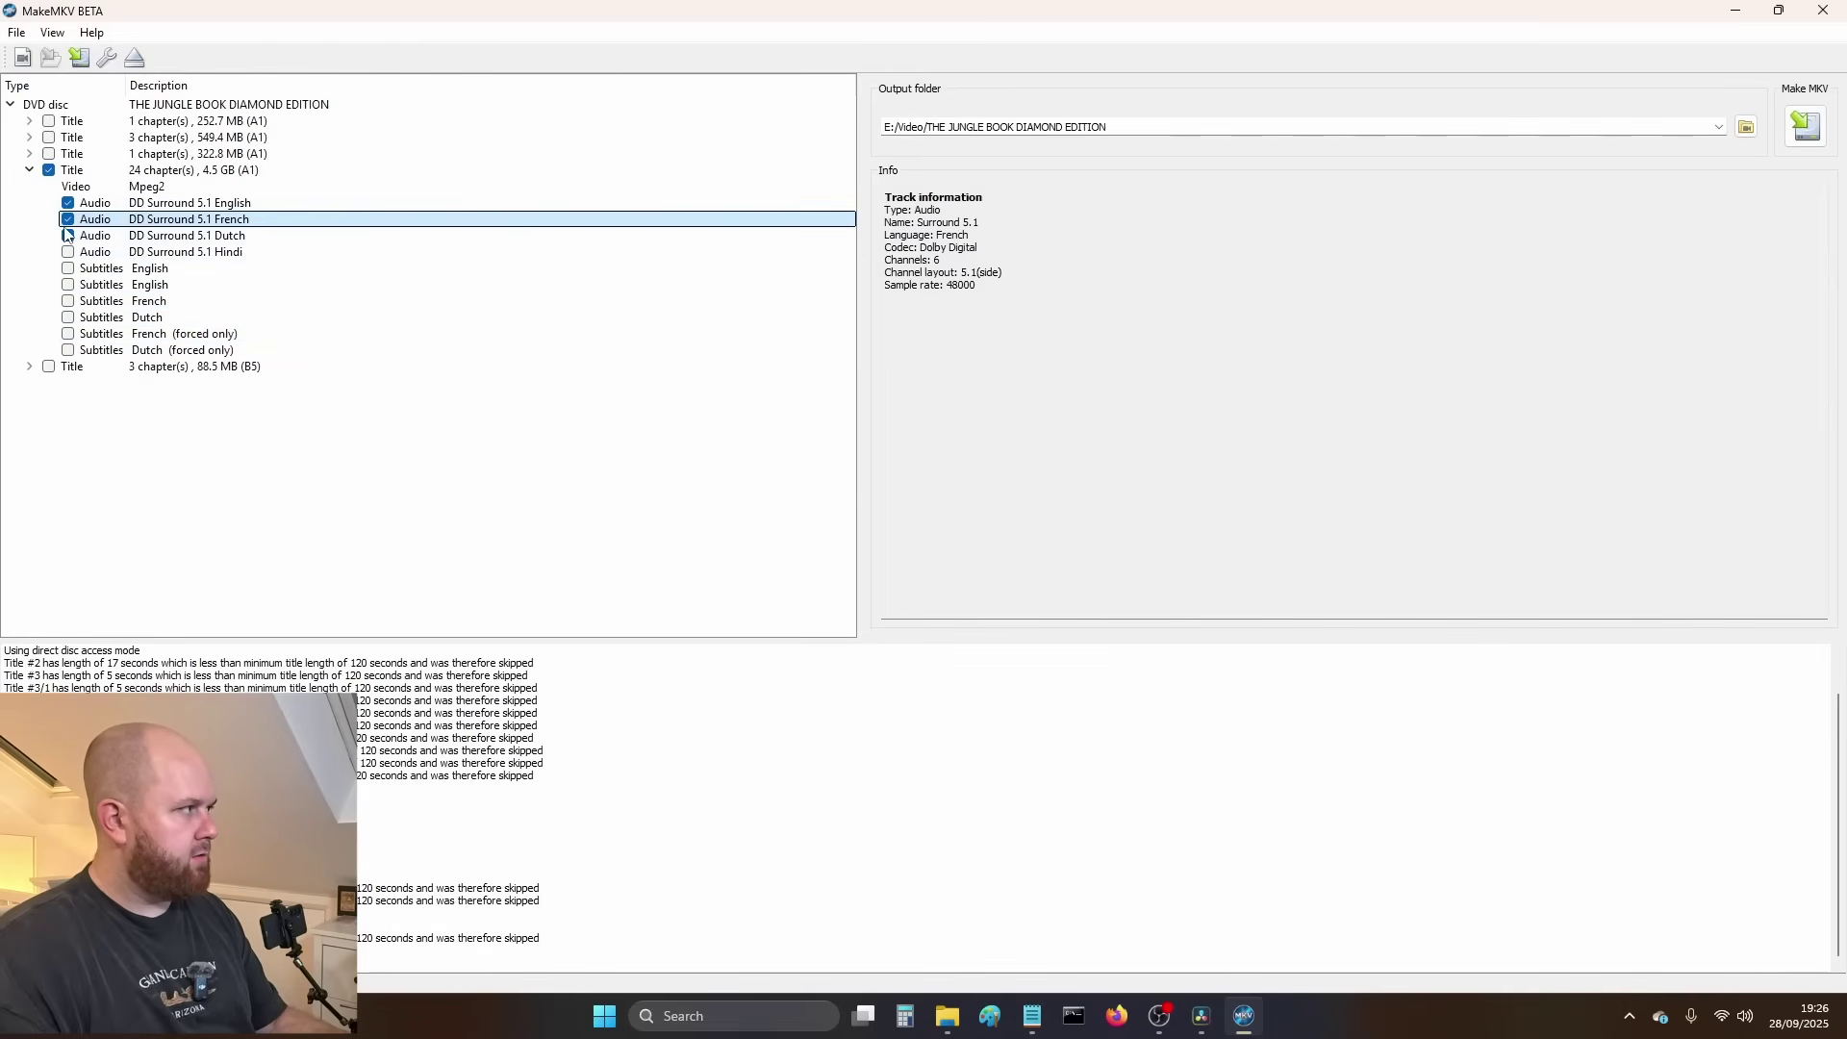
click(67, 219)
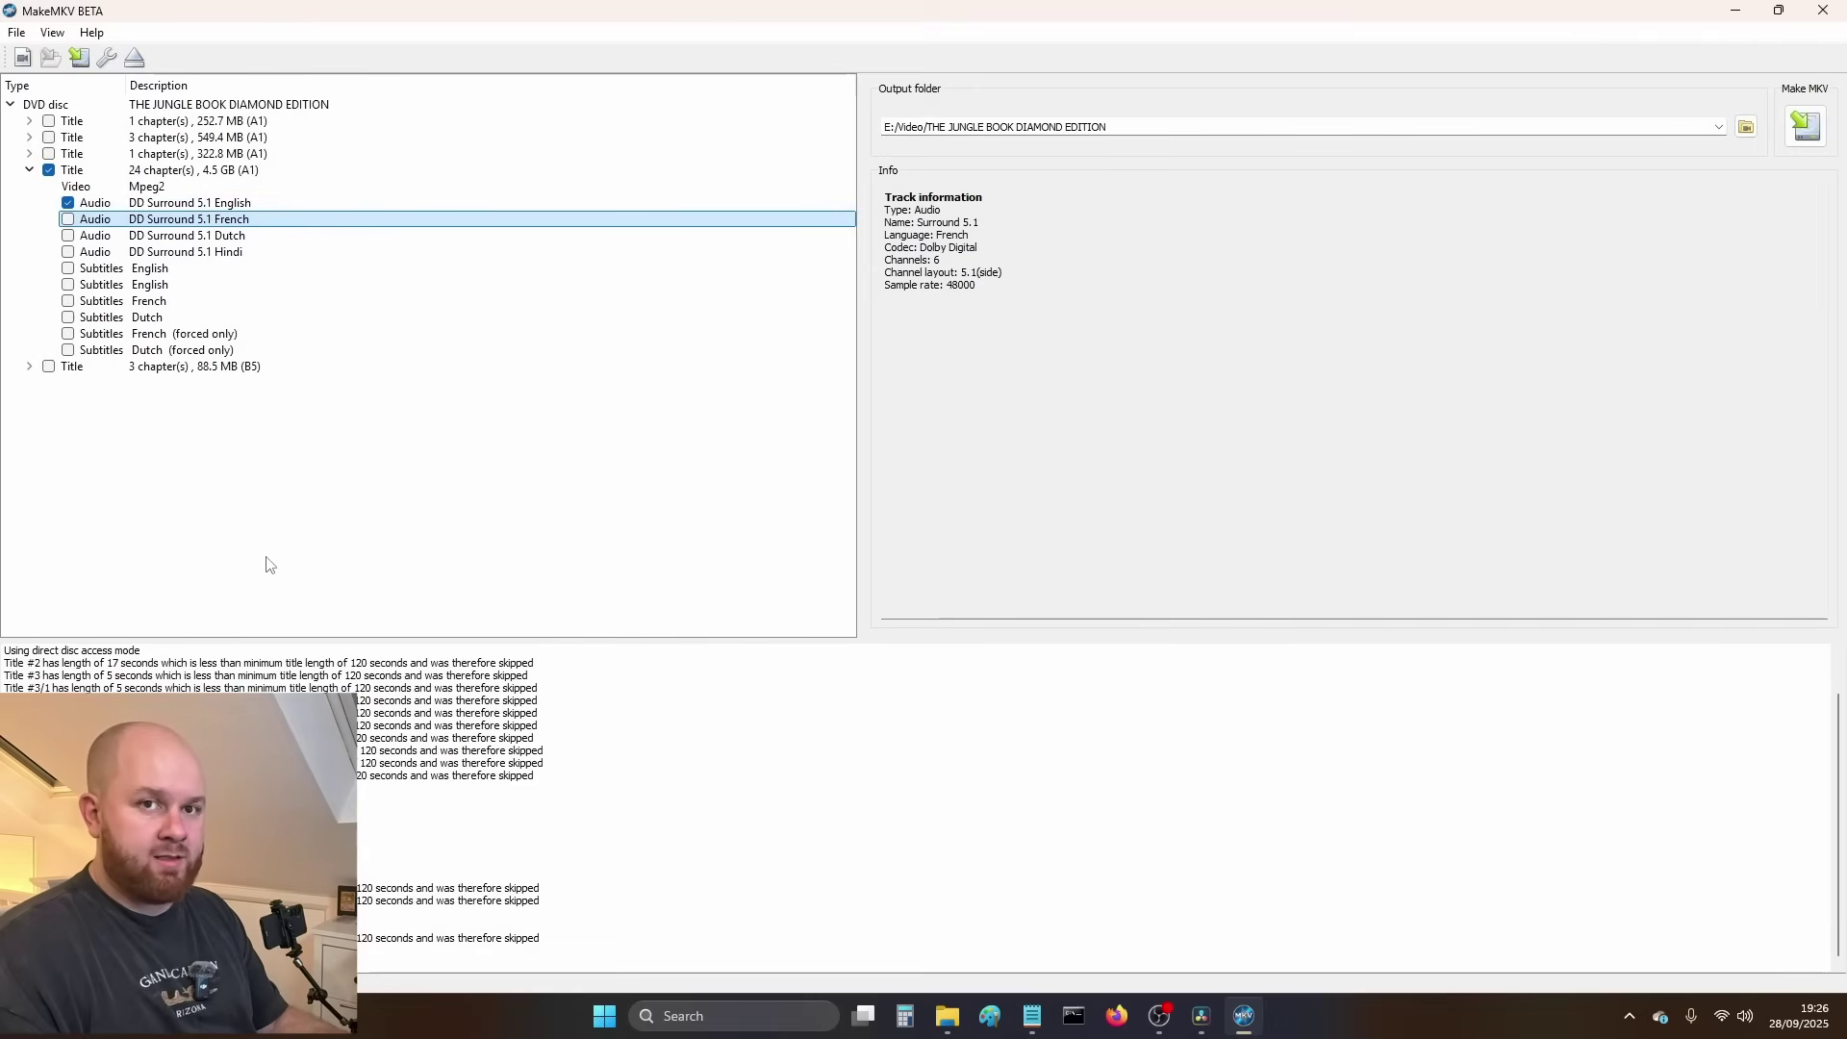
- Set the output folder to E:/Video and rip the main title to MKV
click(1746, 127)
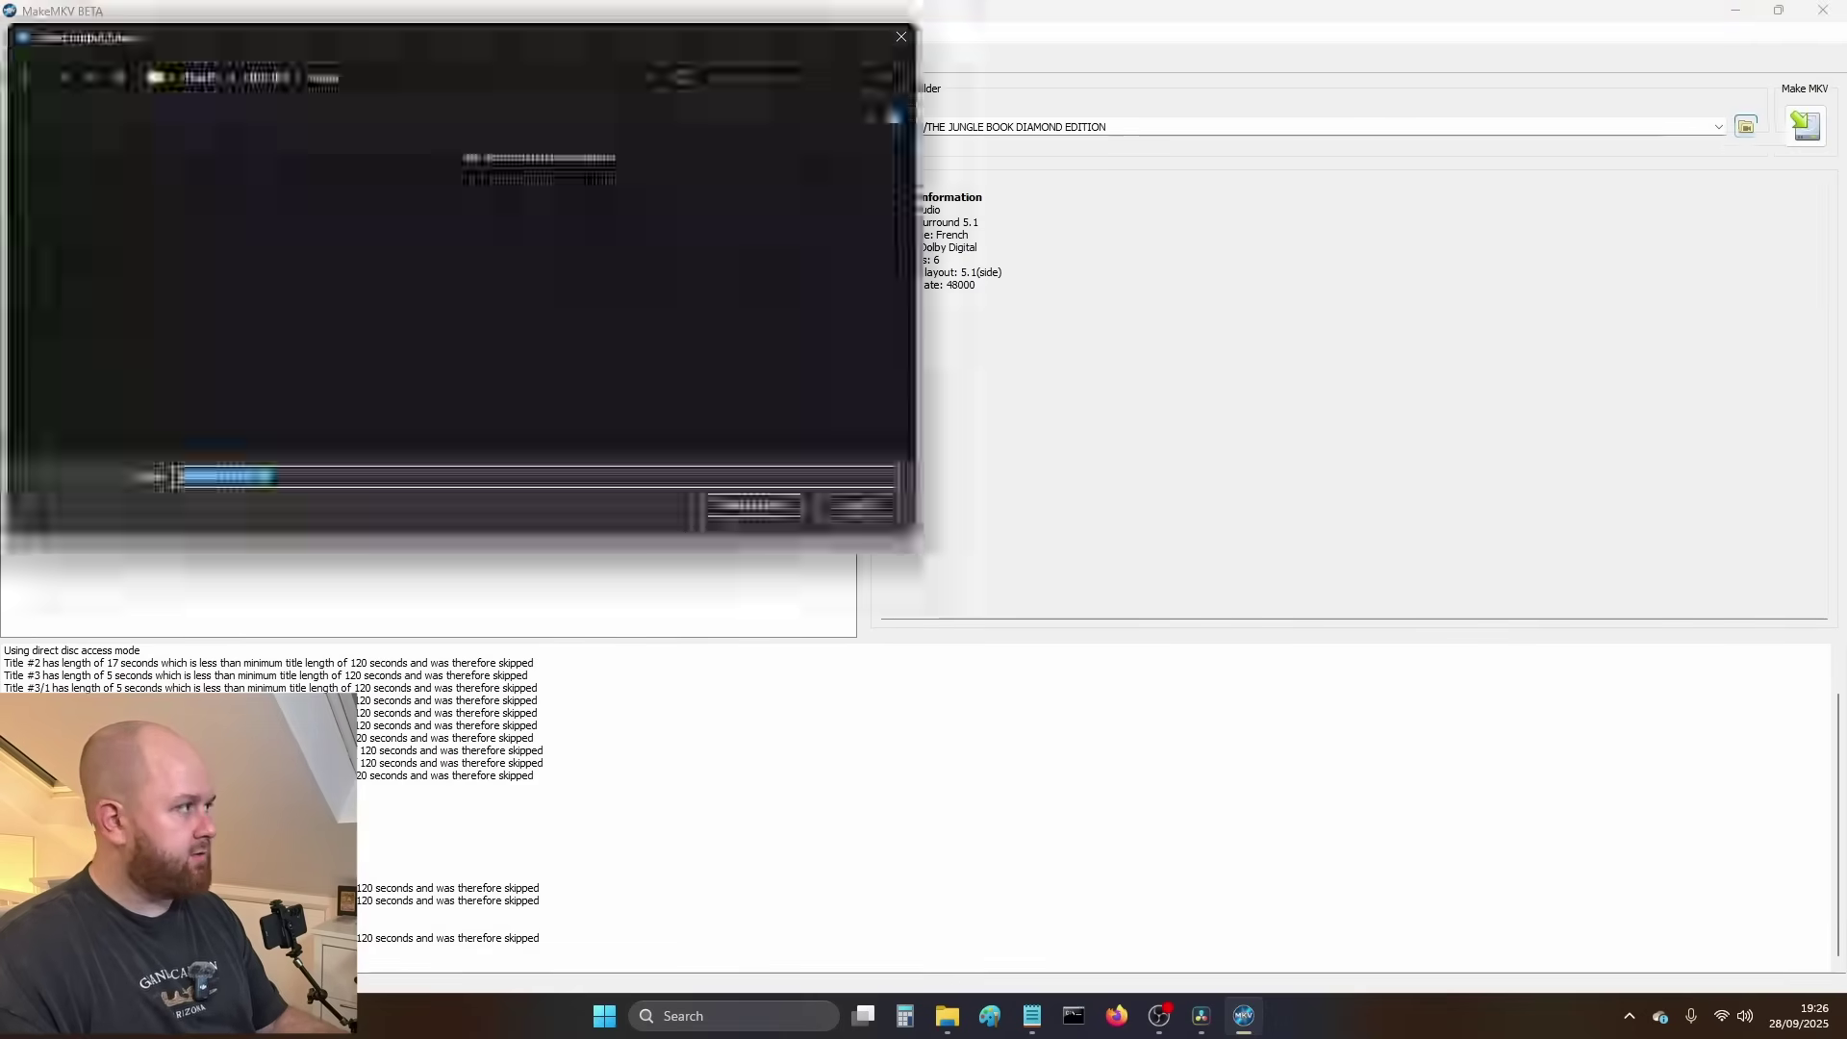
click(758, 506)
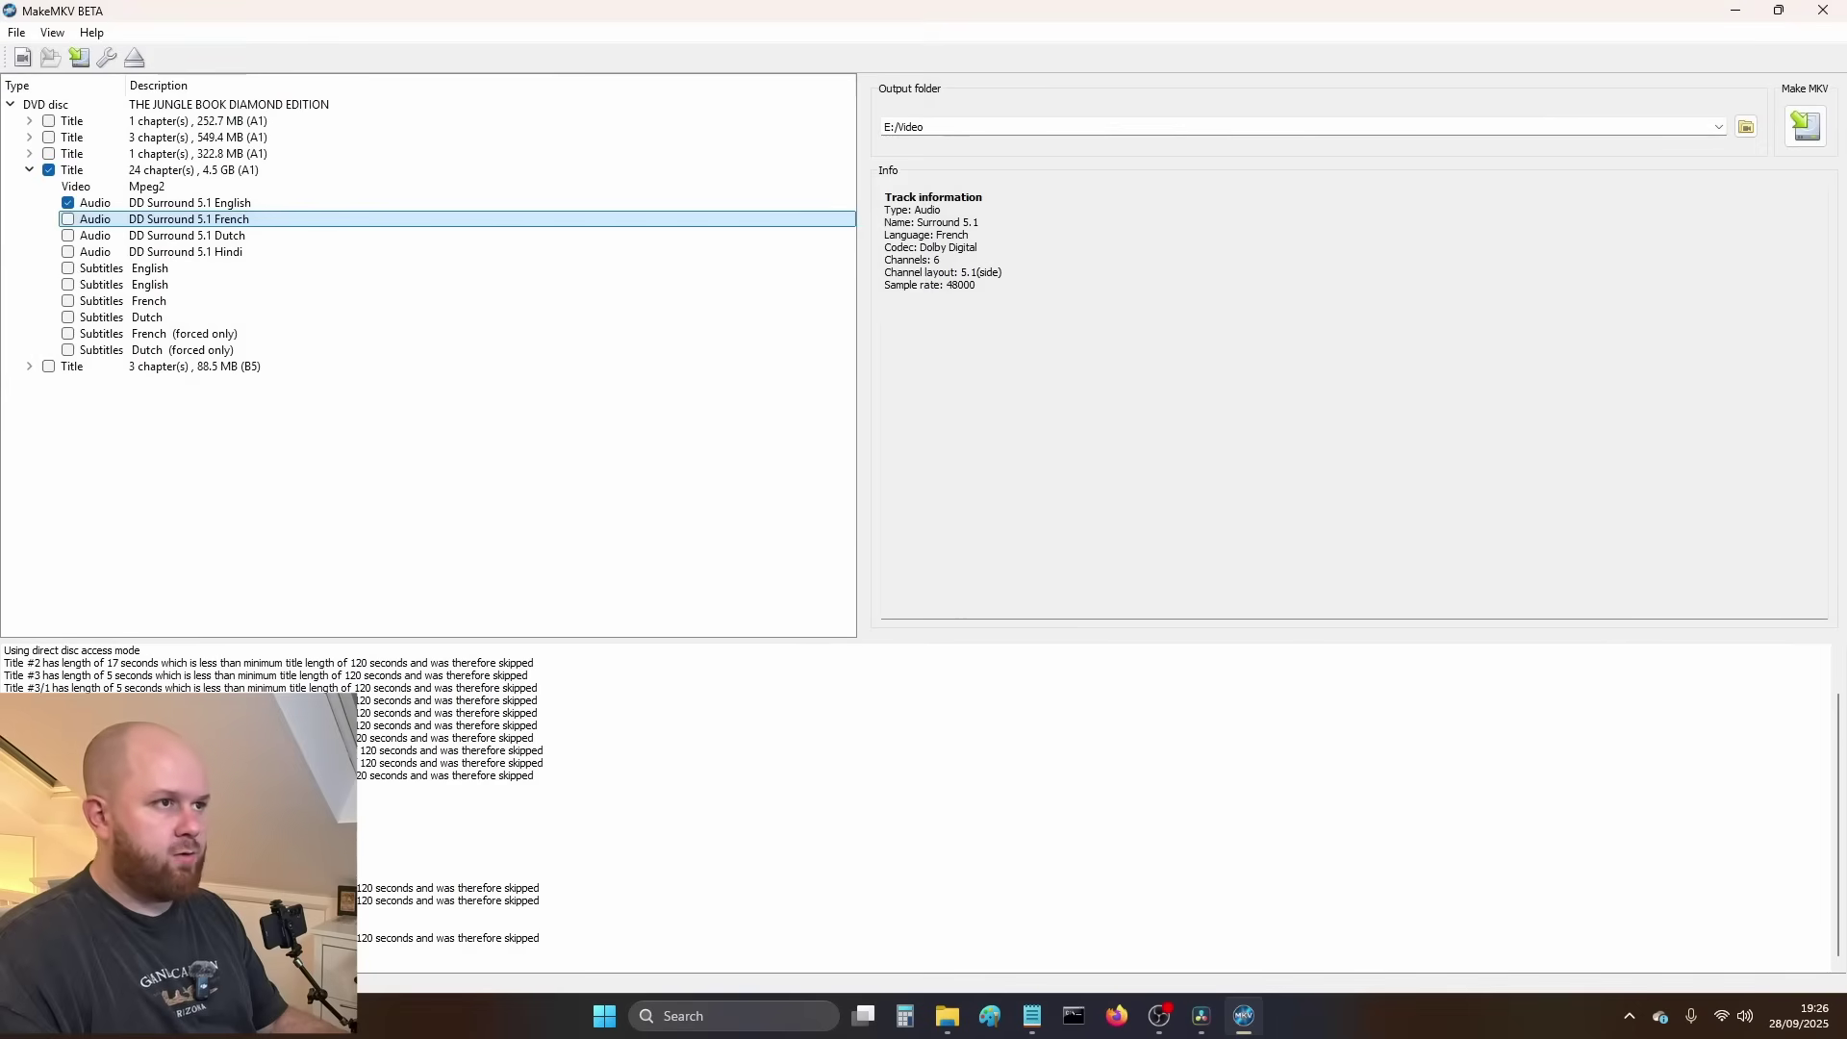
click(1806, 125)
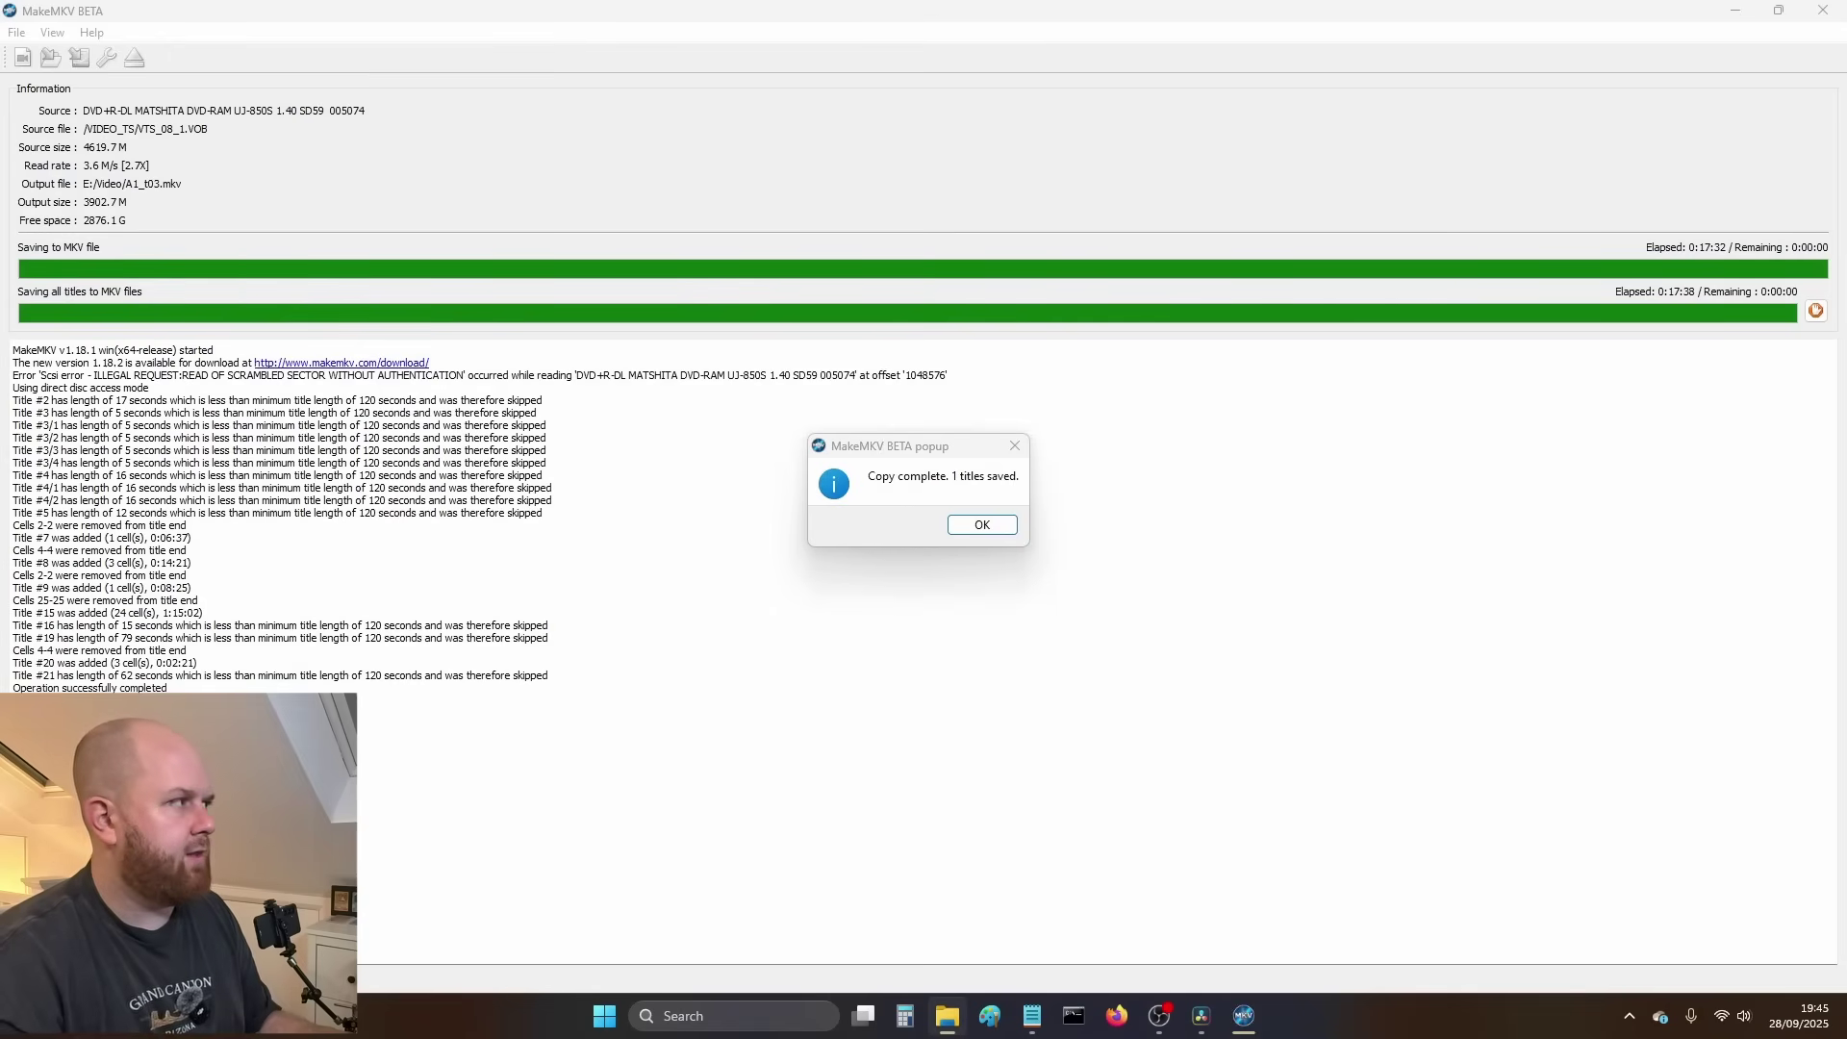
- Maximise the HDD (E:) window, open the Video folder and show extra large icons
drag(1842, 157, 672, 41)
double_click(672, 41)
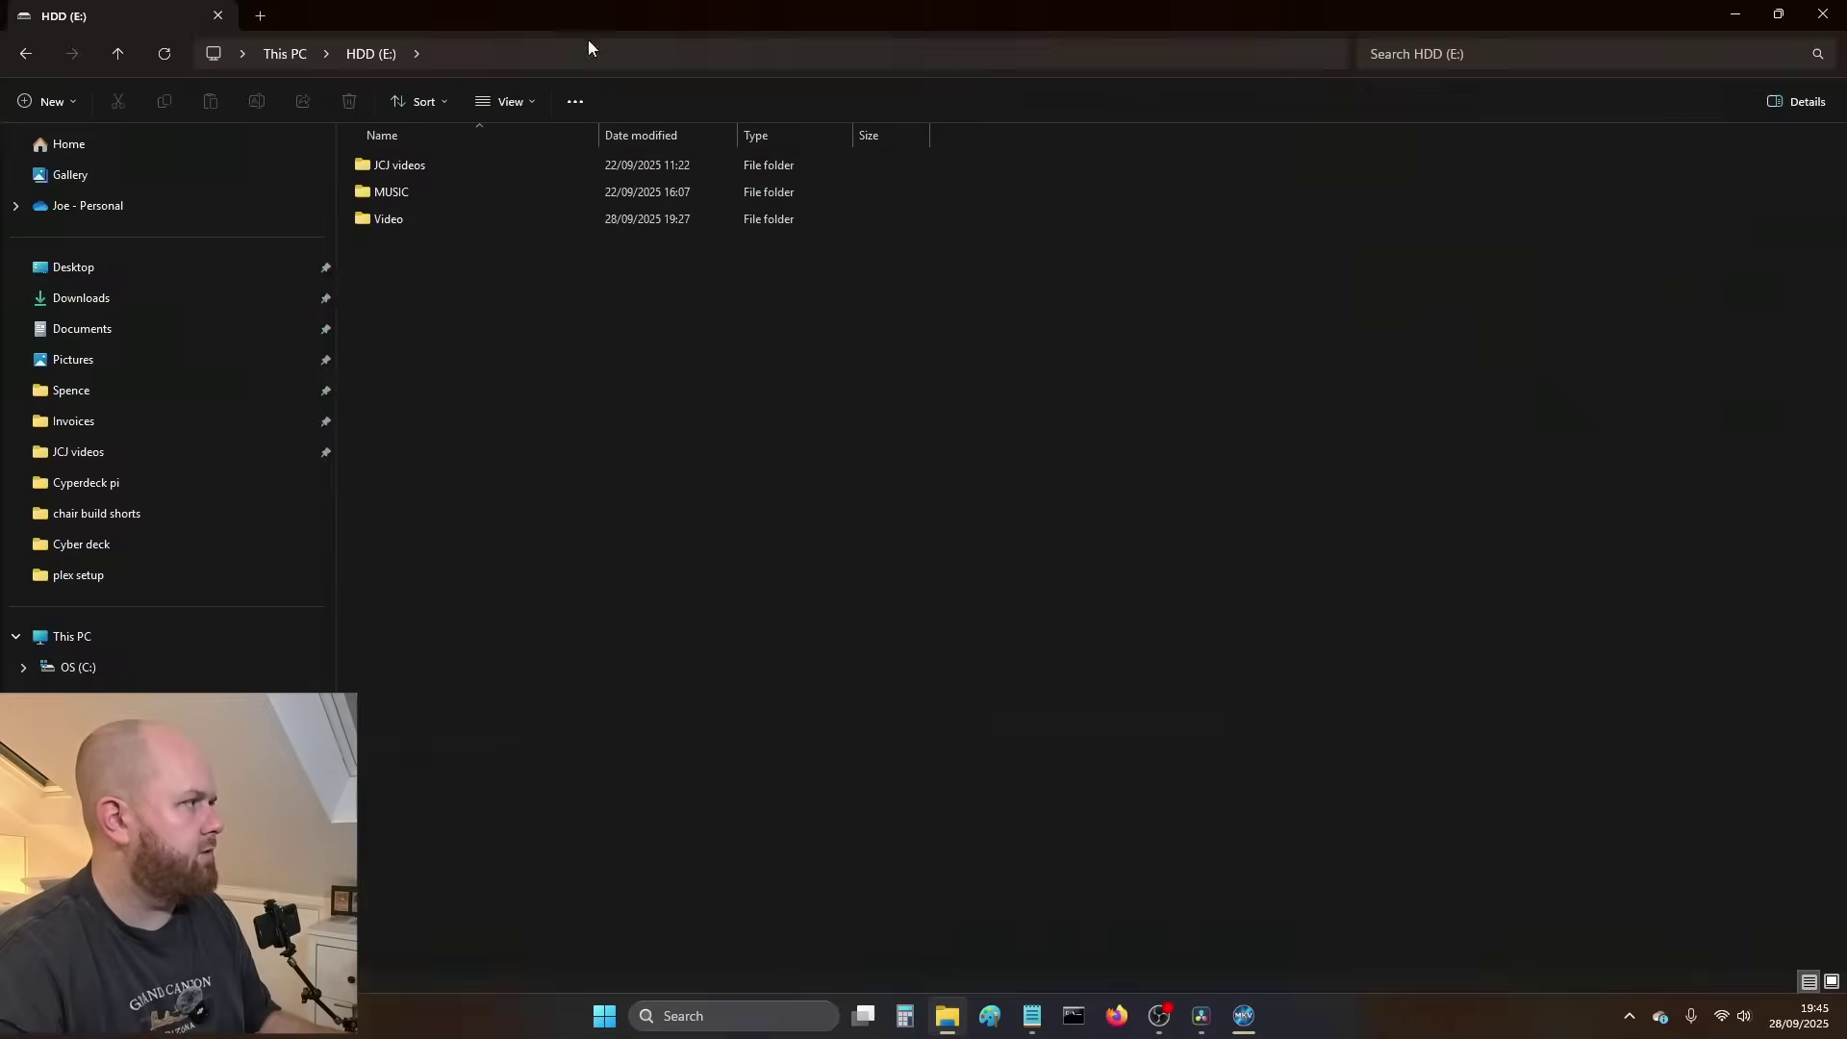
double_click(443, 221)
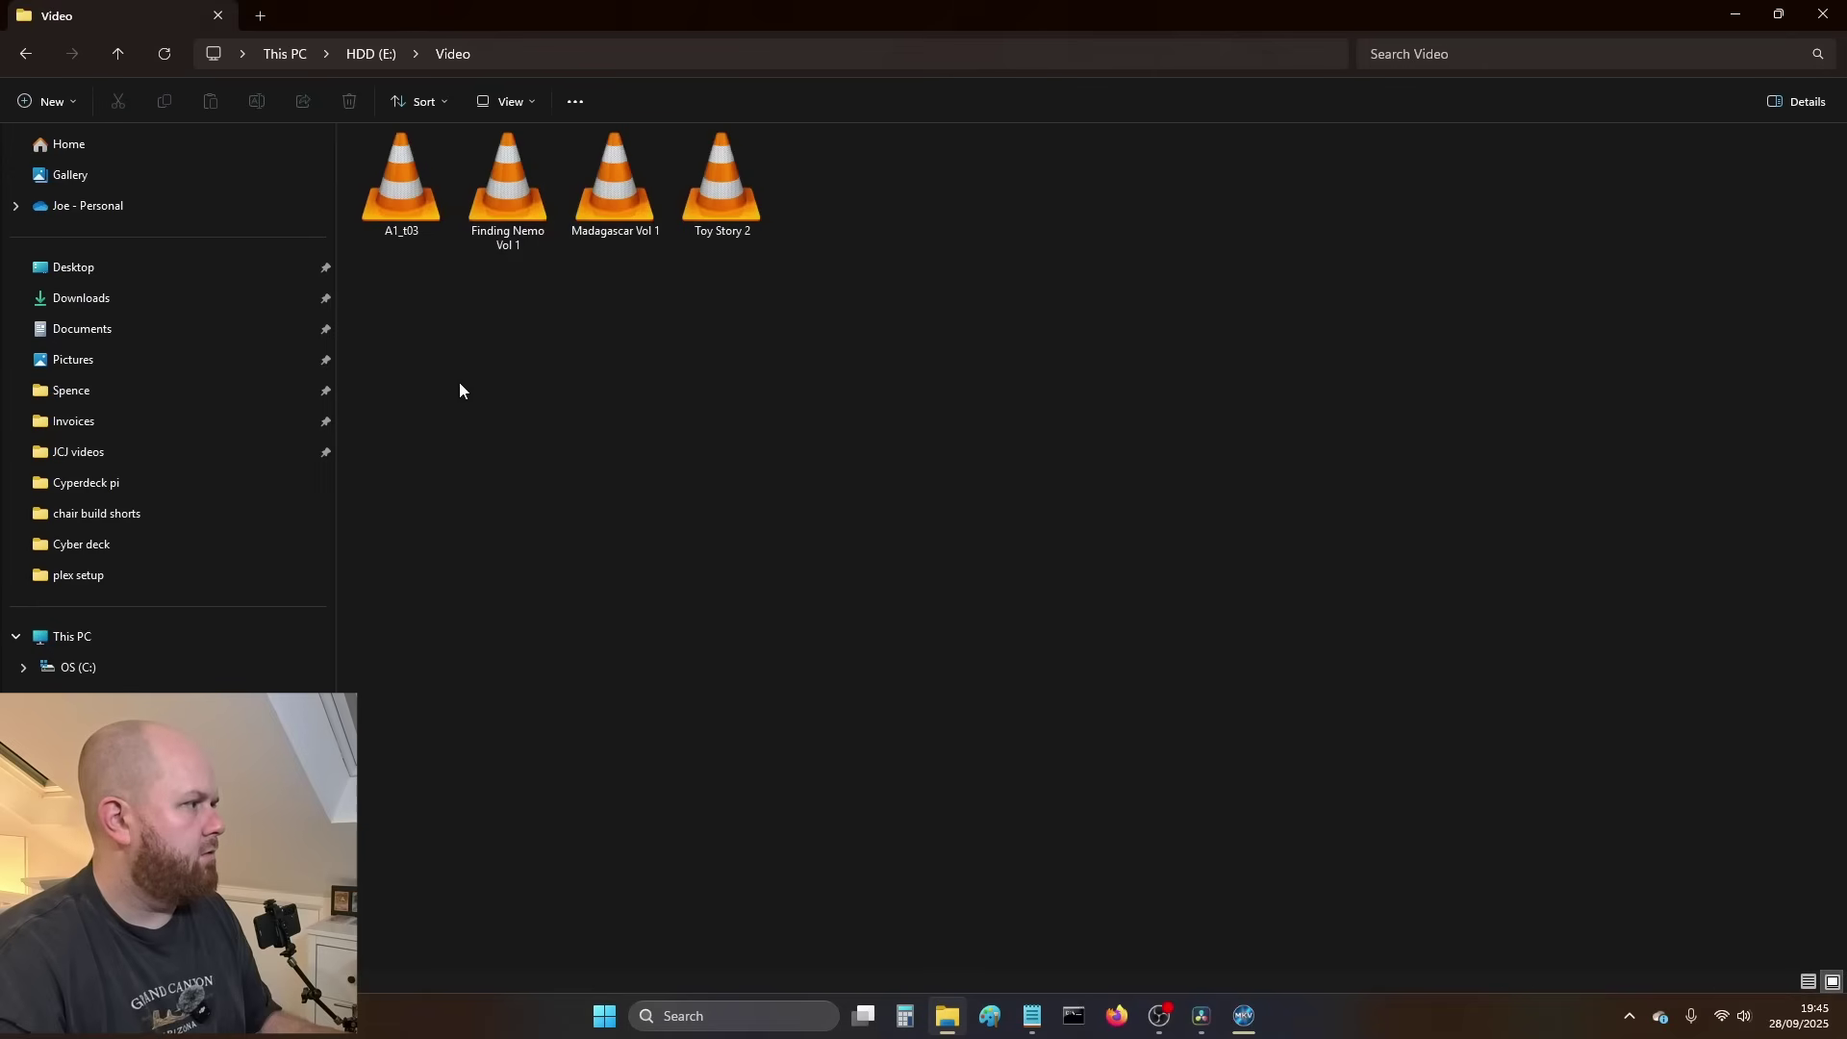
right_click(703, 323)
mouse_move(822, 341)
click(1096, 349)
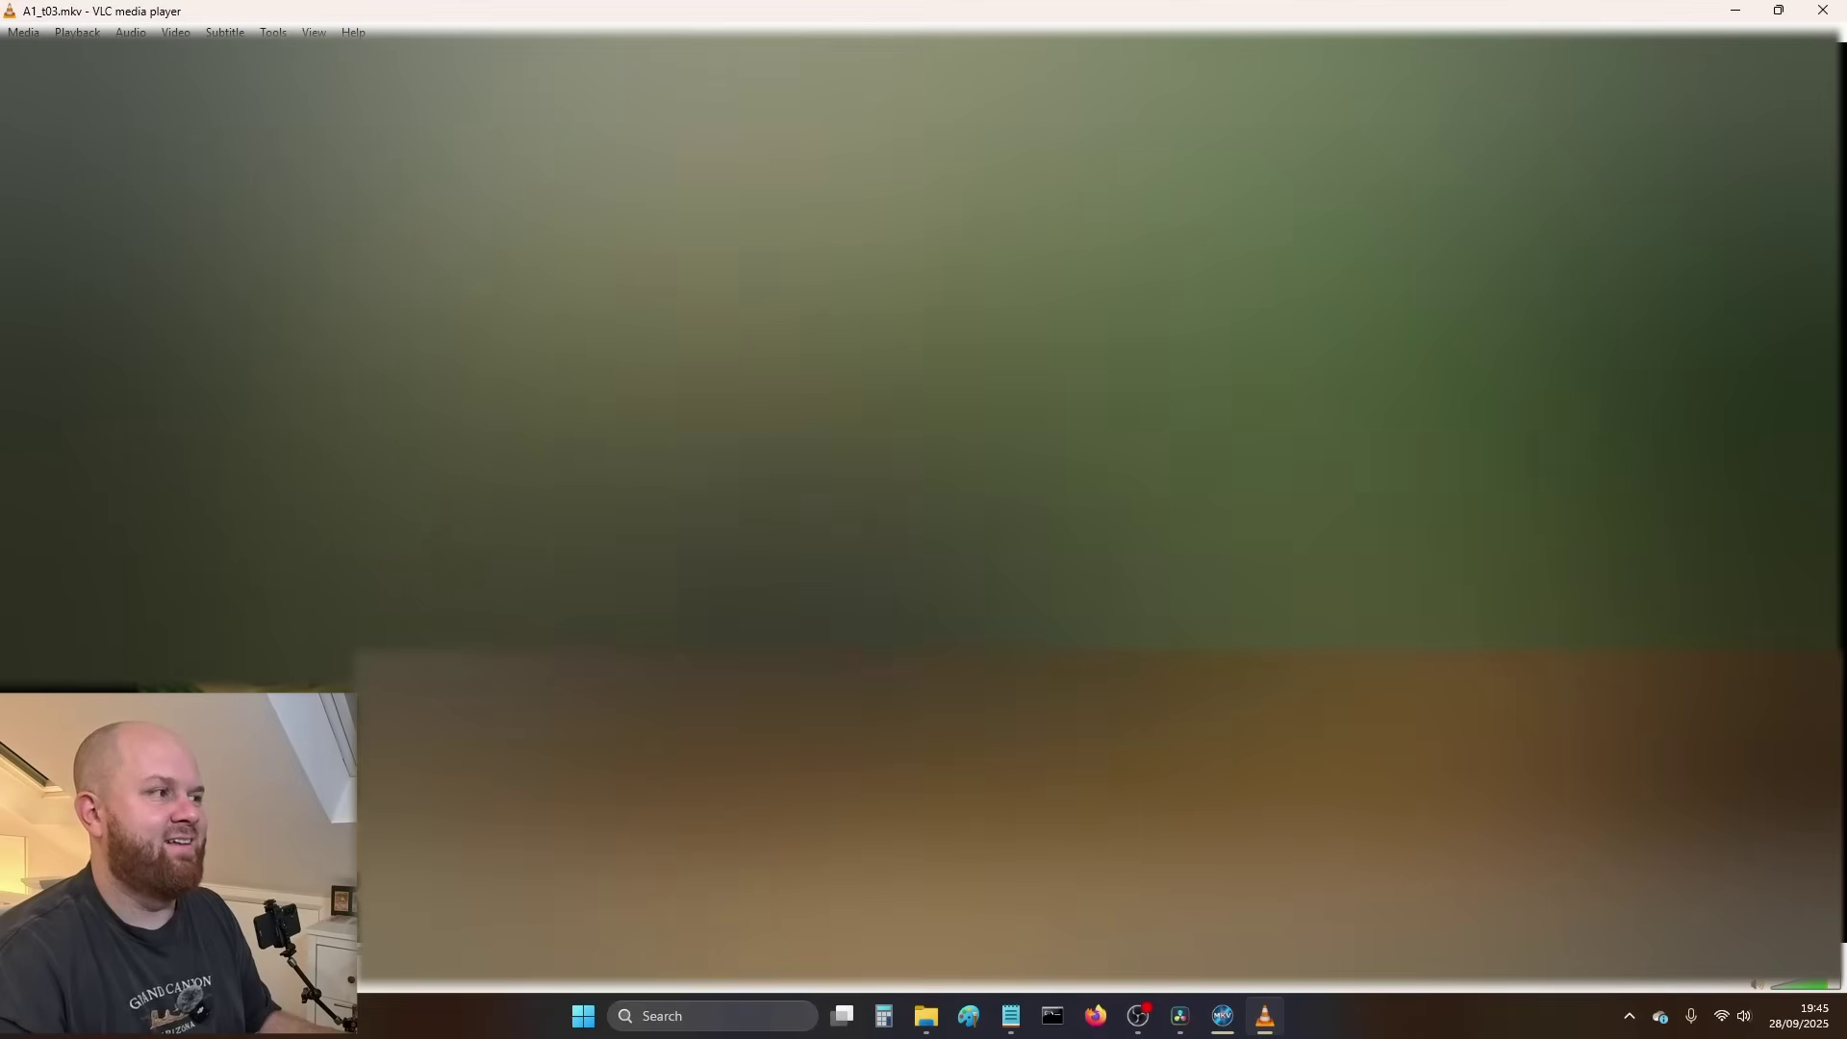
- Close the video player and rename A1_t03 to 'The Jungle Book'
click(1823, 10)
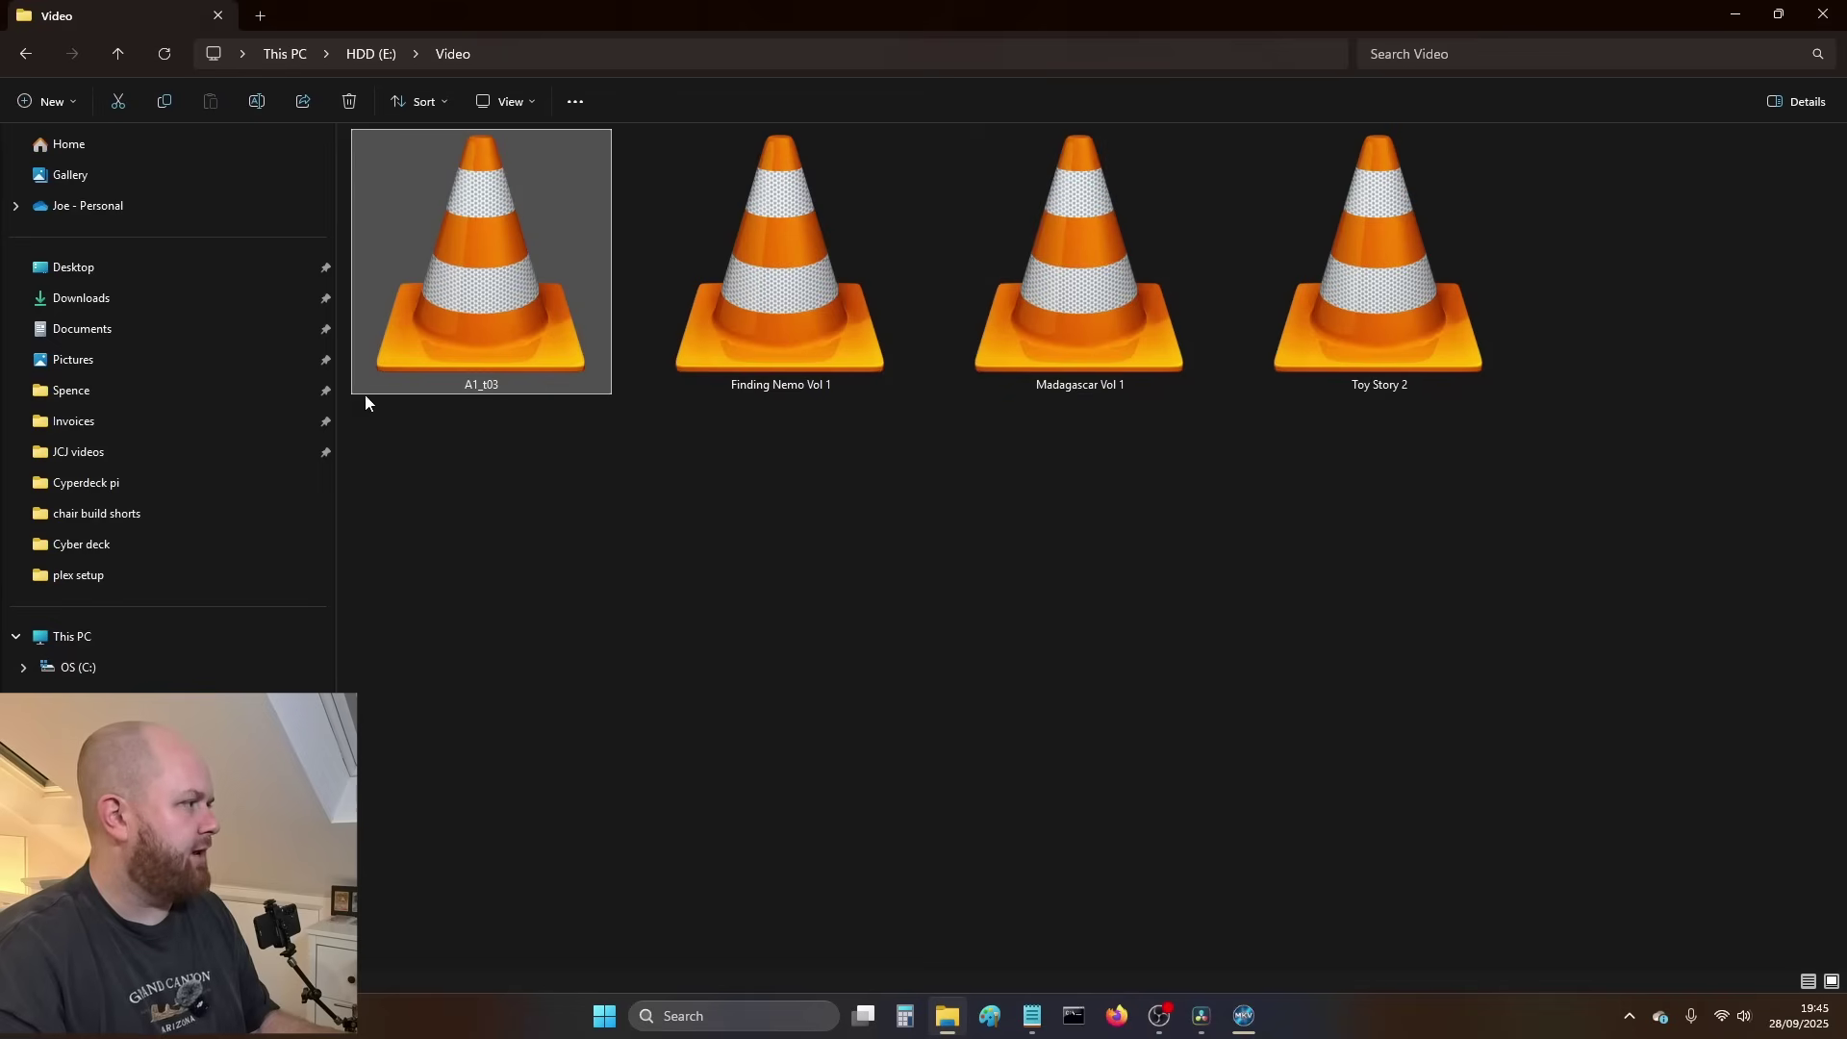
right_click(492, 389)
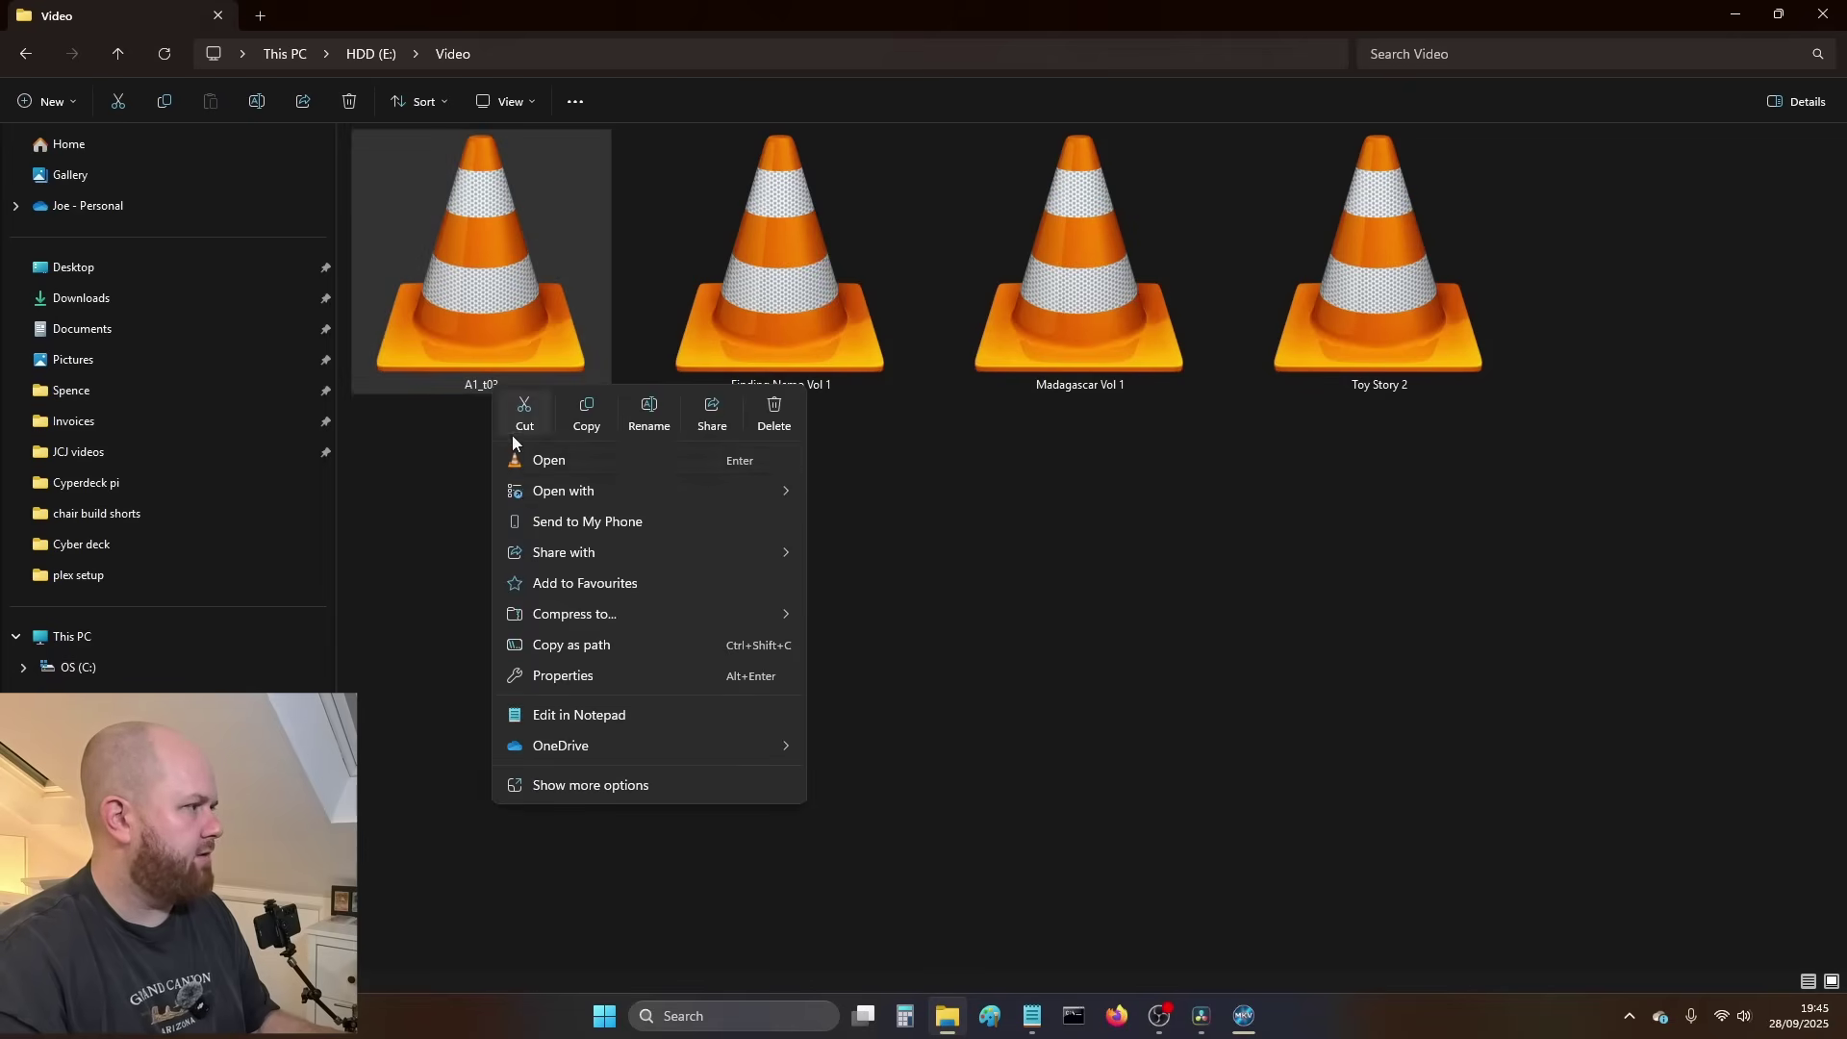
click(647, 421)
text(The)
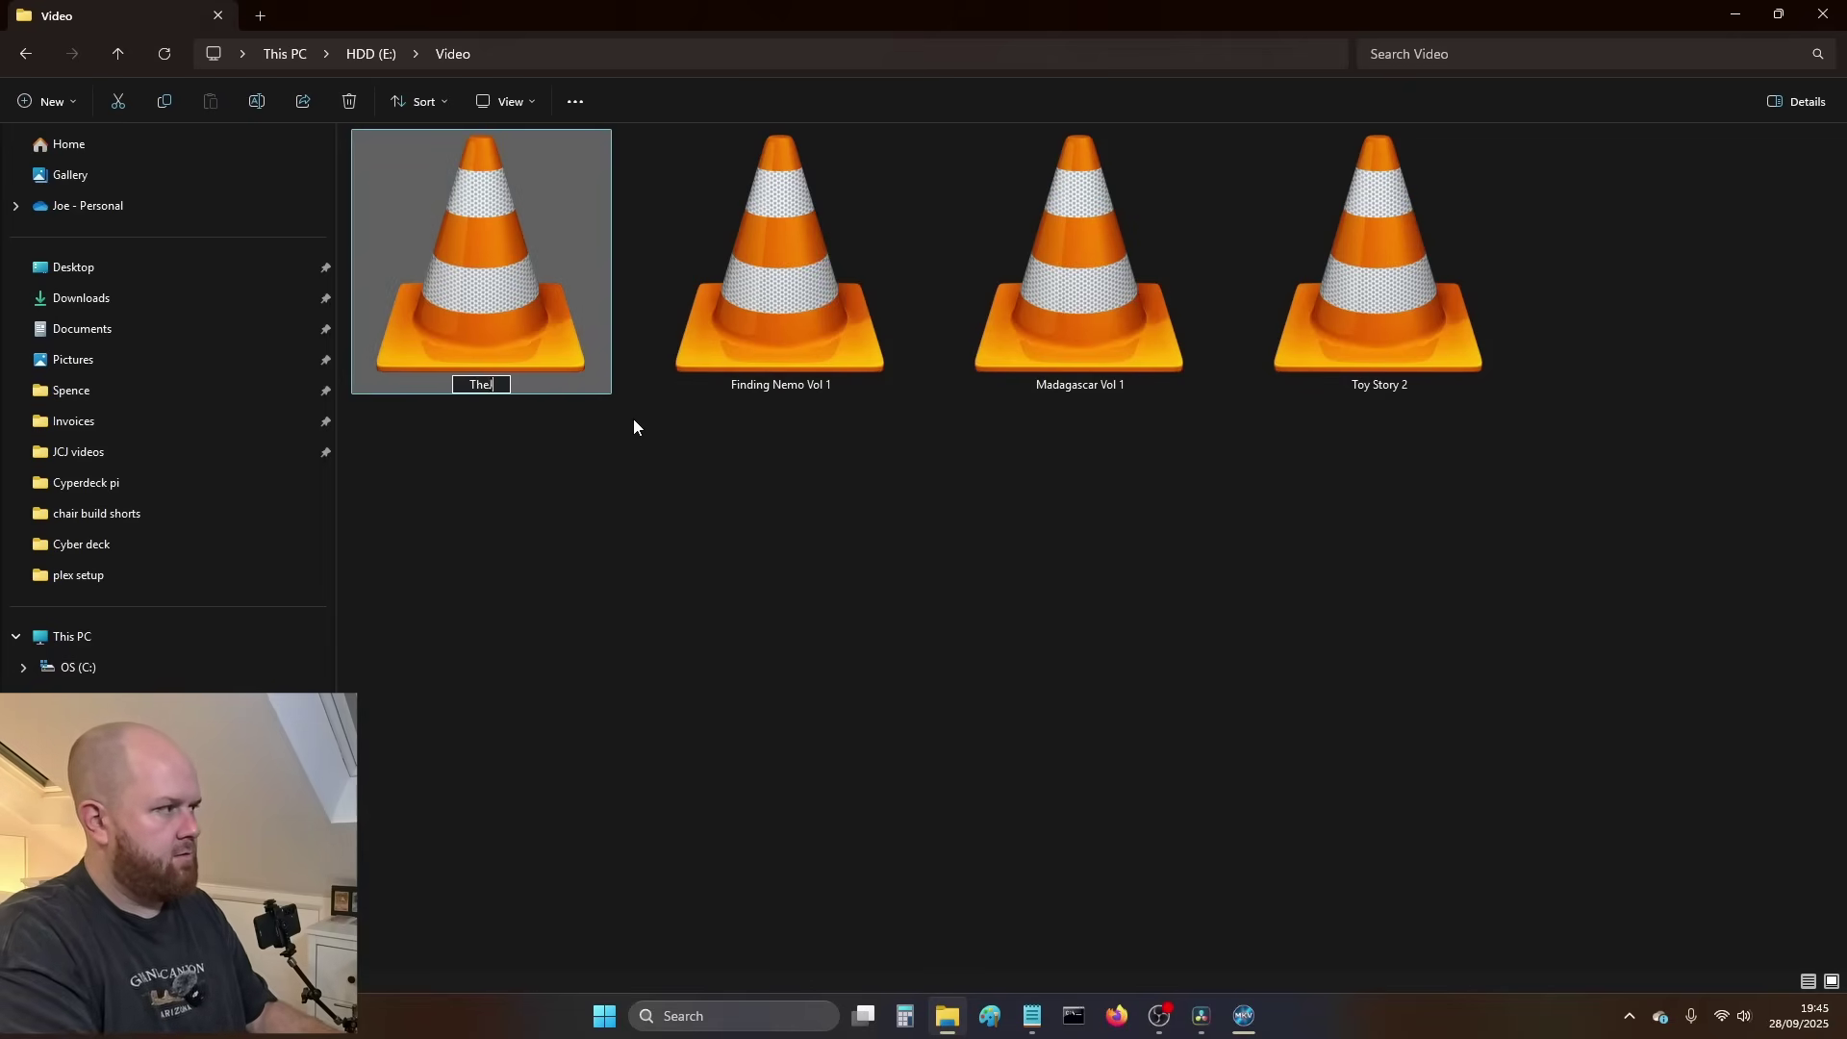
text( Jungle Book)
key(Return)
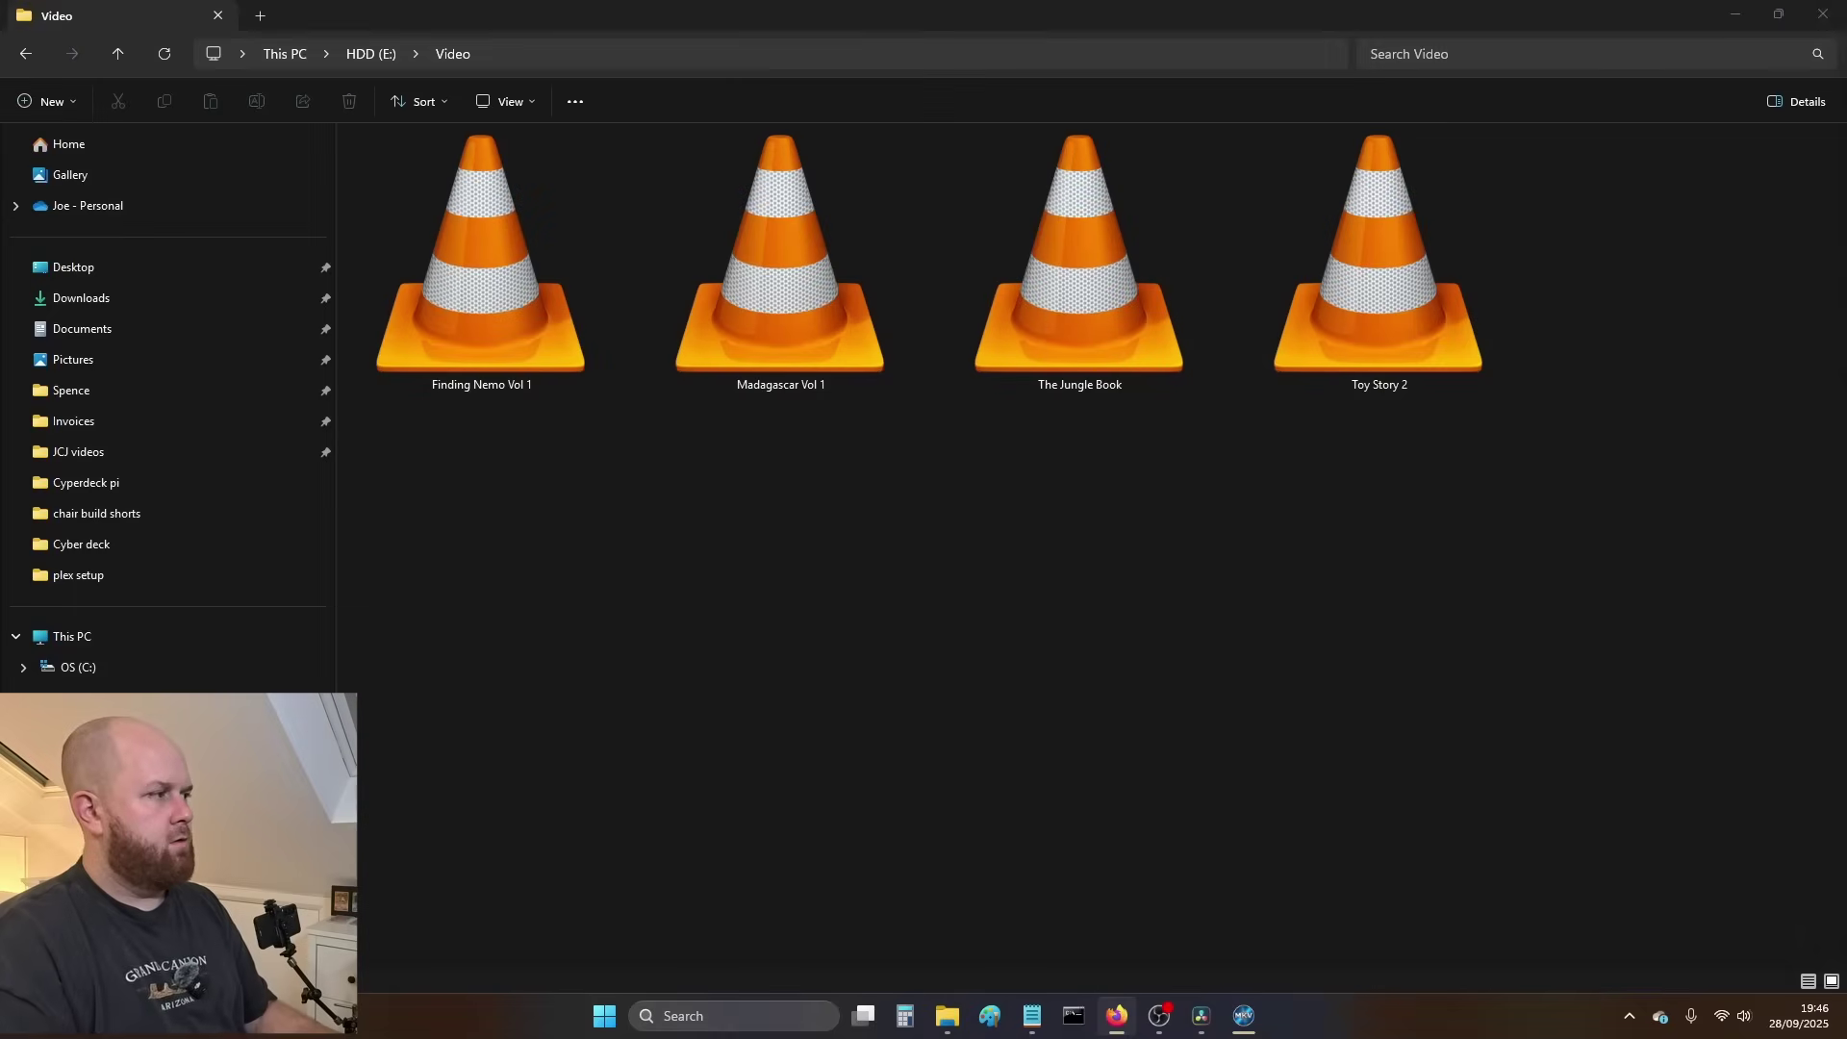
- Open the NVME_Films folder on the NVME drive in the CasaOS file manager
click(480, 238)
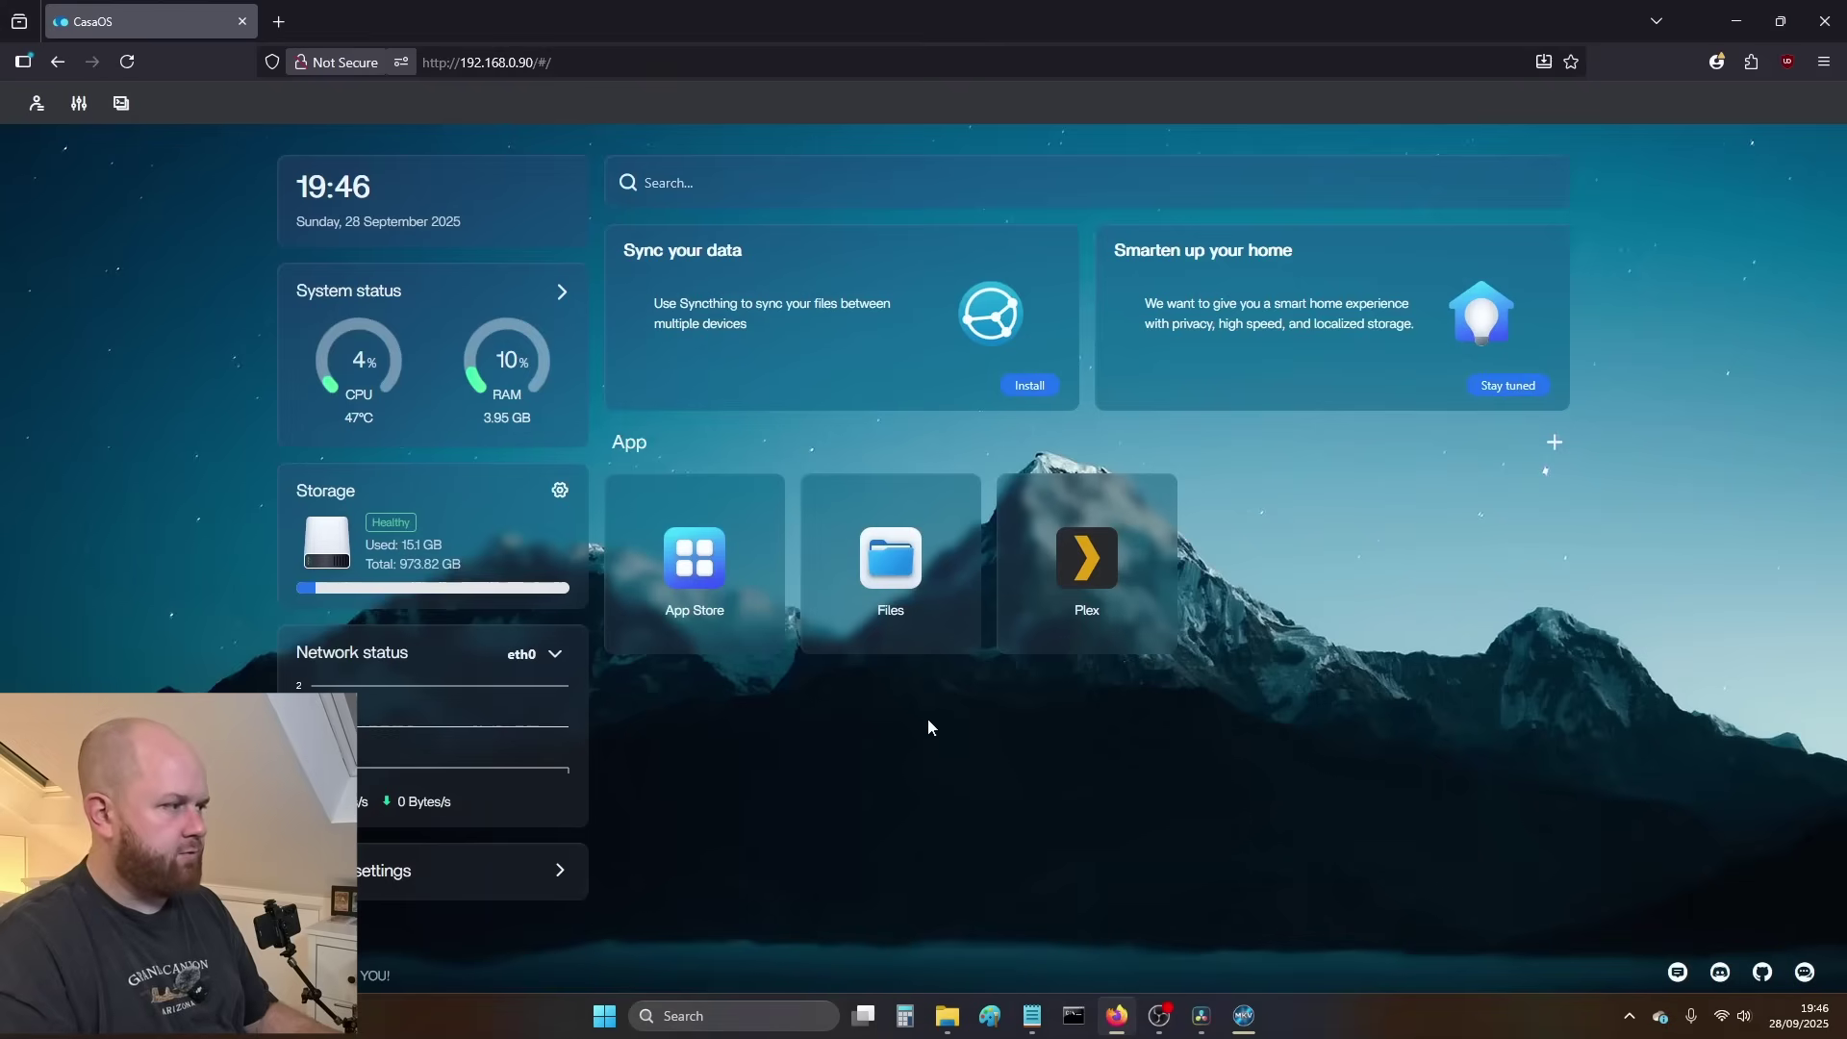
click(890, 558)
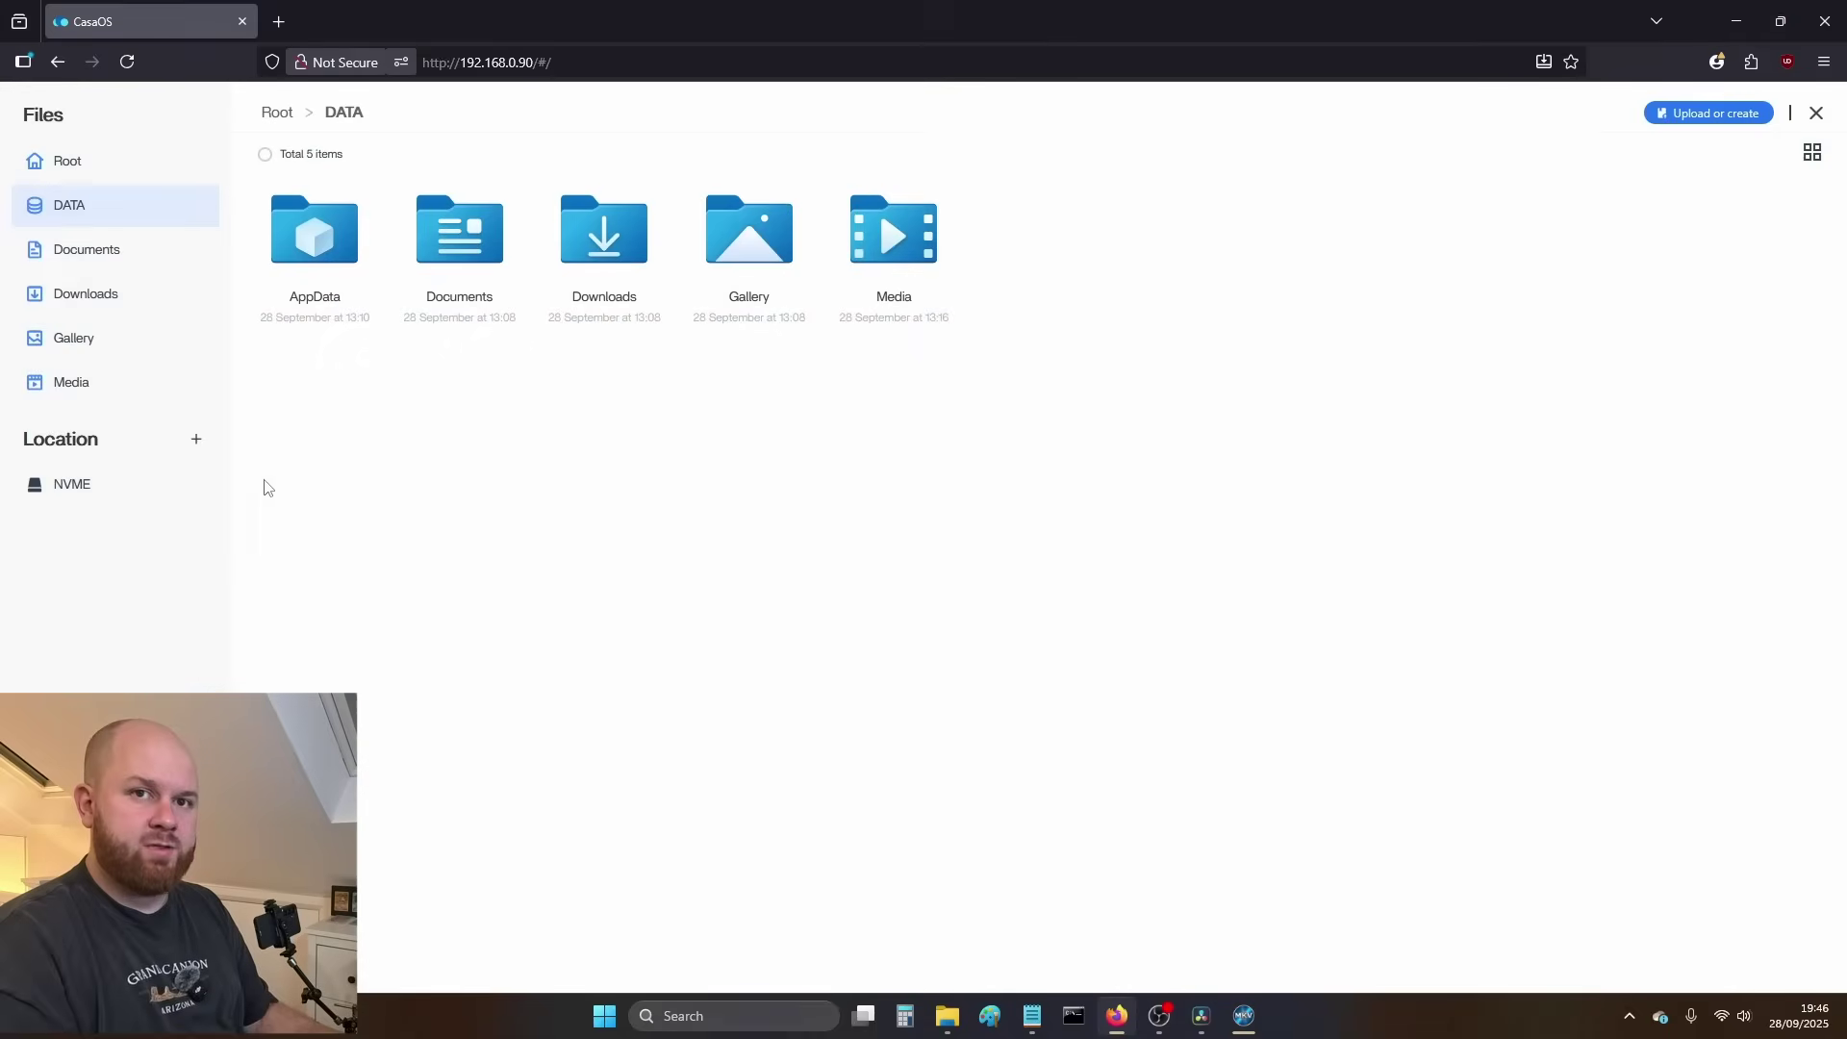
click(75, 486)
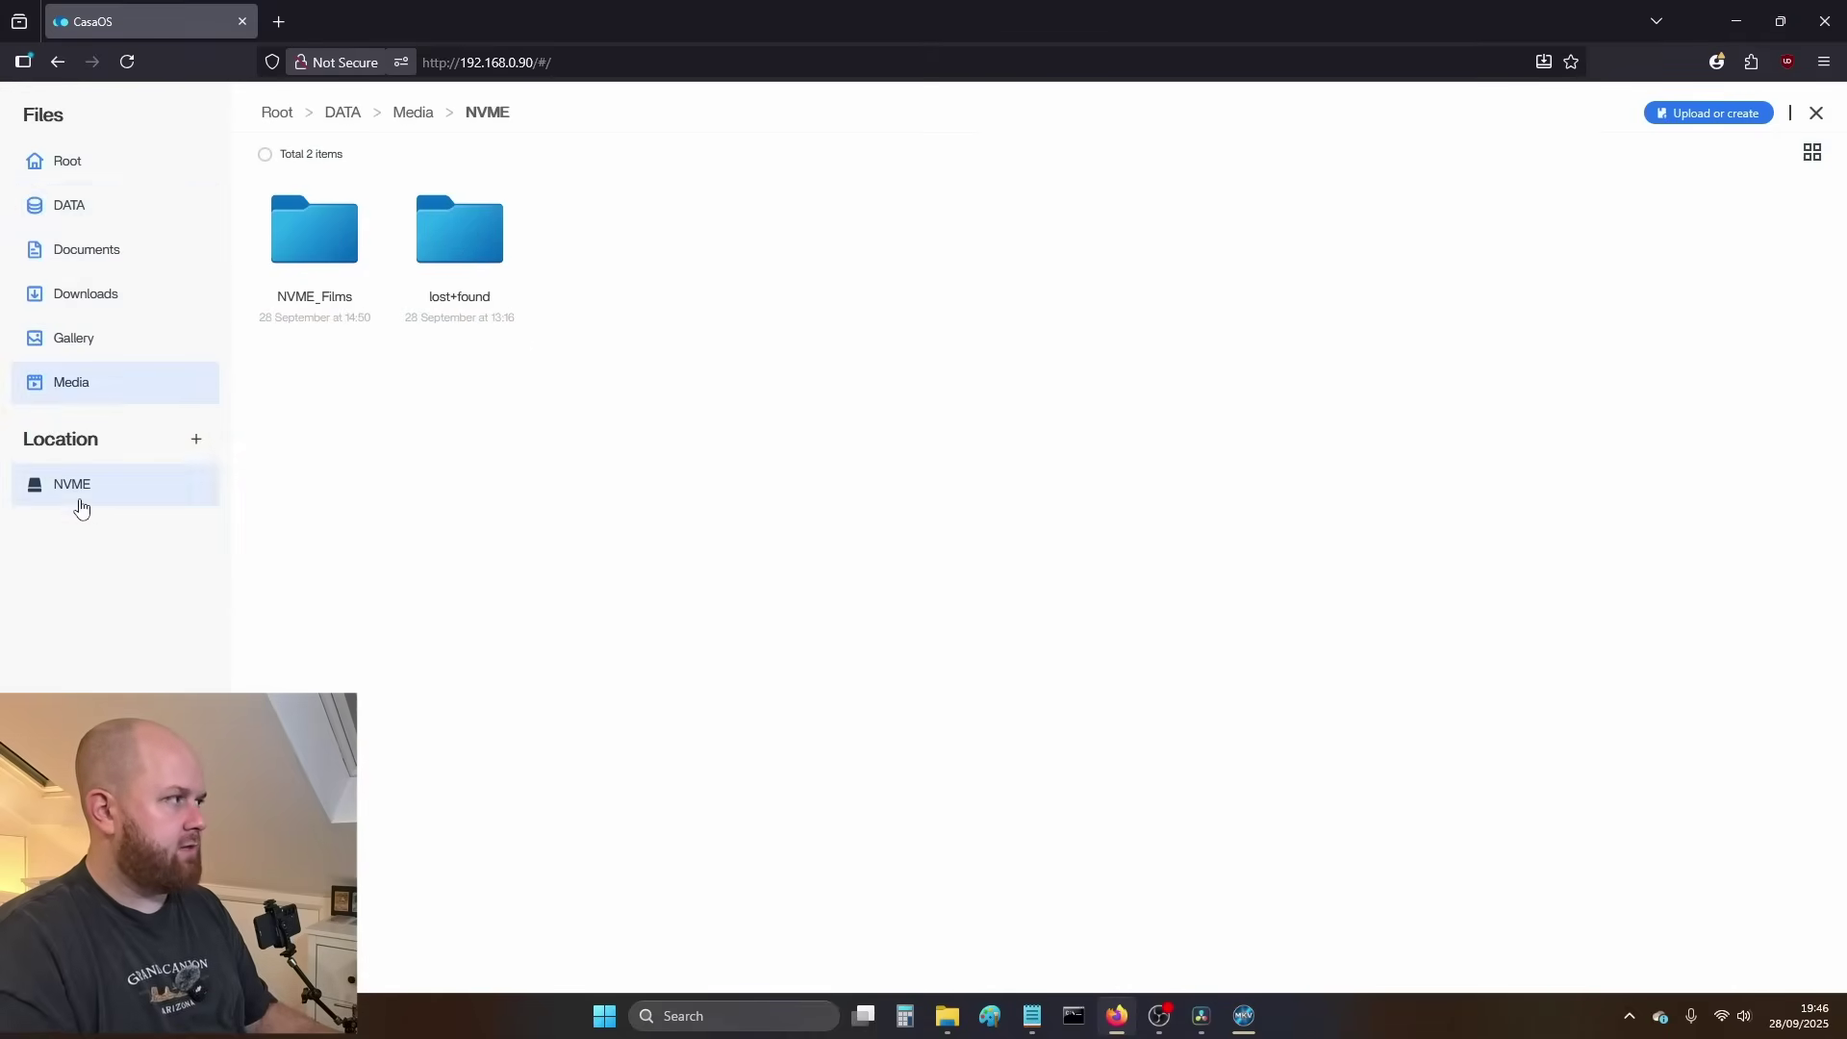
click(306, 241)
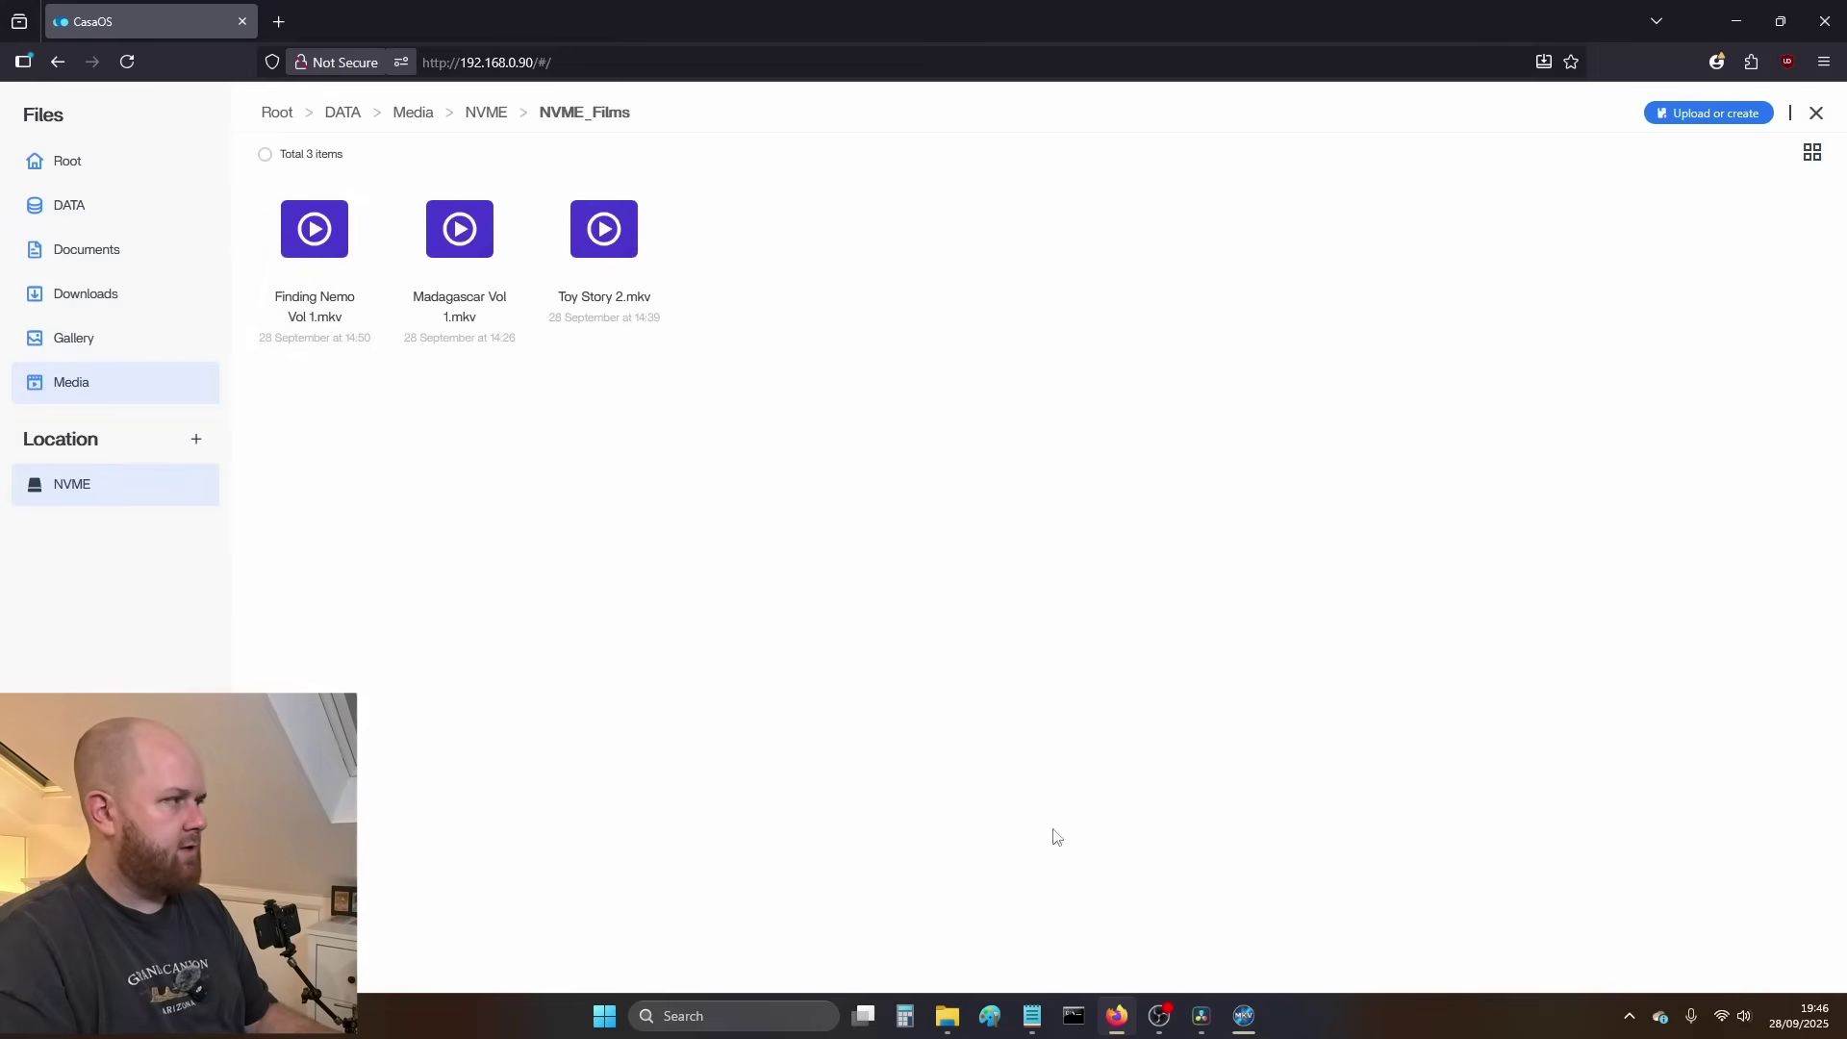
- Upload The Jungle Book from the E: Video folder into NVME_Films
click(947, 1018)
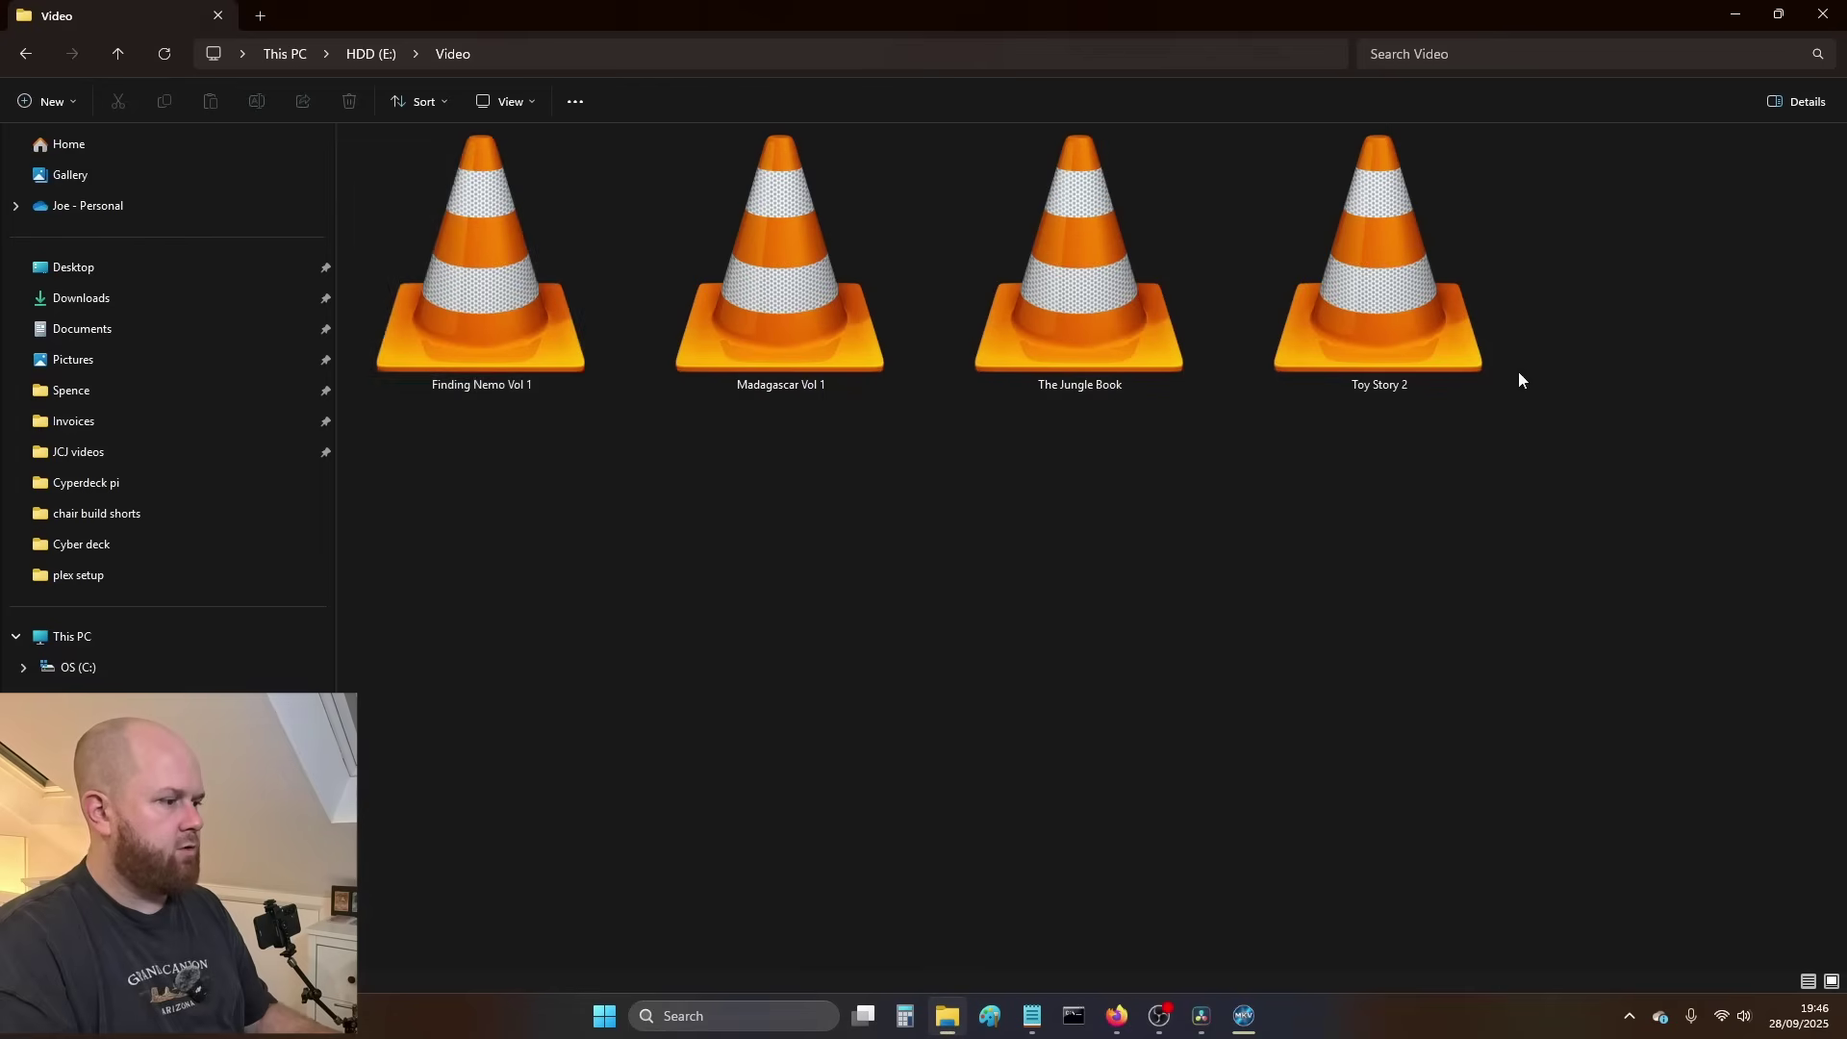
click(1101, 308)
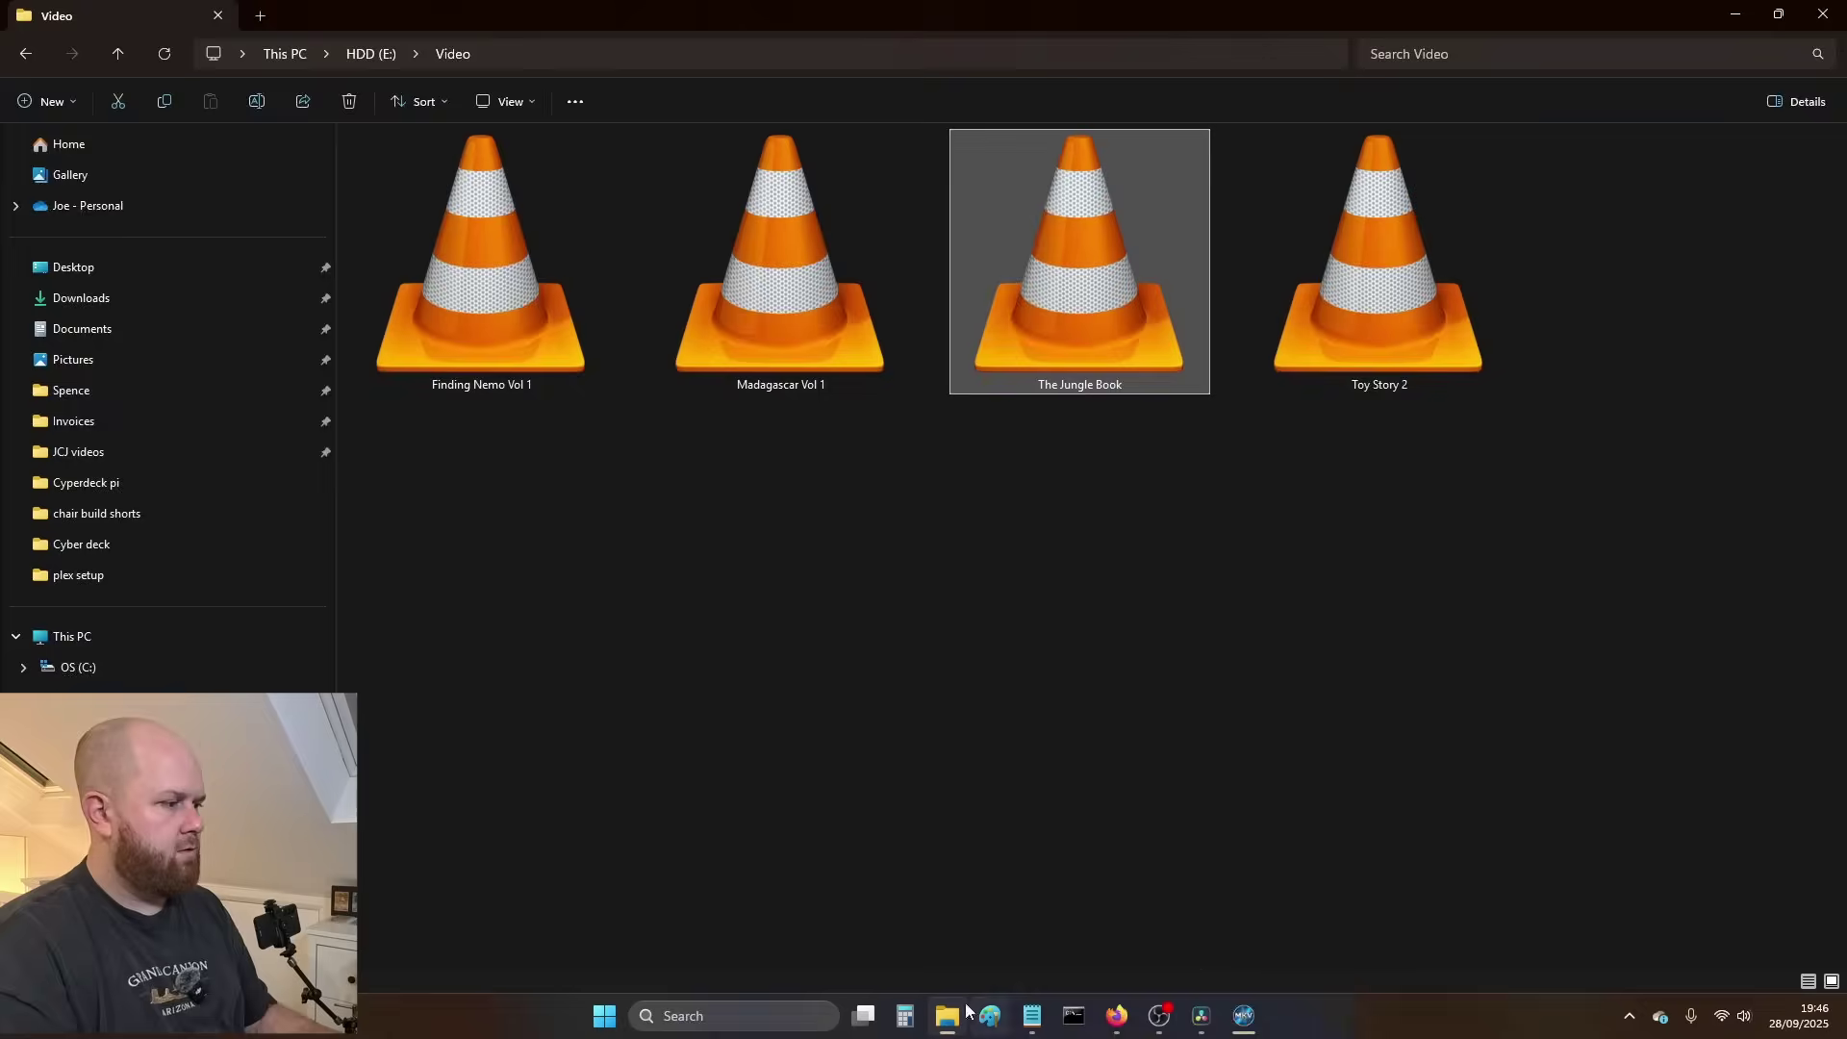
drag(962, 1017, 958, 369)
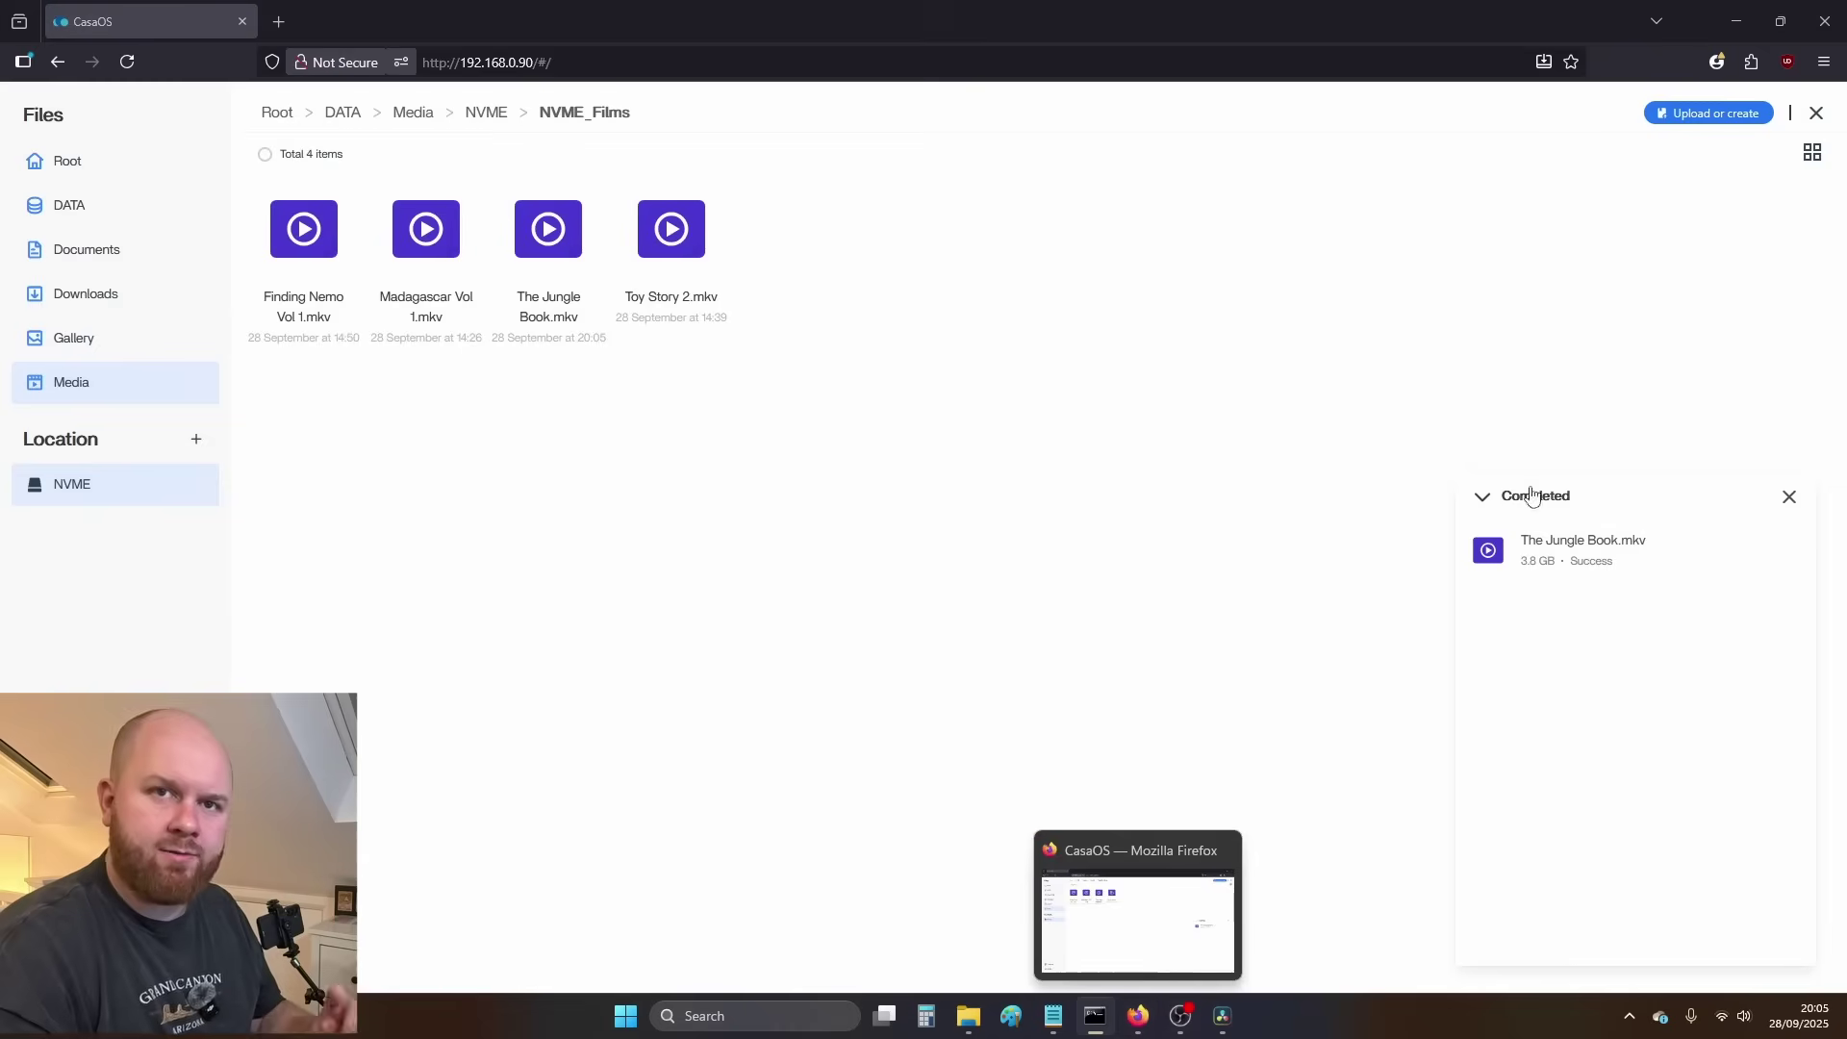
- Launch Plex from the CasaOS dashboard and scan the Films library files
mouse_move(1102, 1012)
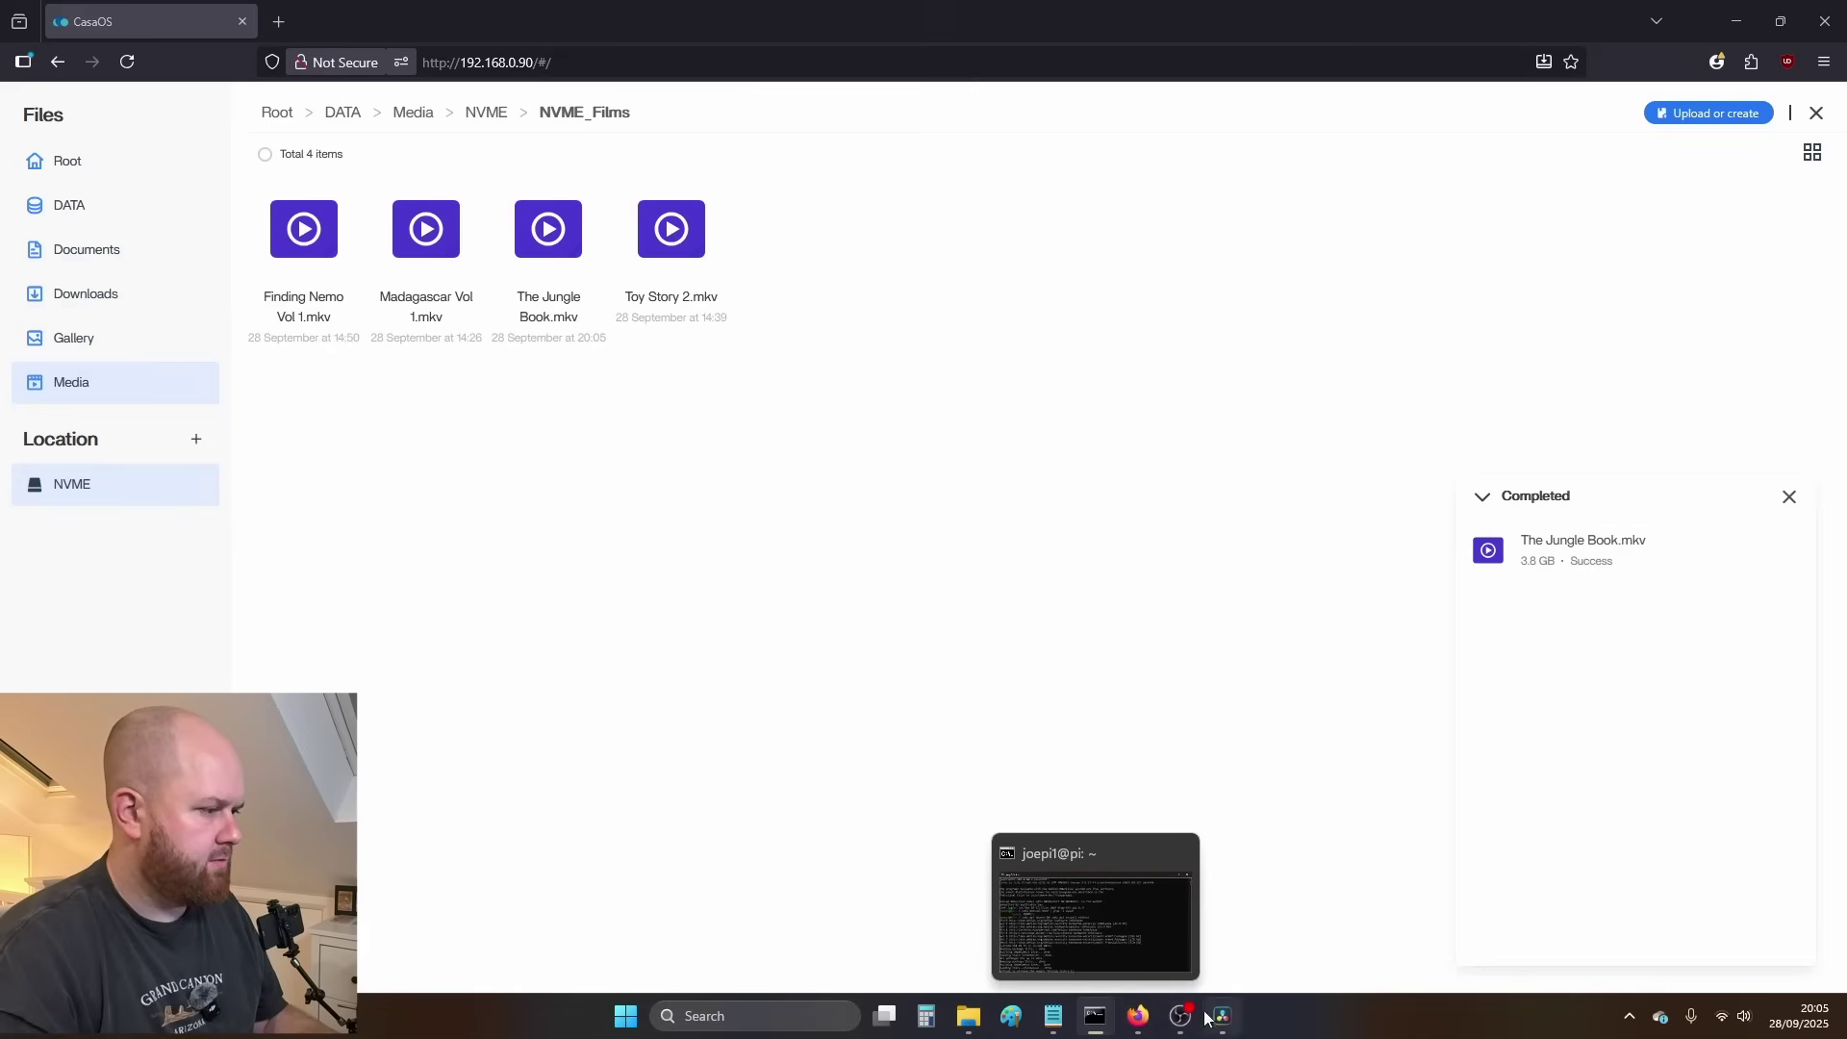
click(1816, 113)
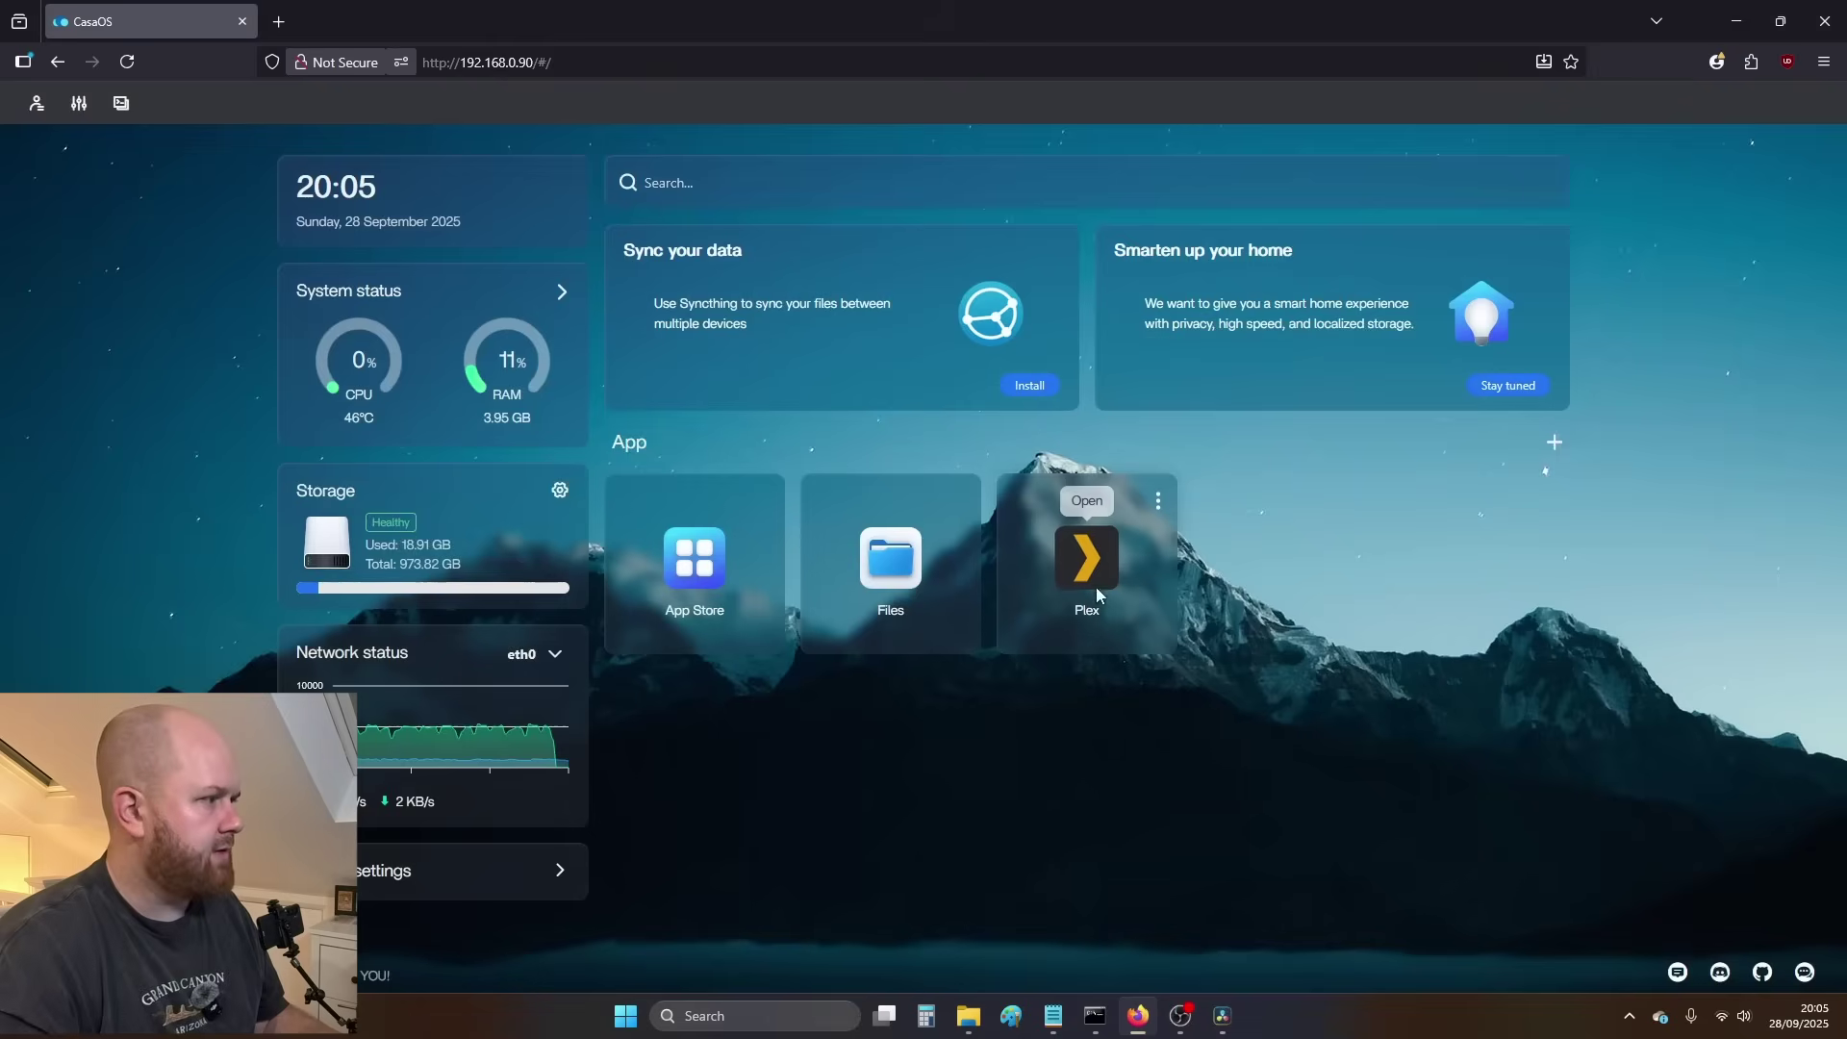
click(1087, 562)
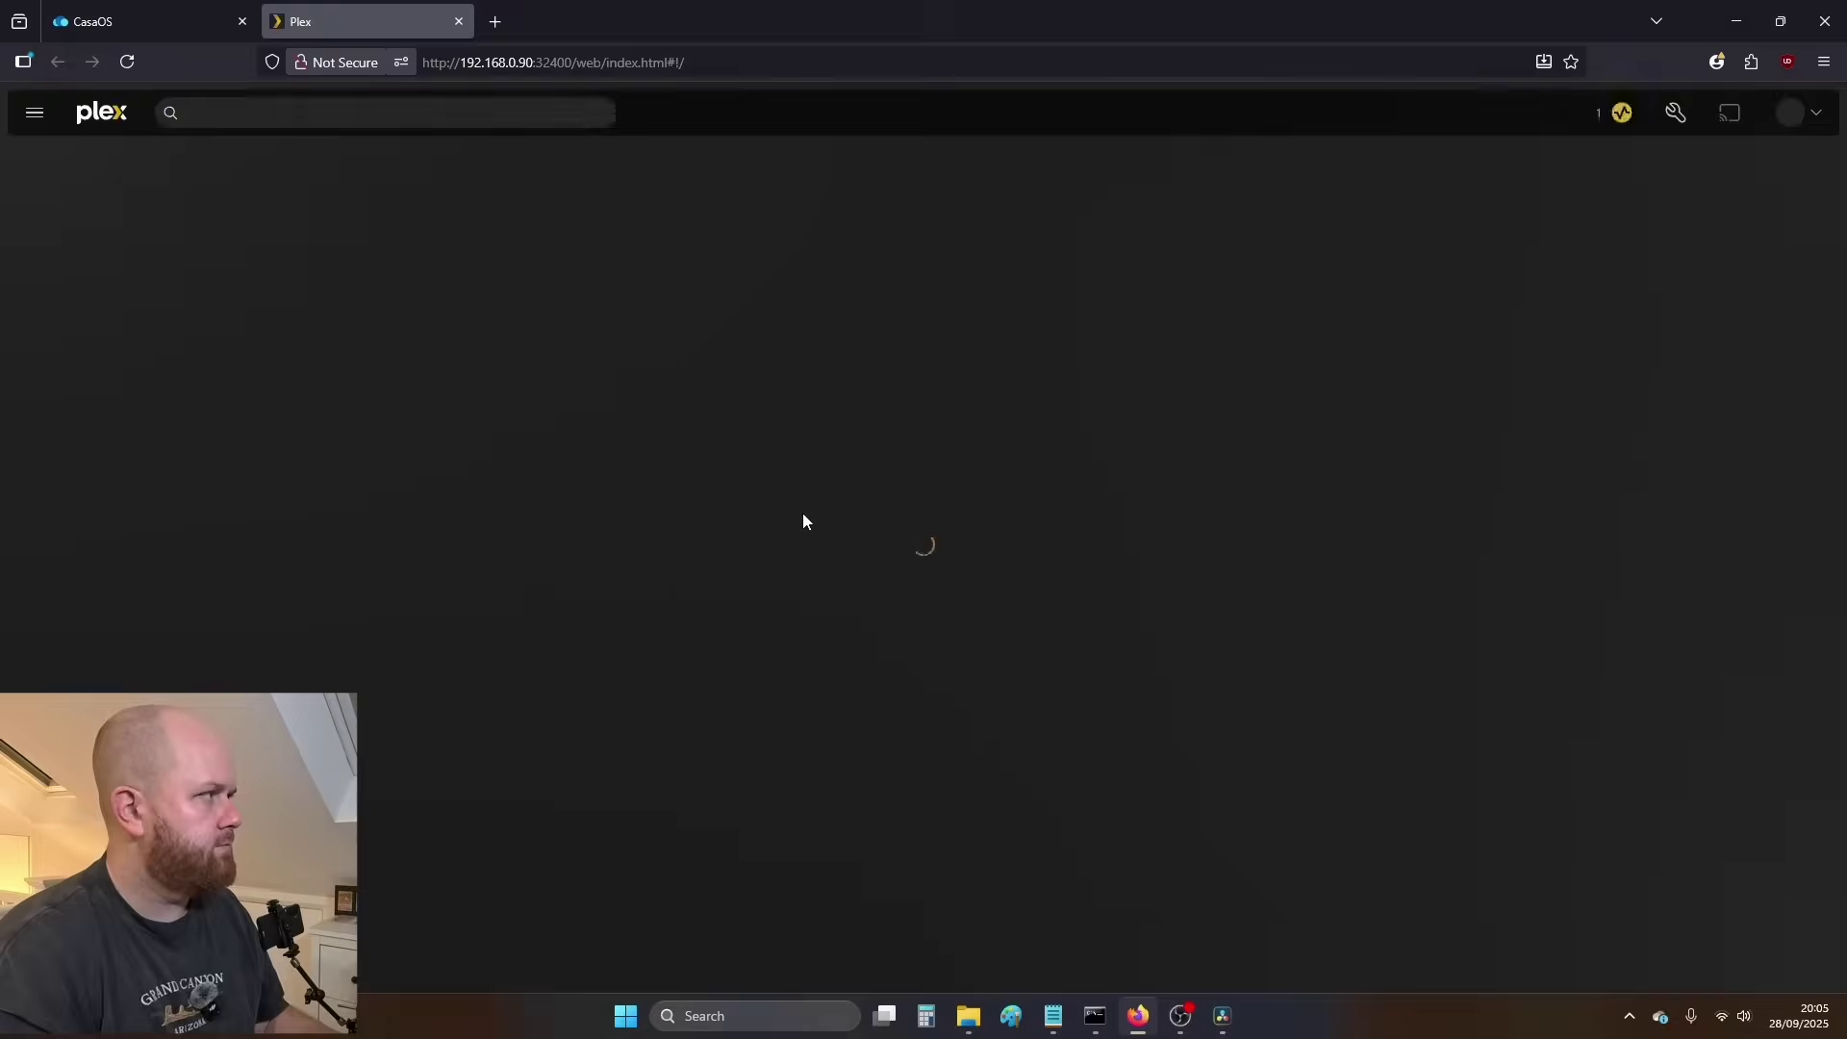
click(77, 408)
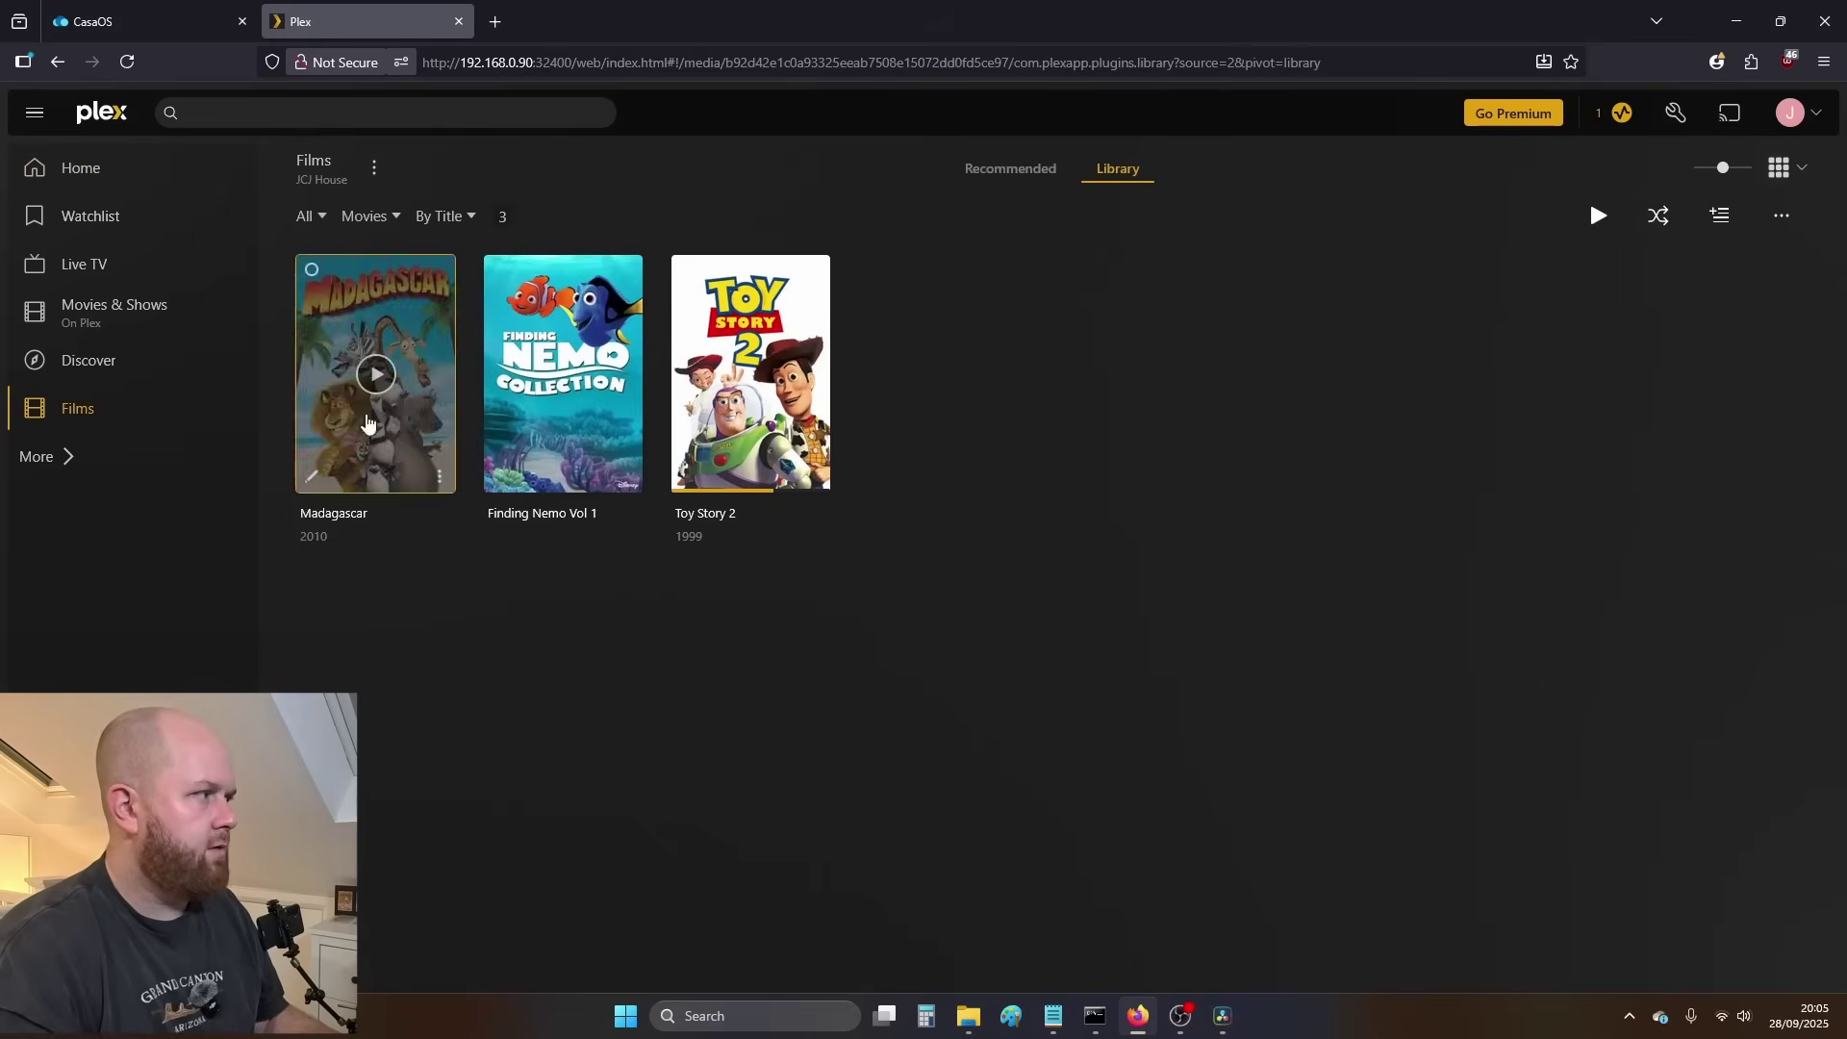
click(374, 167)
click(413, 240)
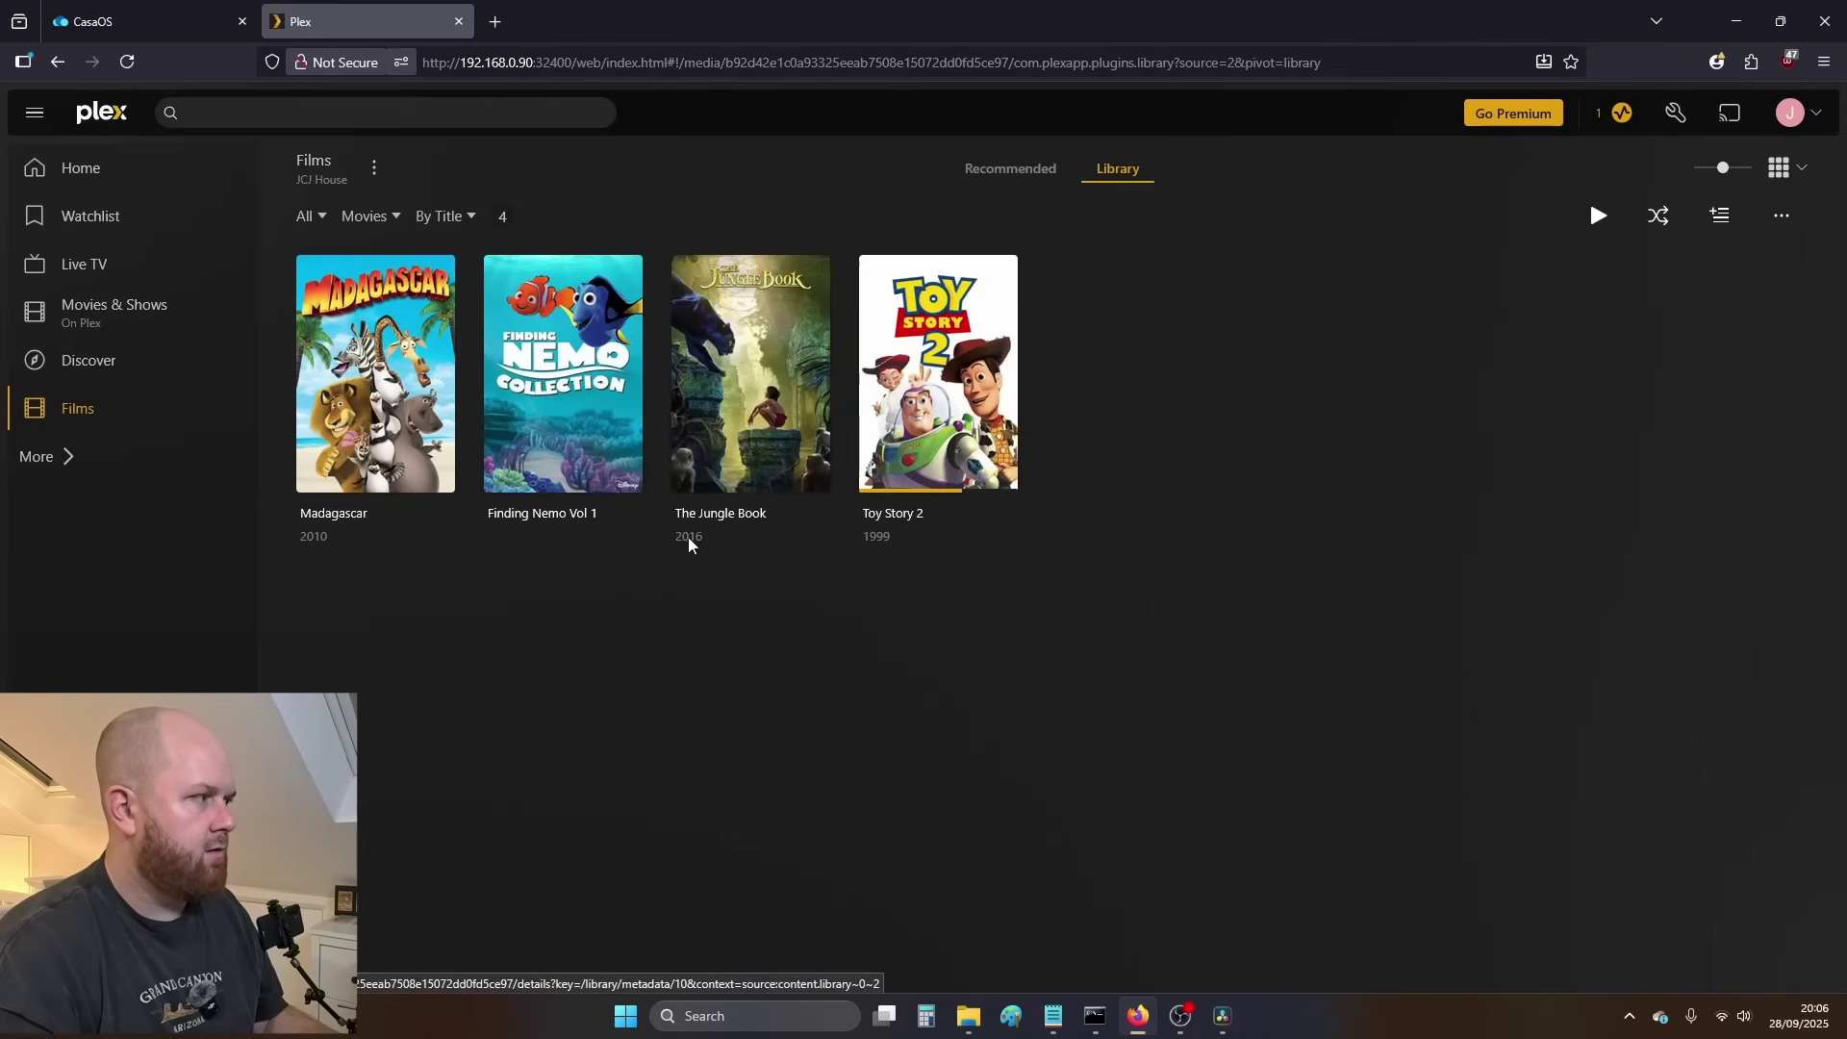
- Open The Jungle Book's details and review its metadata without saving changes
click(709, 473)
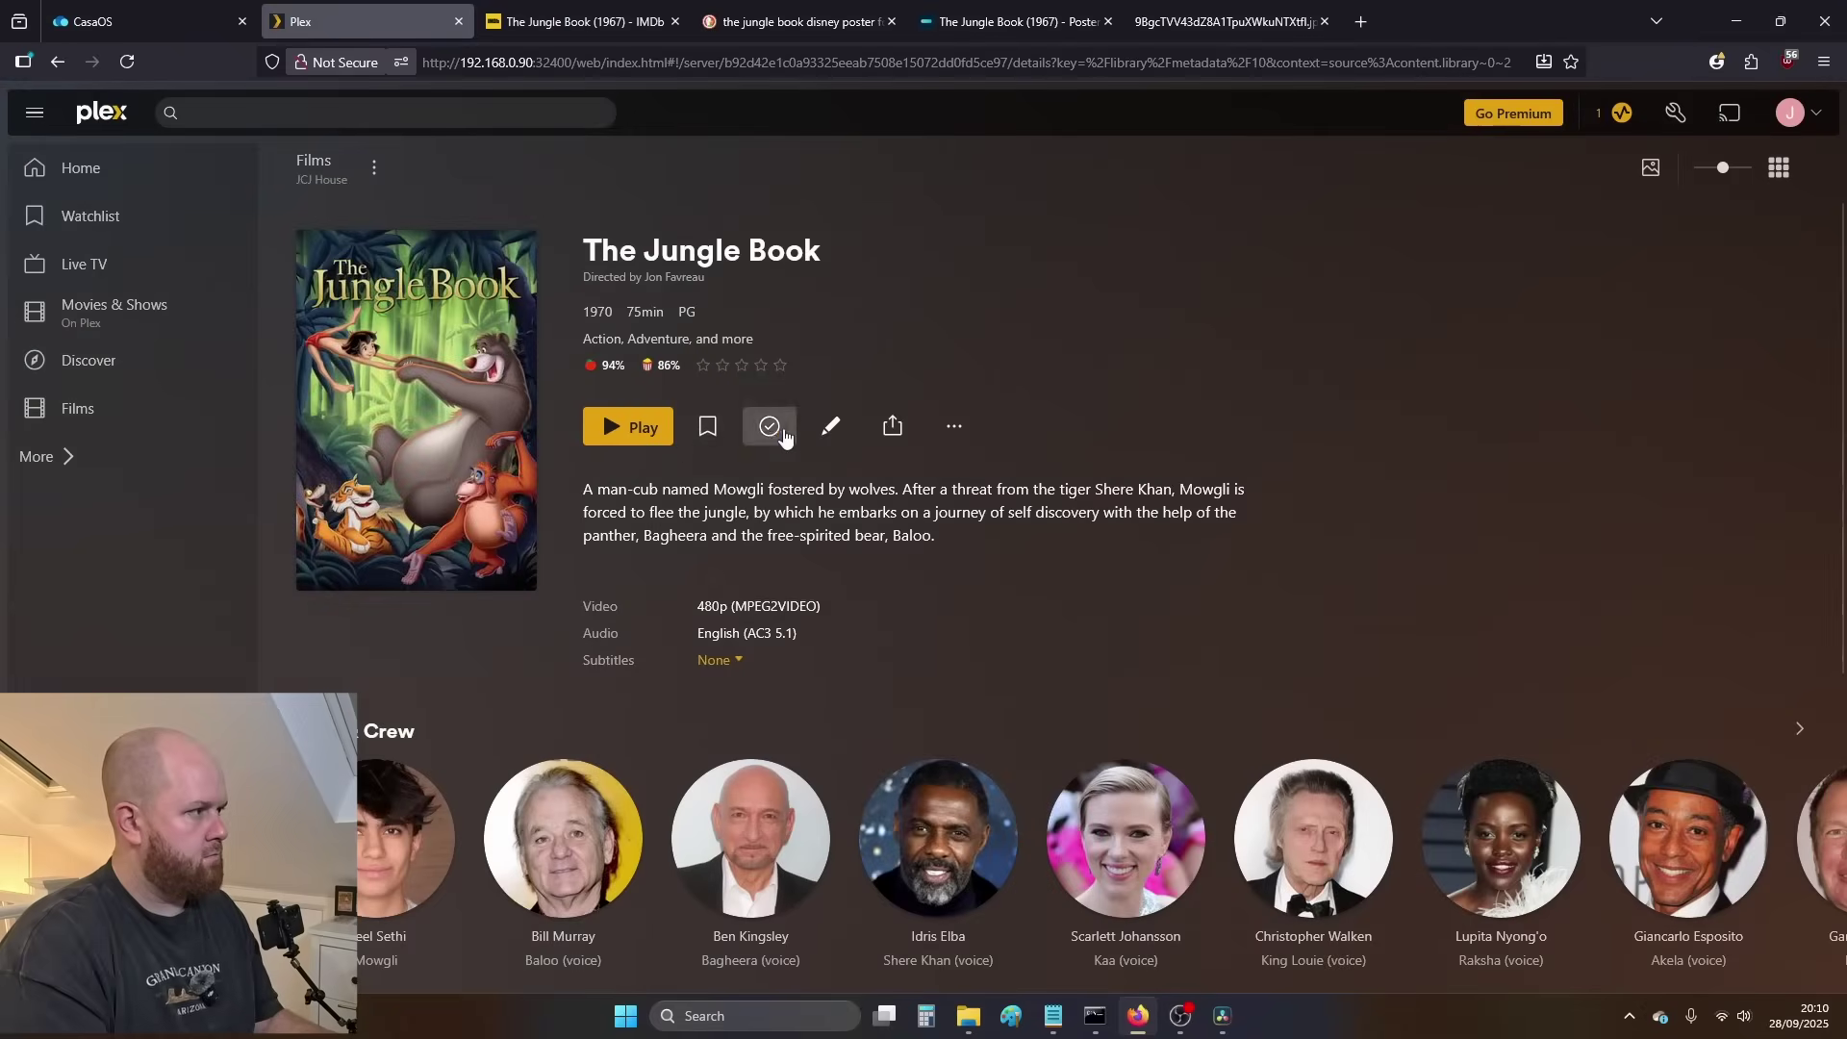
click(828, 424)
click(642, 487)
click(626, 276)
key(Escape)
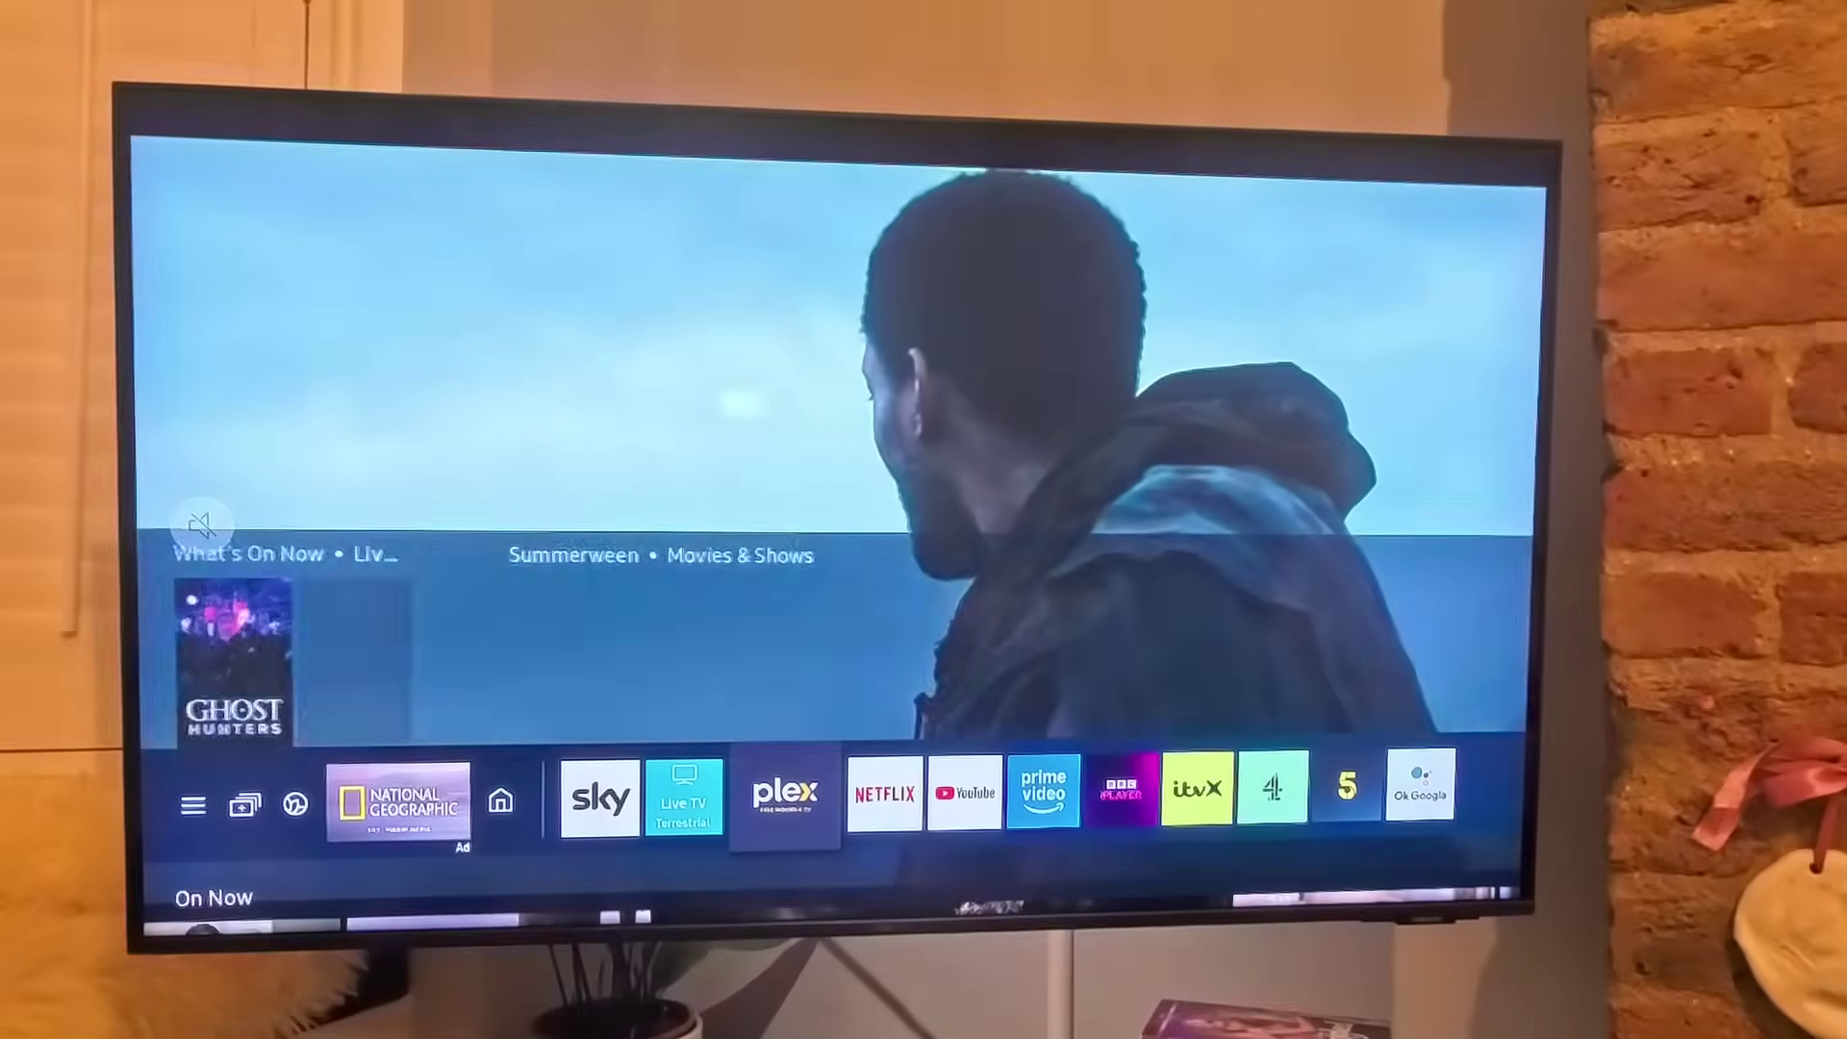
- Launch Plex on the TV and browse Films' Recently Added row past The Jungle Book and Madagascar
key(Return)
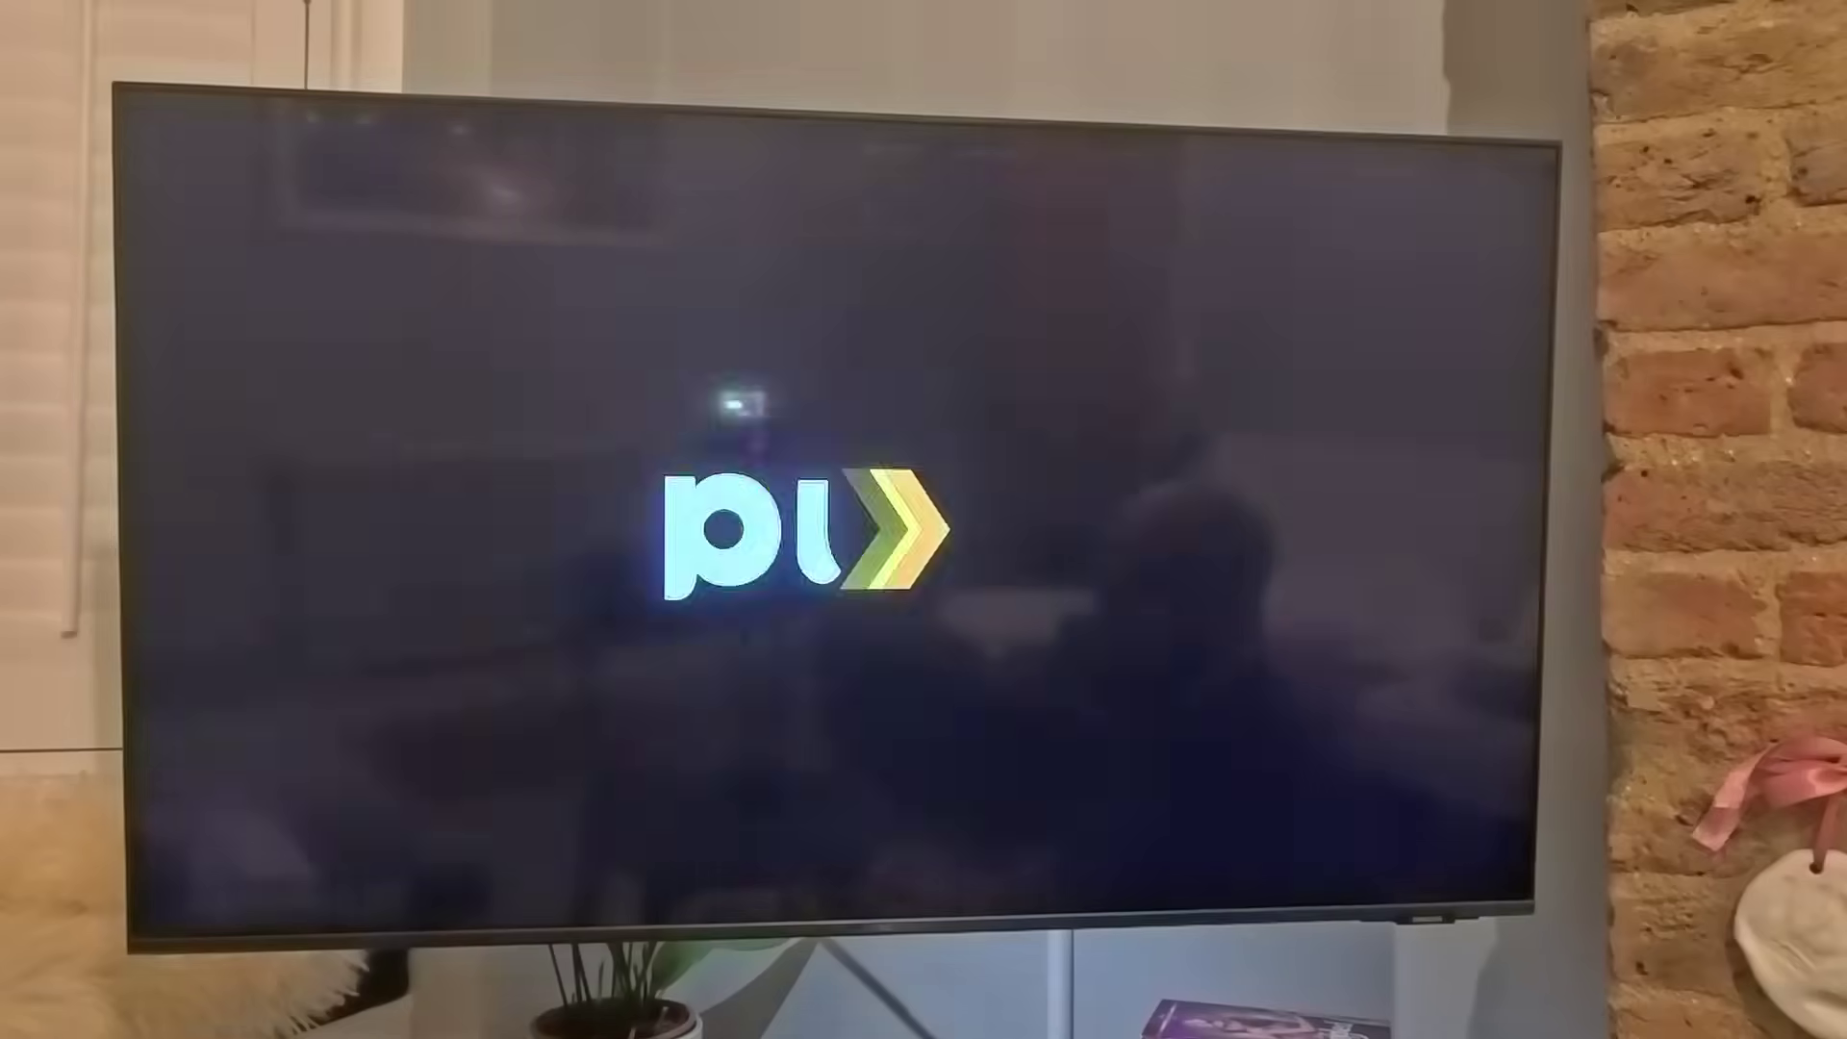
key(Down)
key(Down)
key(Down)
key(Down)
key(Down)
key(Down)
key(Down)
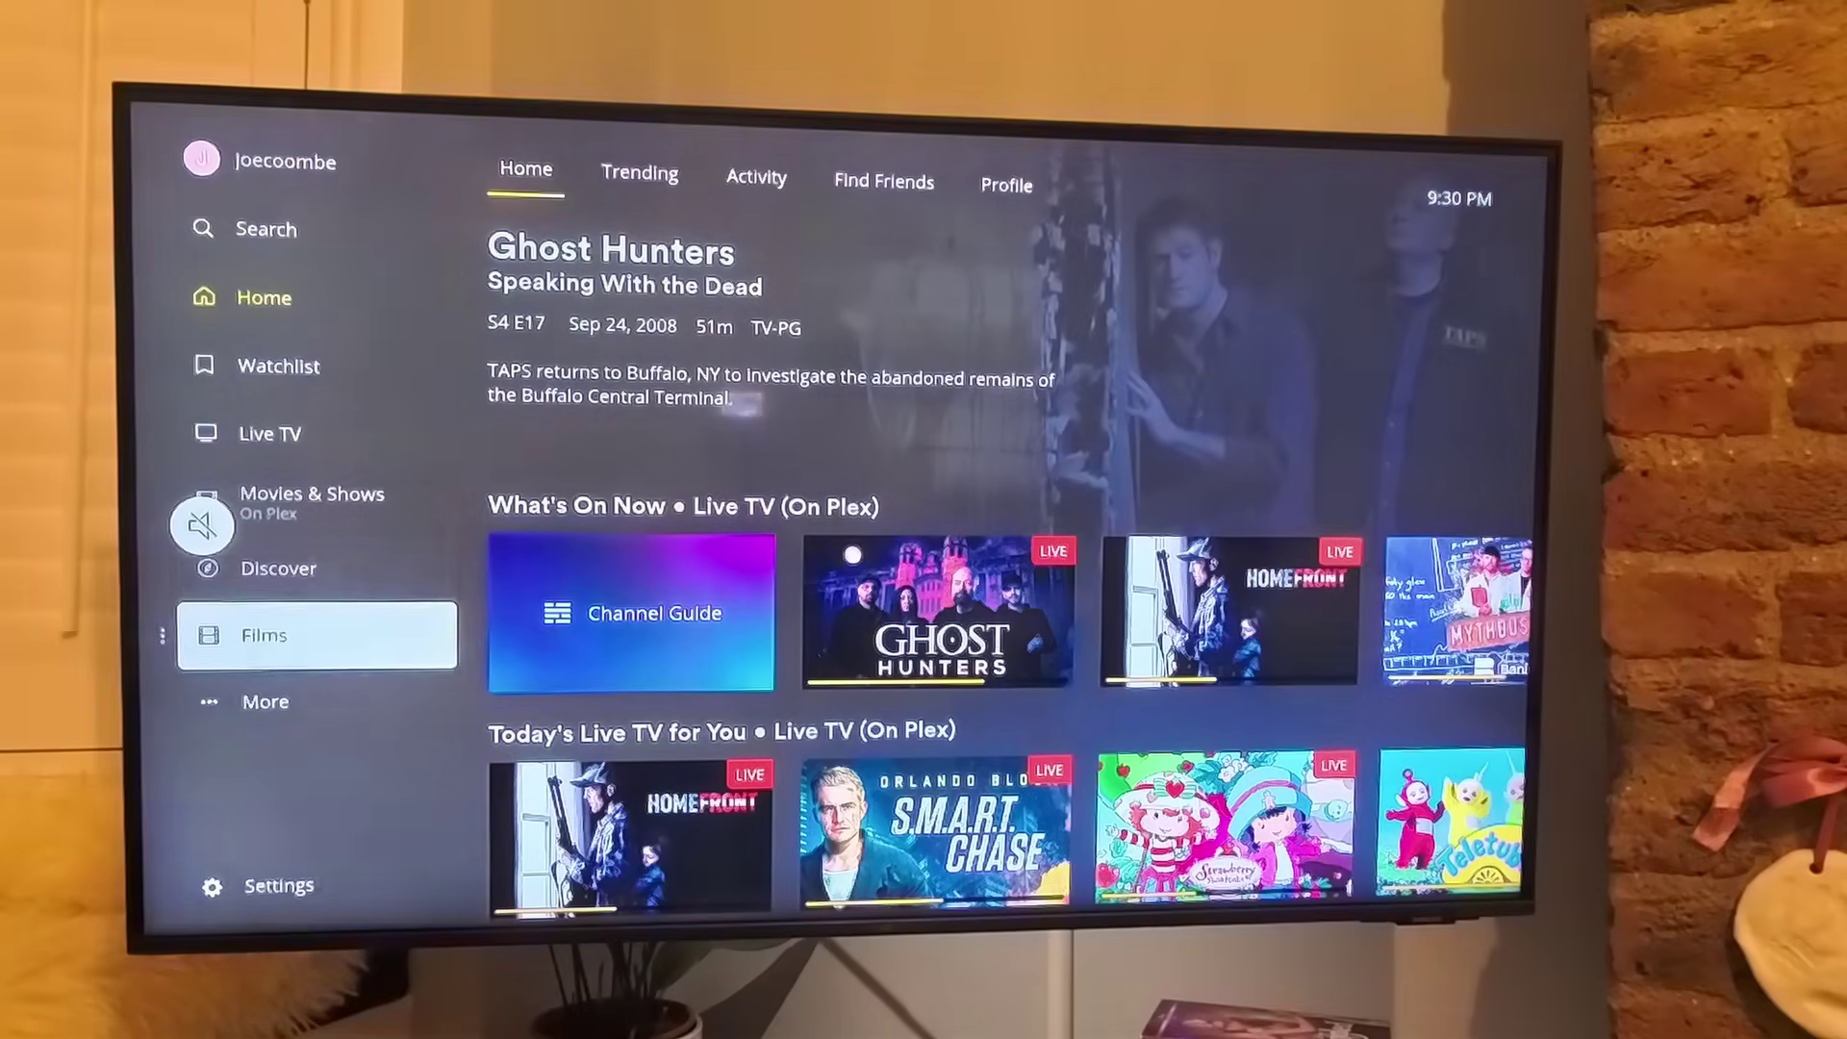
key(Up)
key(Up)
key(Return)
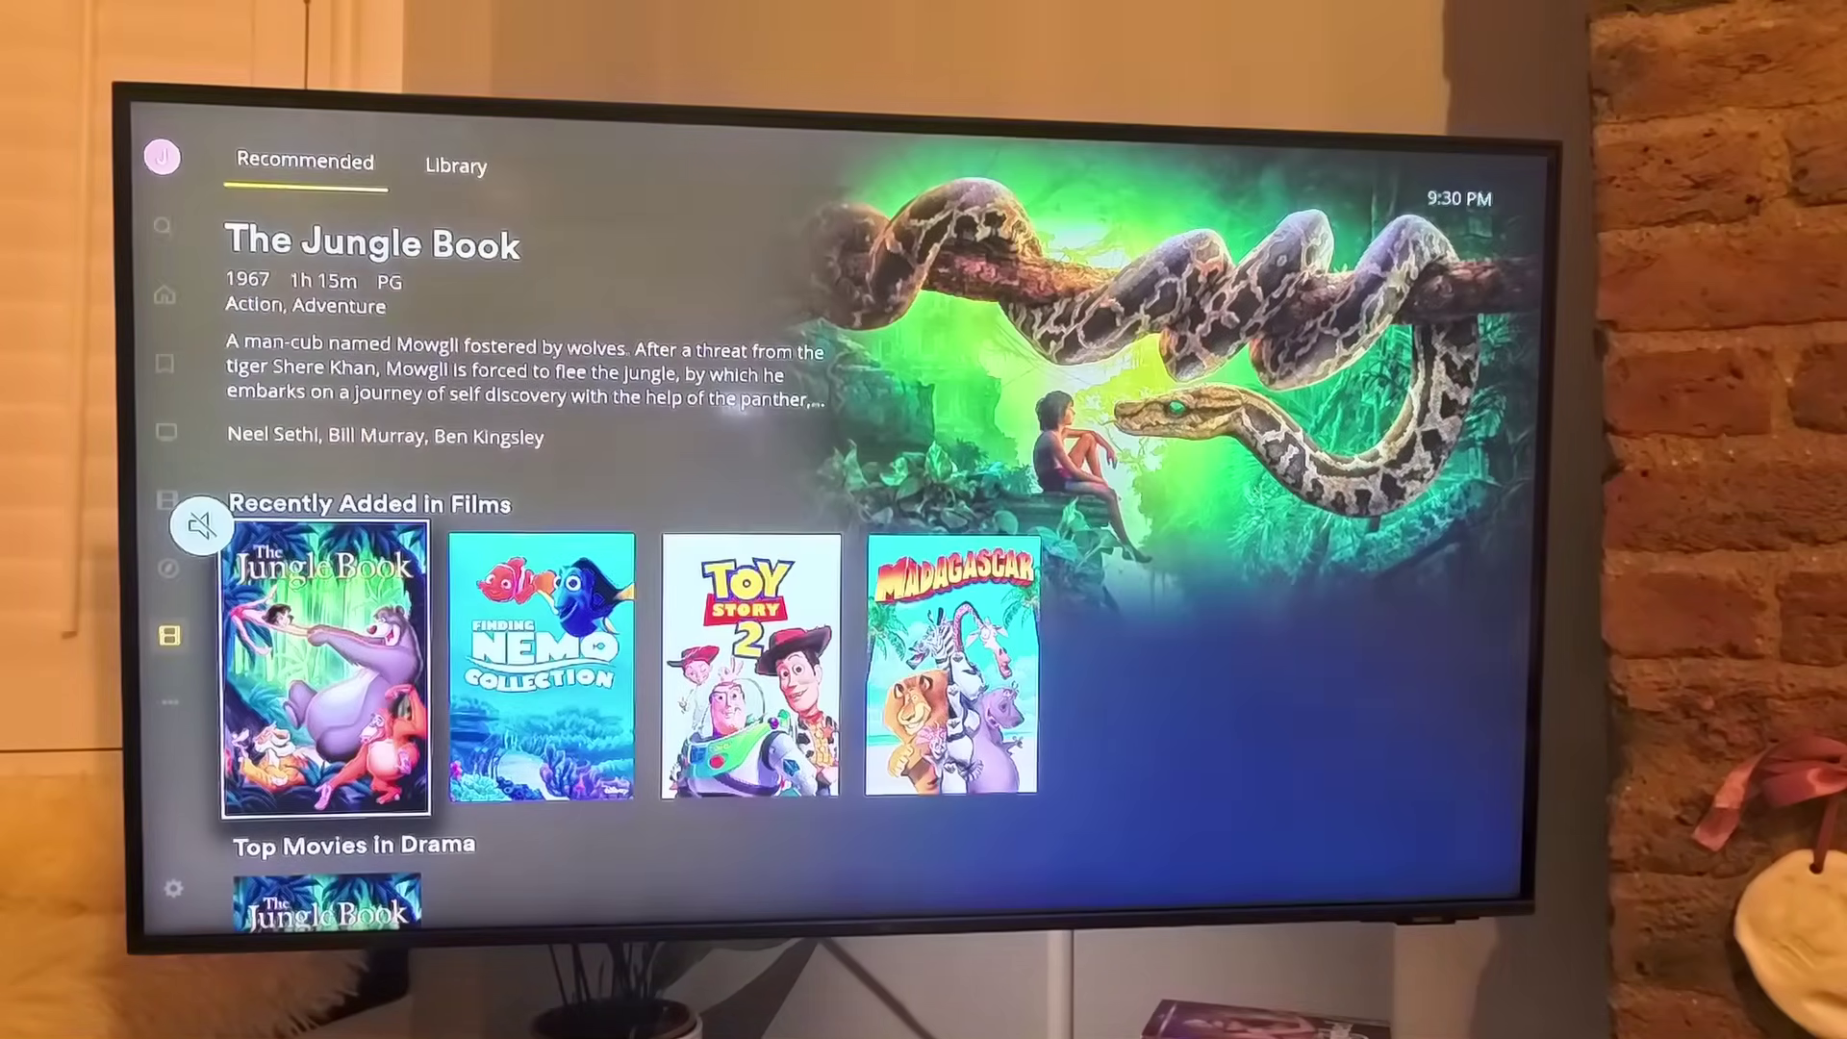
key(Right)
key(Right)
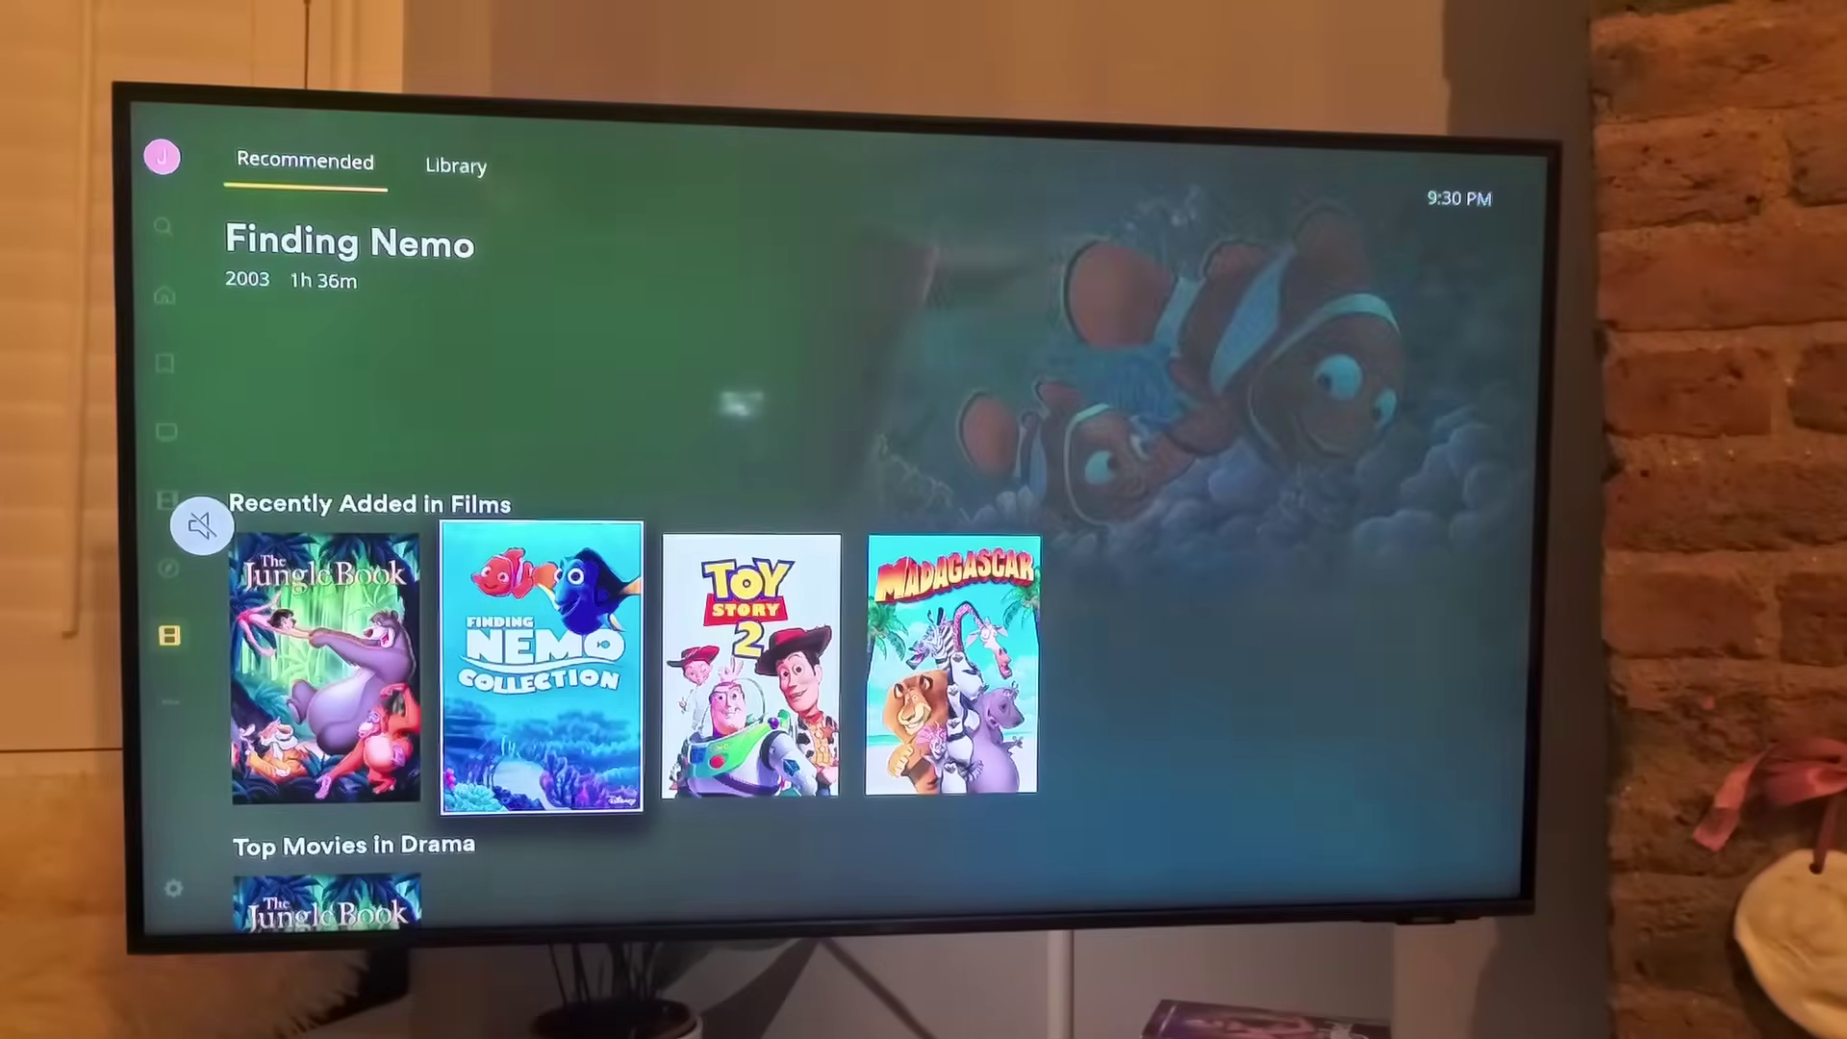
key(Right)
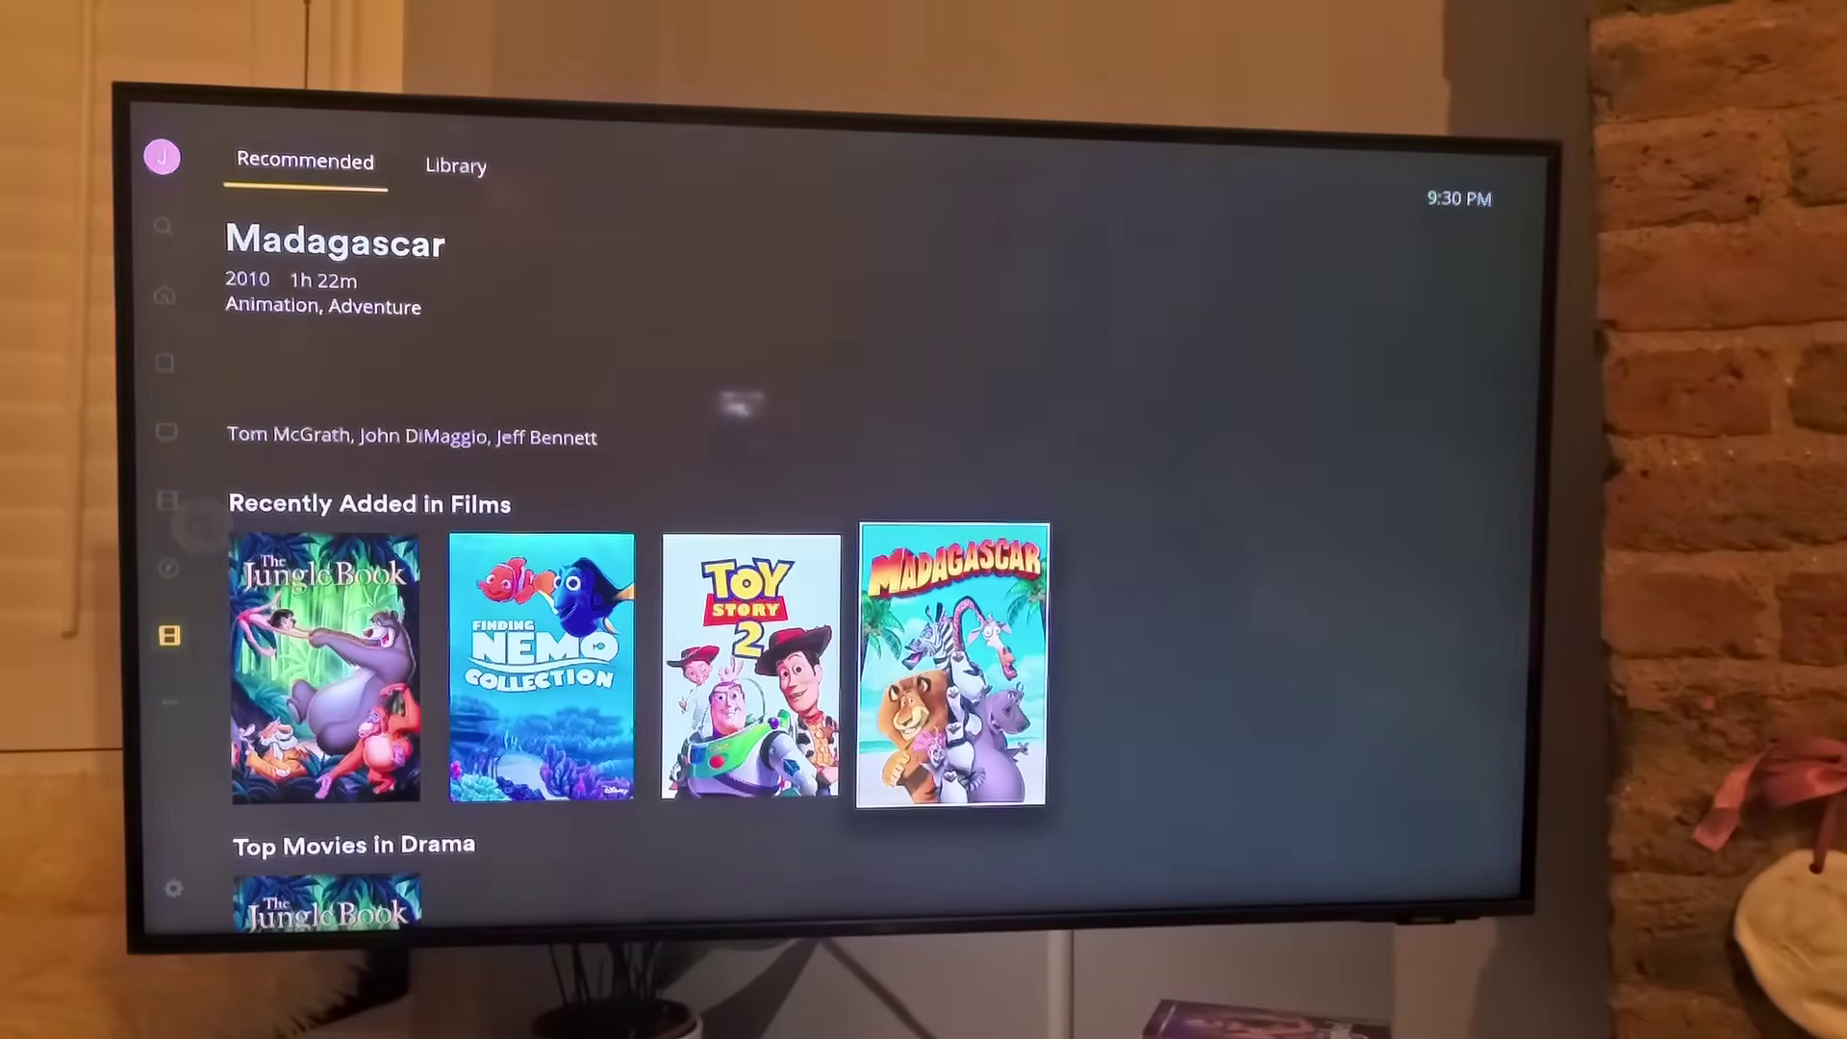
key(Left)
key(Left)
key(Left)
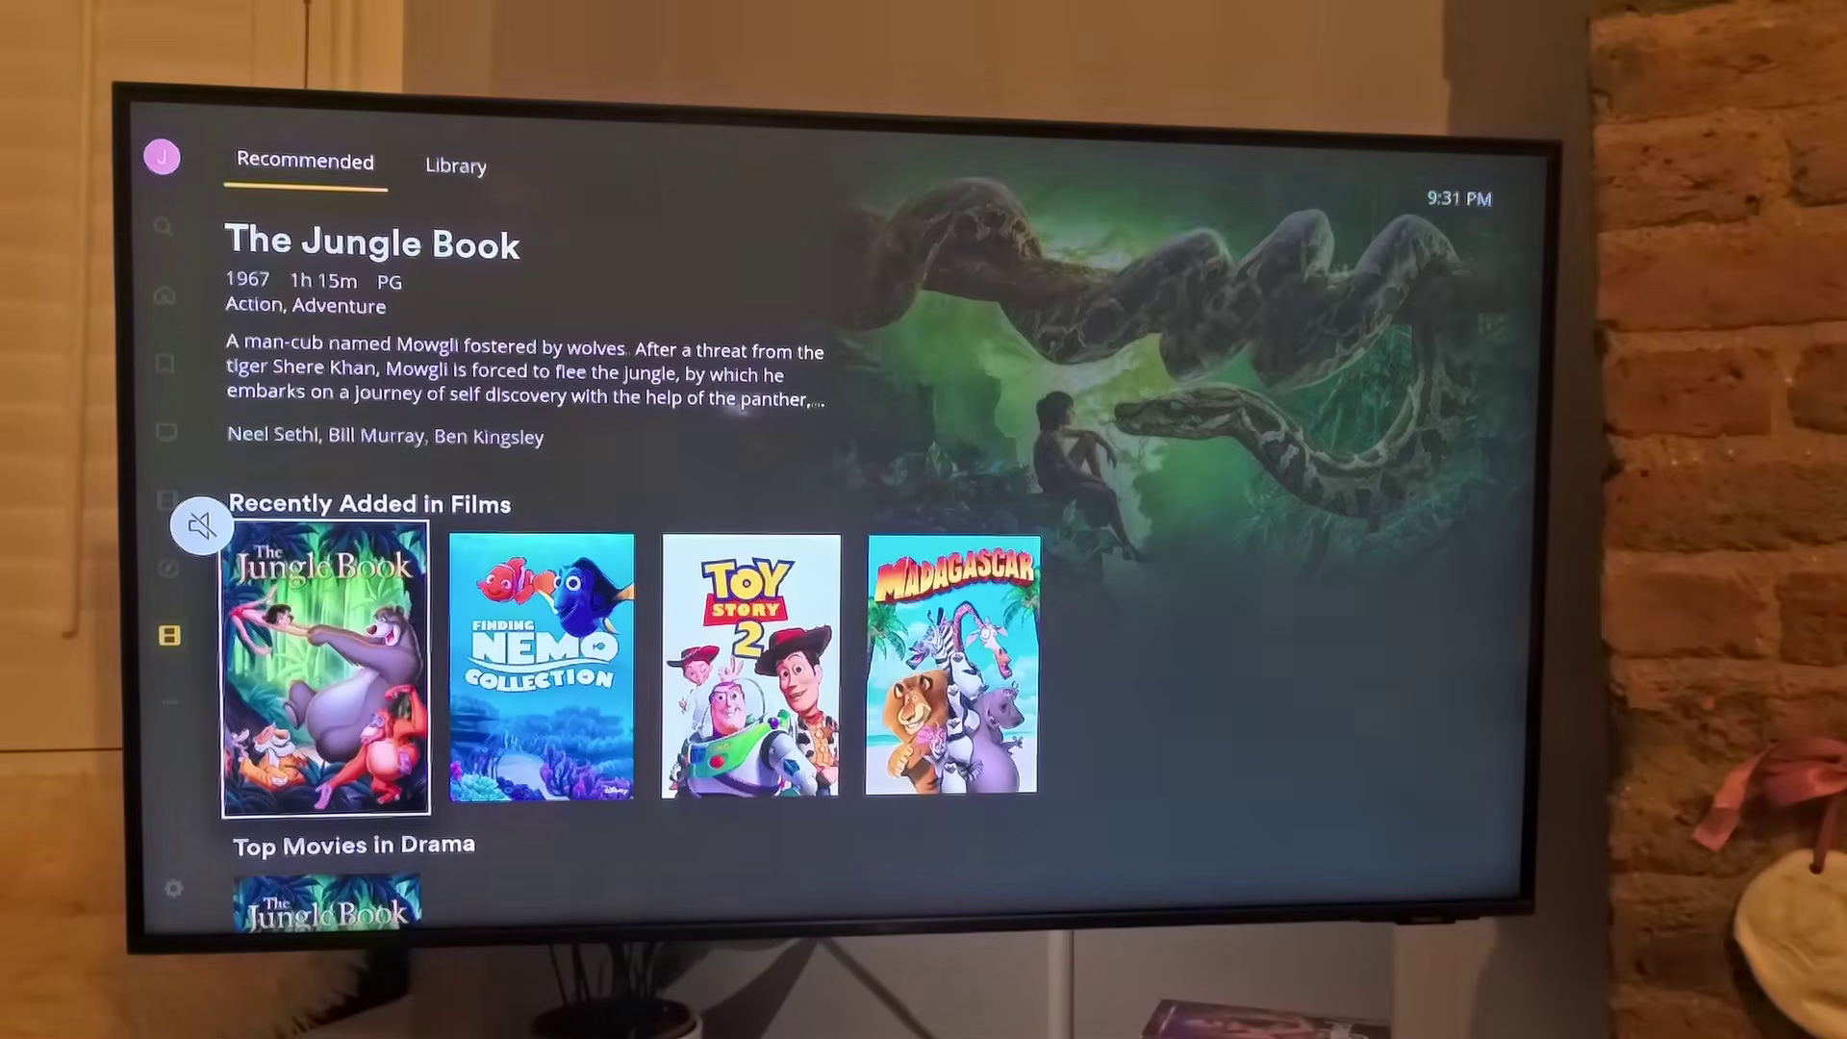